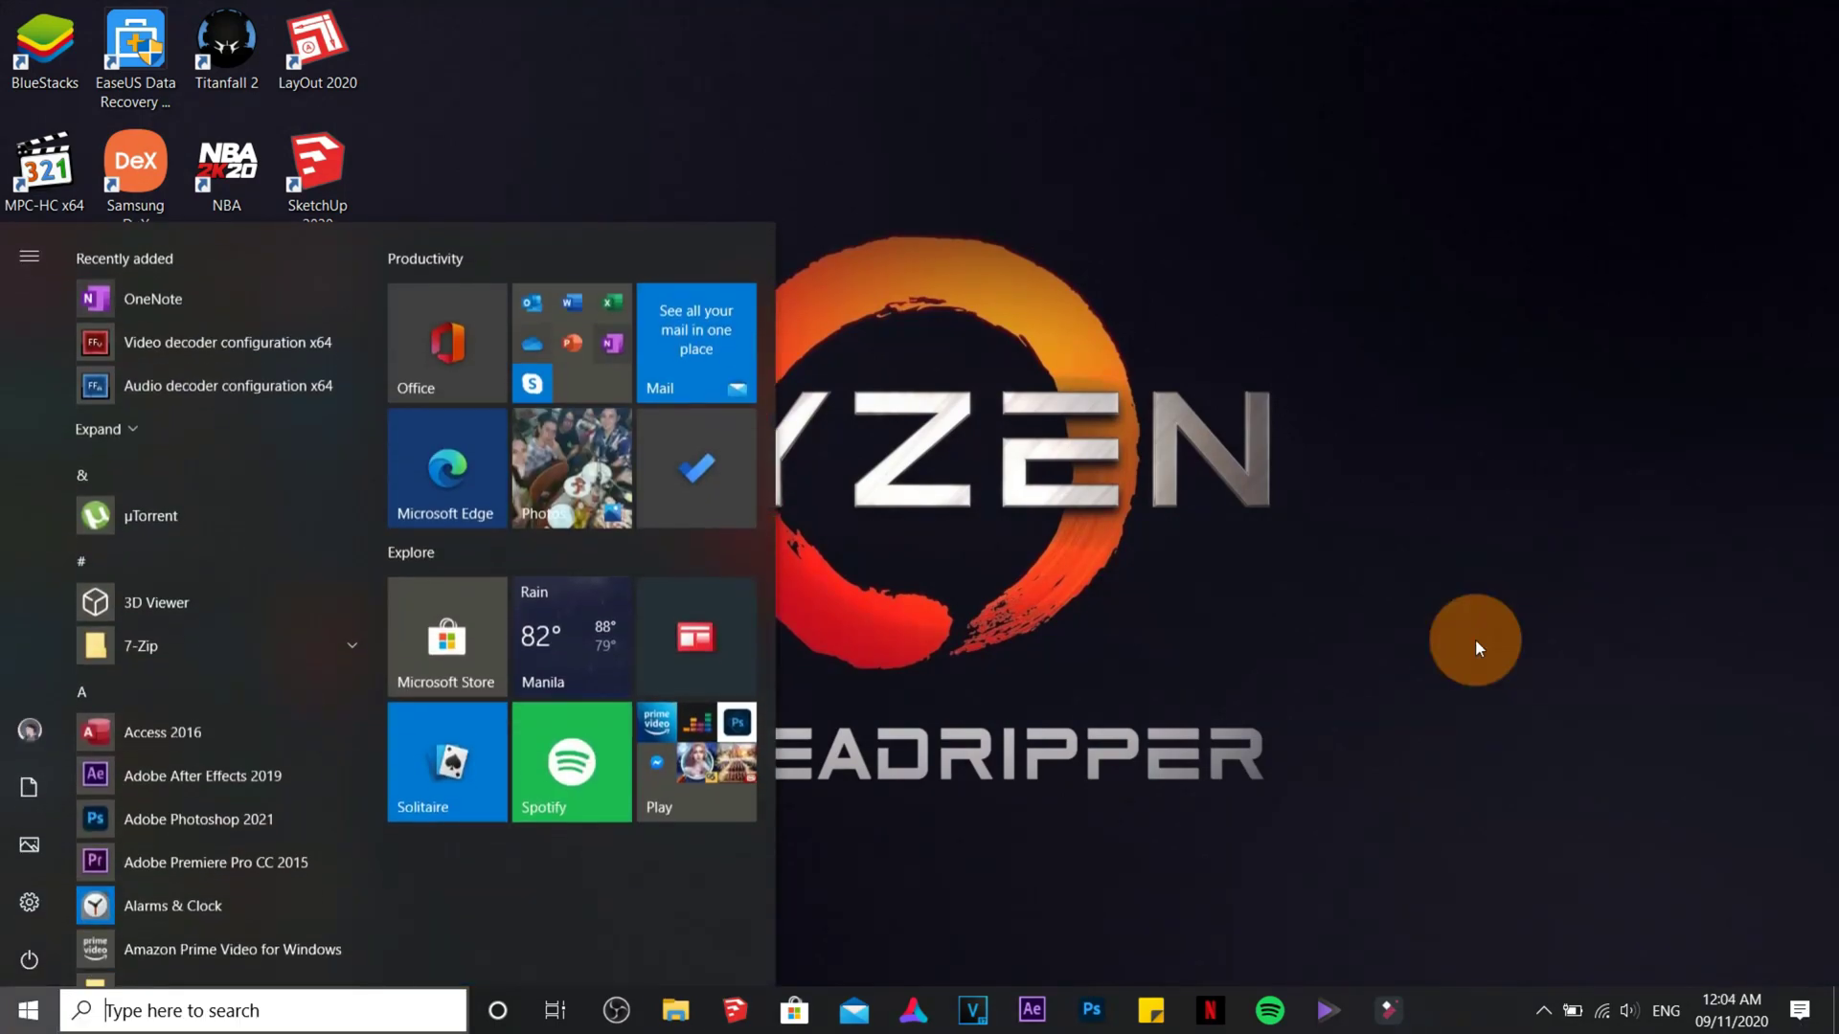
Search Windows for 'powerpnt' to find PowerPoint 2016
type("powerpnt")
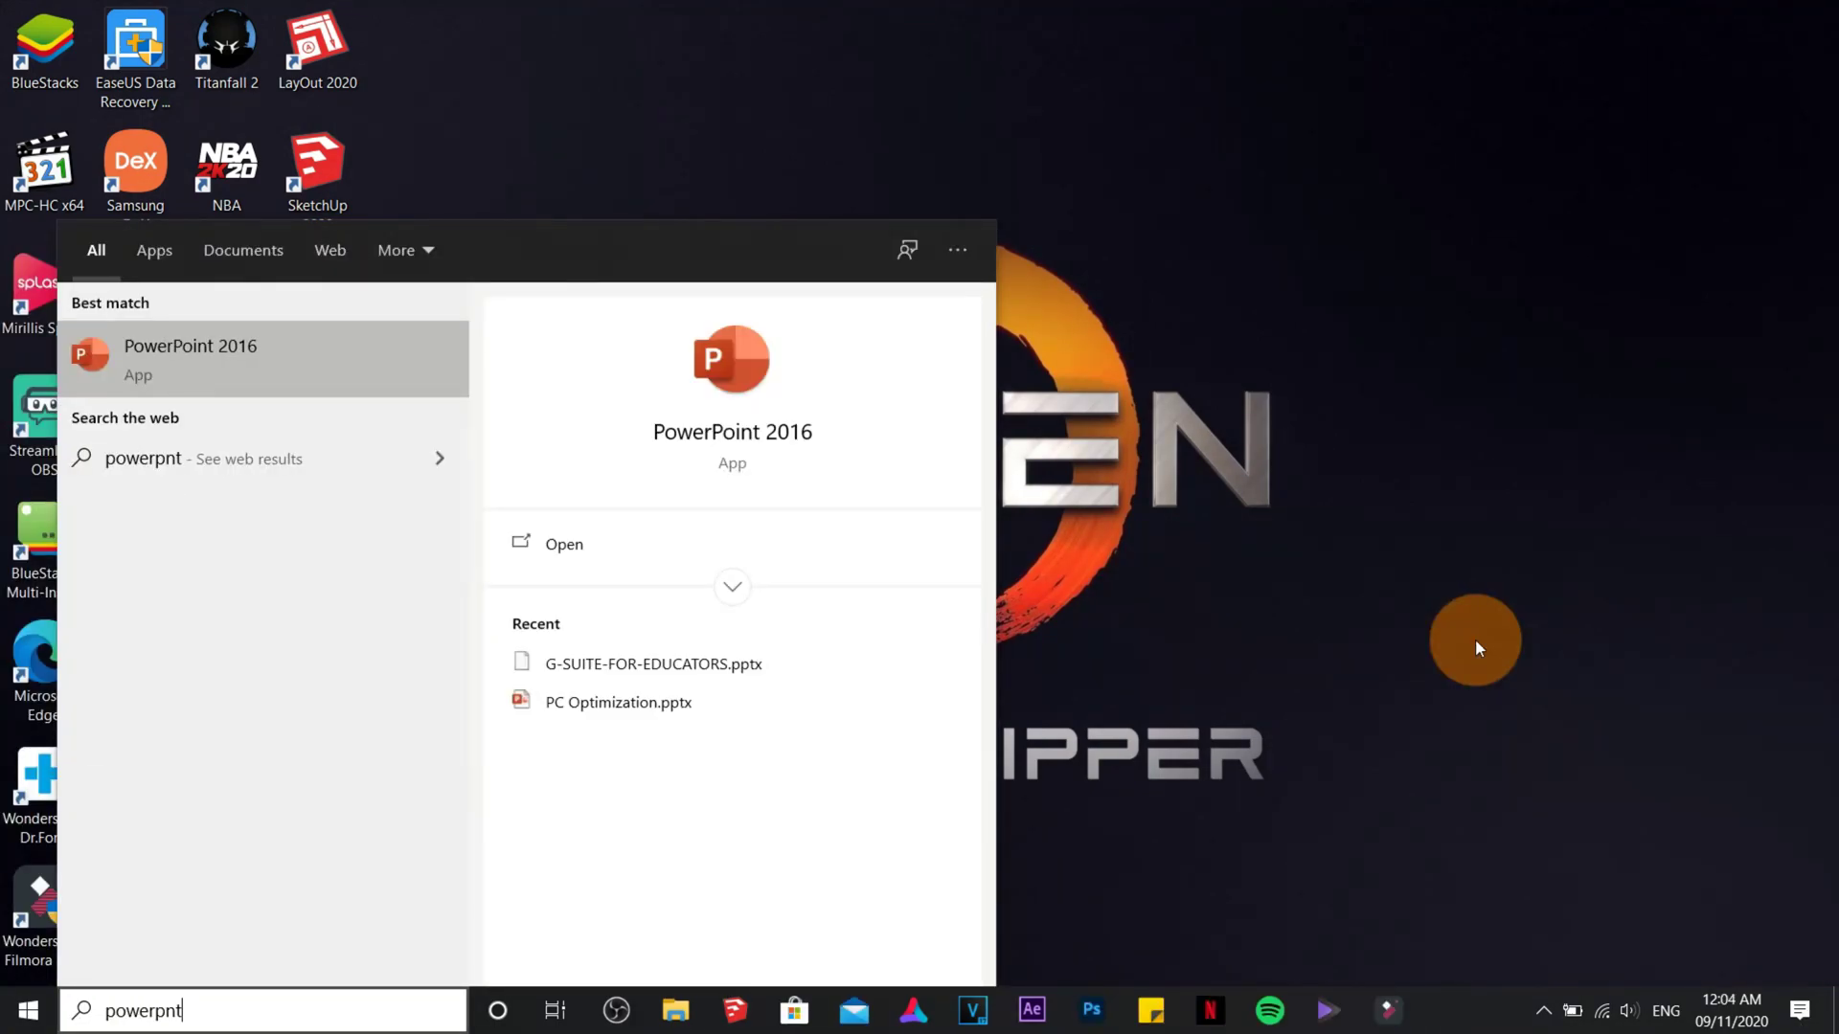
Launch PowerPoint 2016 and start a new blank presentation
key("Return")
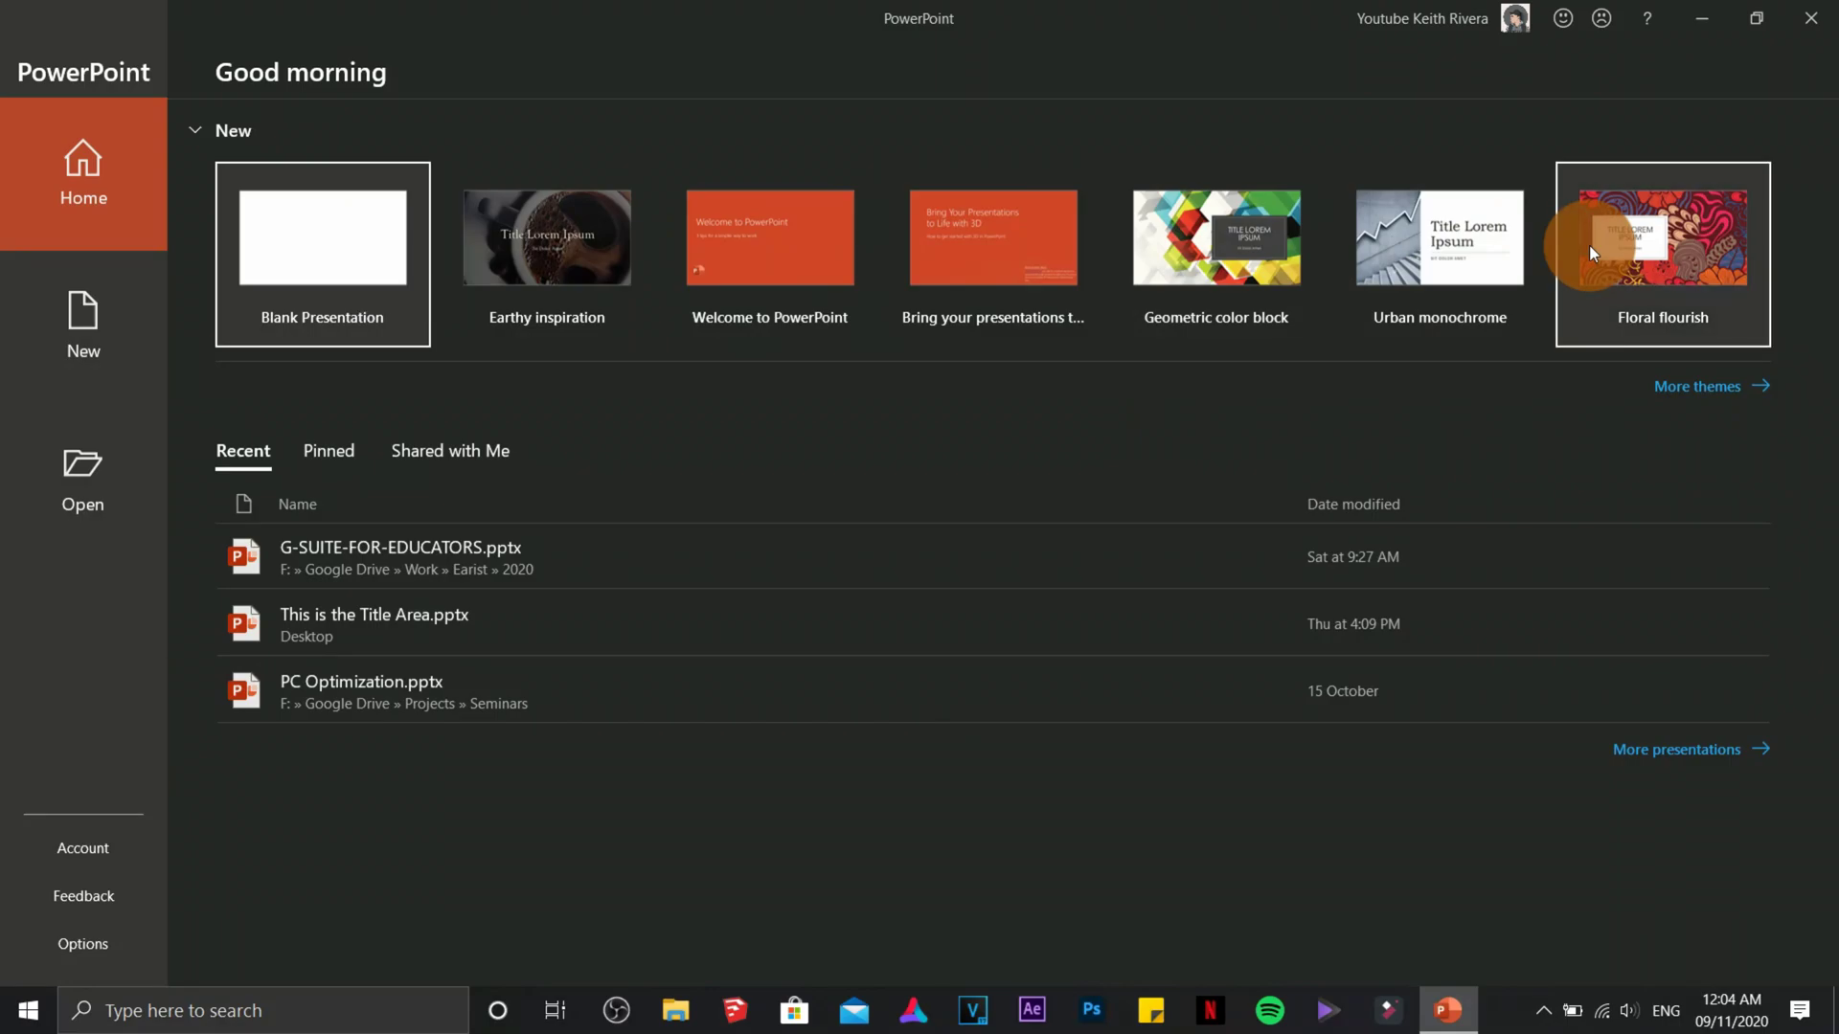
left_click(342, 271)
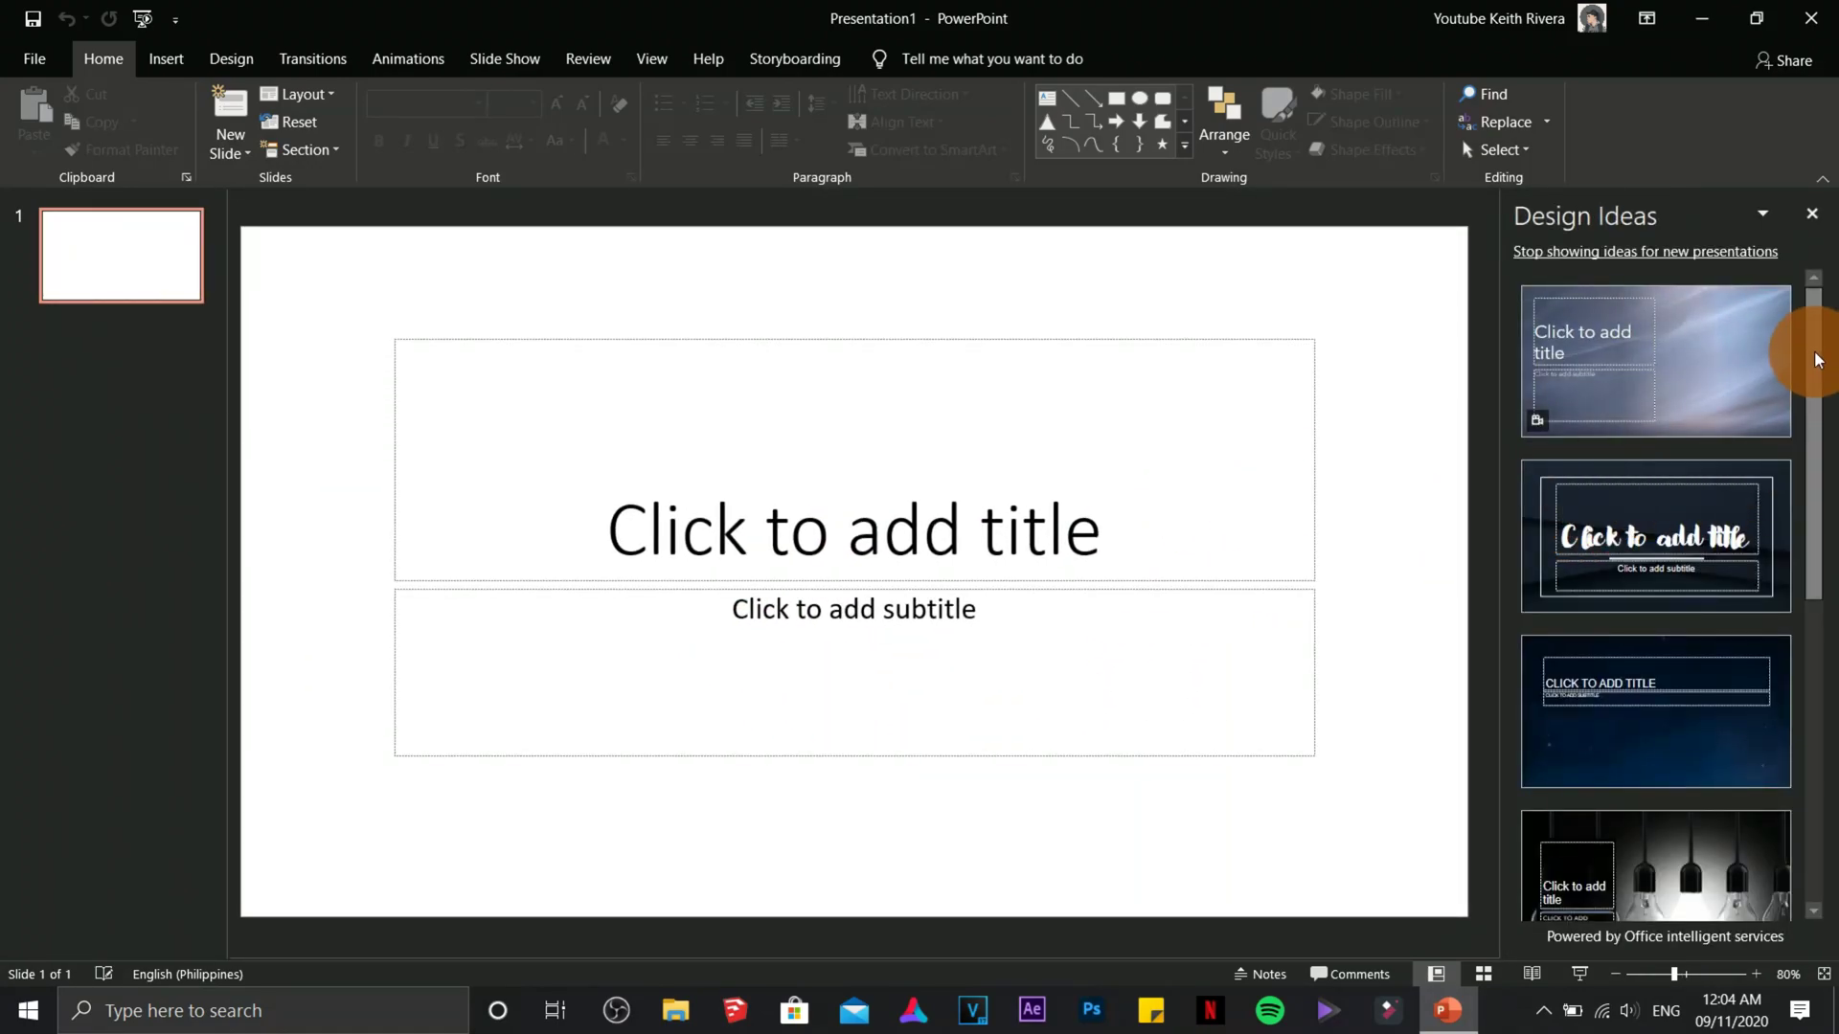
Minimize PowerPoint to reveal the desktop with the 'For Presentation' folder
left_click_drag(1817, 356, 1781, 307)
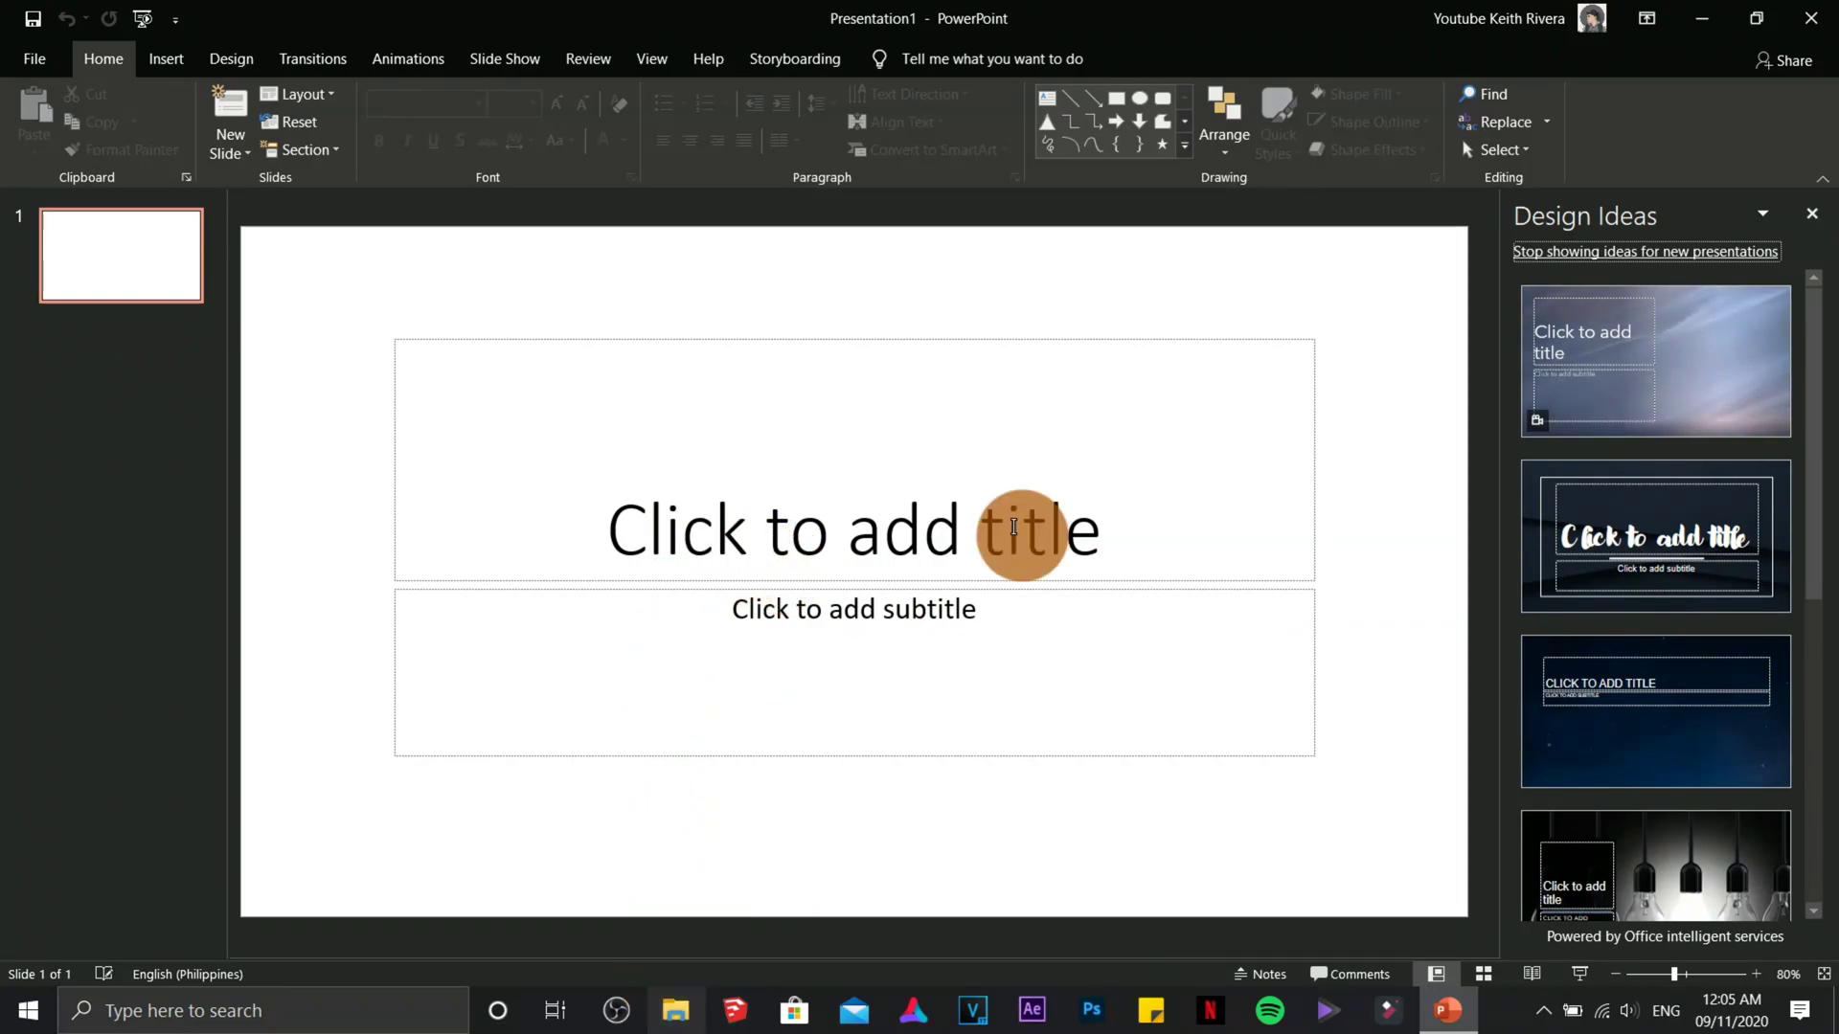
left_click(1700, 21)
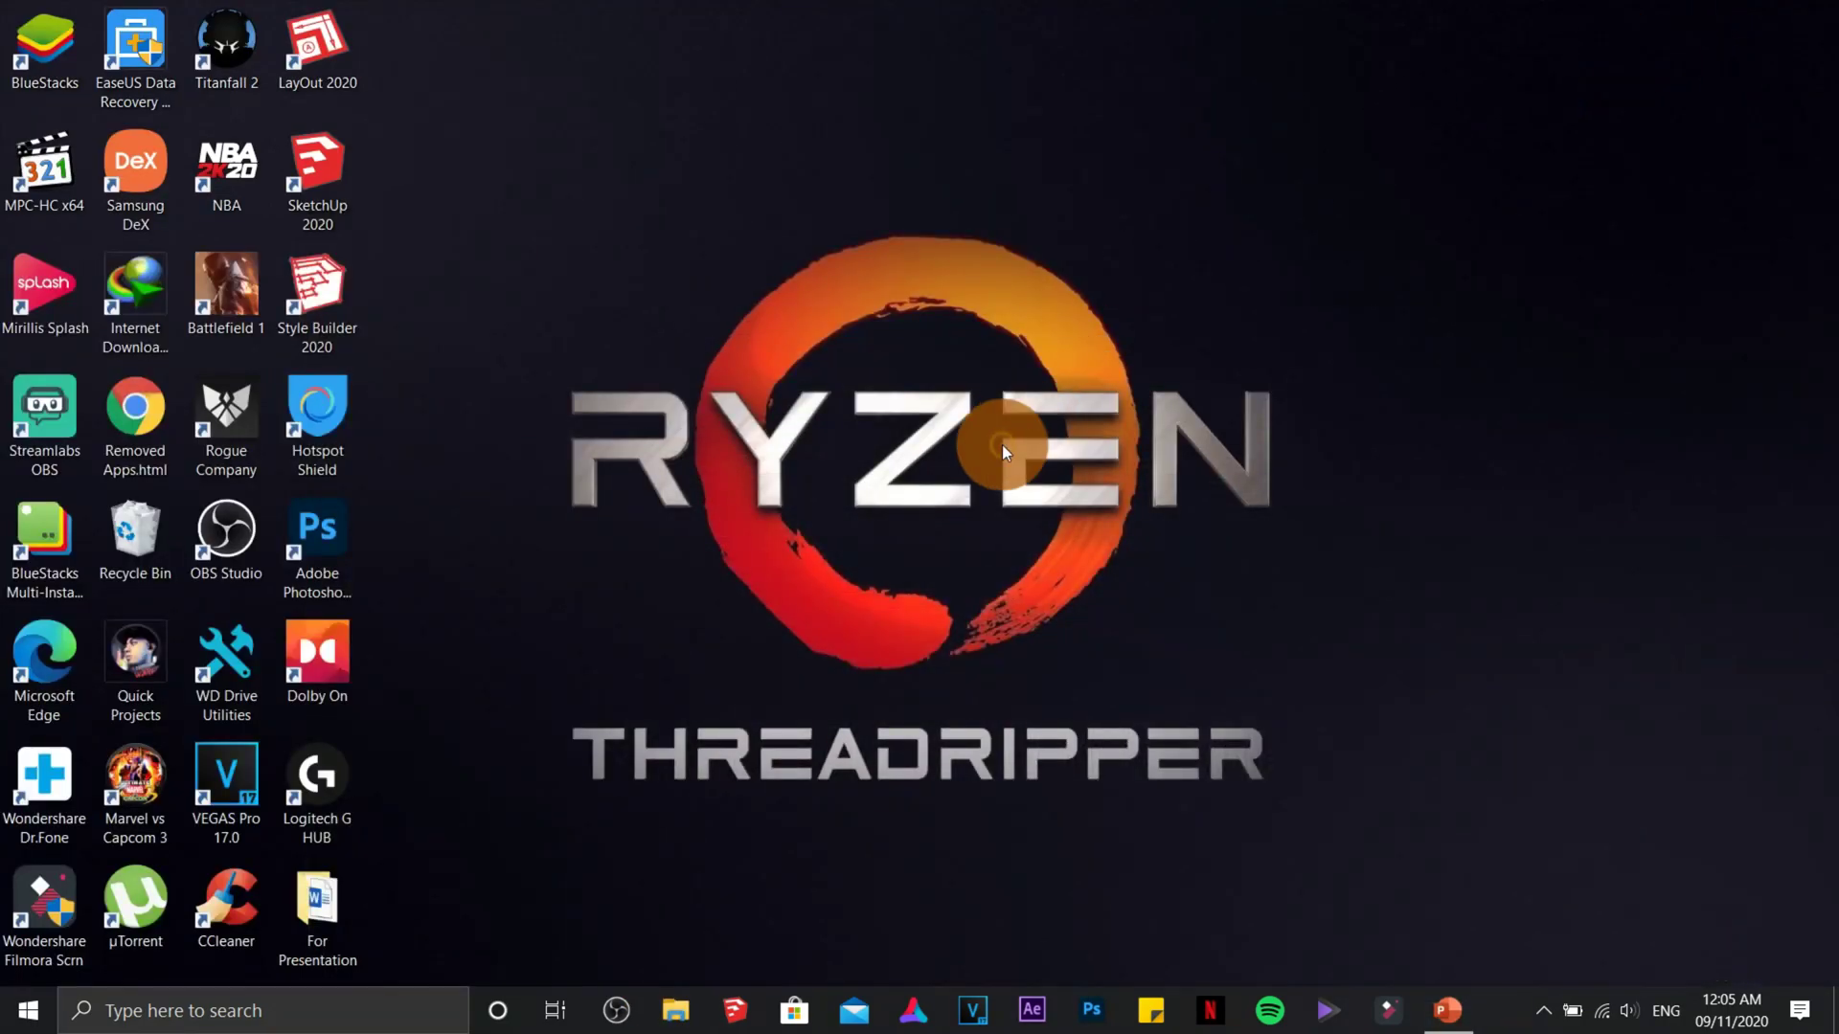
Open Outline.docx from the For Presentation folder in Word, then minimize Word
double_click(322, 905)
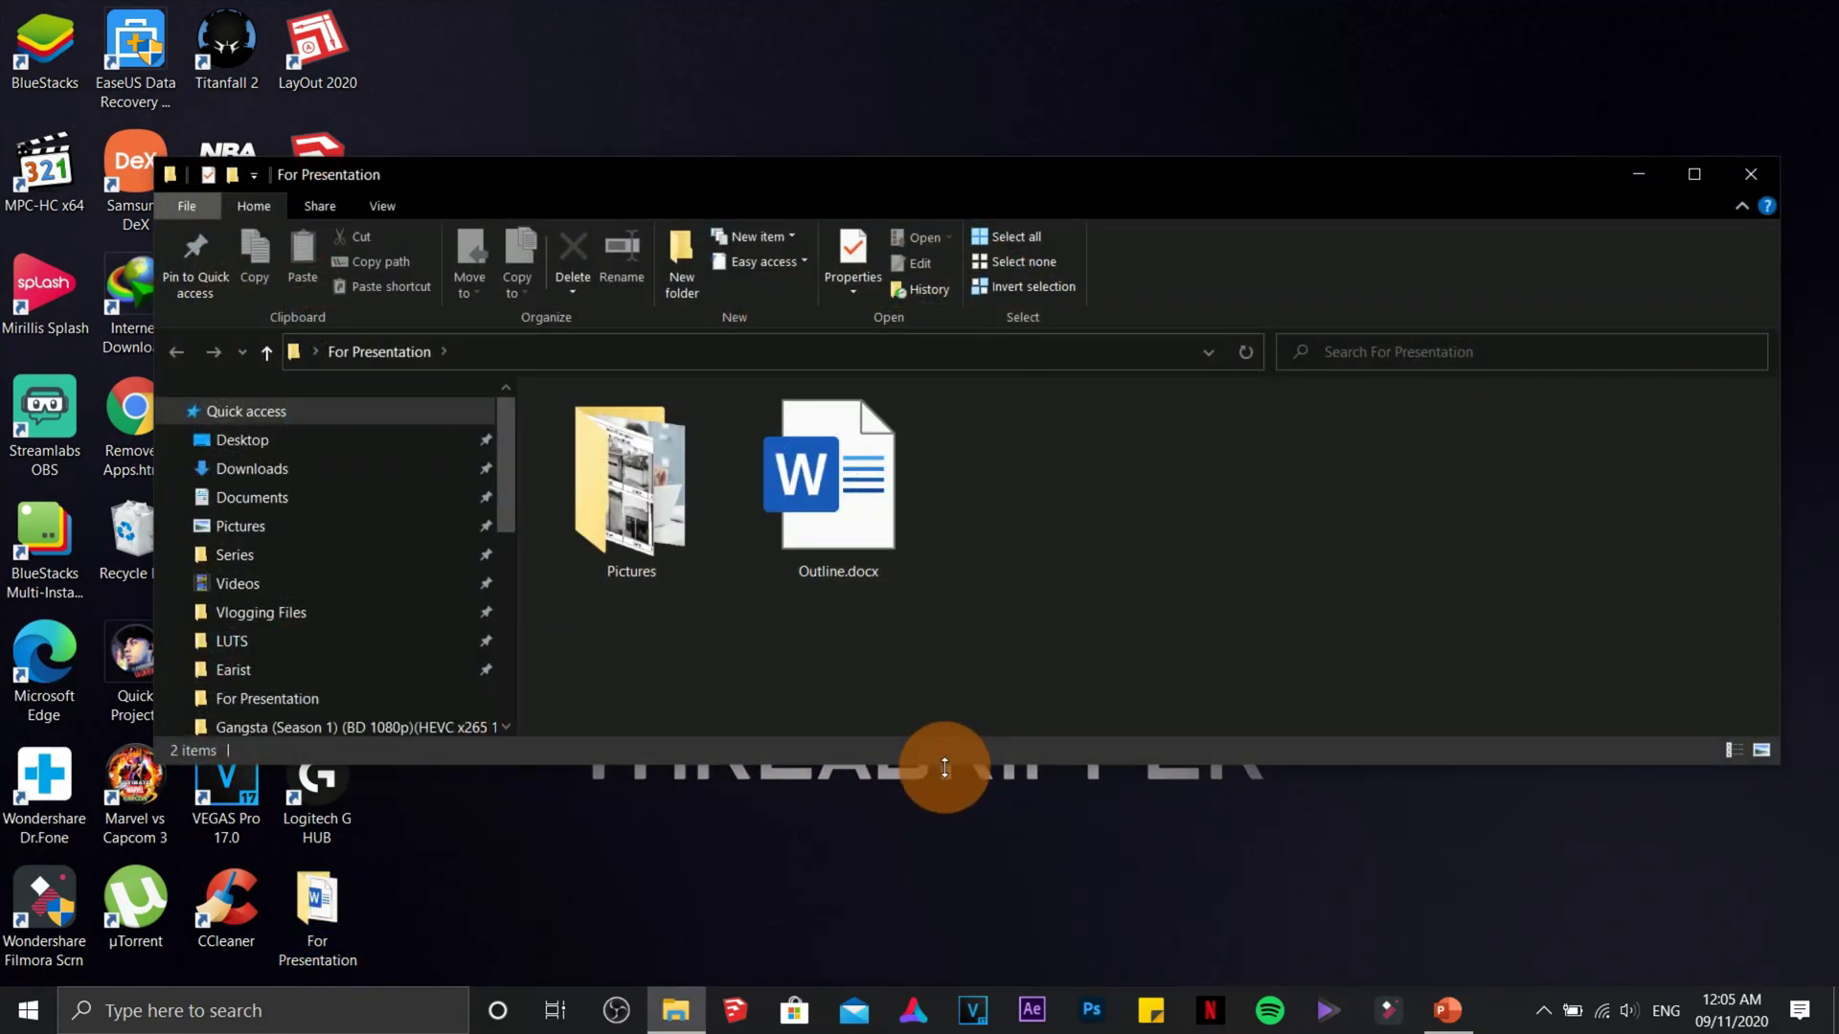
left_click_drag(944, 762, 905, 962)
left_click(816, 503)
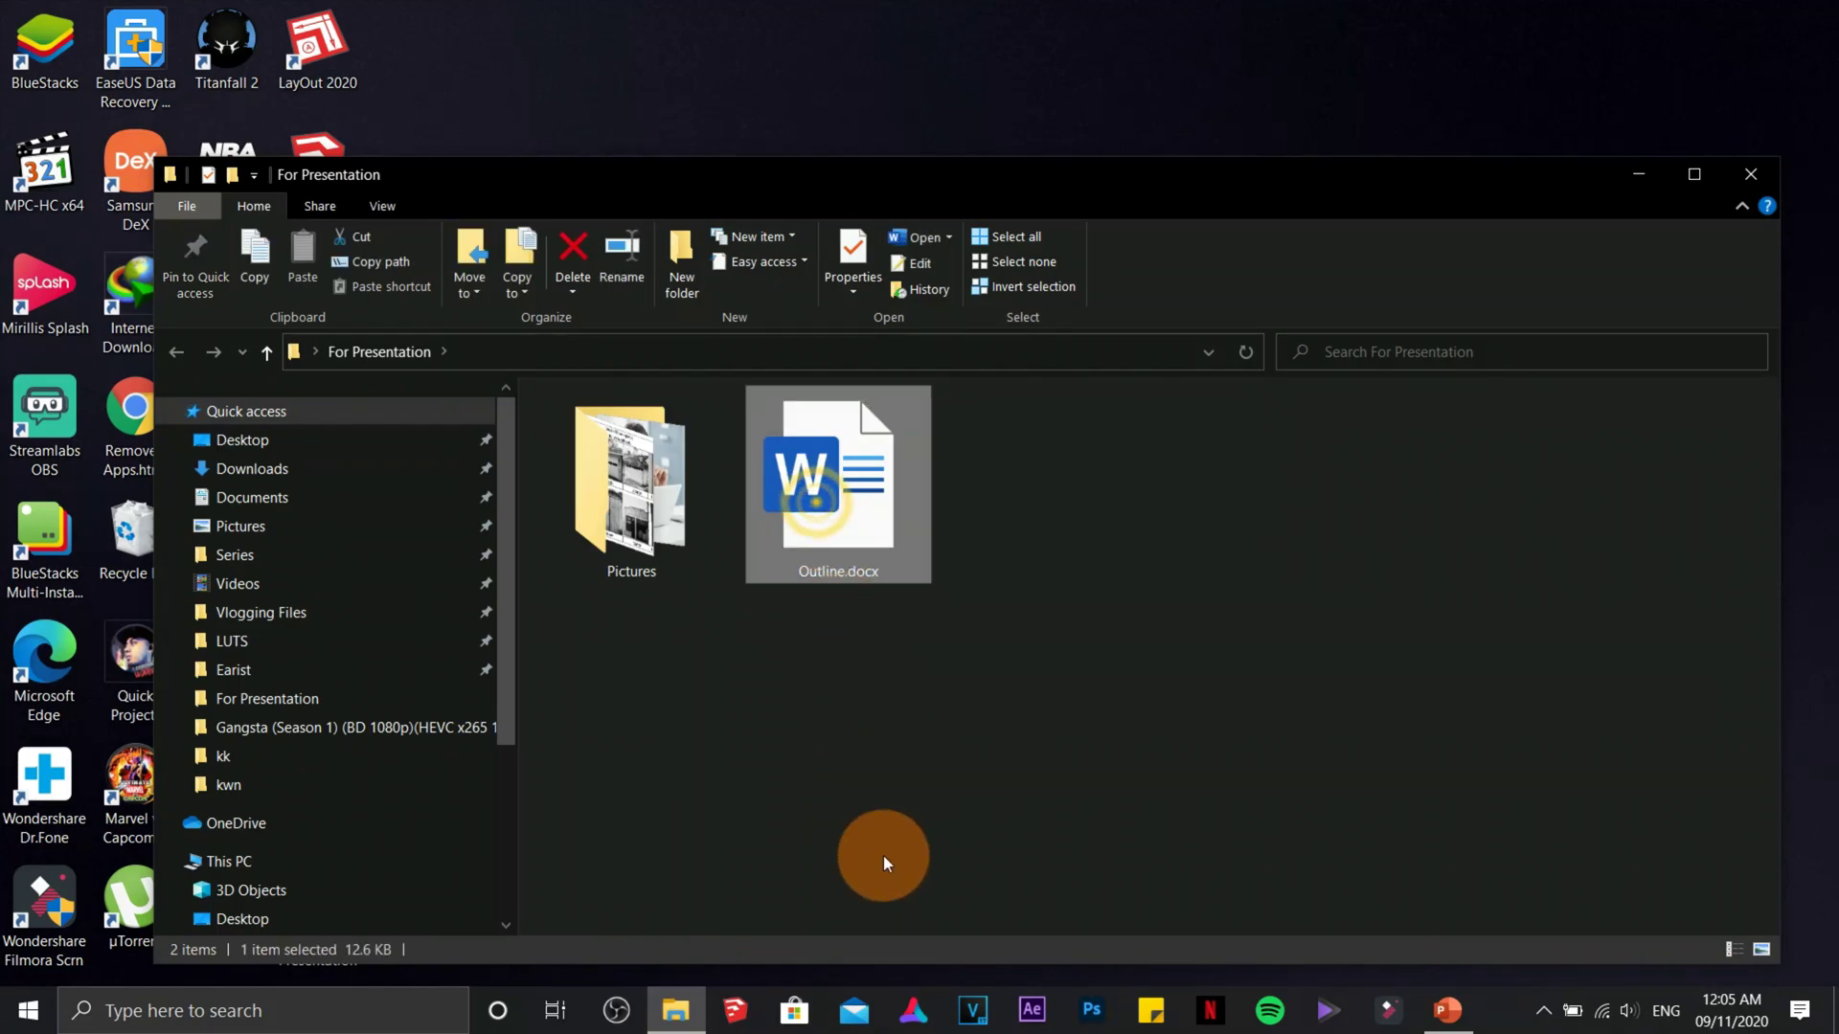
left_click(883, 844)
double_click(808, 526)
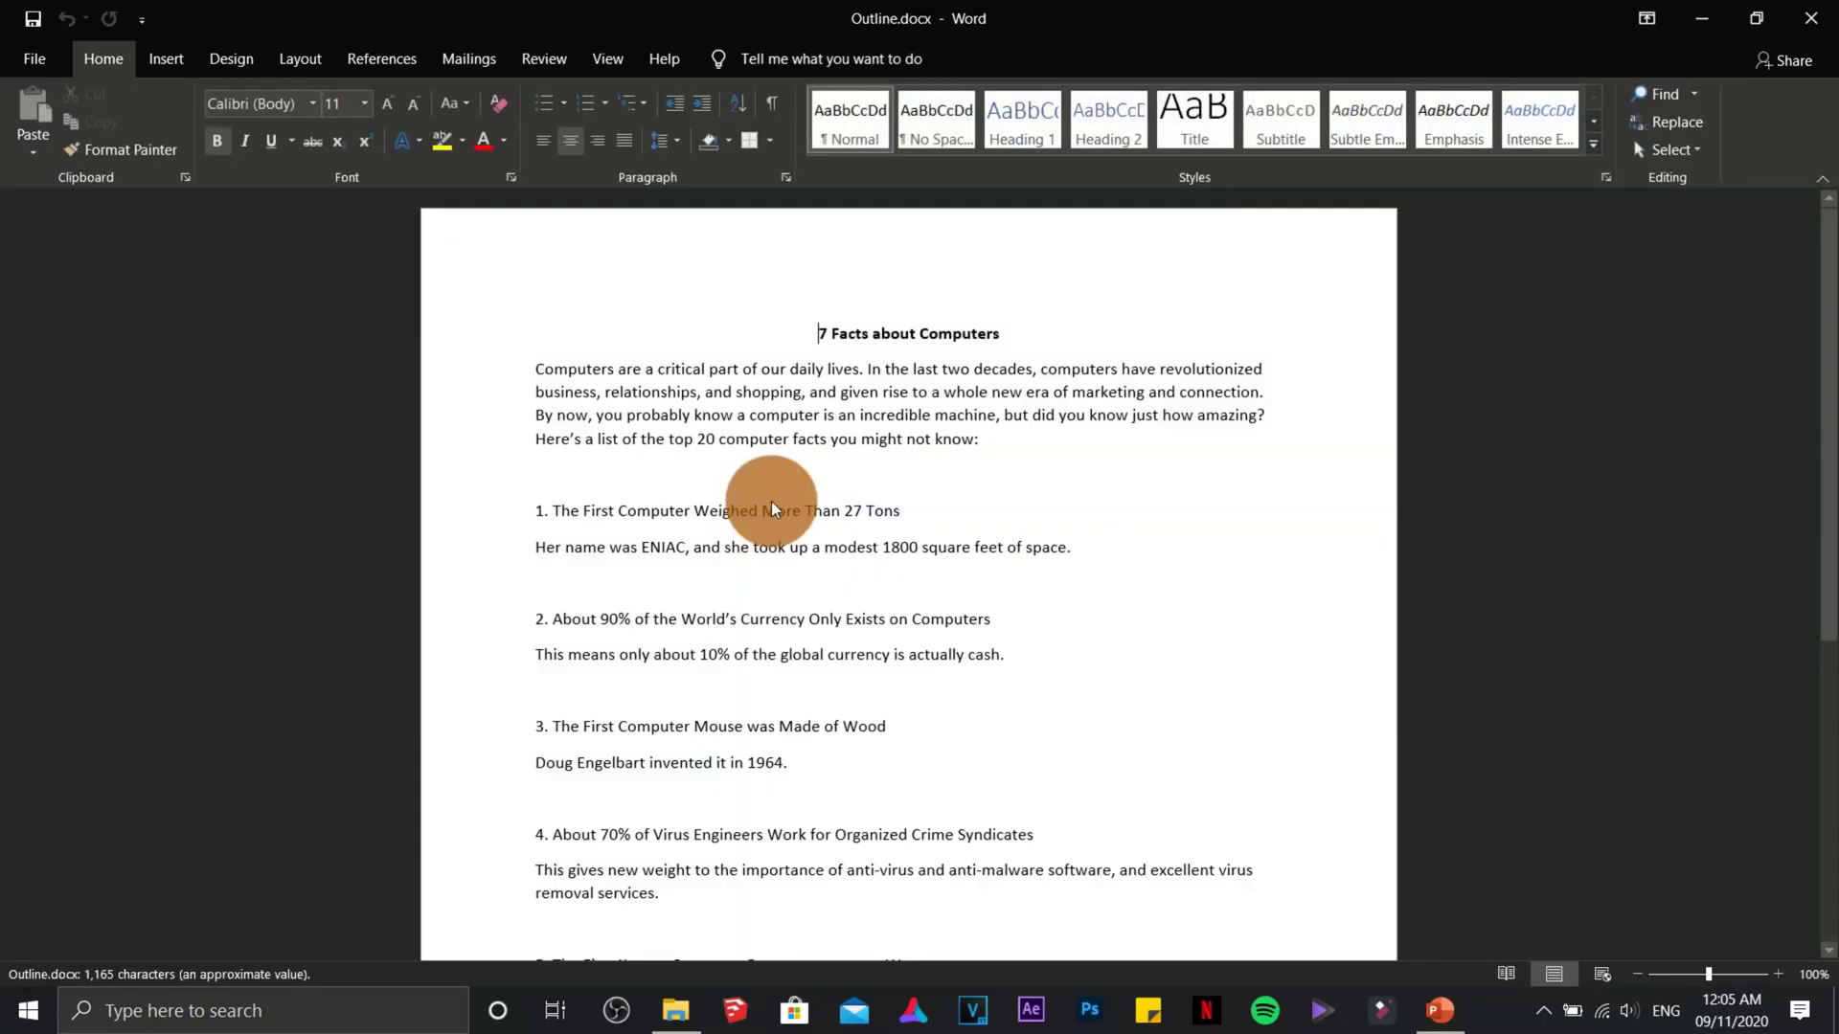
scroll(989, 480, "down", 9)
scroll(999, 488, "up", 9)
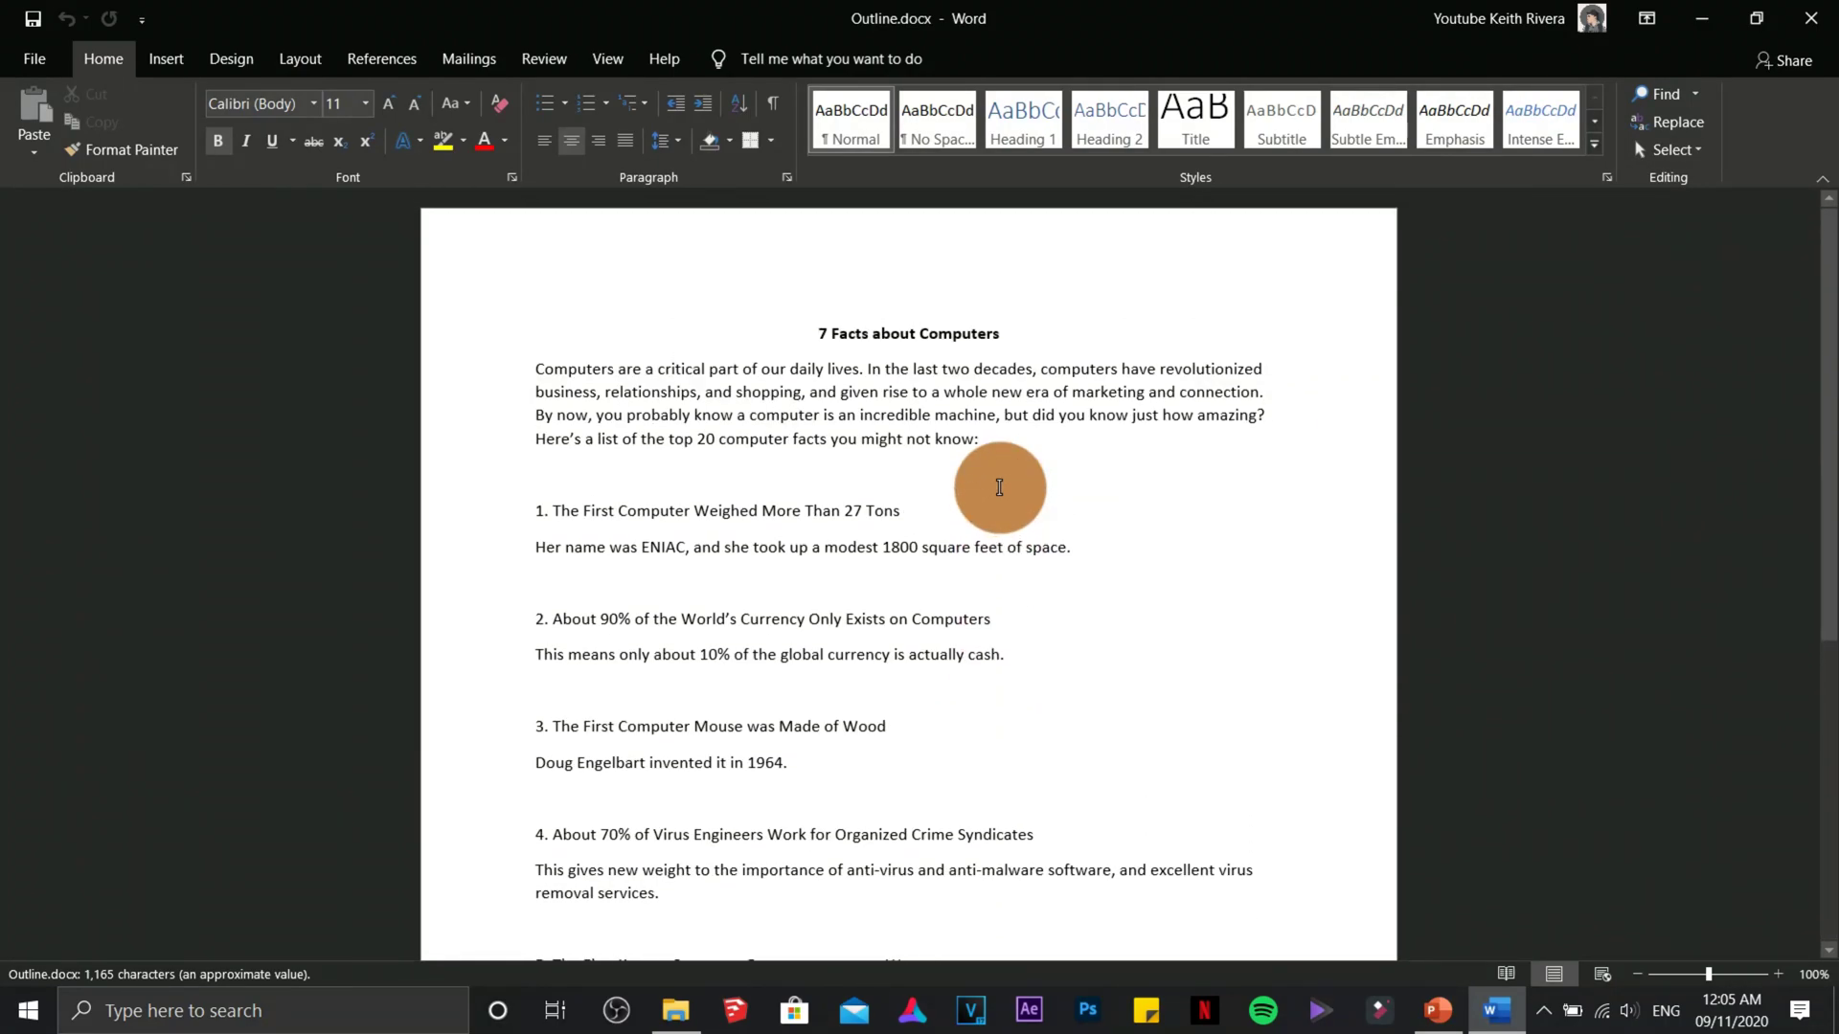
left_click(1700, 34)
Open the Pictures folder of eight images, then minimize File Explorer
double_click(658, 504)
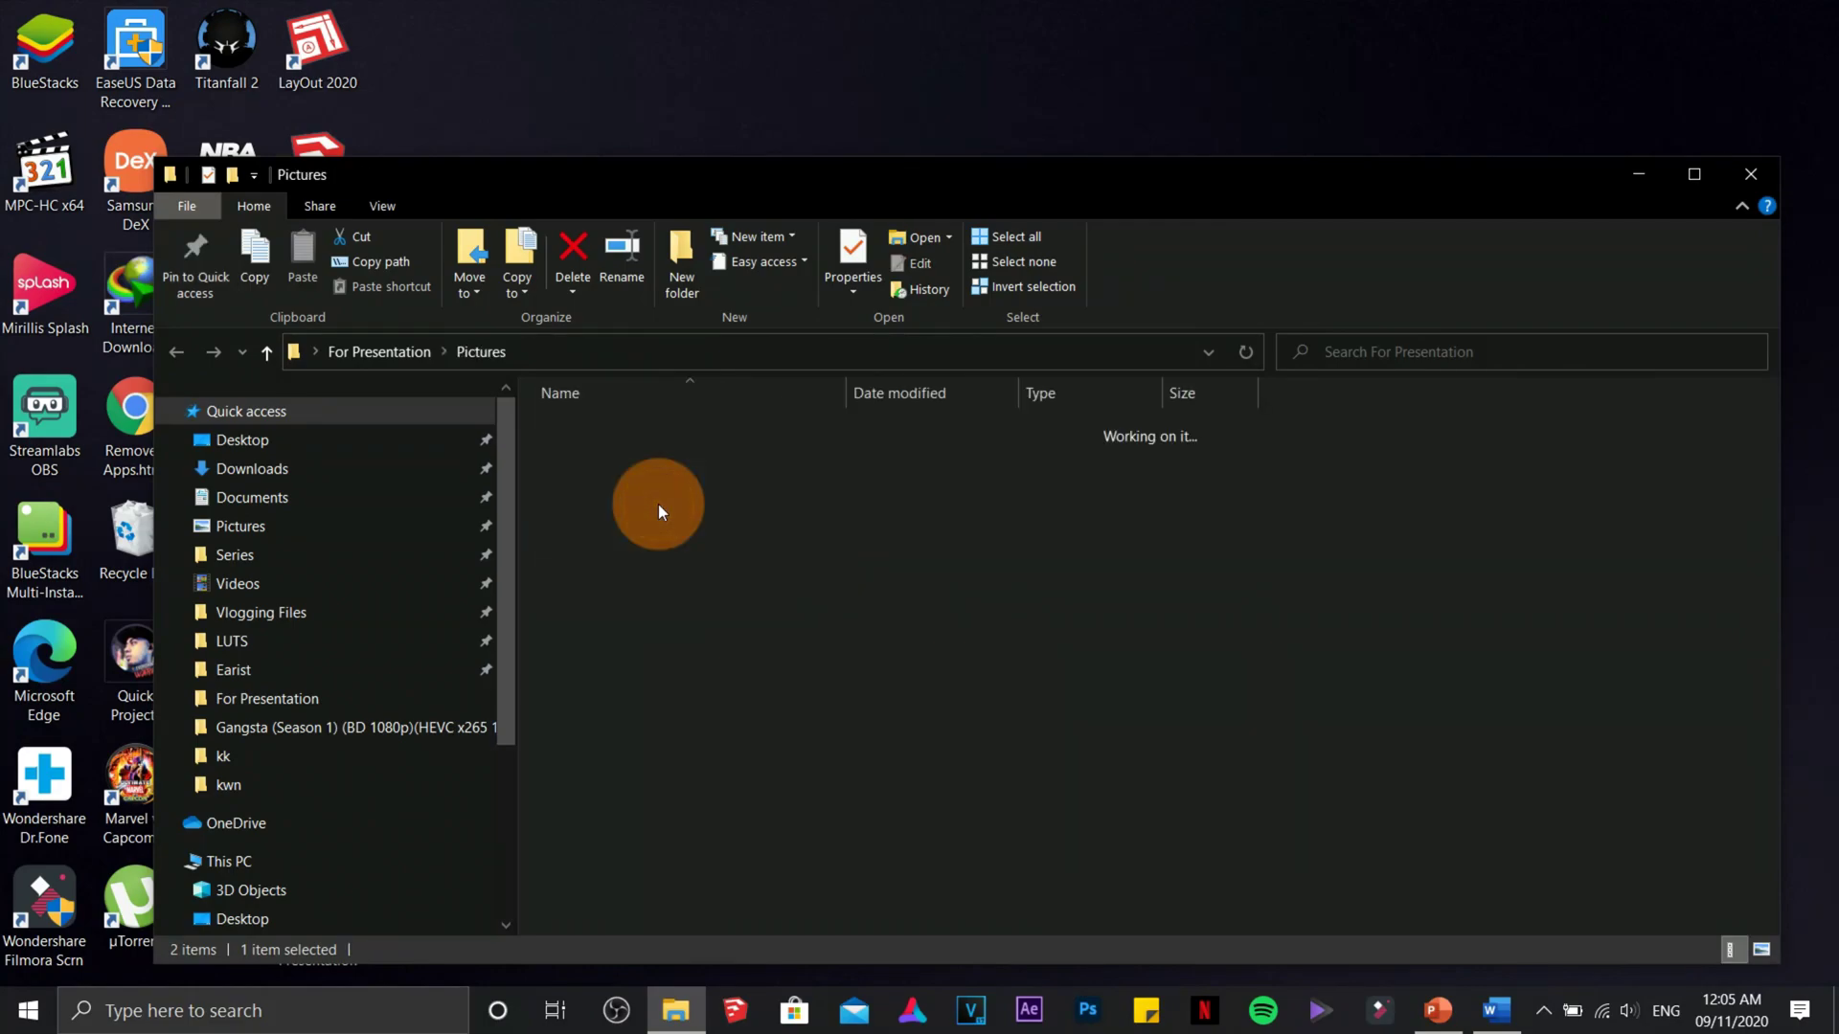
scroll(932, 622, "up", 3, "ctrl")
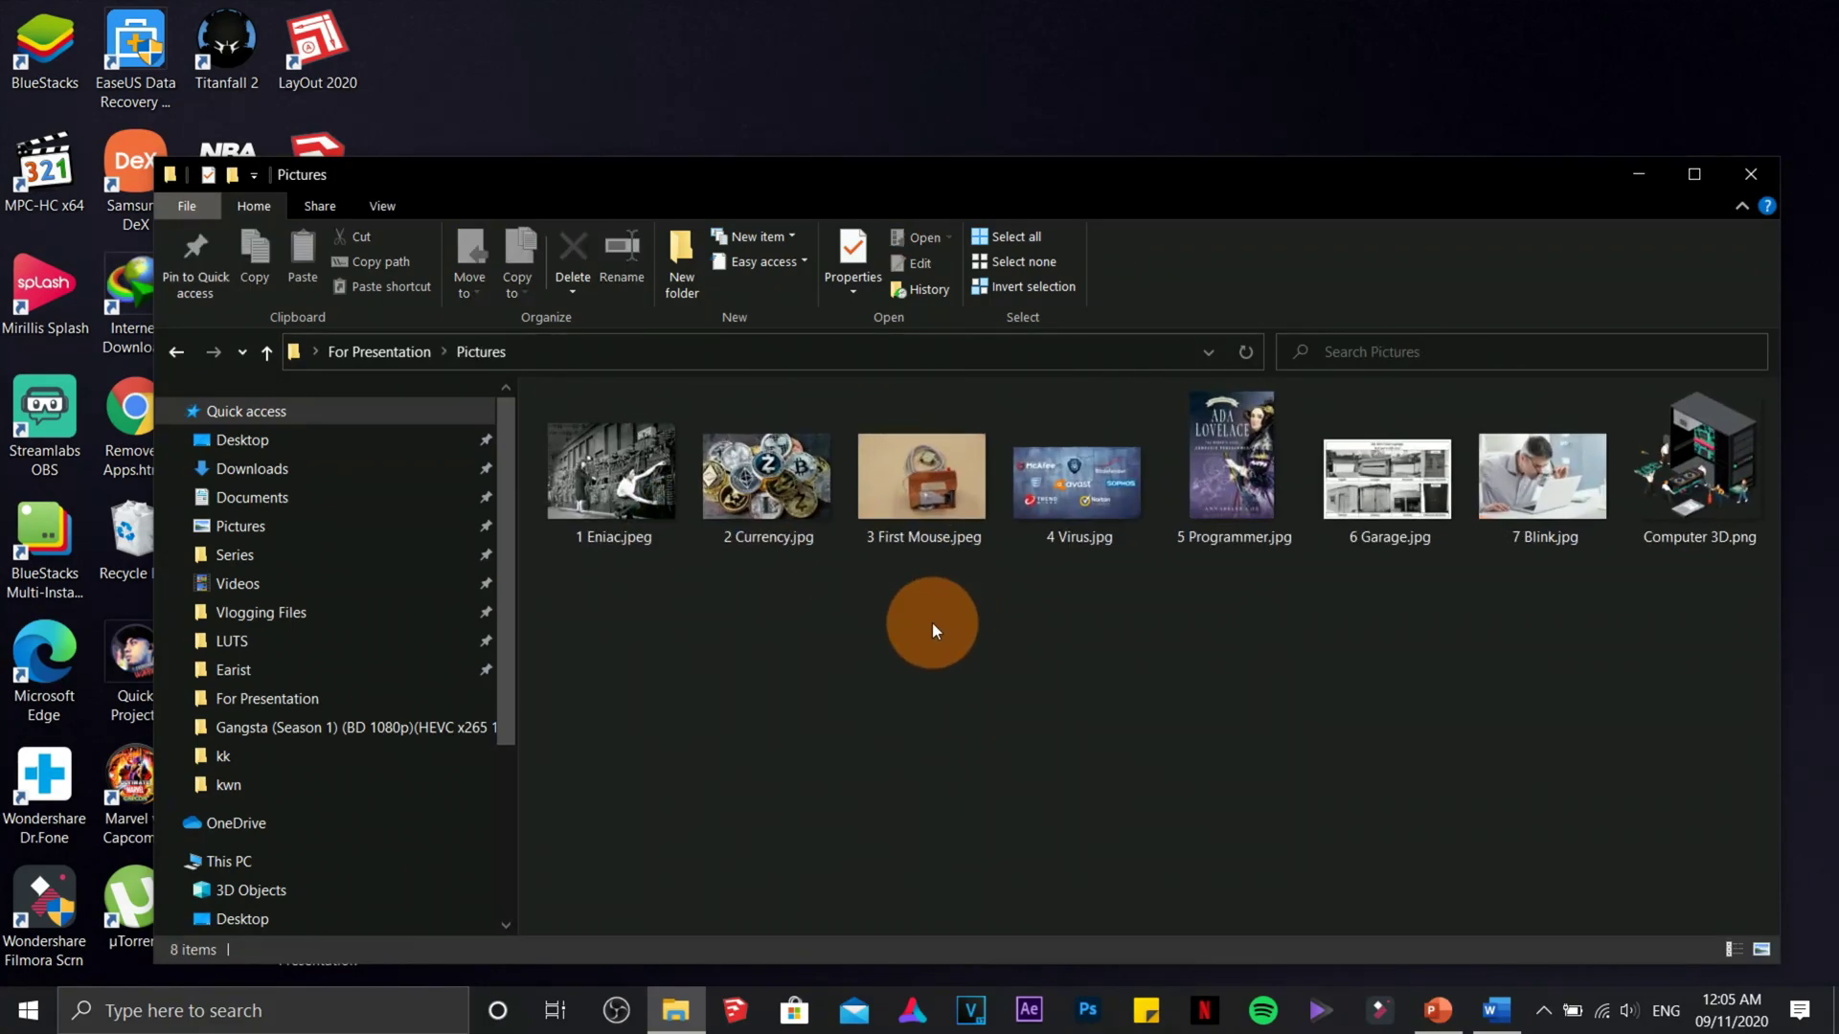
scroll(933, 622, "up", 1, "ctrl")
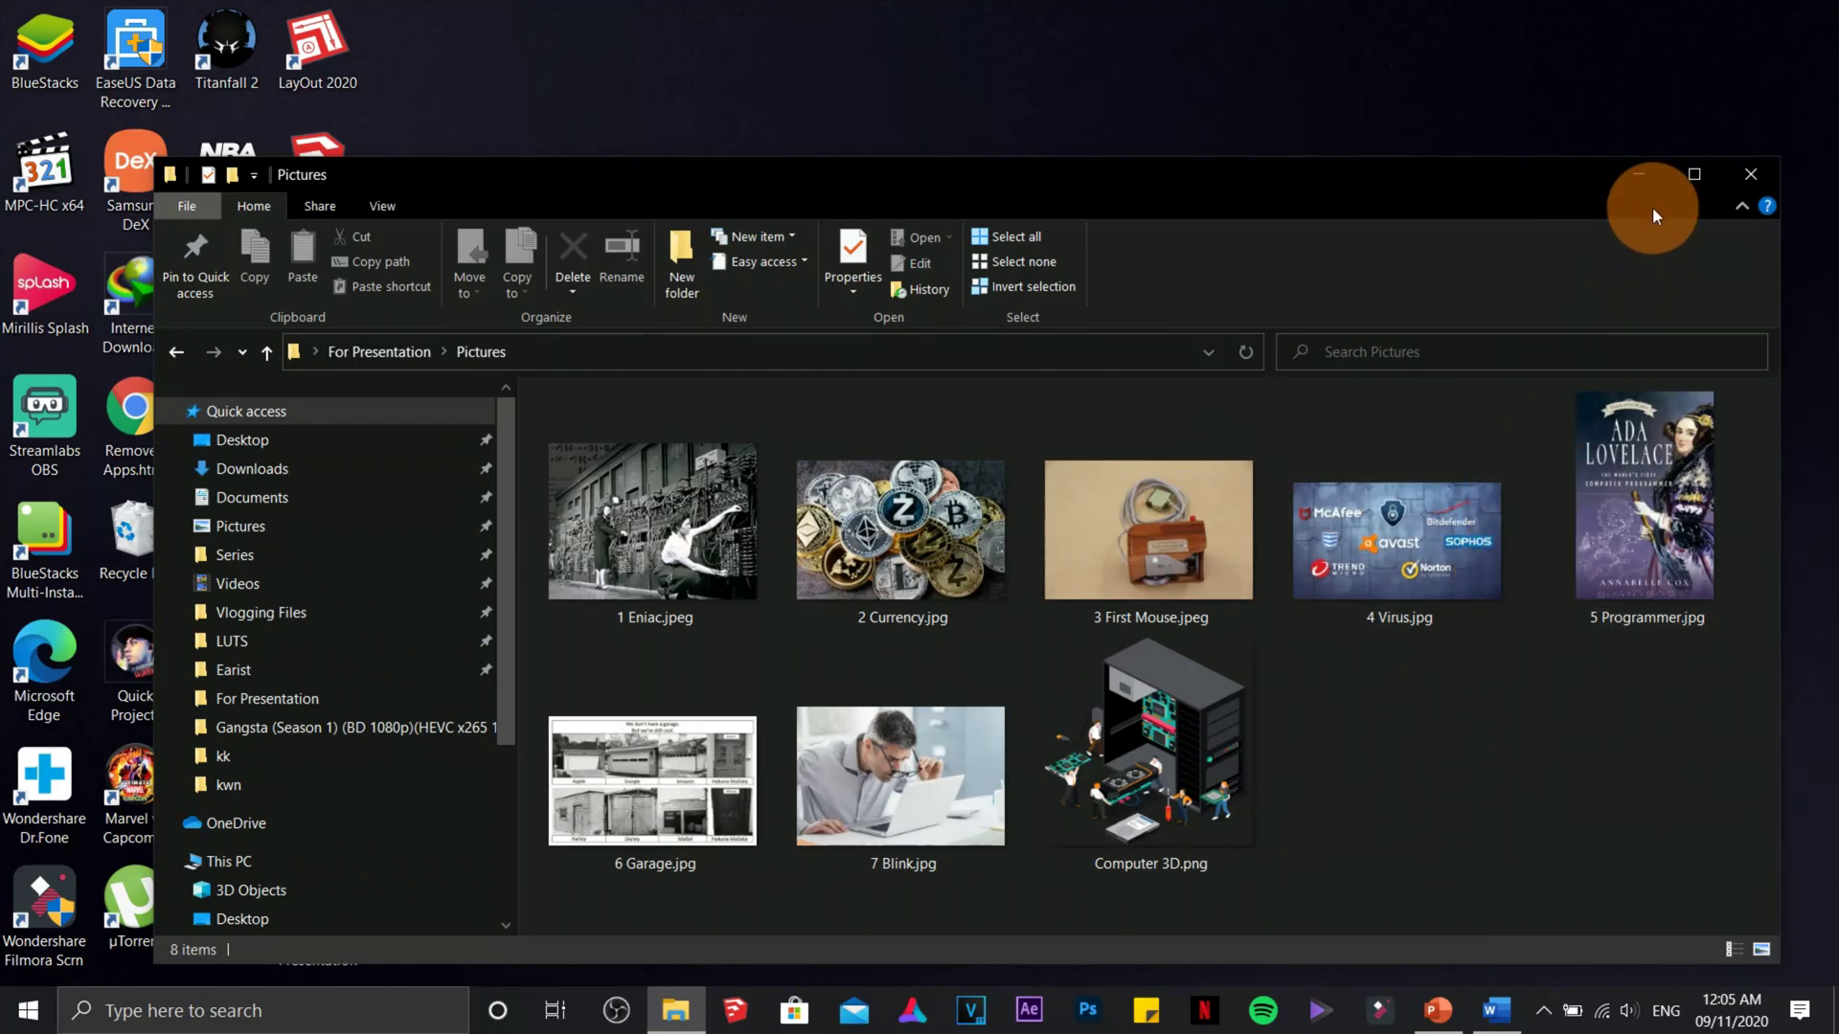
left_click(1651, 175)
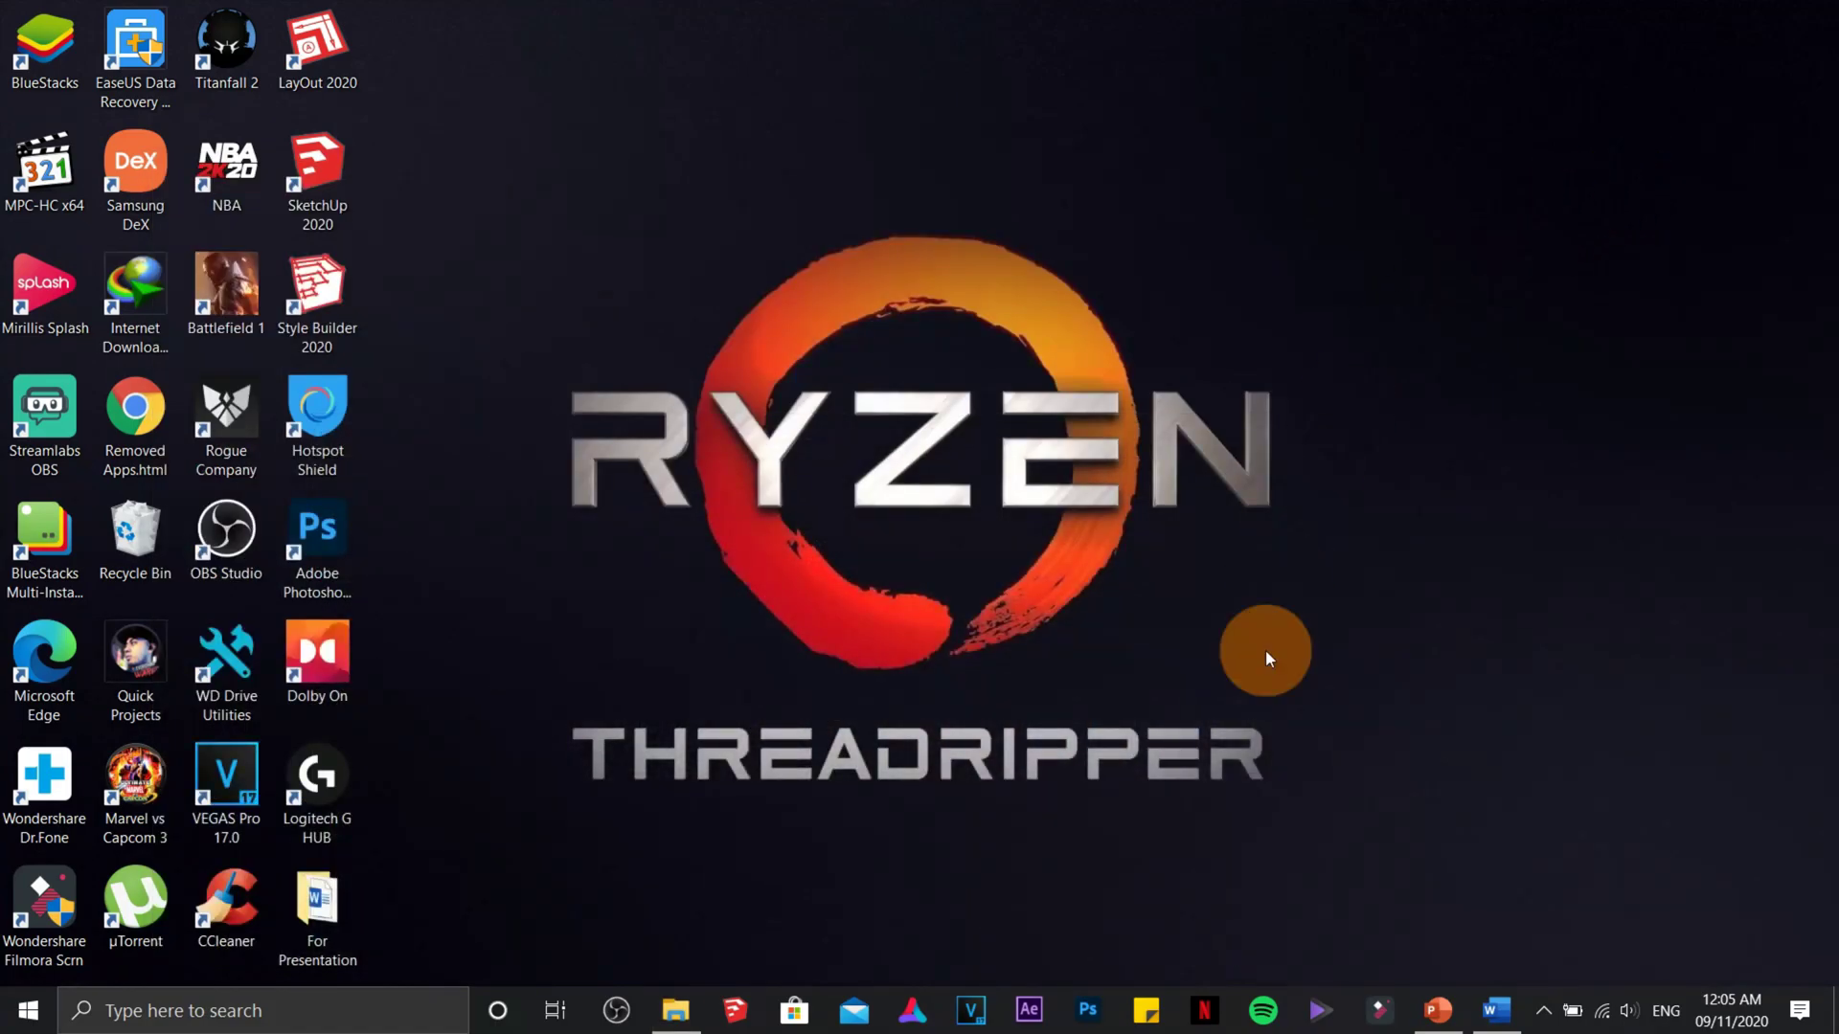
Copy the title '7 Facts about Computers' from the Word outline
left_click(1456, 1002)
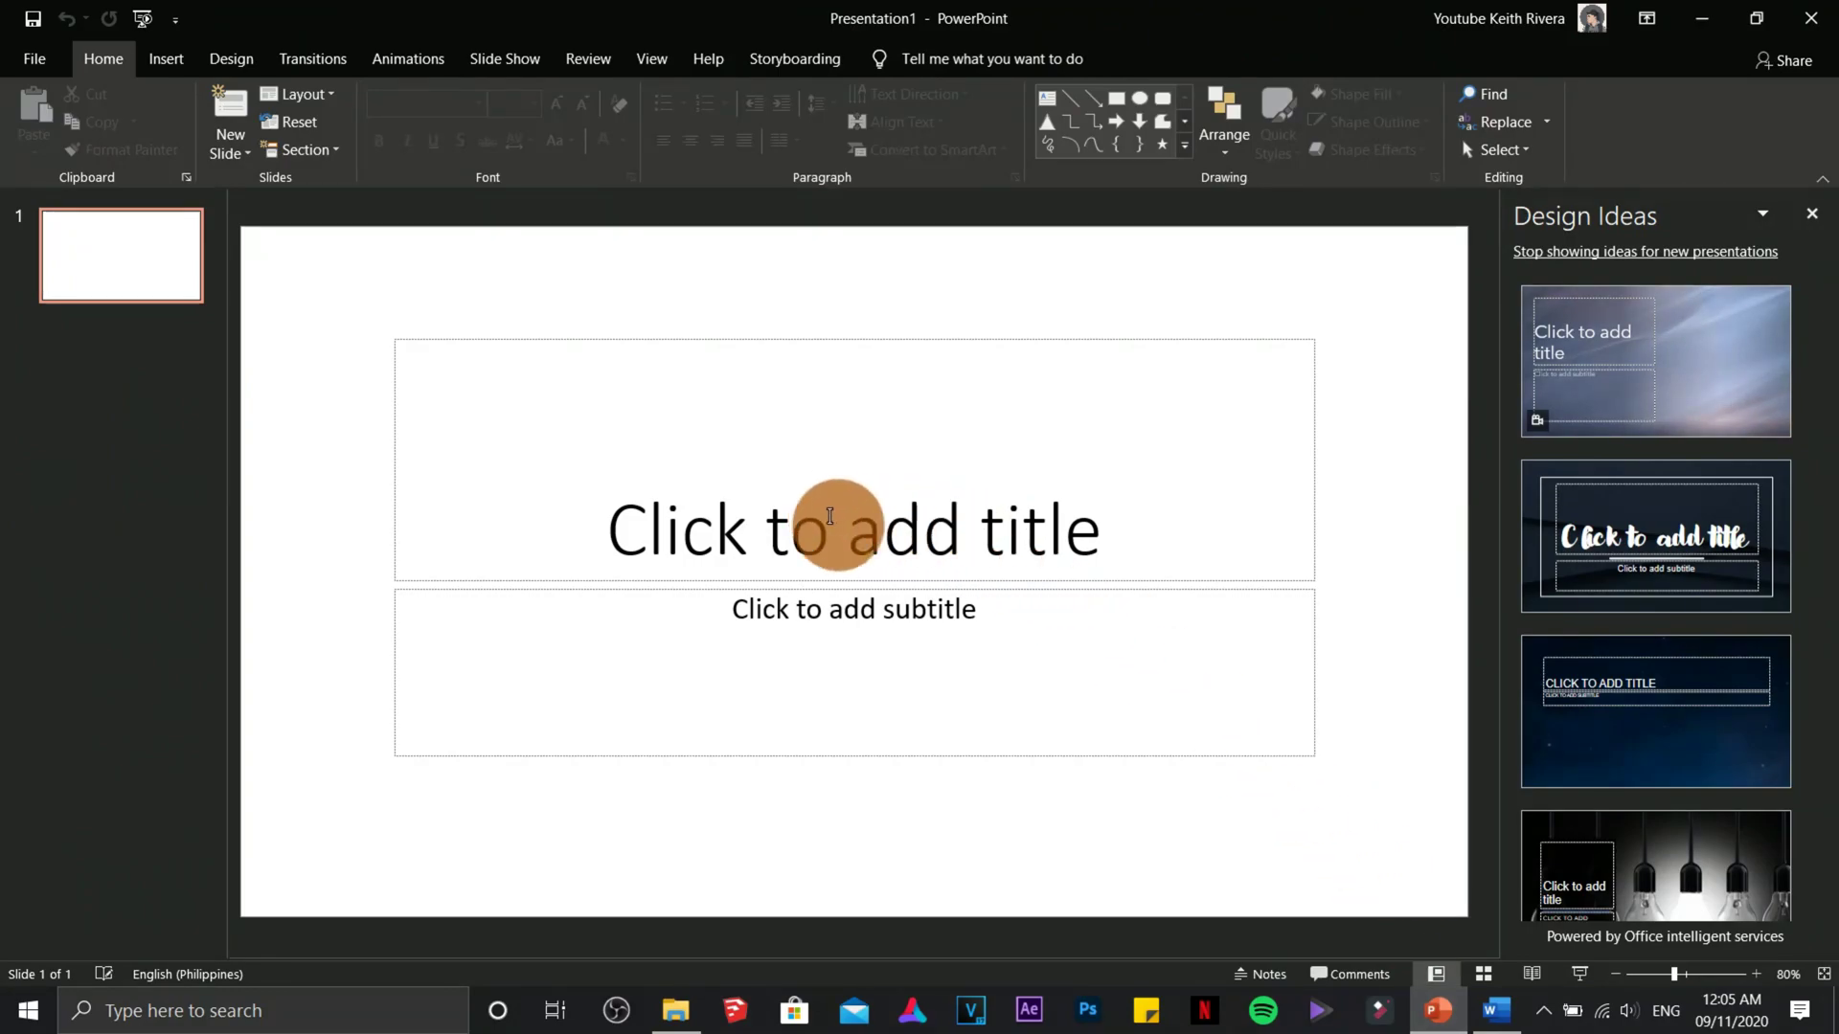
left_click(1513, 1017)
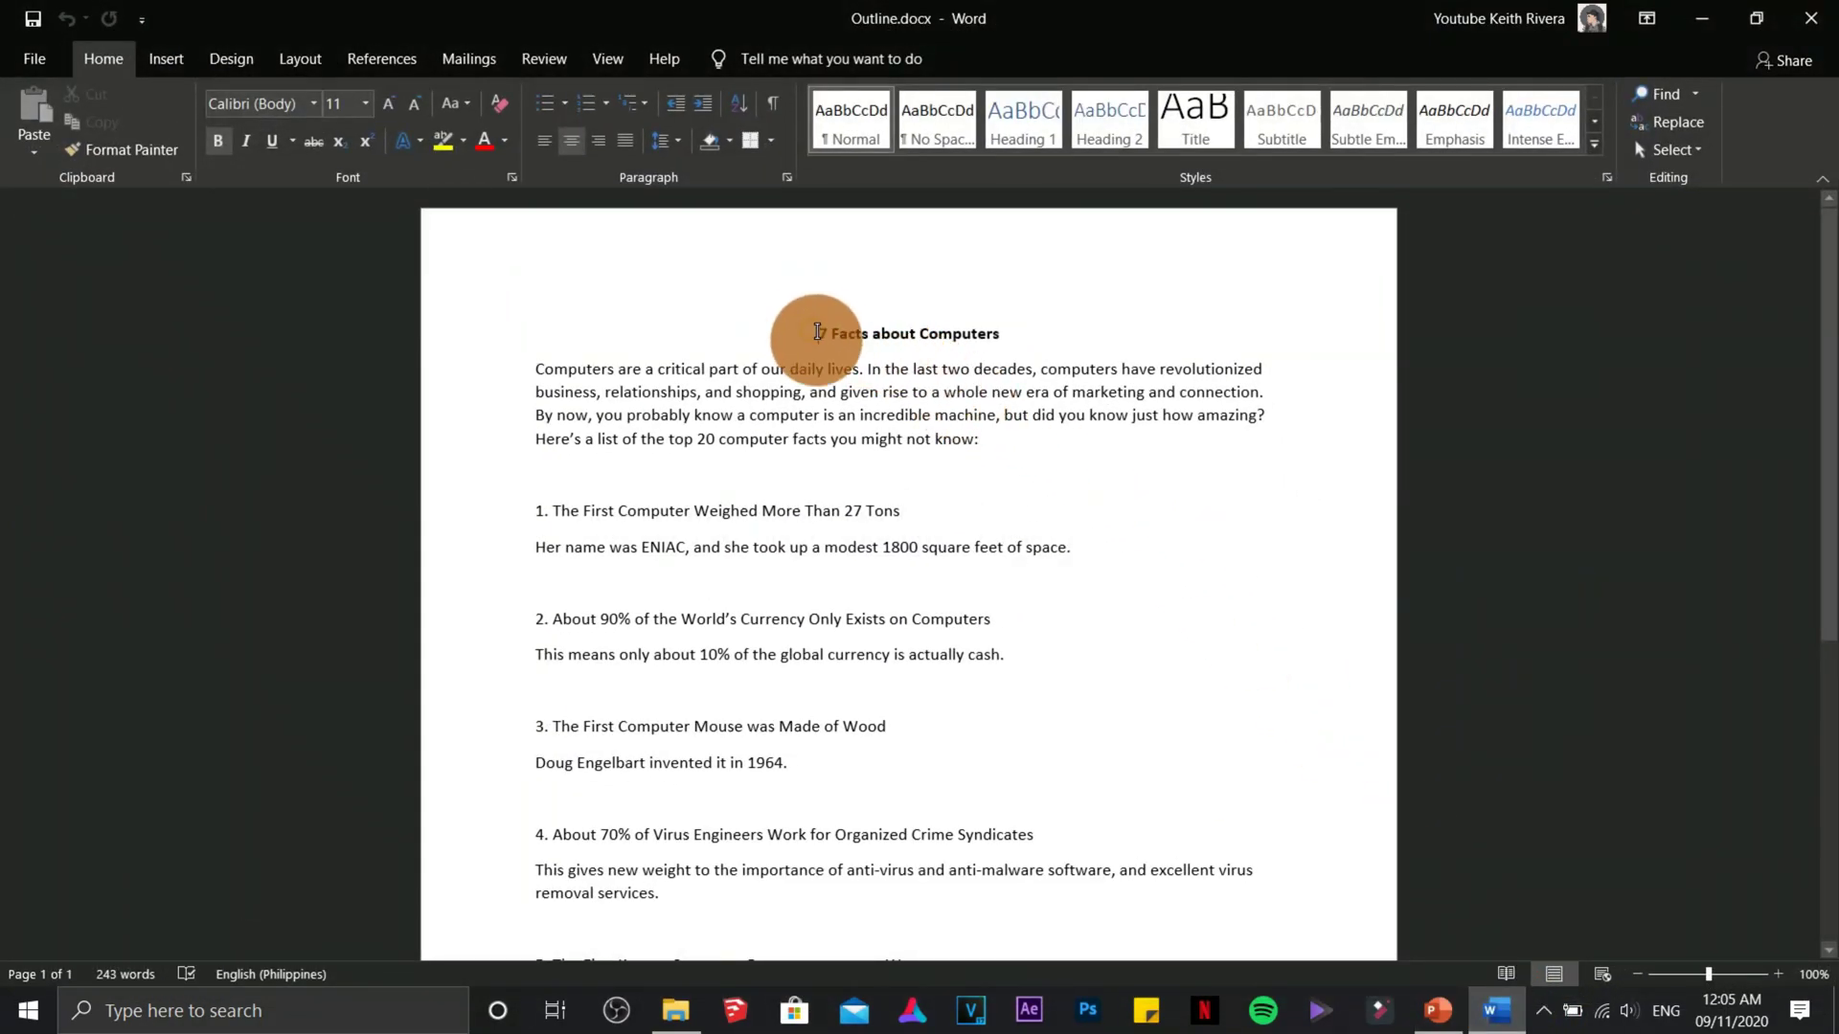
left_click_drag(817, 332, 996, 322)
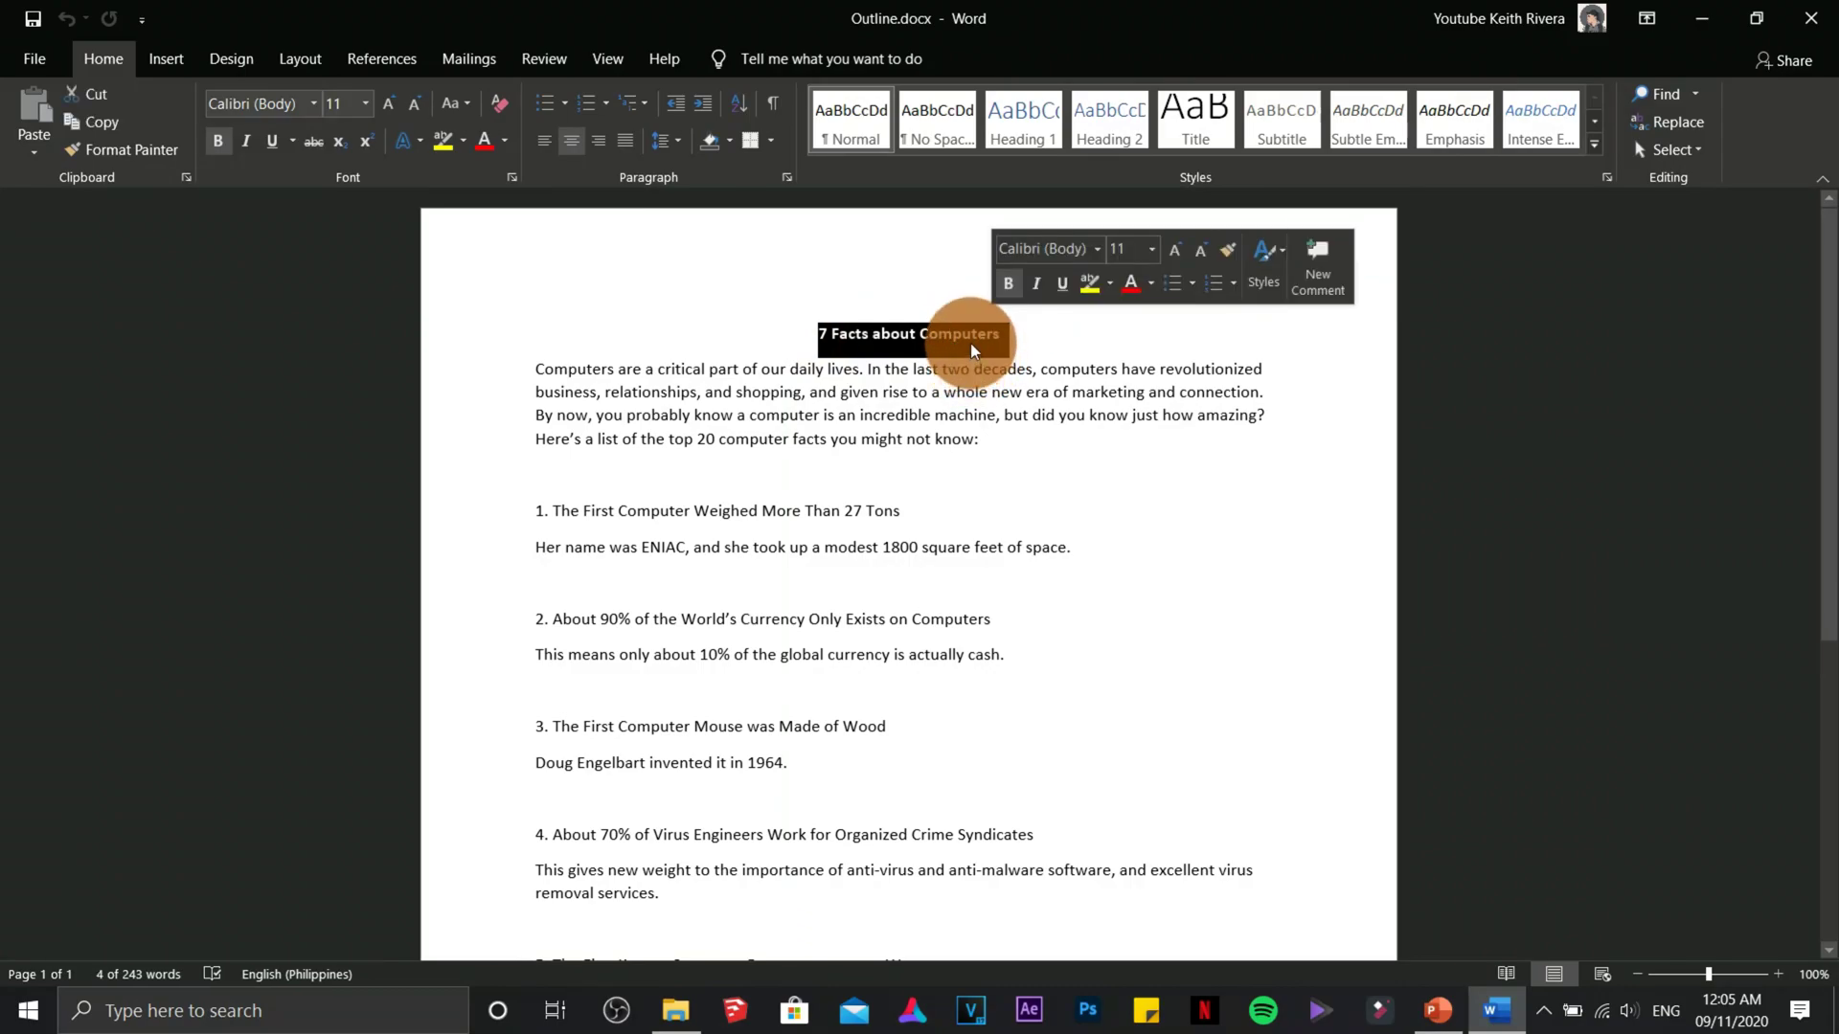
right_click(996, 340)
left_click(1015, 383)
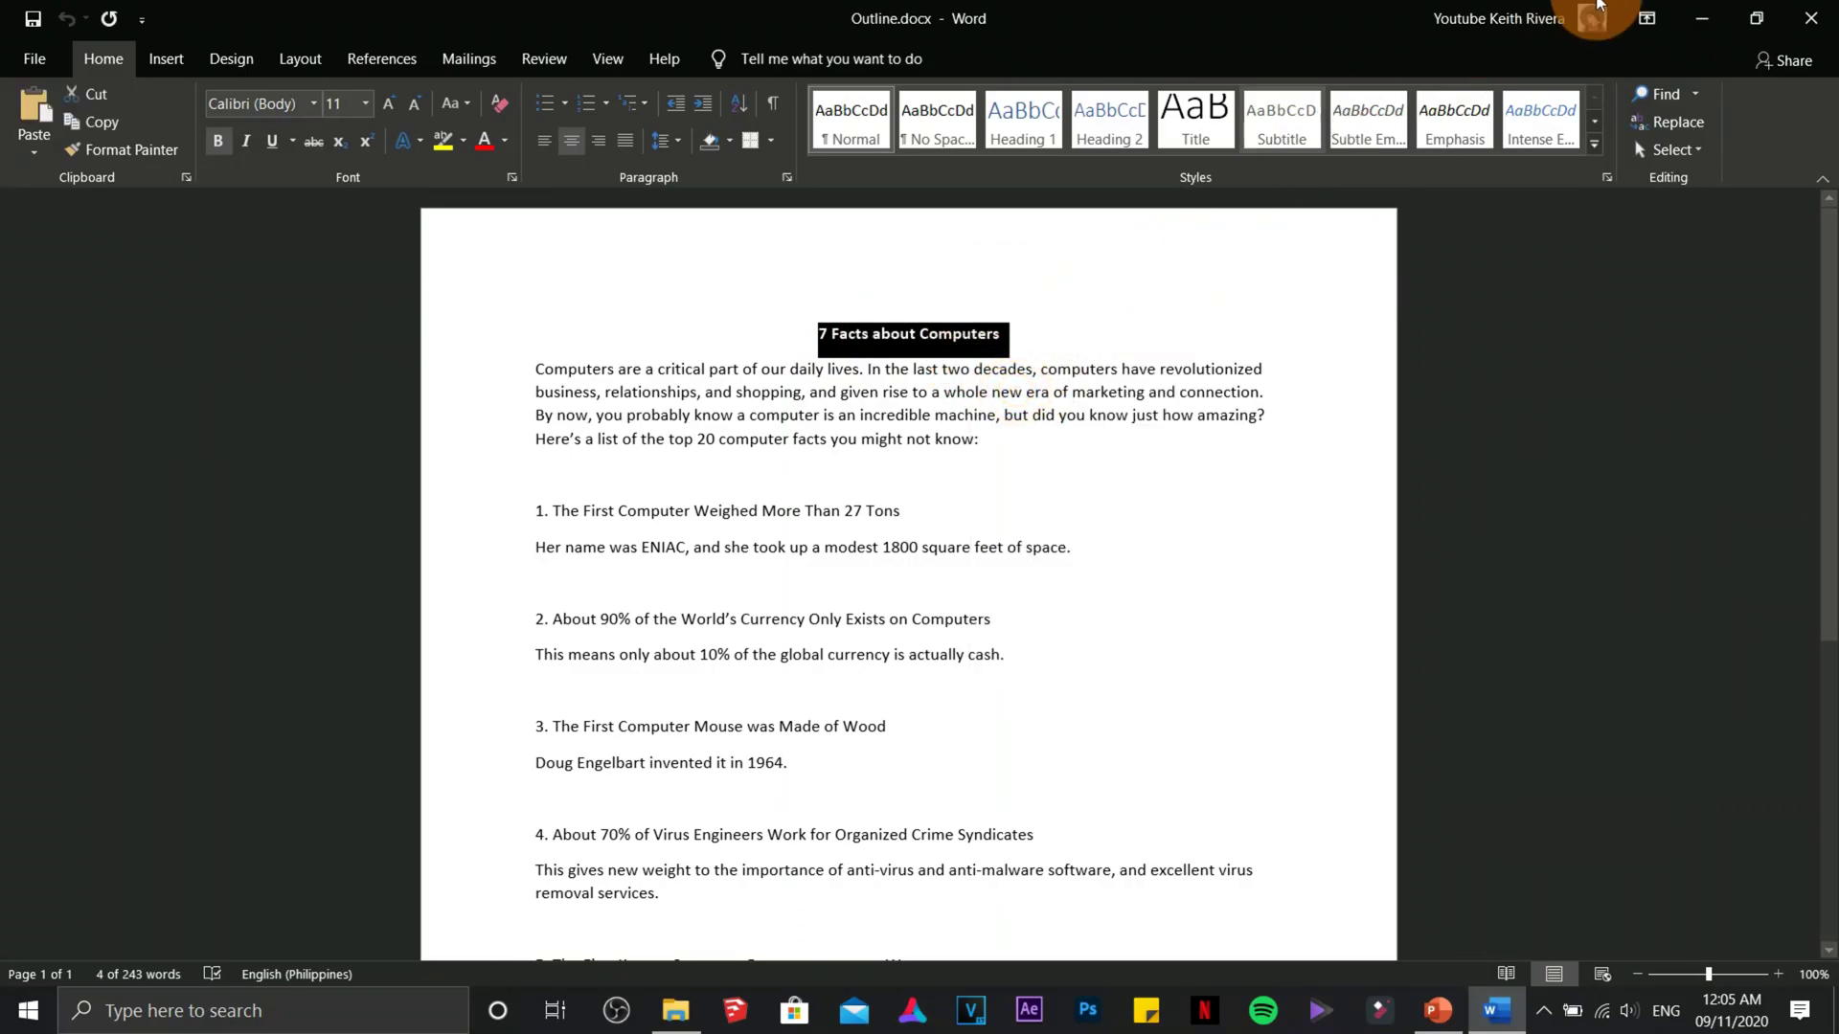
Paste the title as plain text on the title slide and add the author's byline as subtitle
left_click(1701, 19)
left_click(827, 521)
right_click(827, 521)
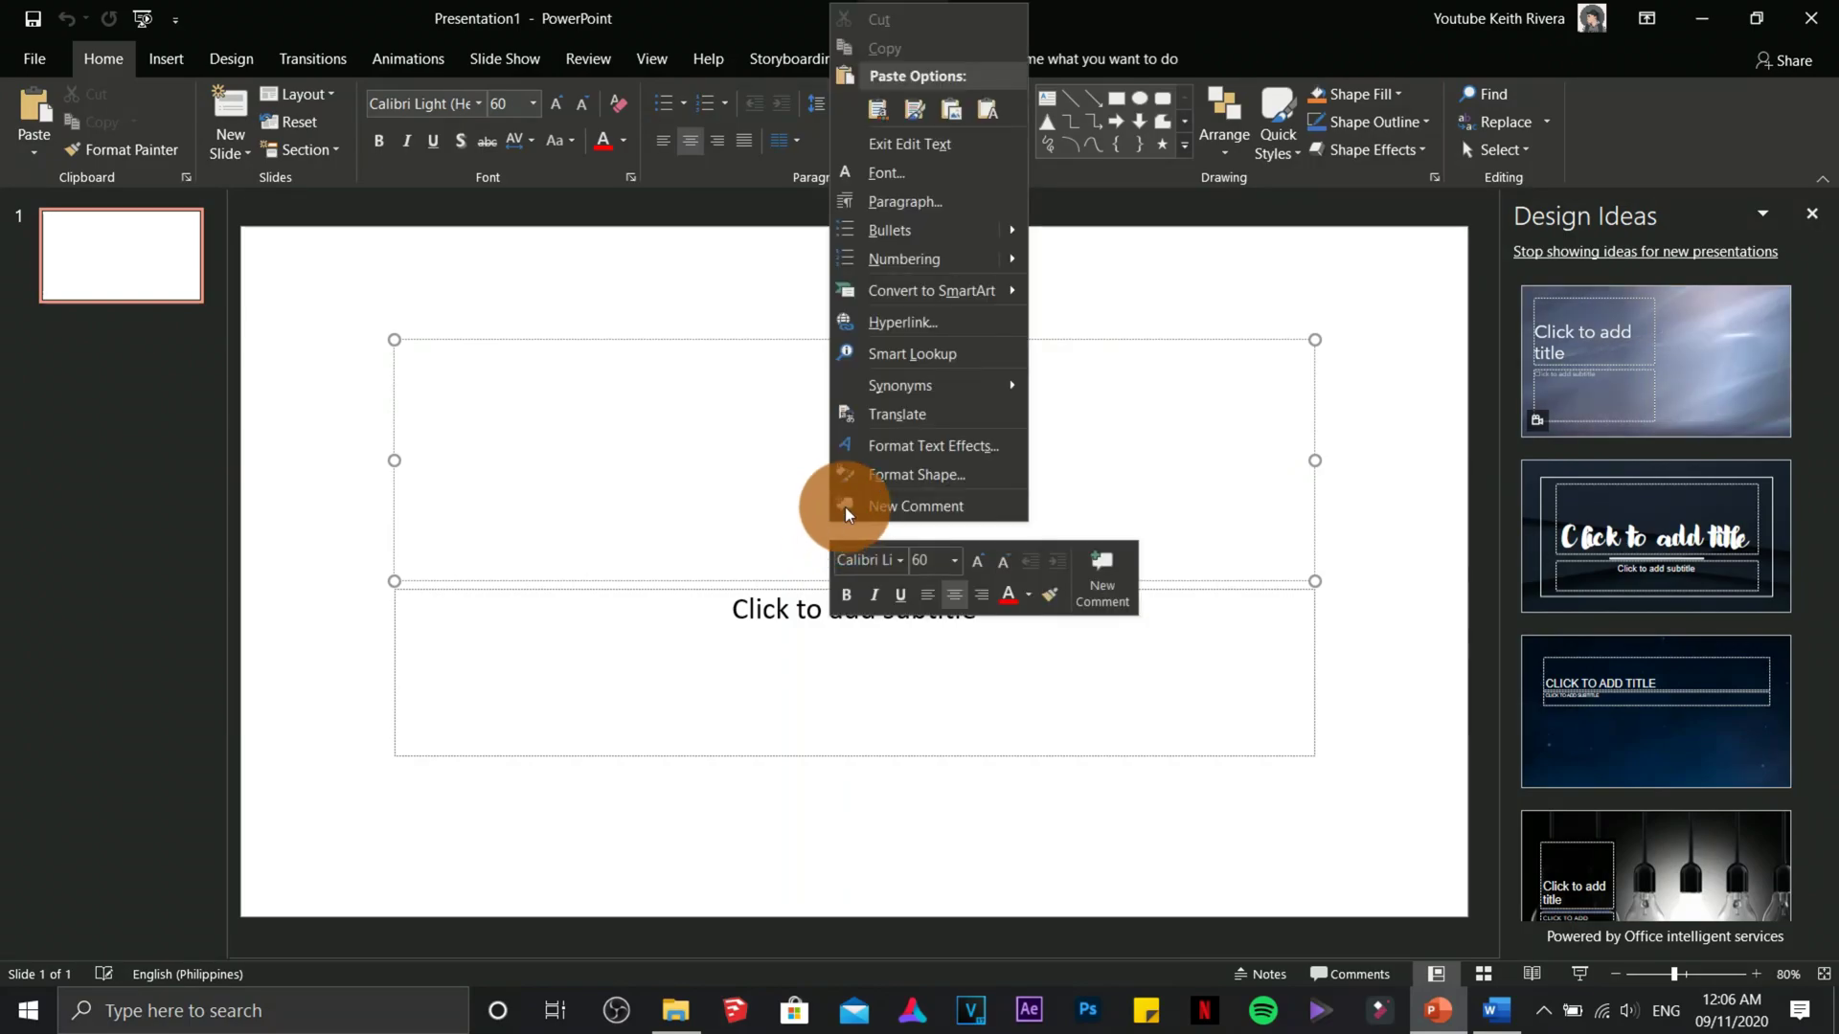
left_click(992, 107)
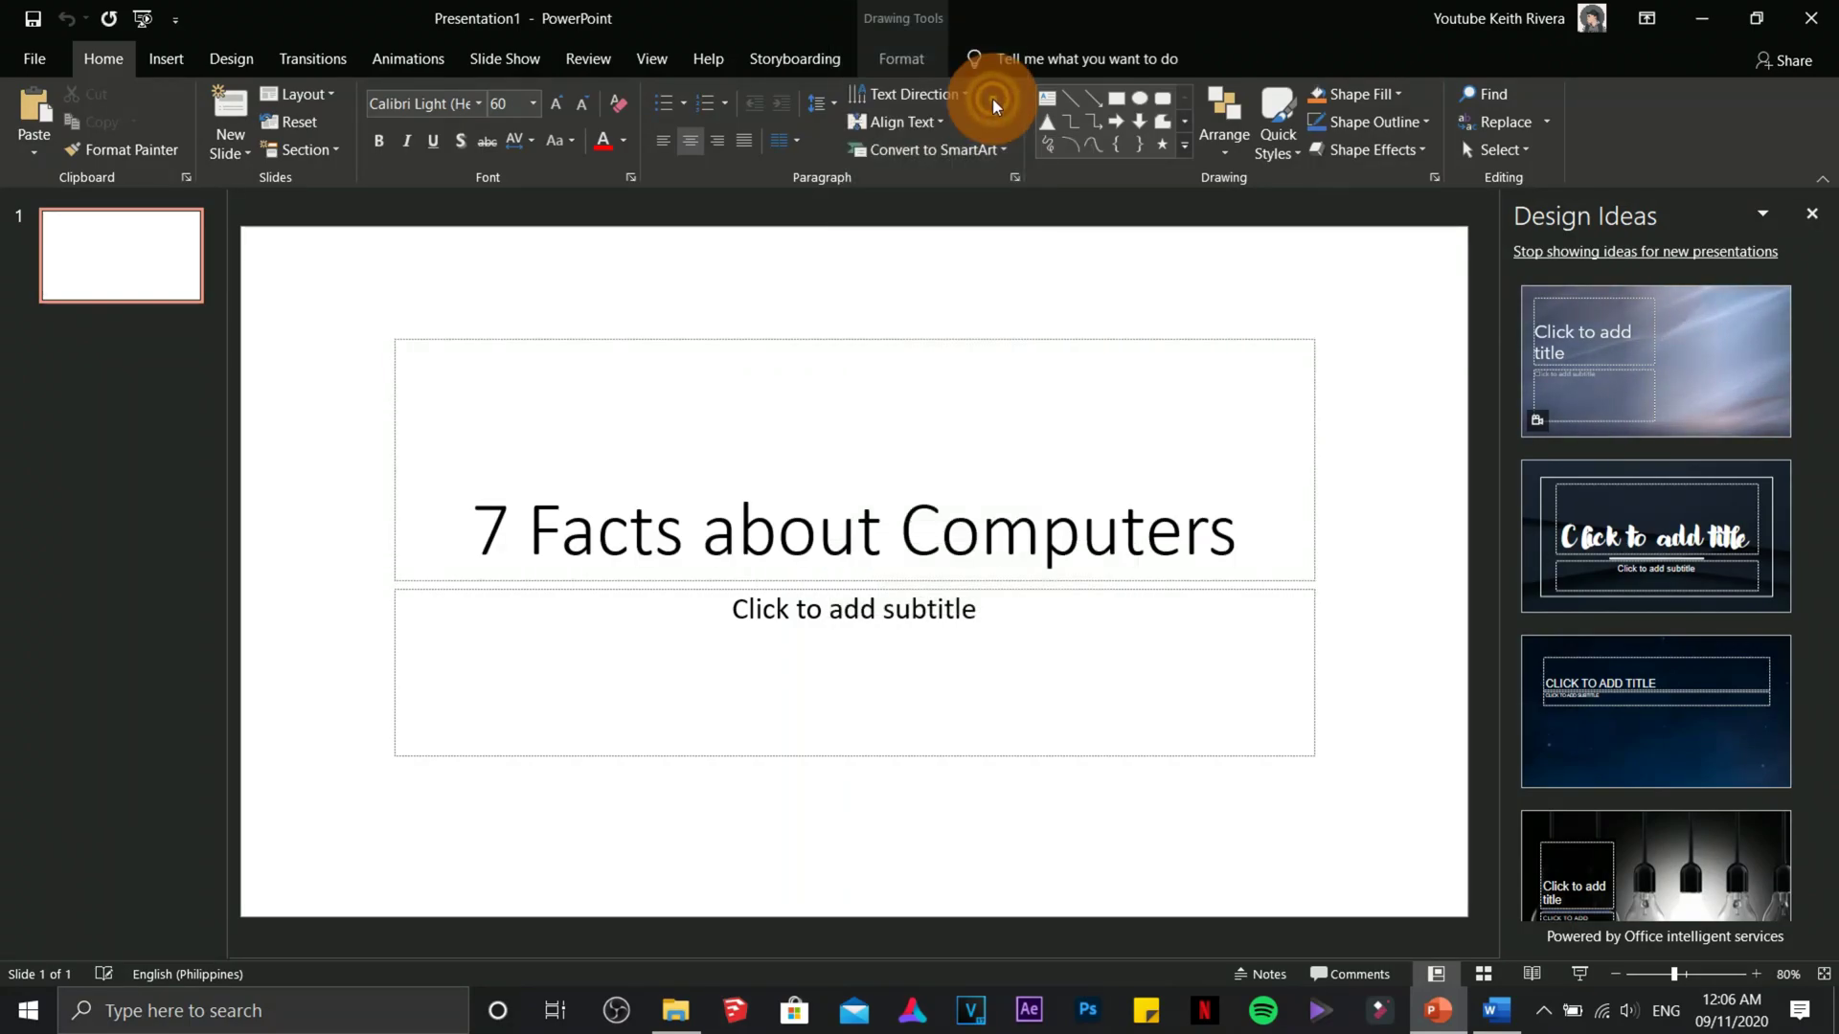
left_click(1008, 619)
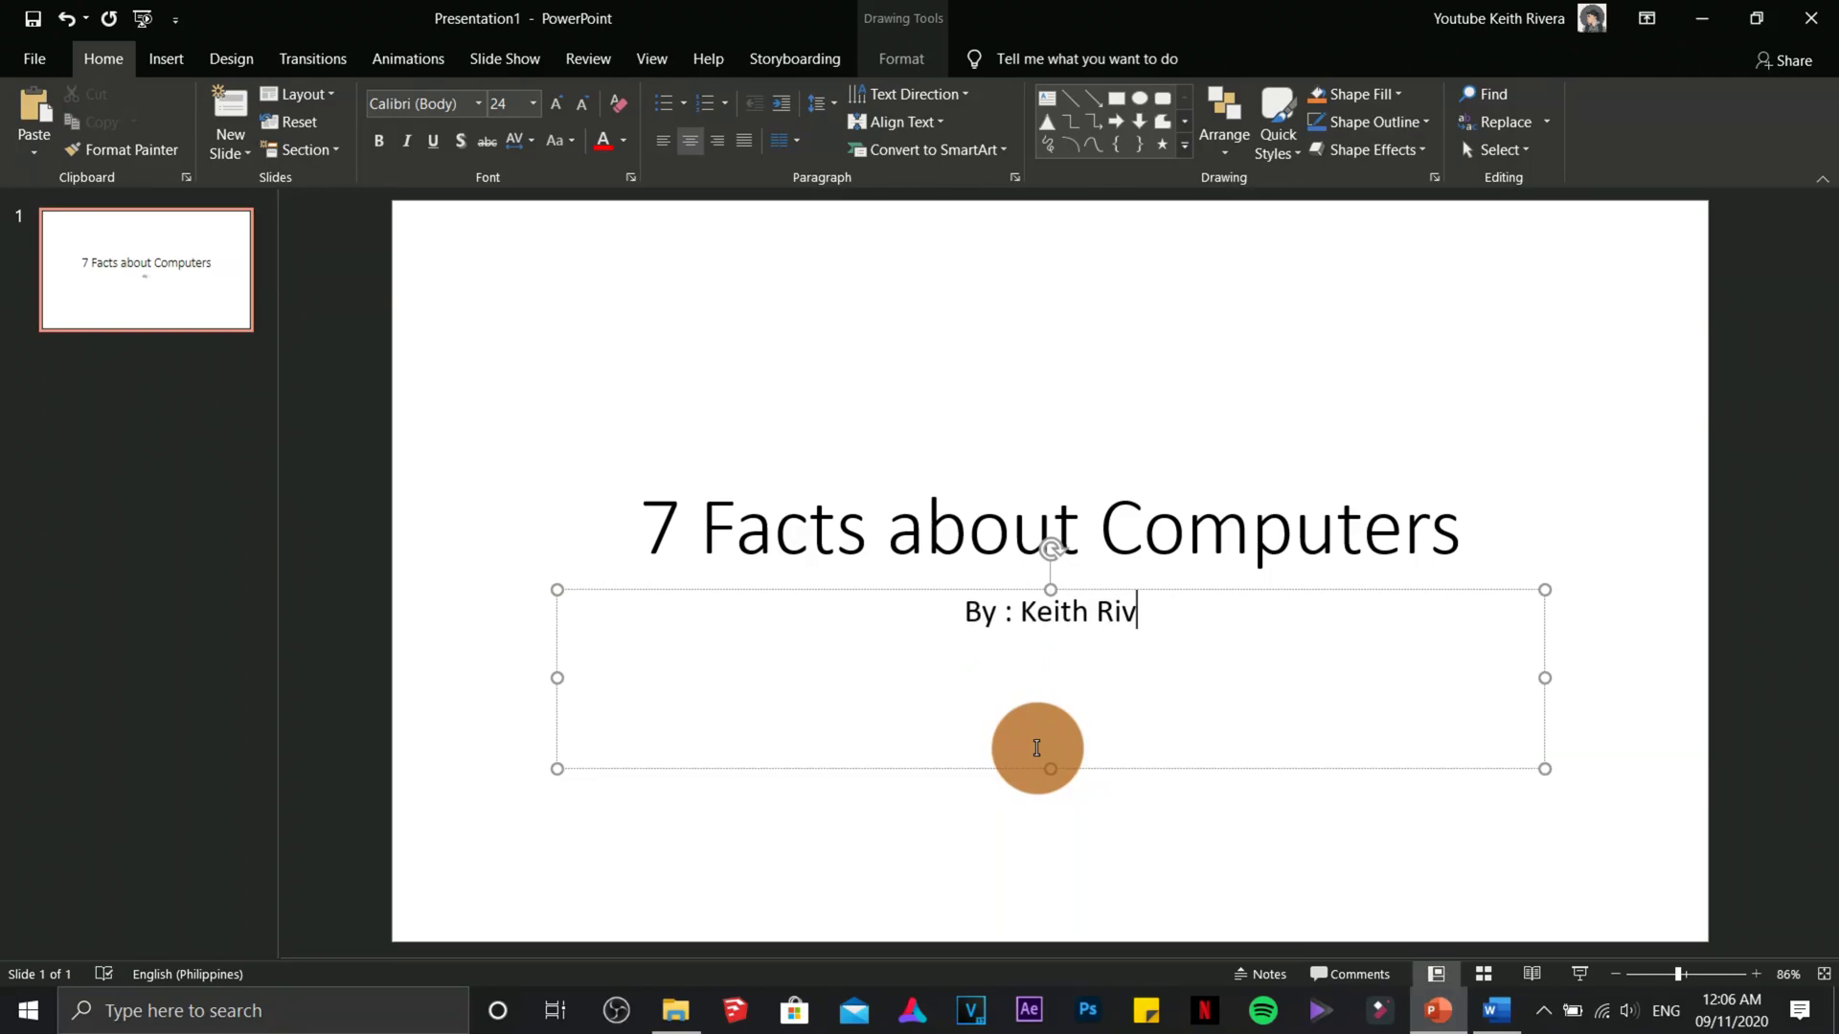
left_click(971, 853)
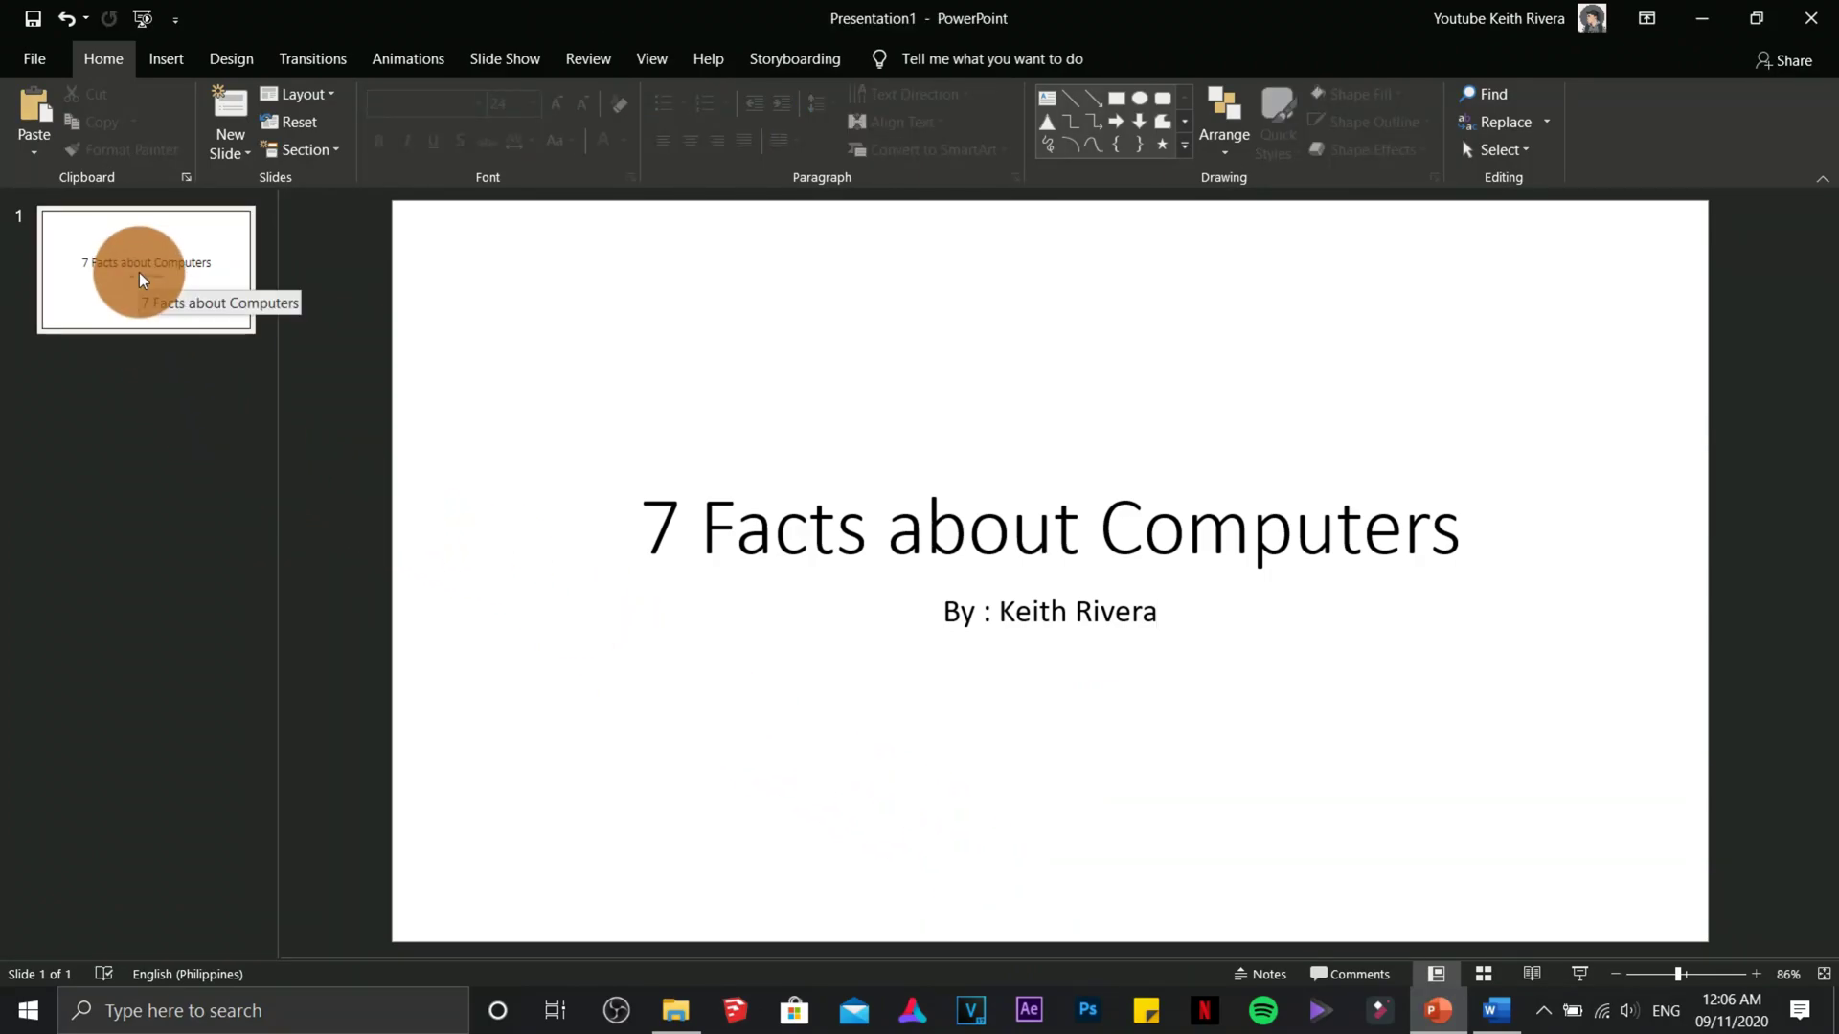
Add a second slide and paste the introductory paragraph from Word into it as plain text
right_click(98, 412)
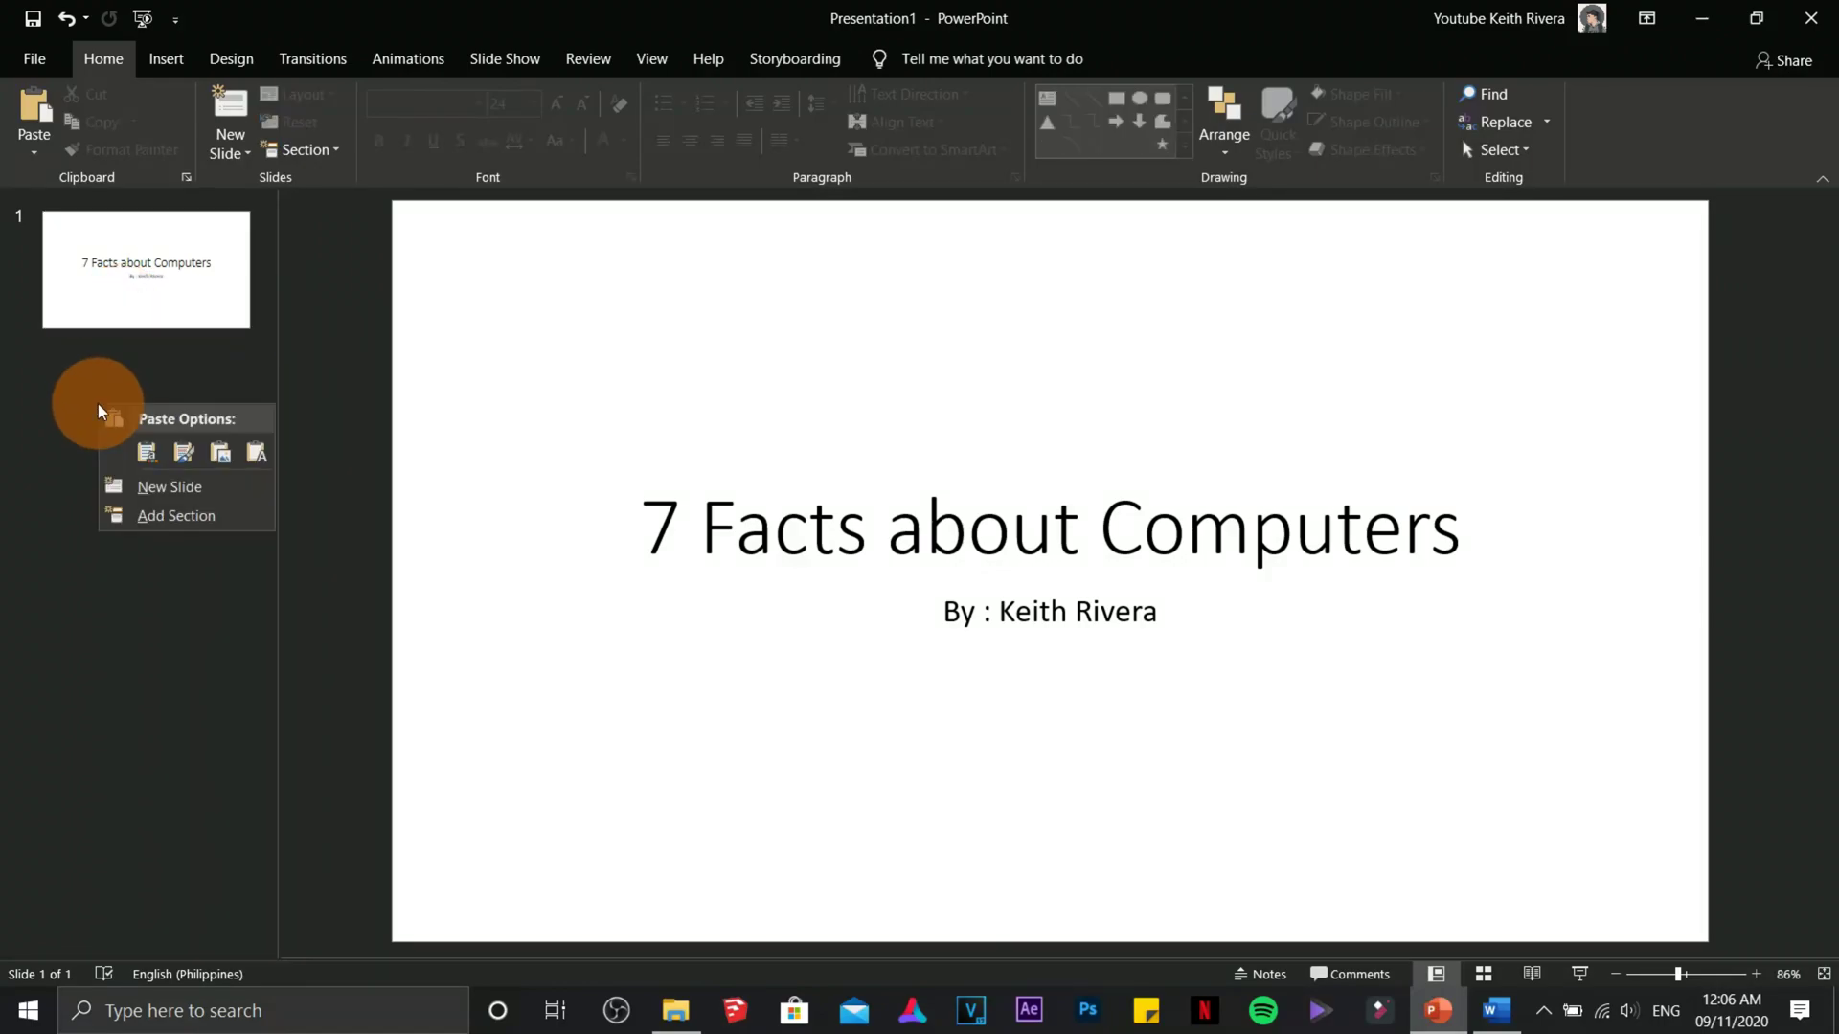
left_click(161, 489)
left_click(566, 316)
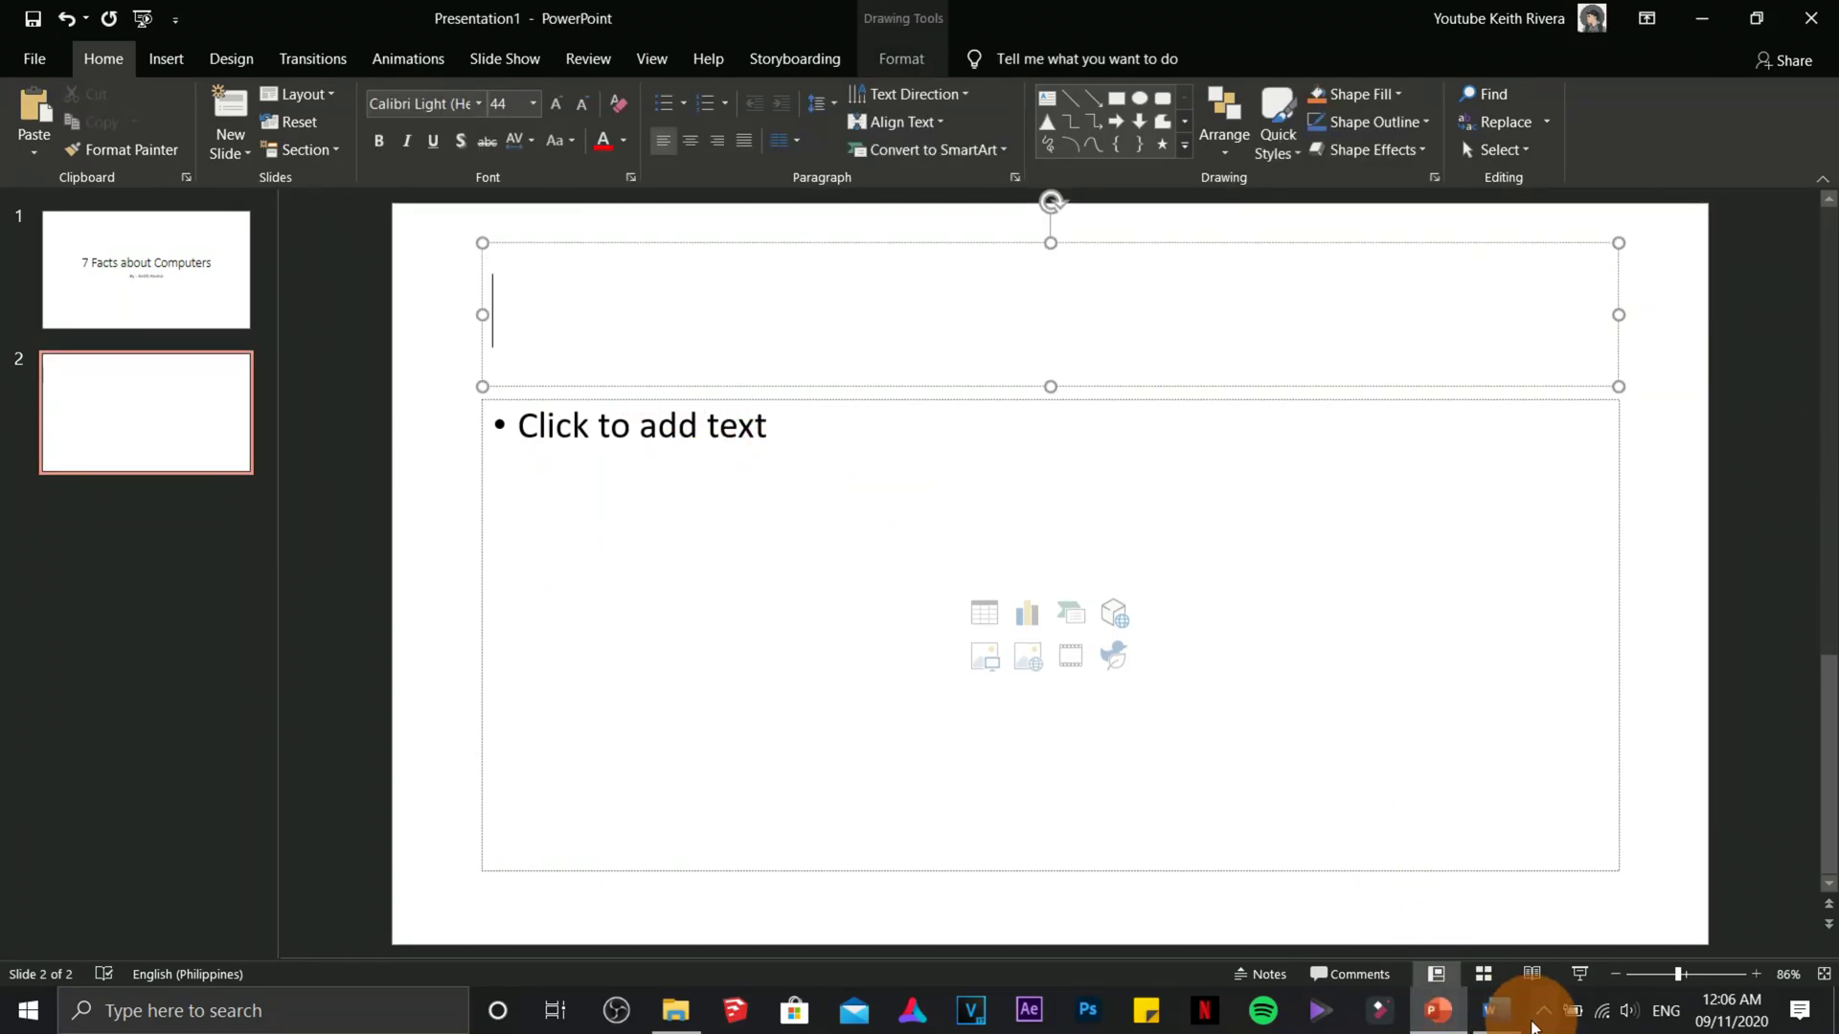
left_click(1497, 1010)
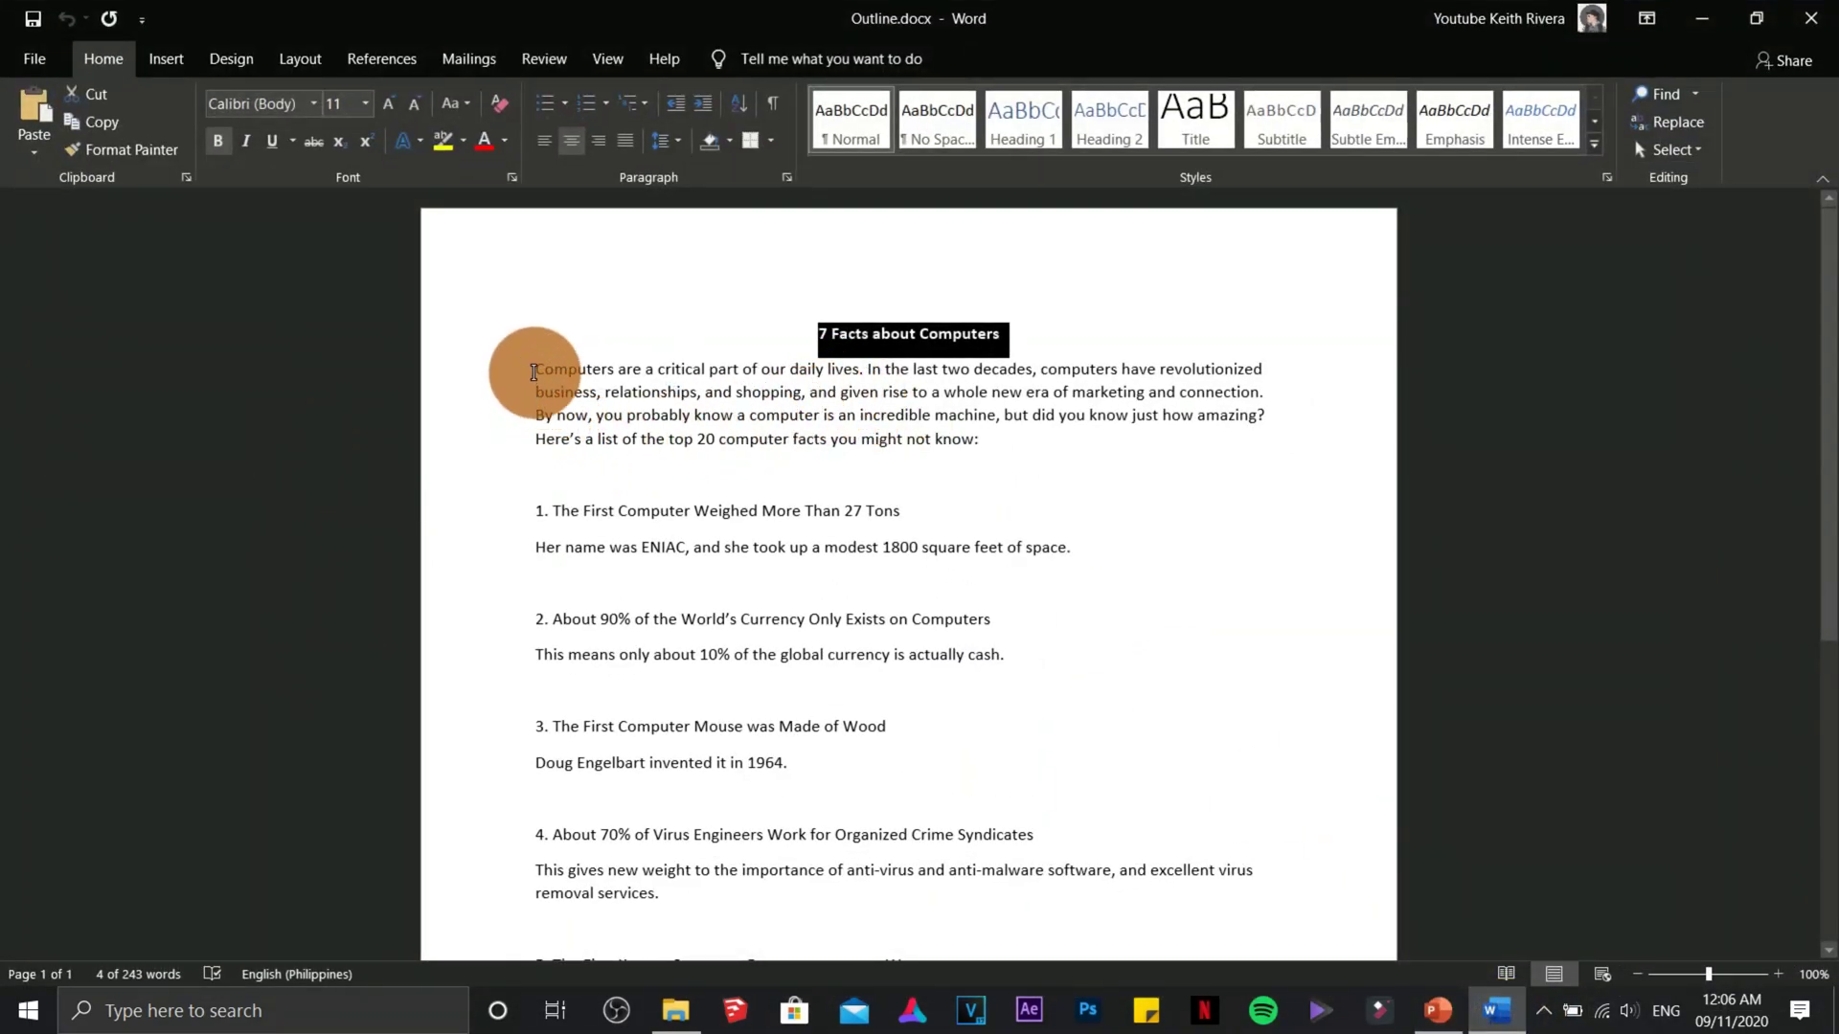
left_click_drag(531, 363, 983, 463)
key("ctrl+c")
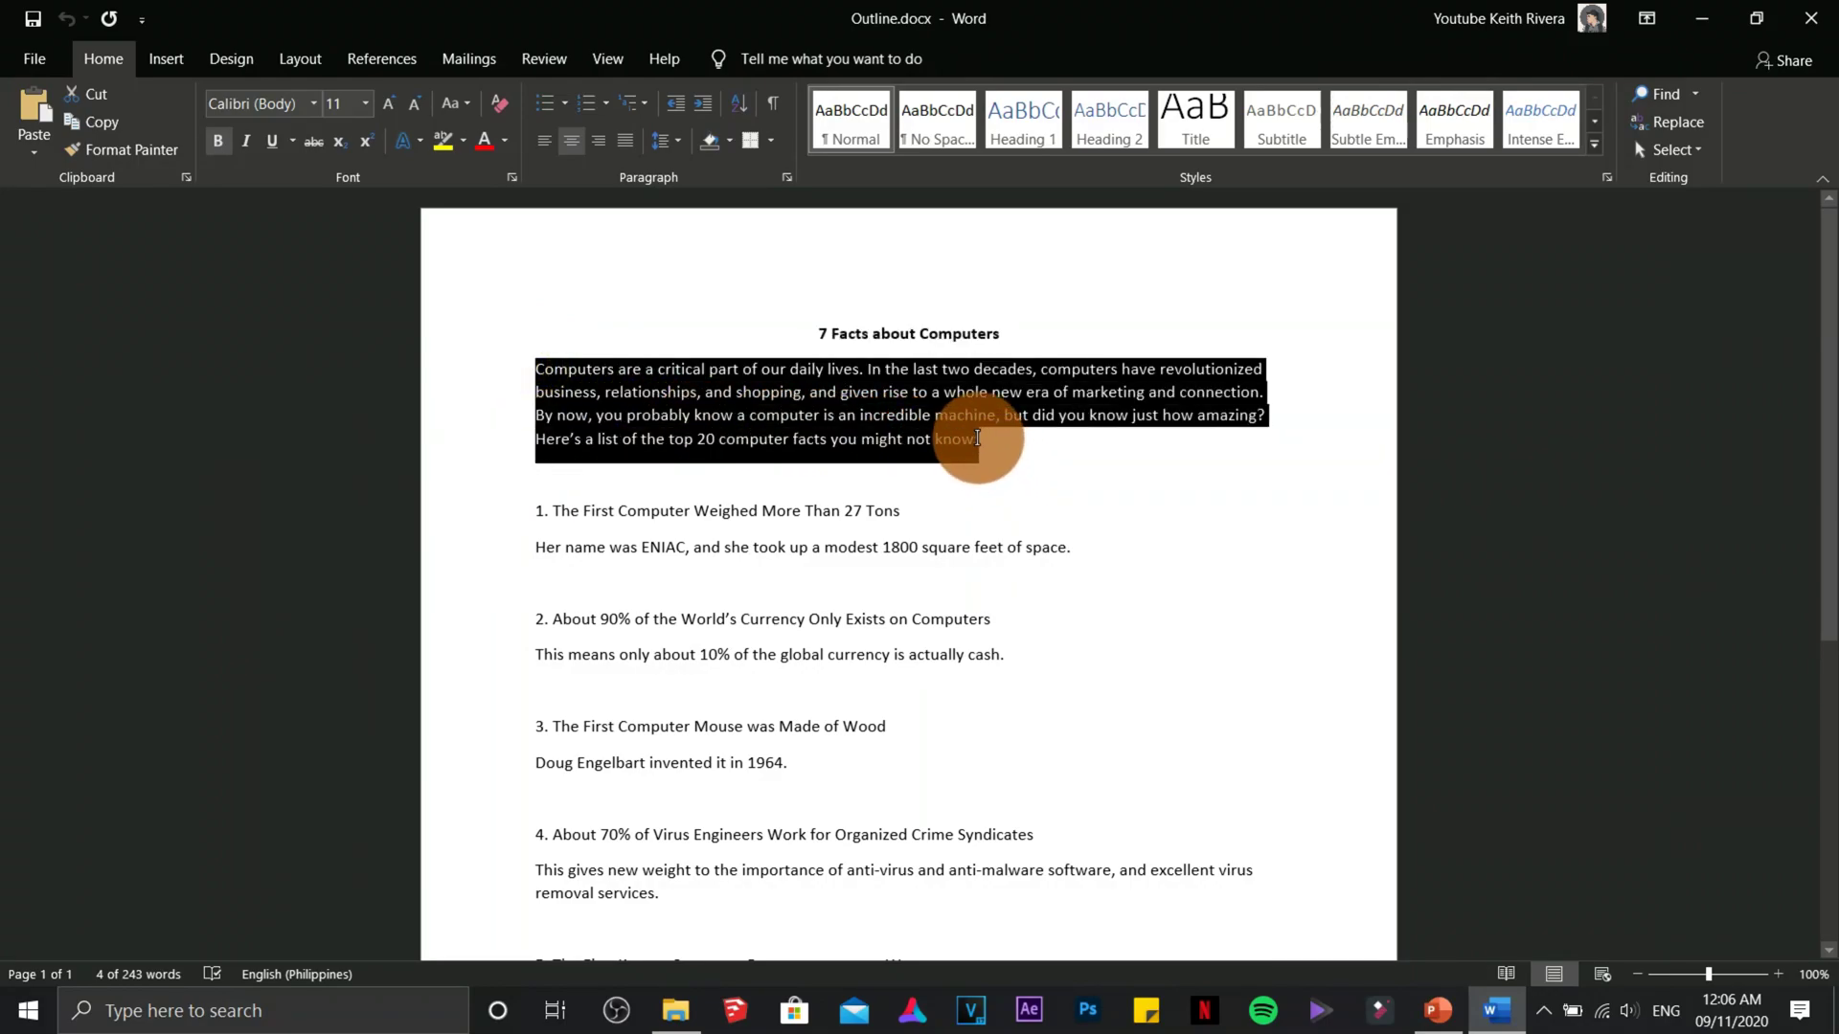
right_click(943, 417)
left_click(879, 447)
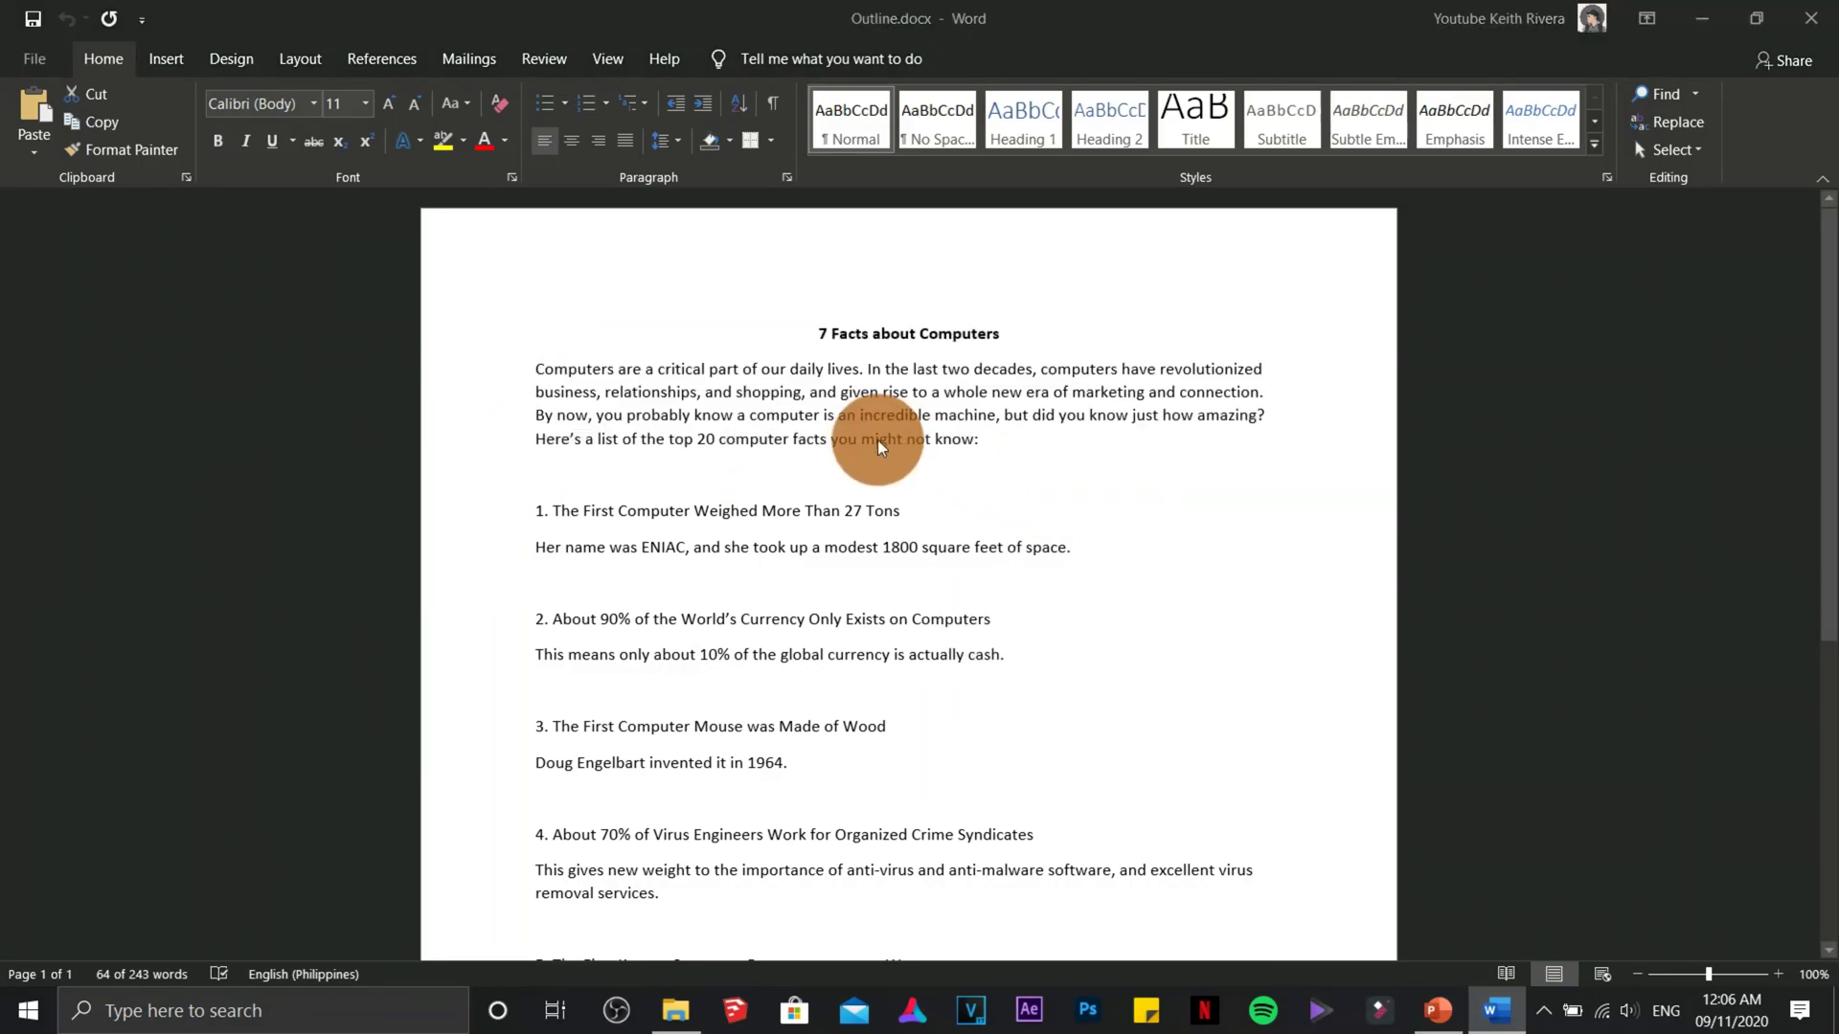
key("alt+Tab")
left_click(706, 469)
right_click(714, 465)
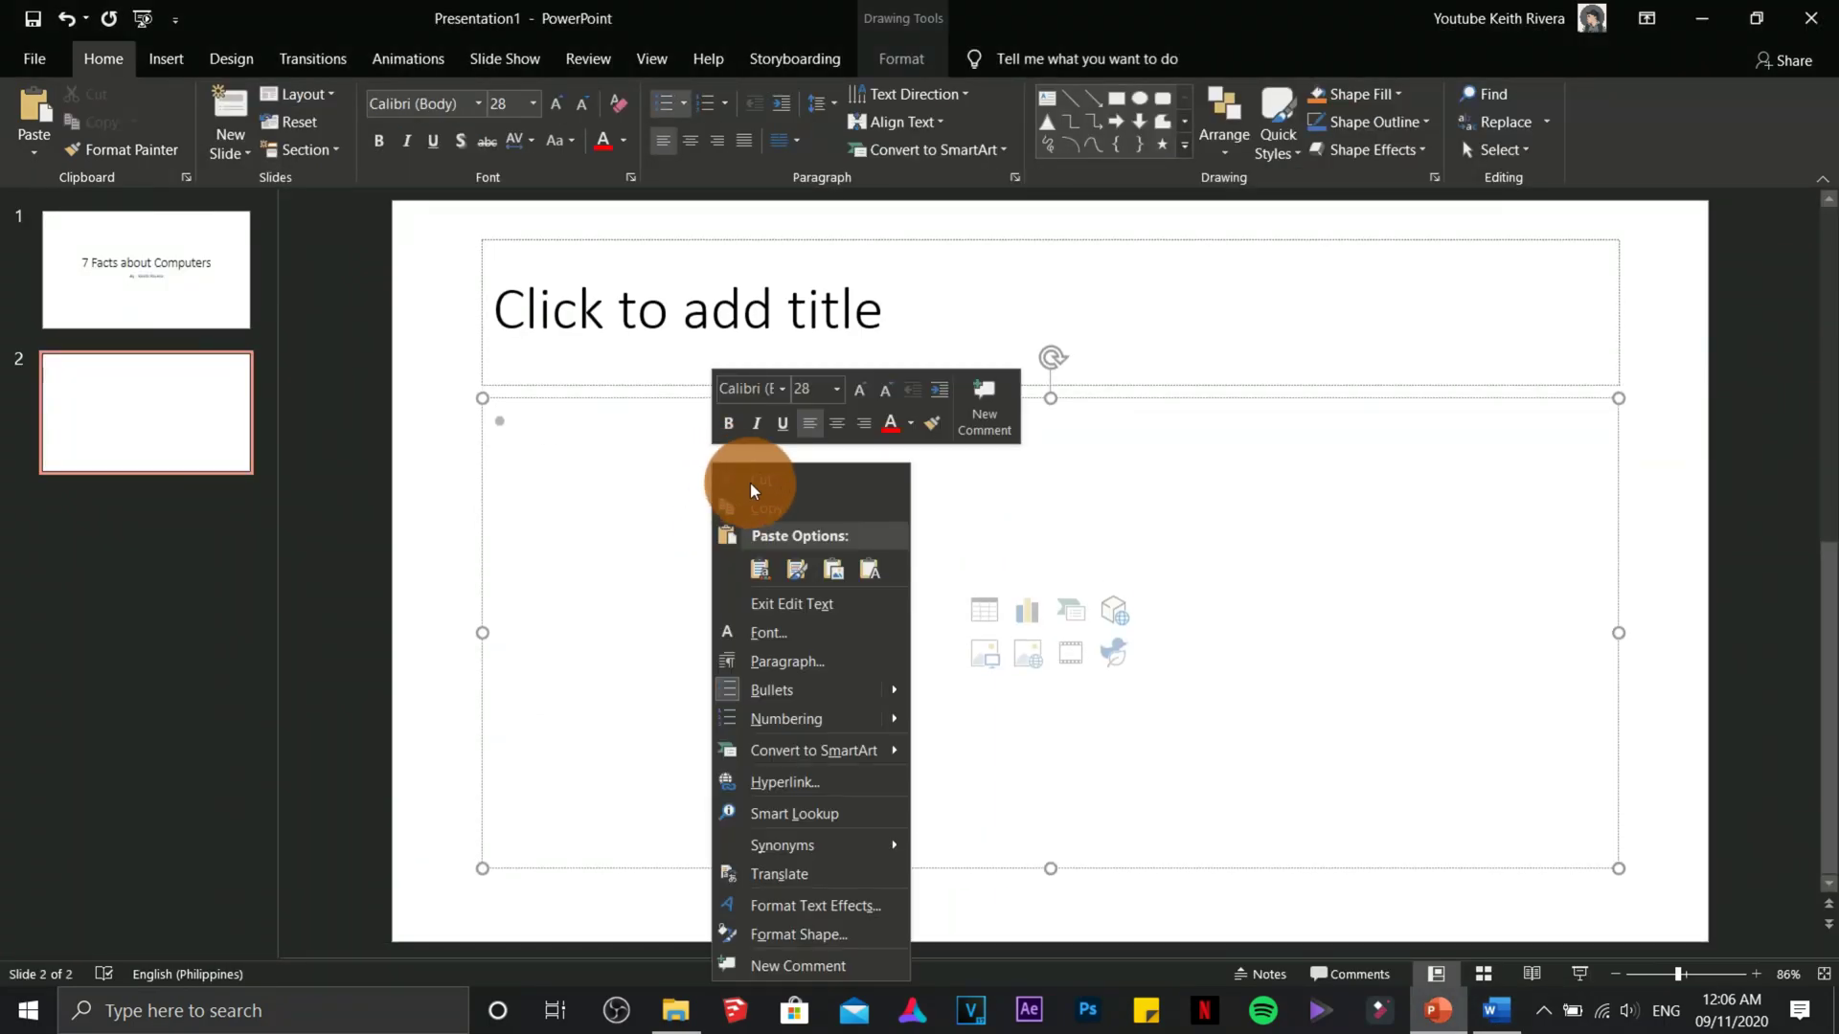
left_click(859, 573)
Copy the '7 Facts about Computers' title from slide 1 into slide 2's title placeholder
left_click(177, 278)
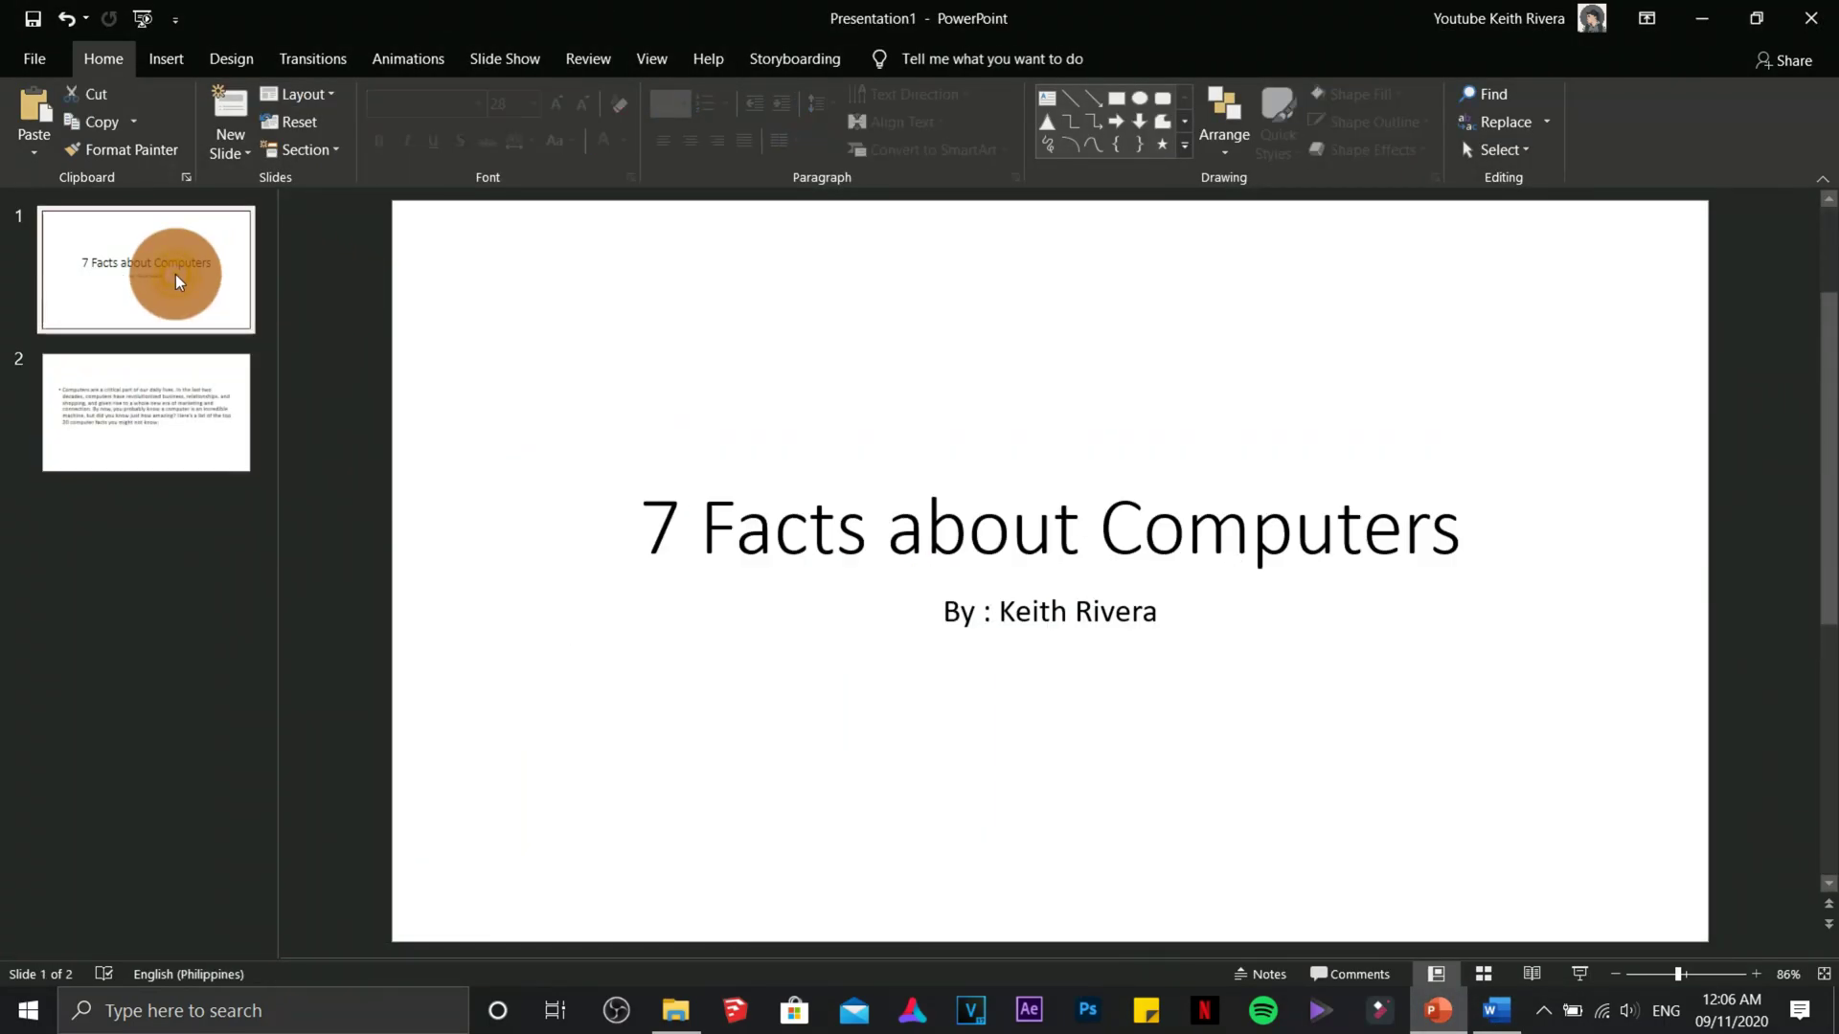
left_click(761, 479)
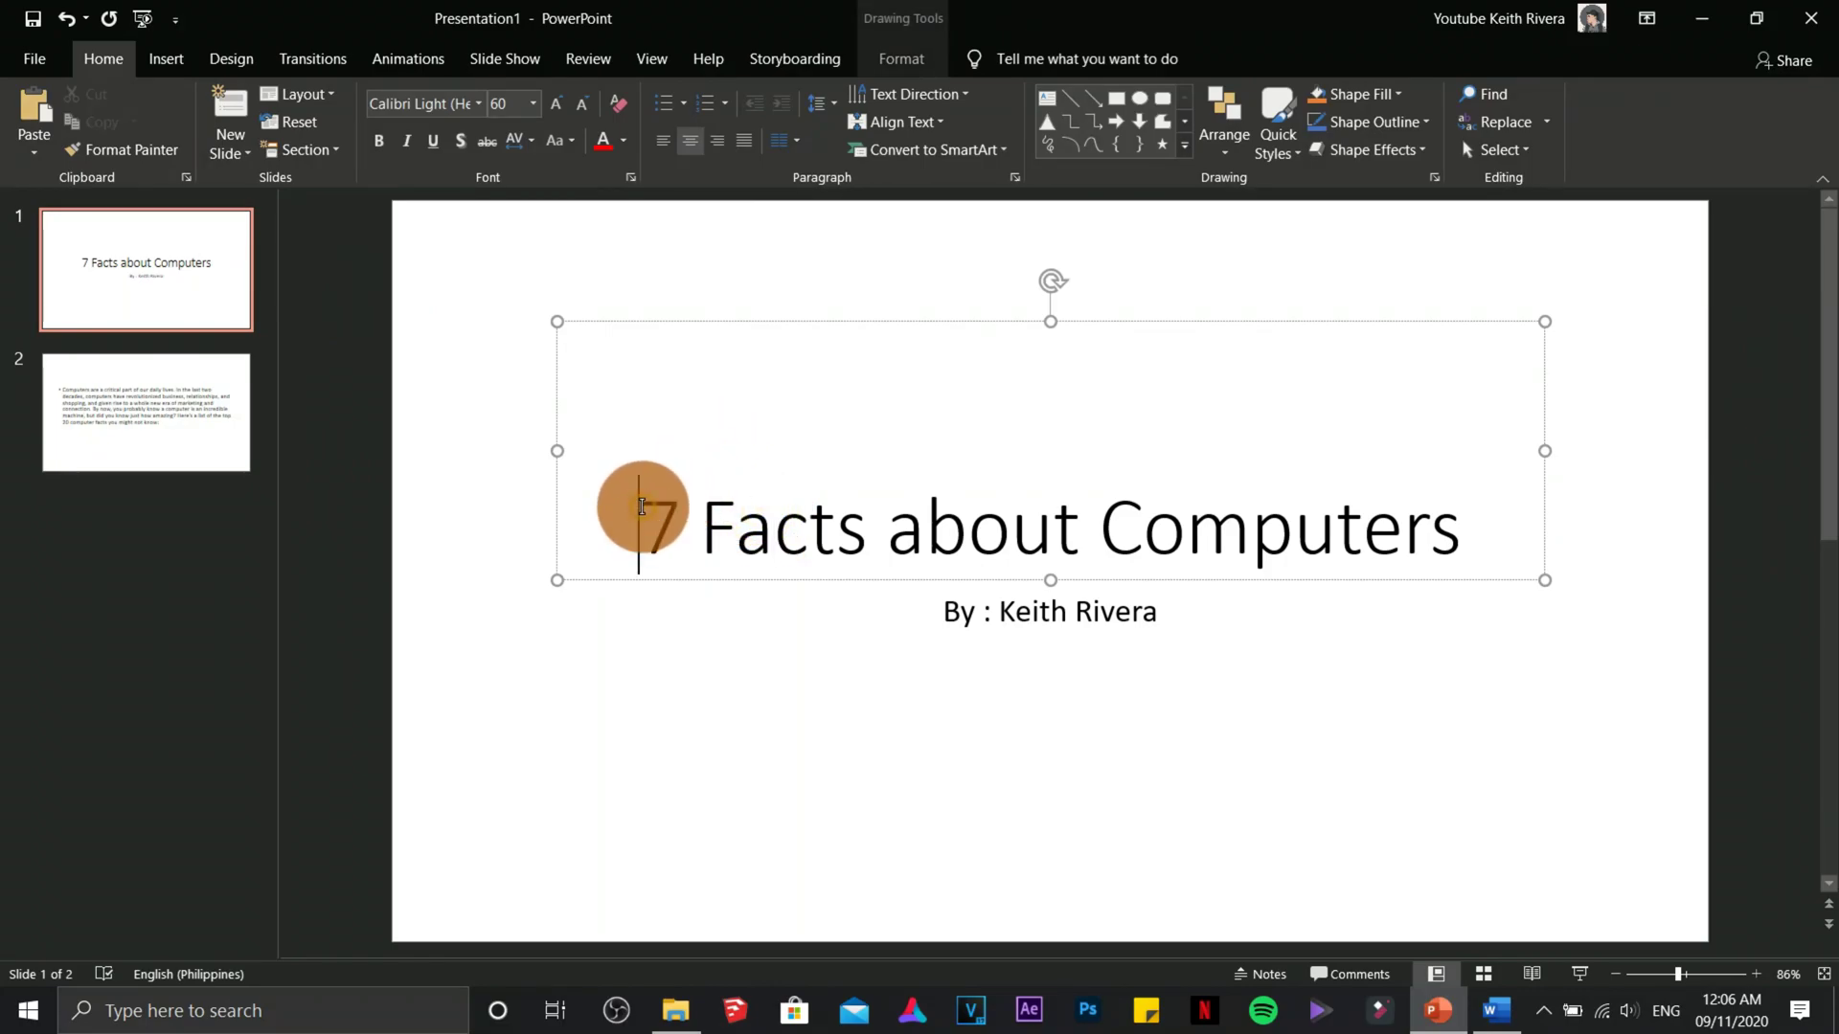
left_click_drag(641, 506, 1367, 603)
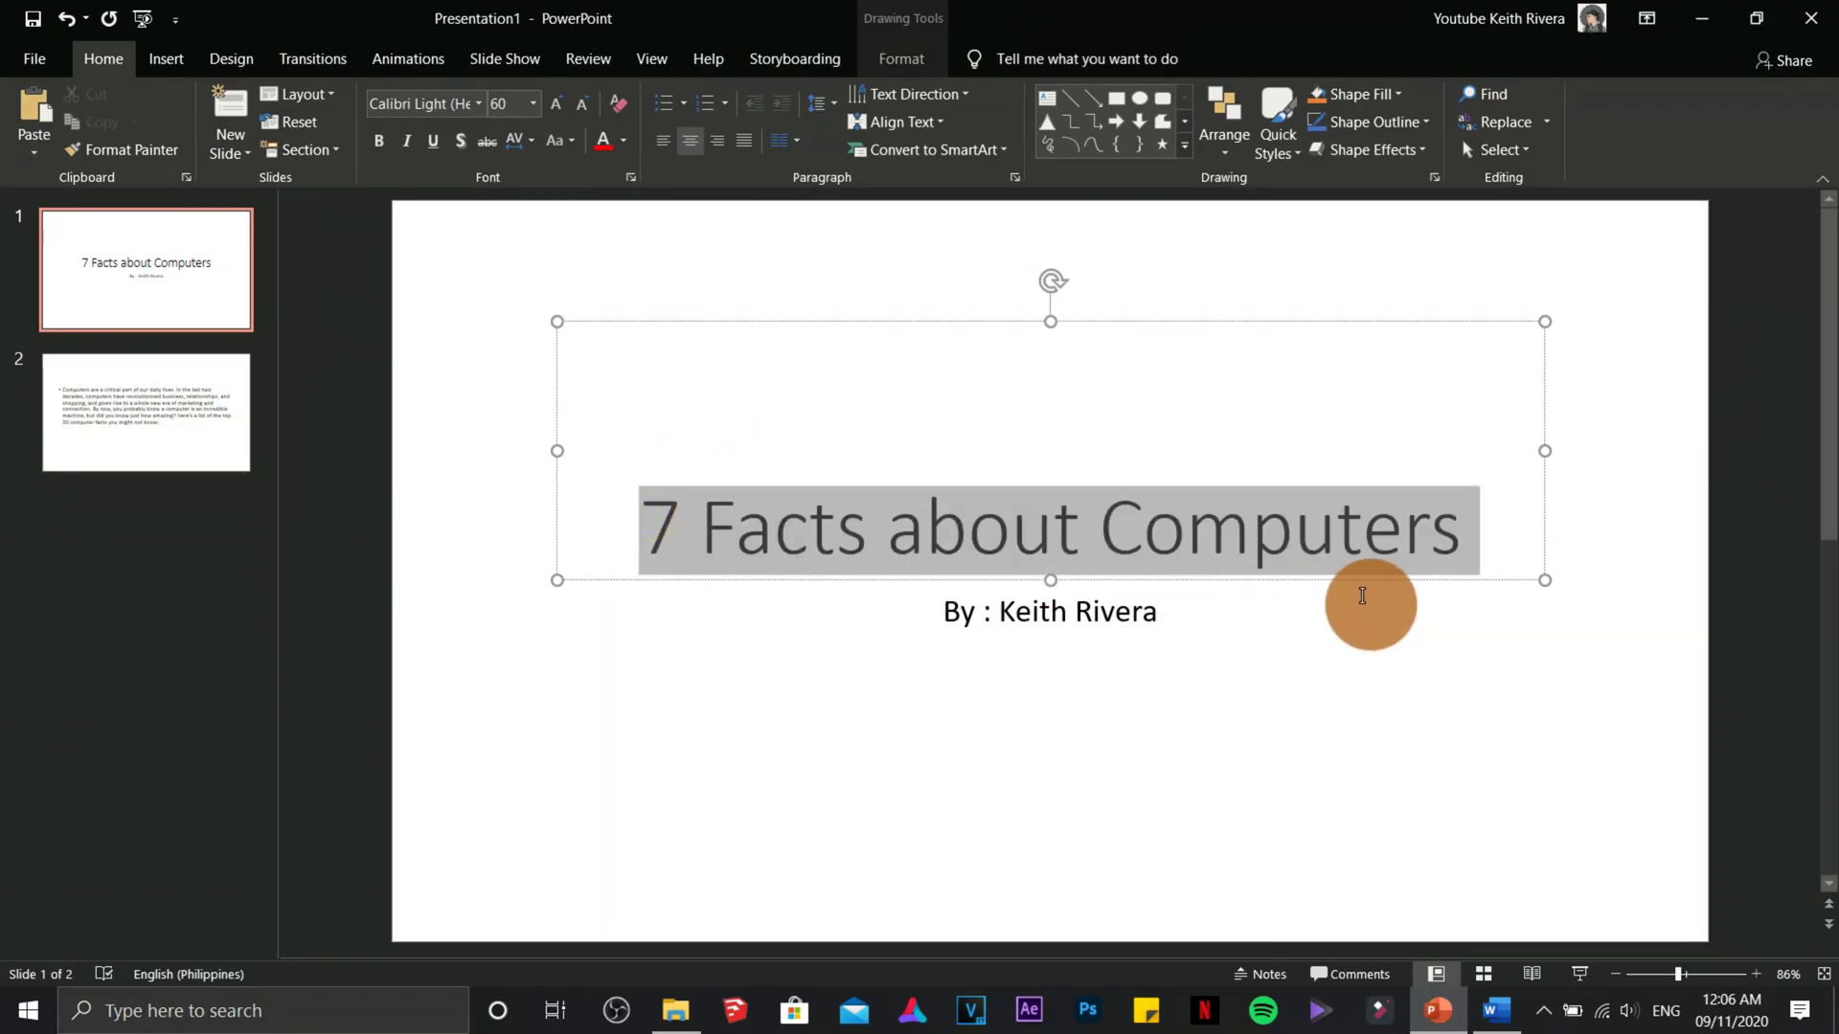
right_click(929, 514)
left_click(994, 500)
left_click(194, 408)
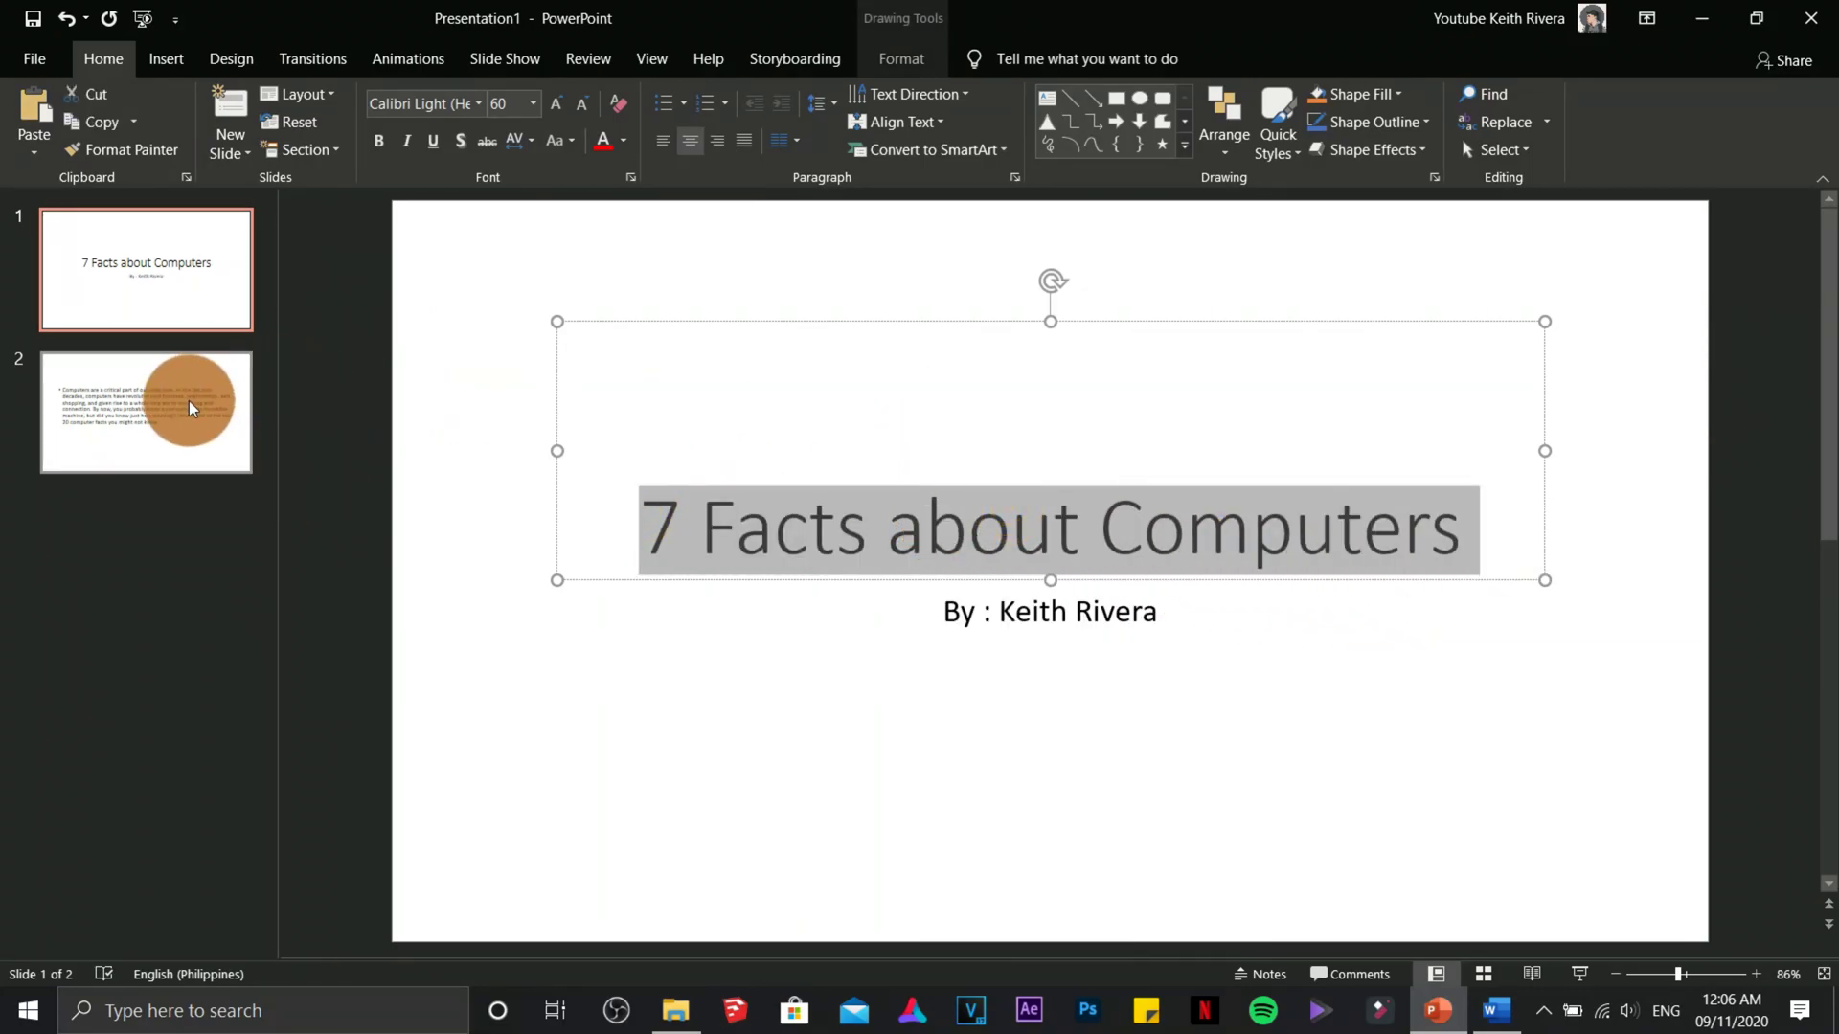
left_click(587, 320)
right_click(589, 325)
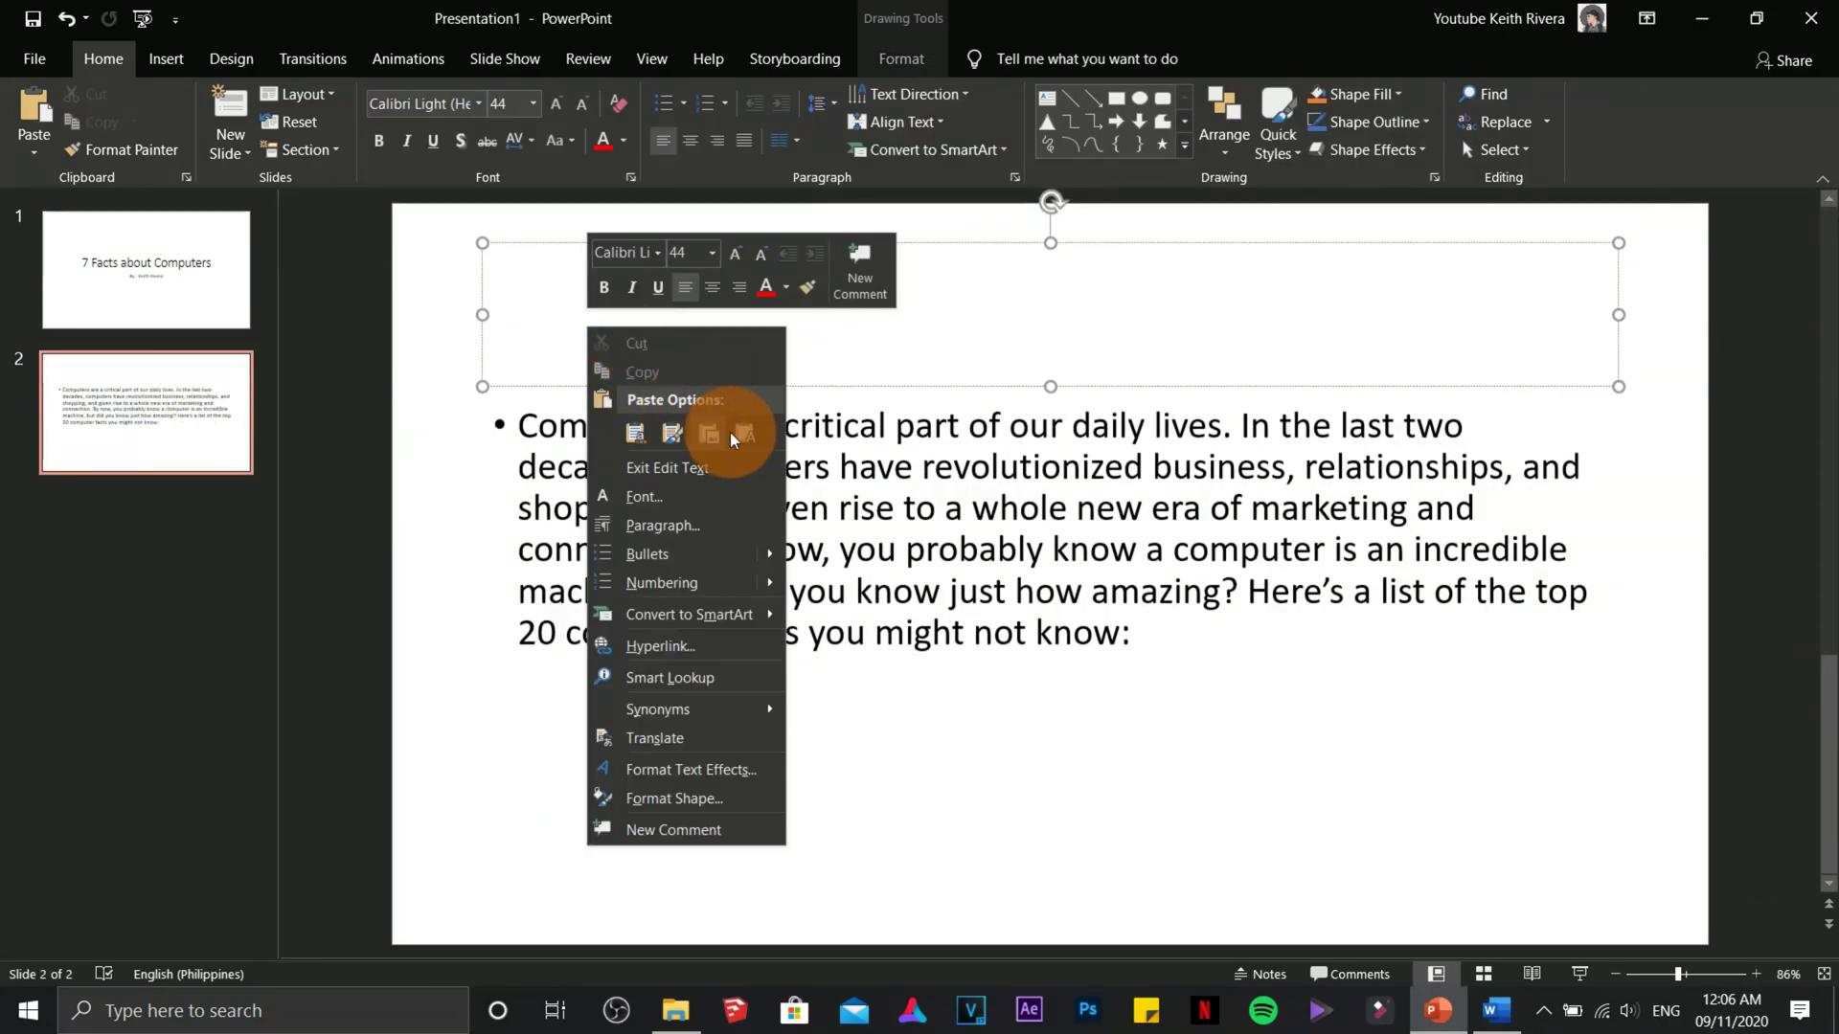
left_click(743, 439)
Center slide 2's title and select the whole body paragraph
left_click(921, 464)
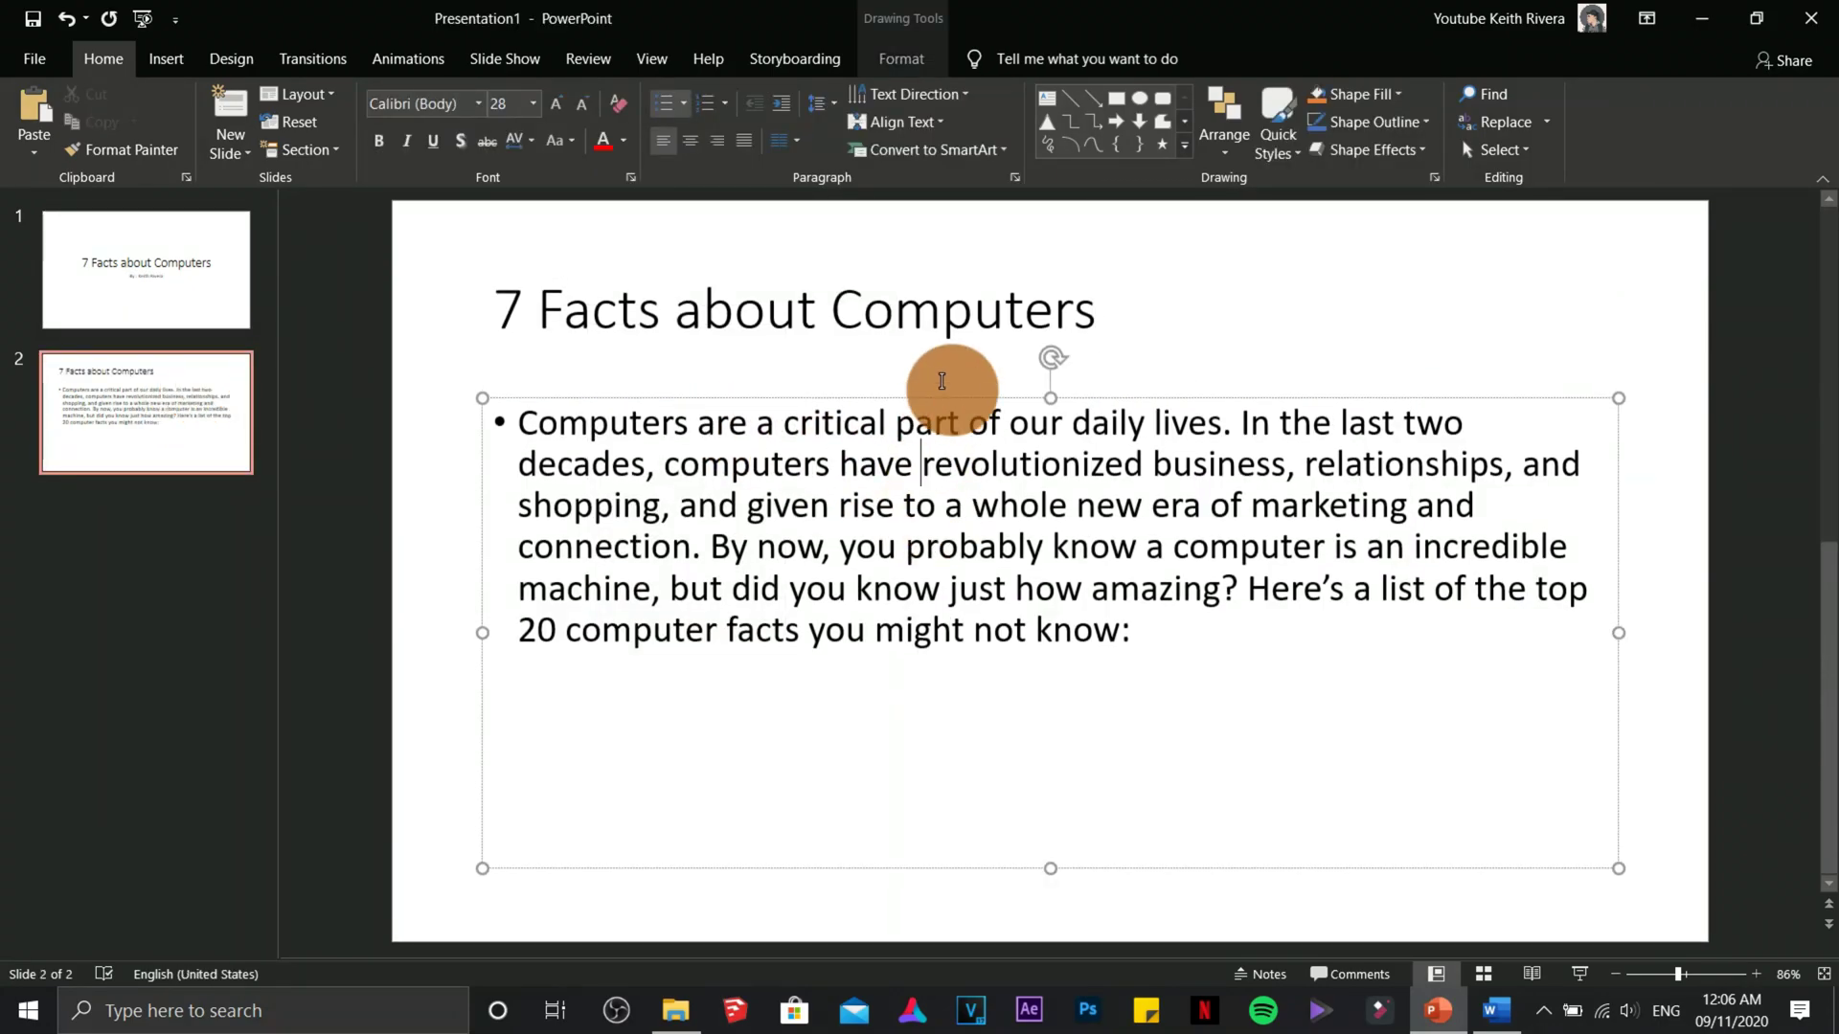
left_click(1116, 315)
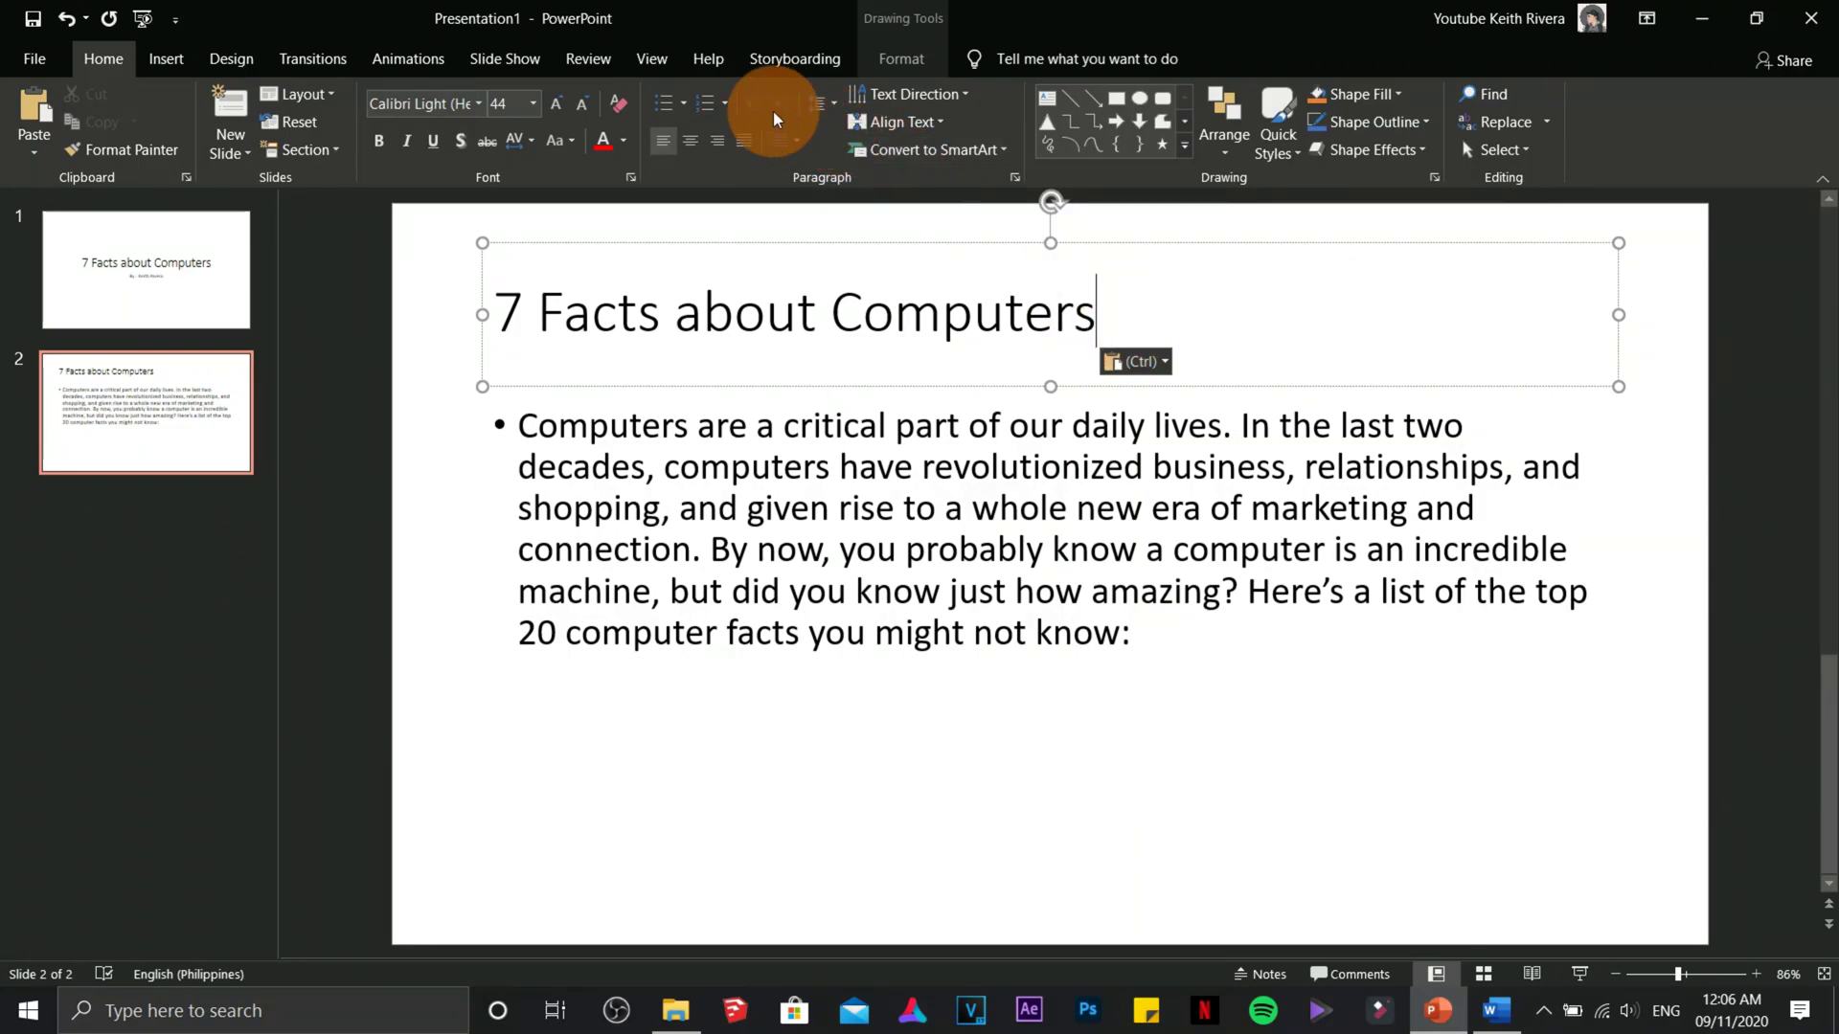
left_click(689, 144)
left_click(937, 586)
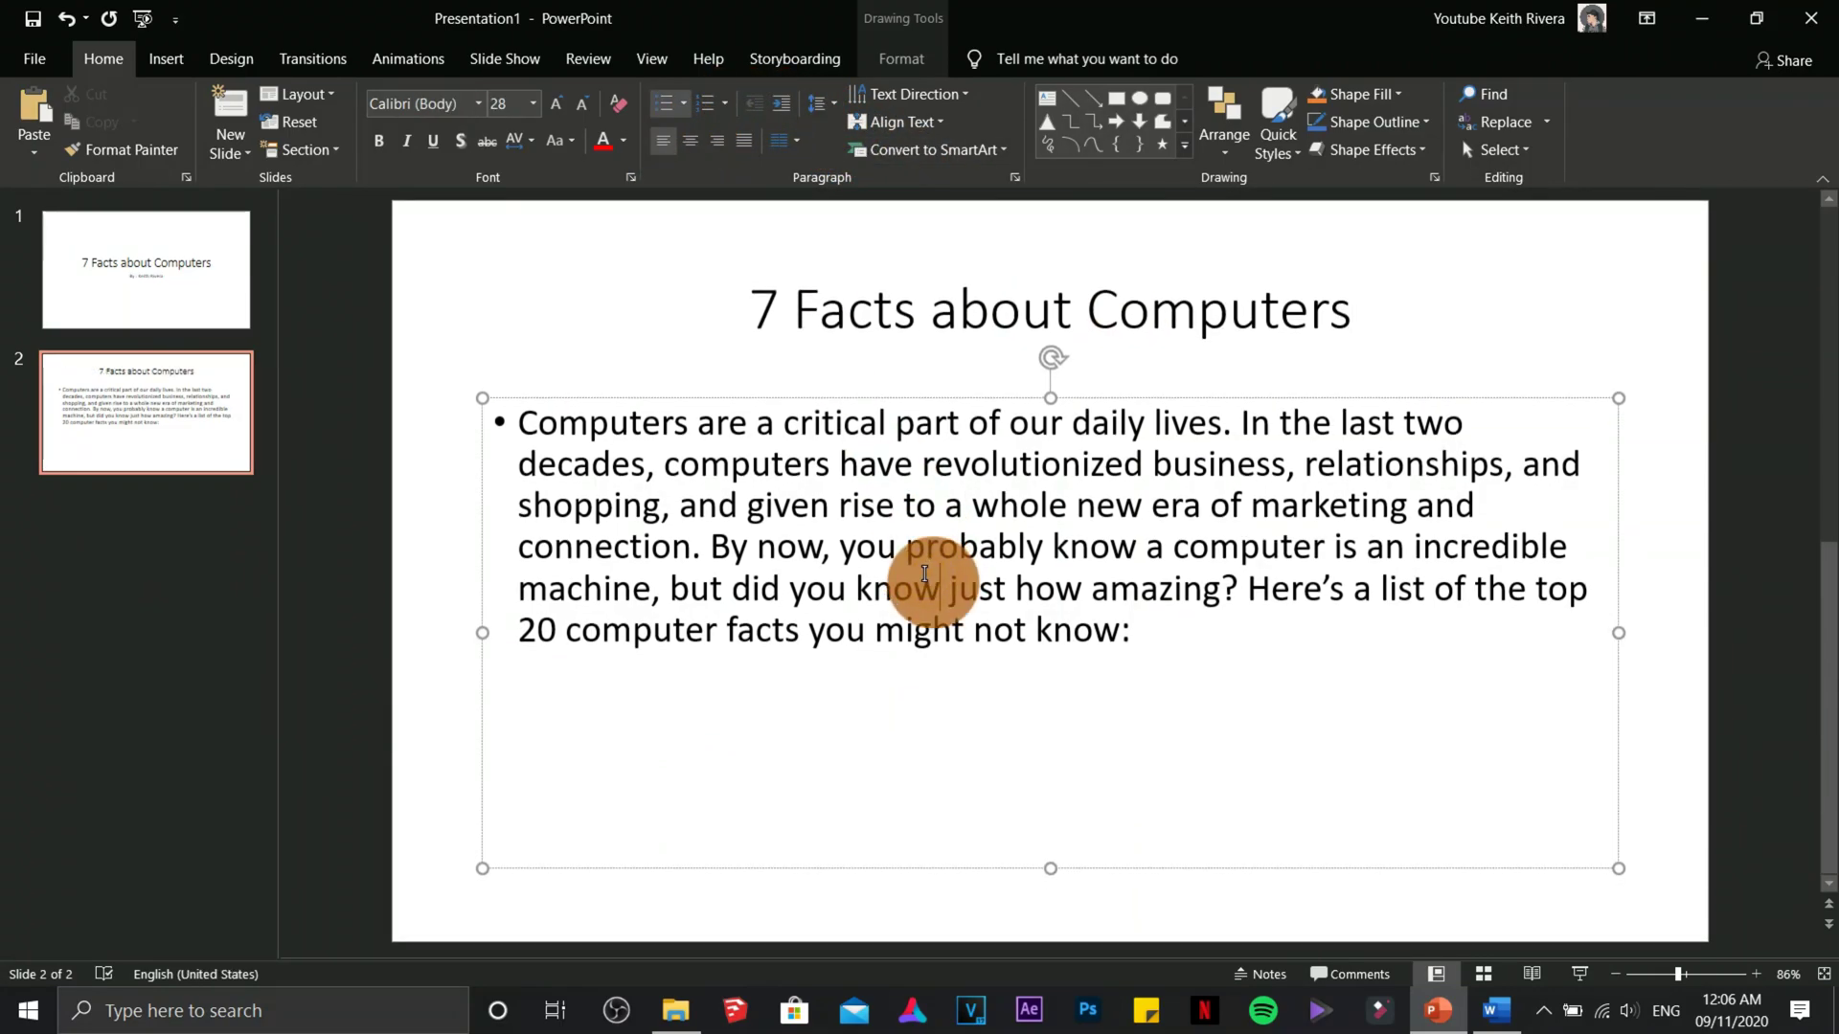
left_click_drag(1153, 625, 480, 422)
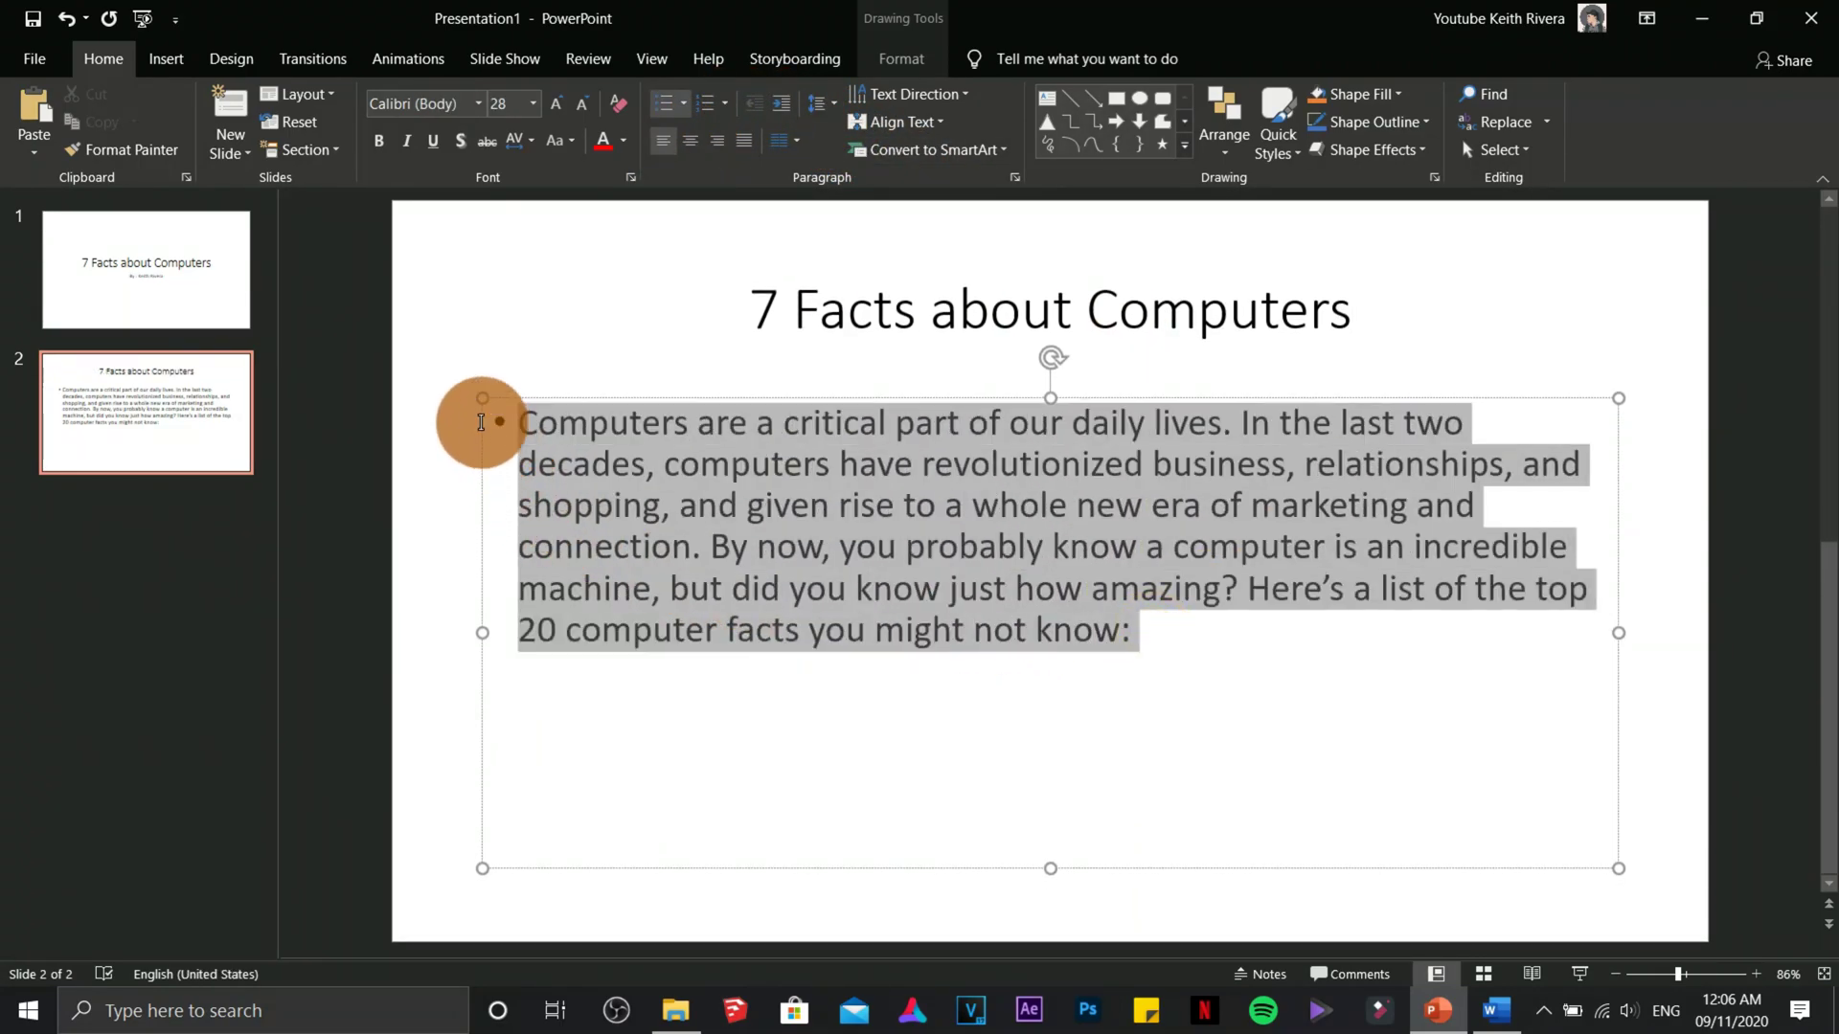
Give the paragraph 1.5 line spacing and narrow its text box to the slide's left half
left_click(821, 103)
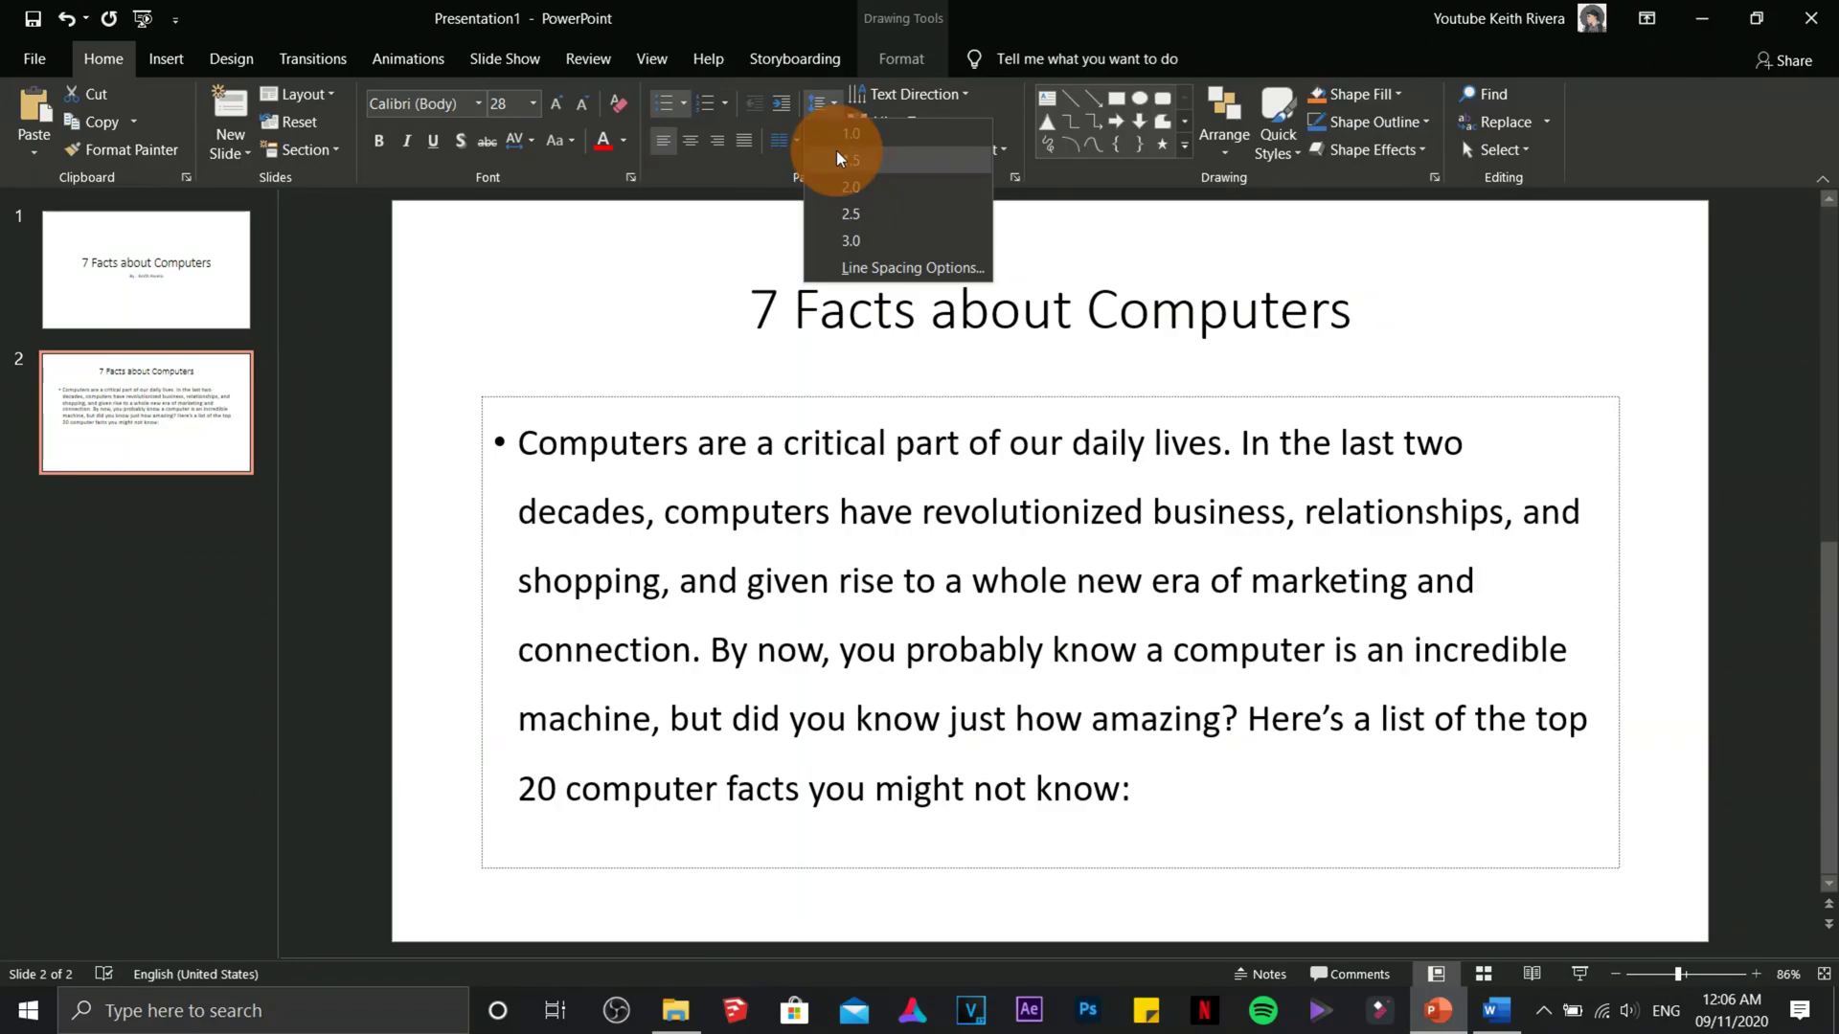
left_click(837, 159)
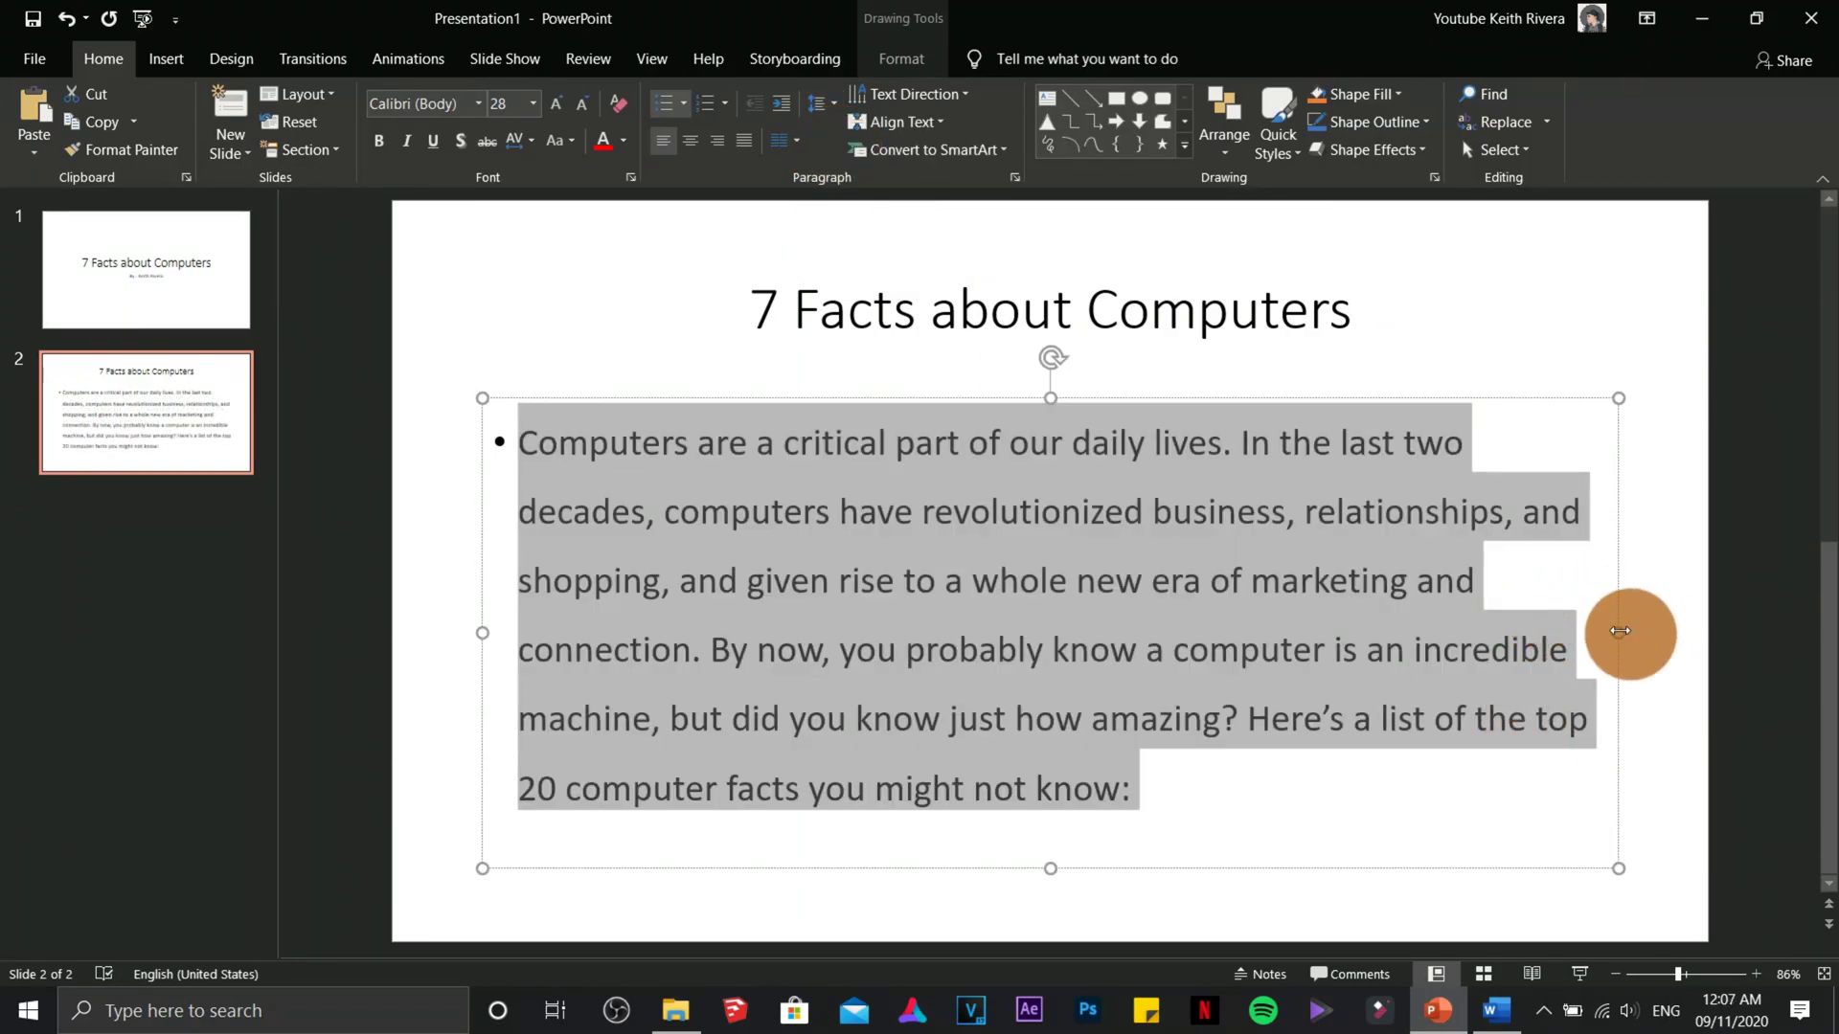
left_click_drag(1618, 630, 1063, 612)
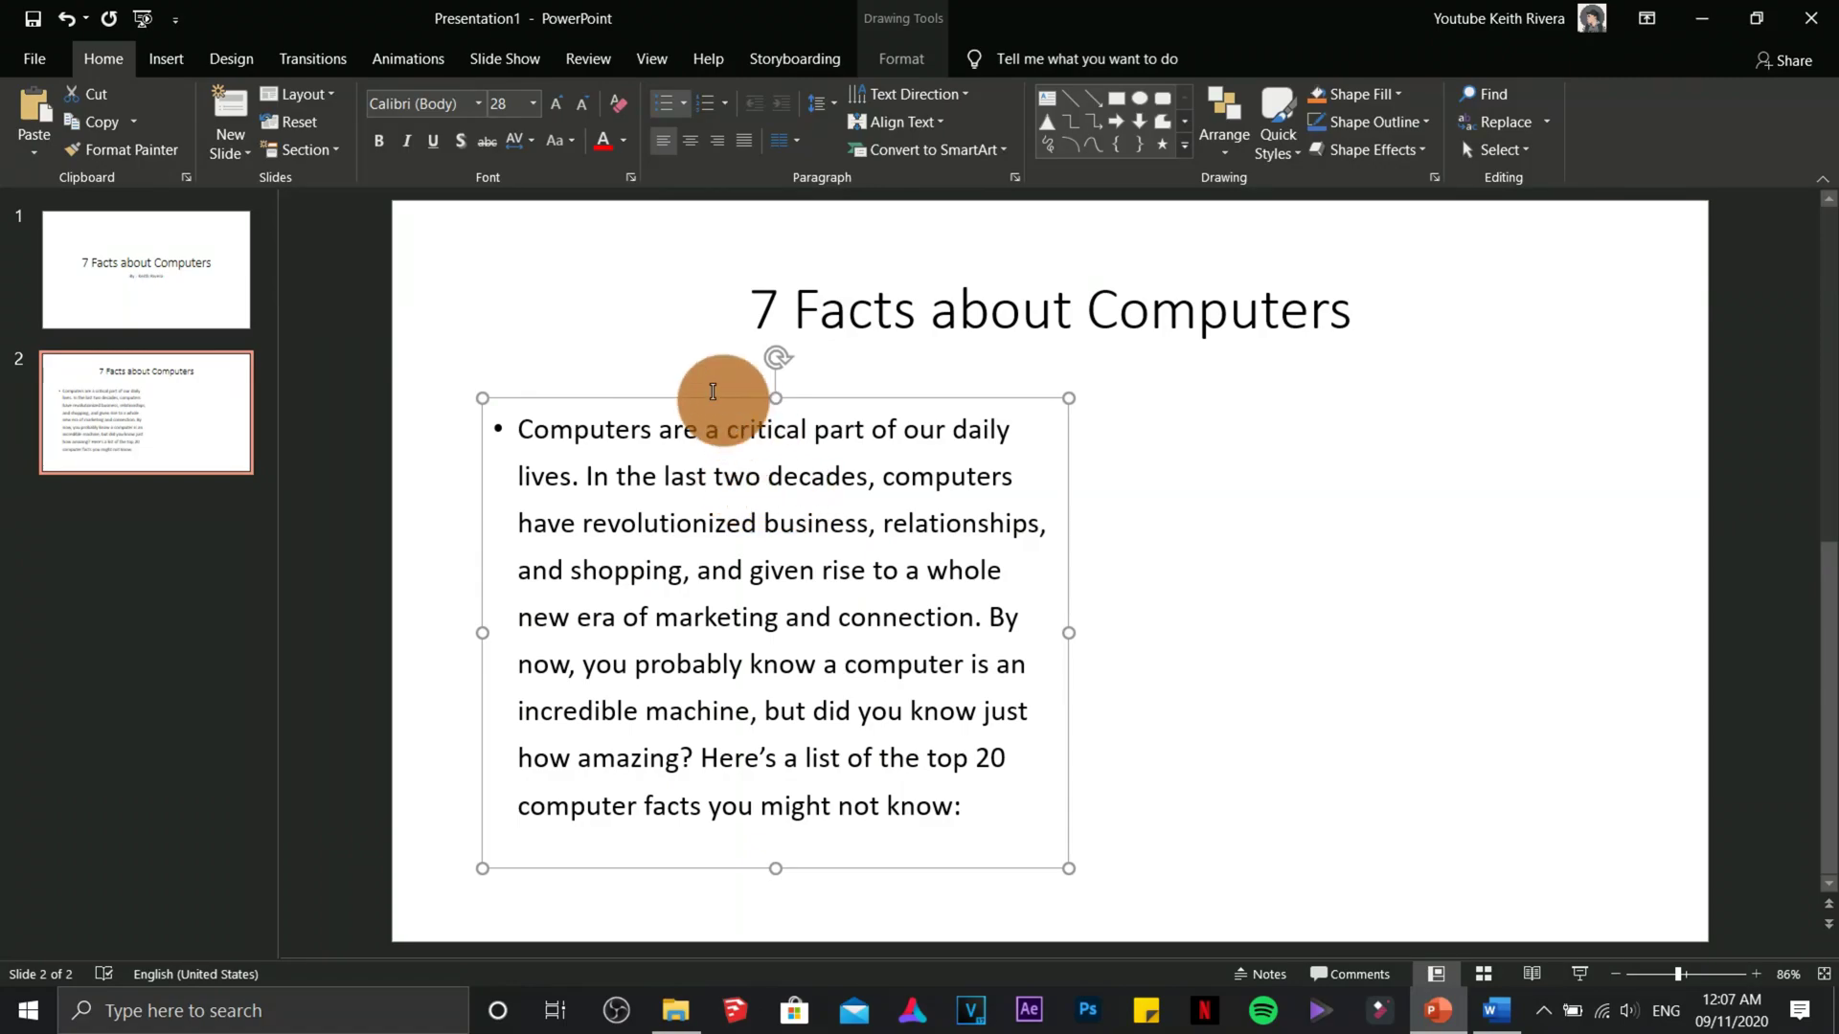
Insert Computer 3D.png from For Presentation > Pictures and move it to the slide's right side
left_click(168, 59)
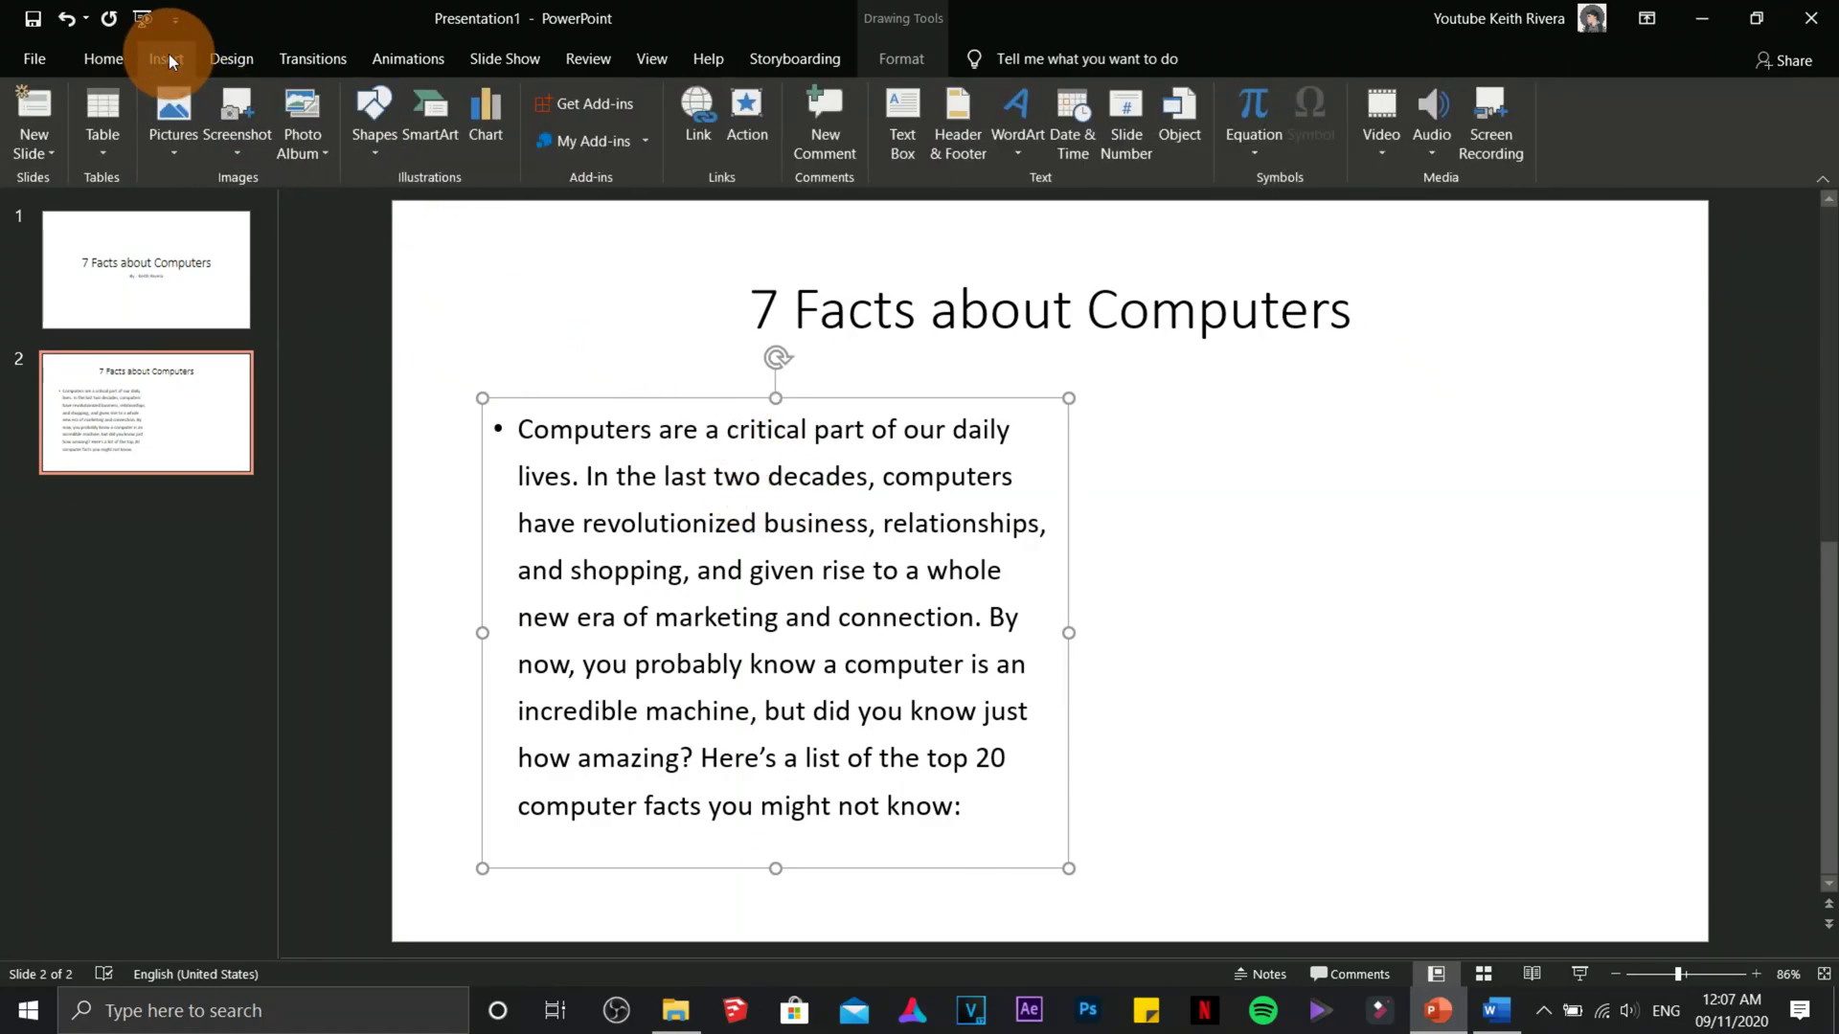
left_click(178, 151)
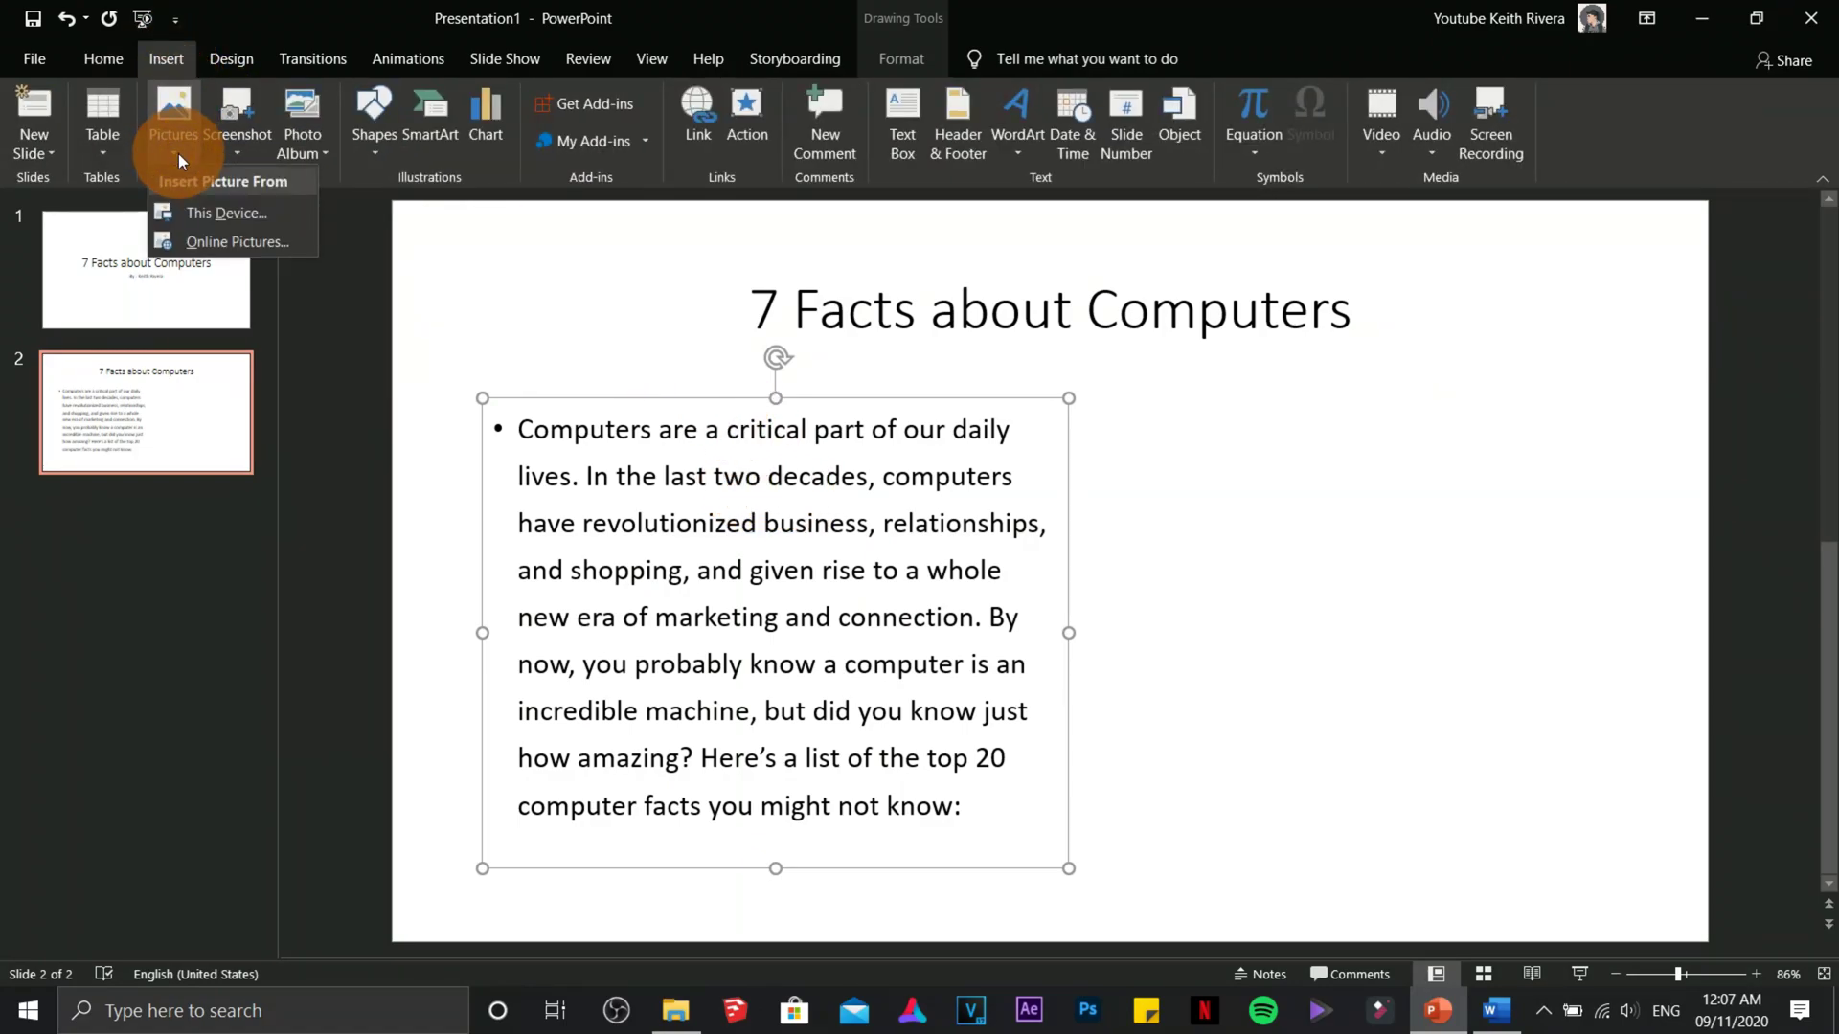
left_click(185, 228)
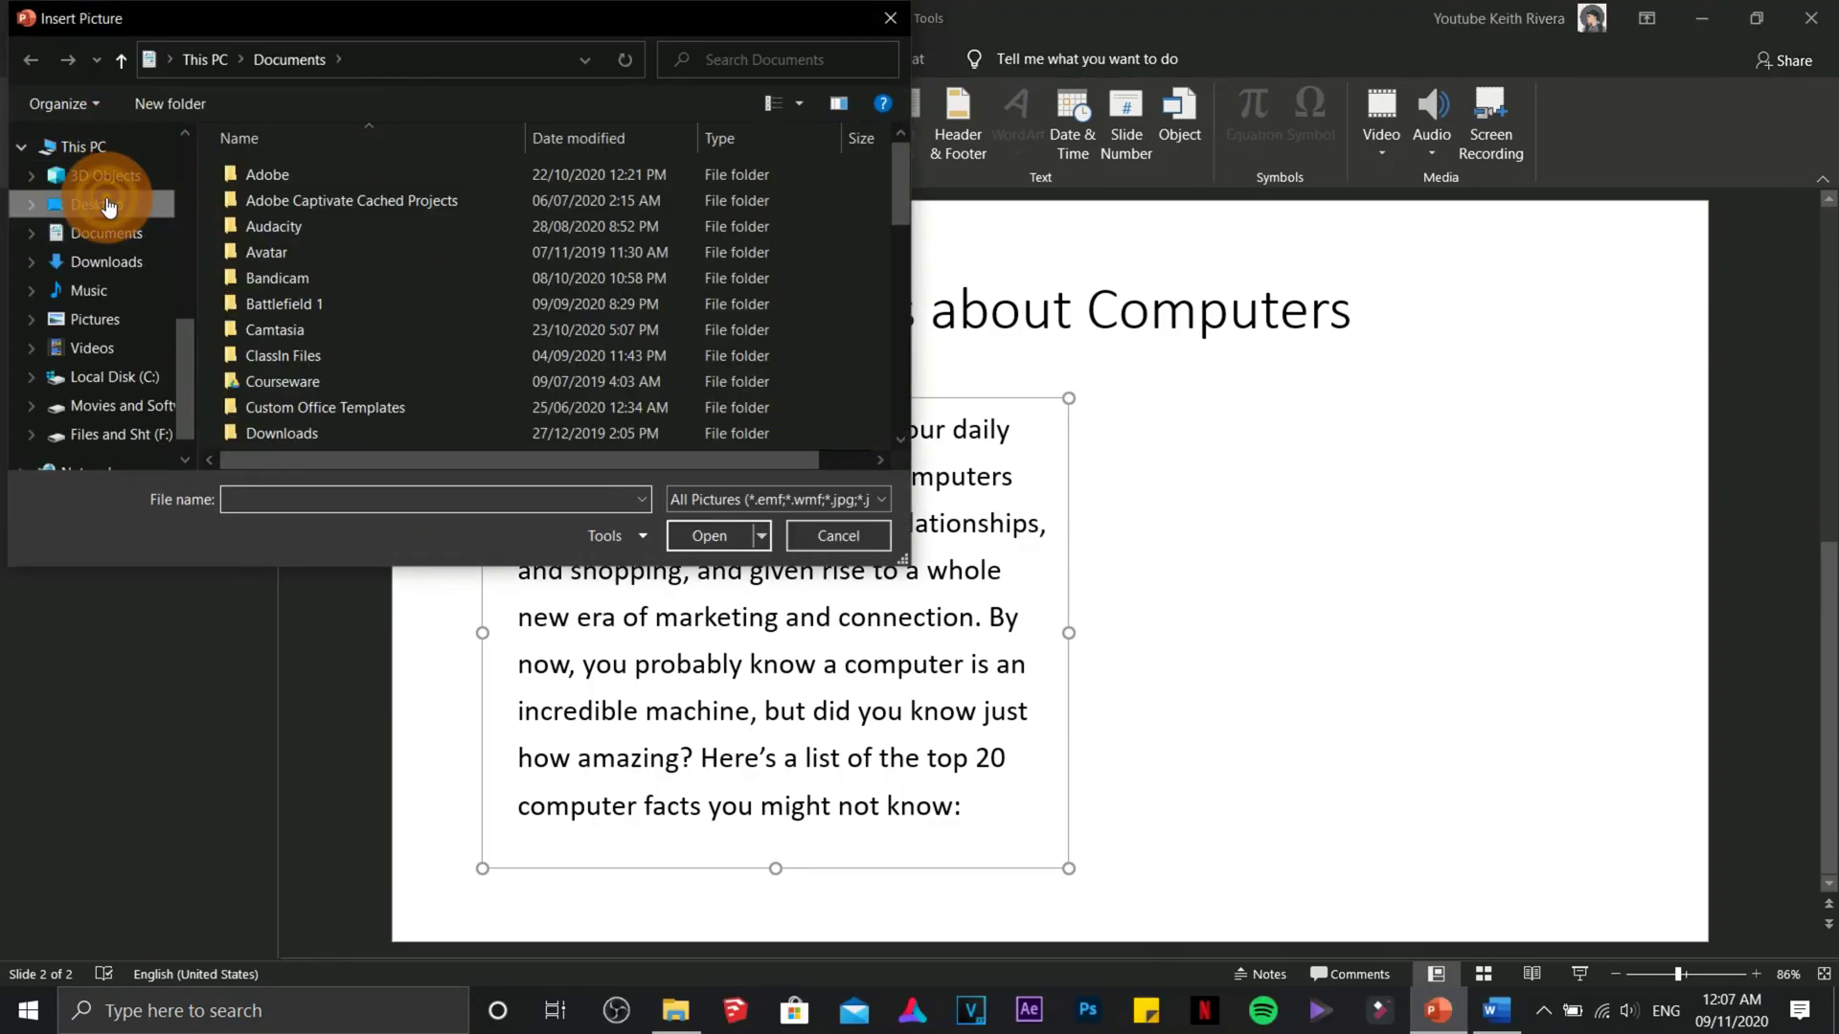
left_click(108, 206)
double_click(273, 231)
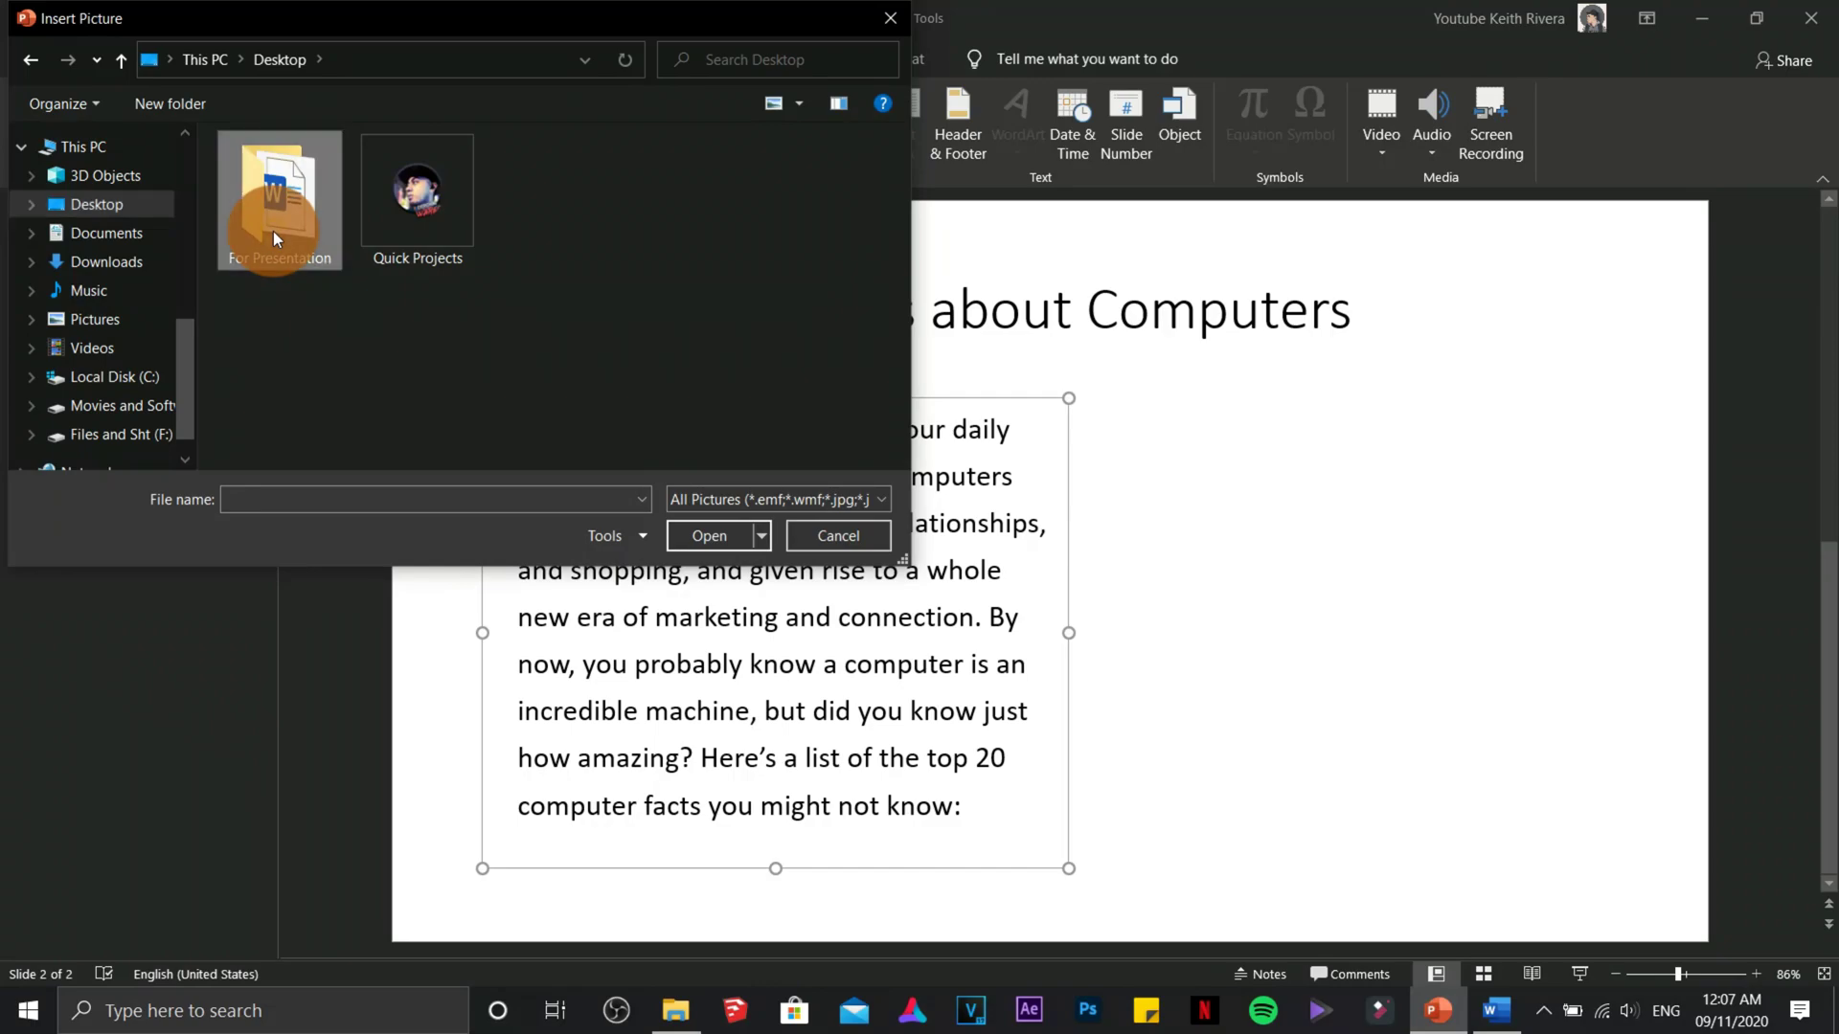
double_click(285, 194)
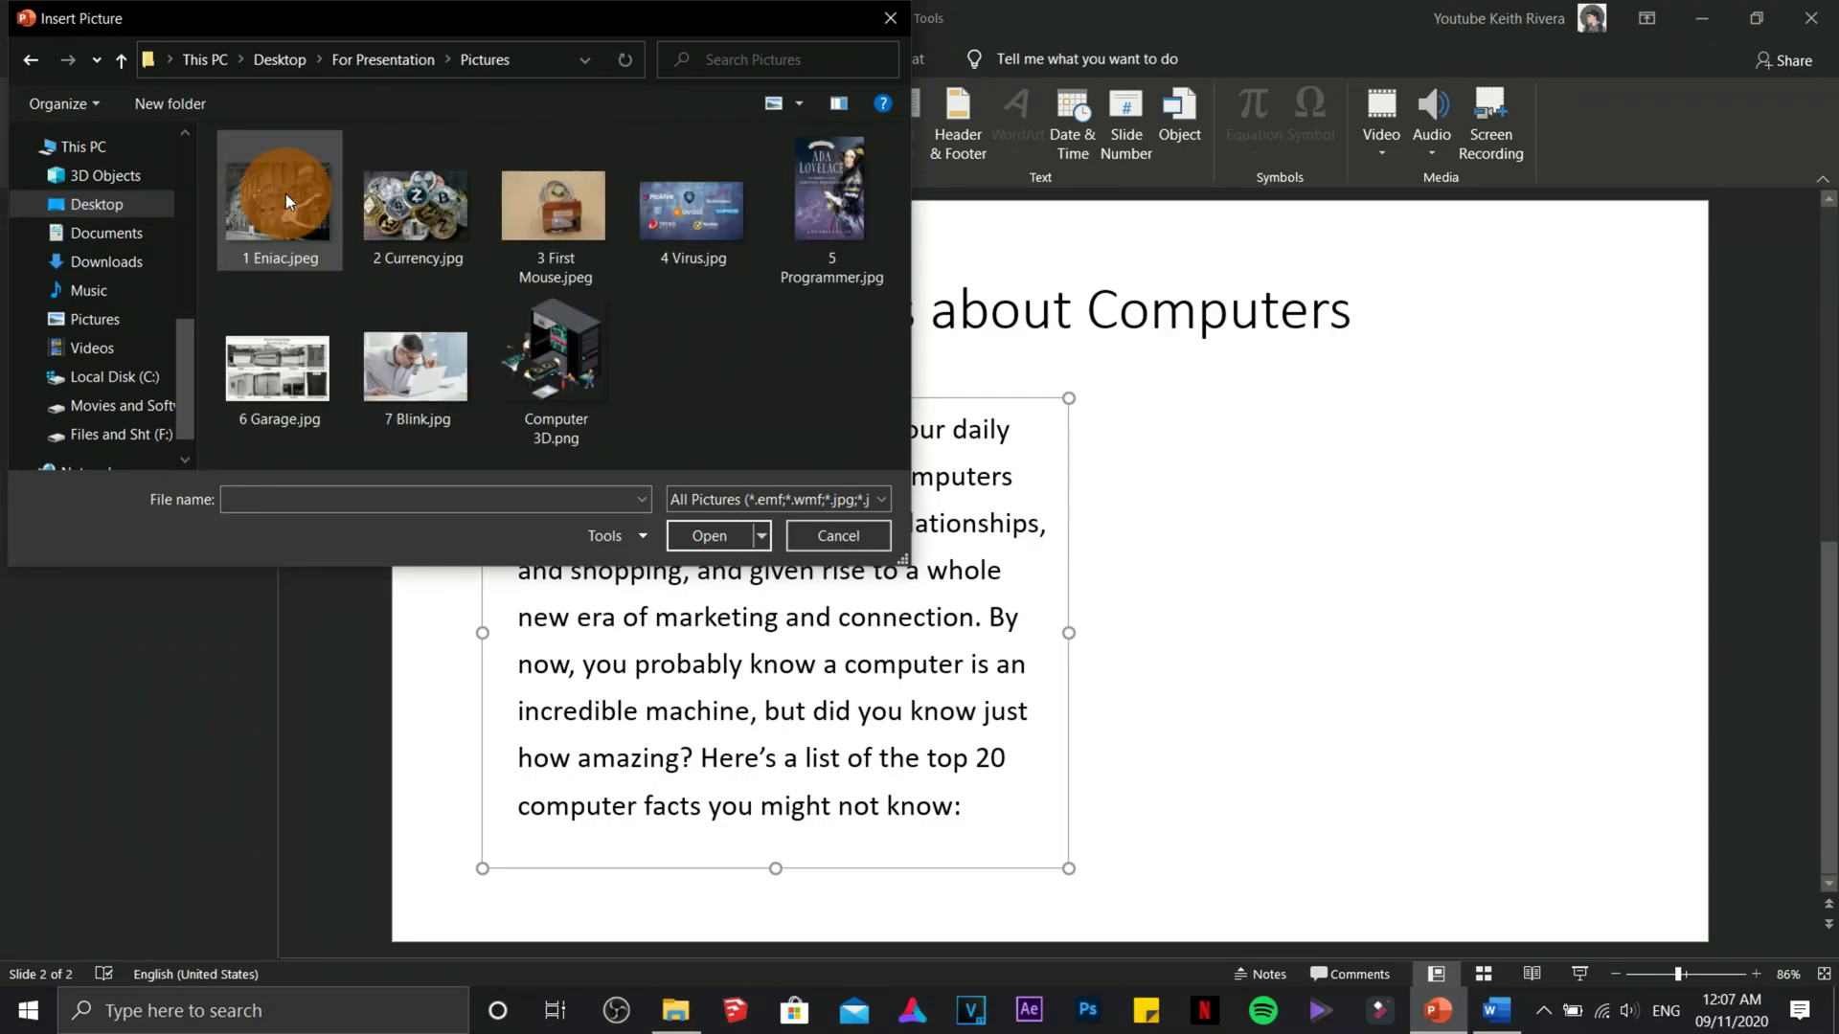
left_click(730, 374)
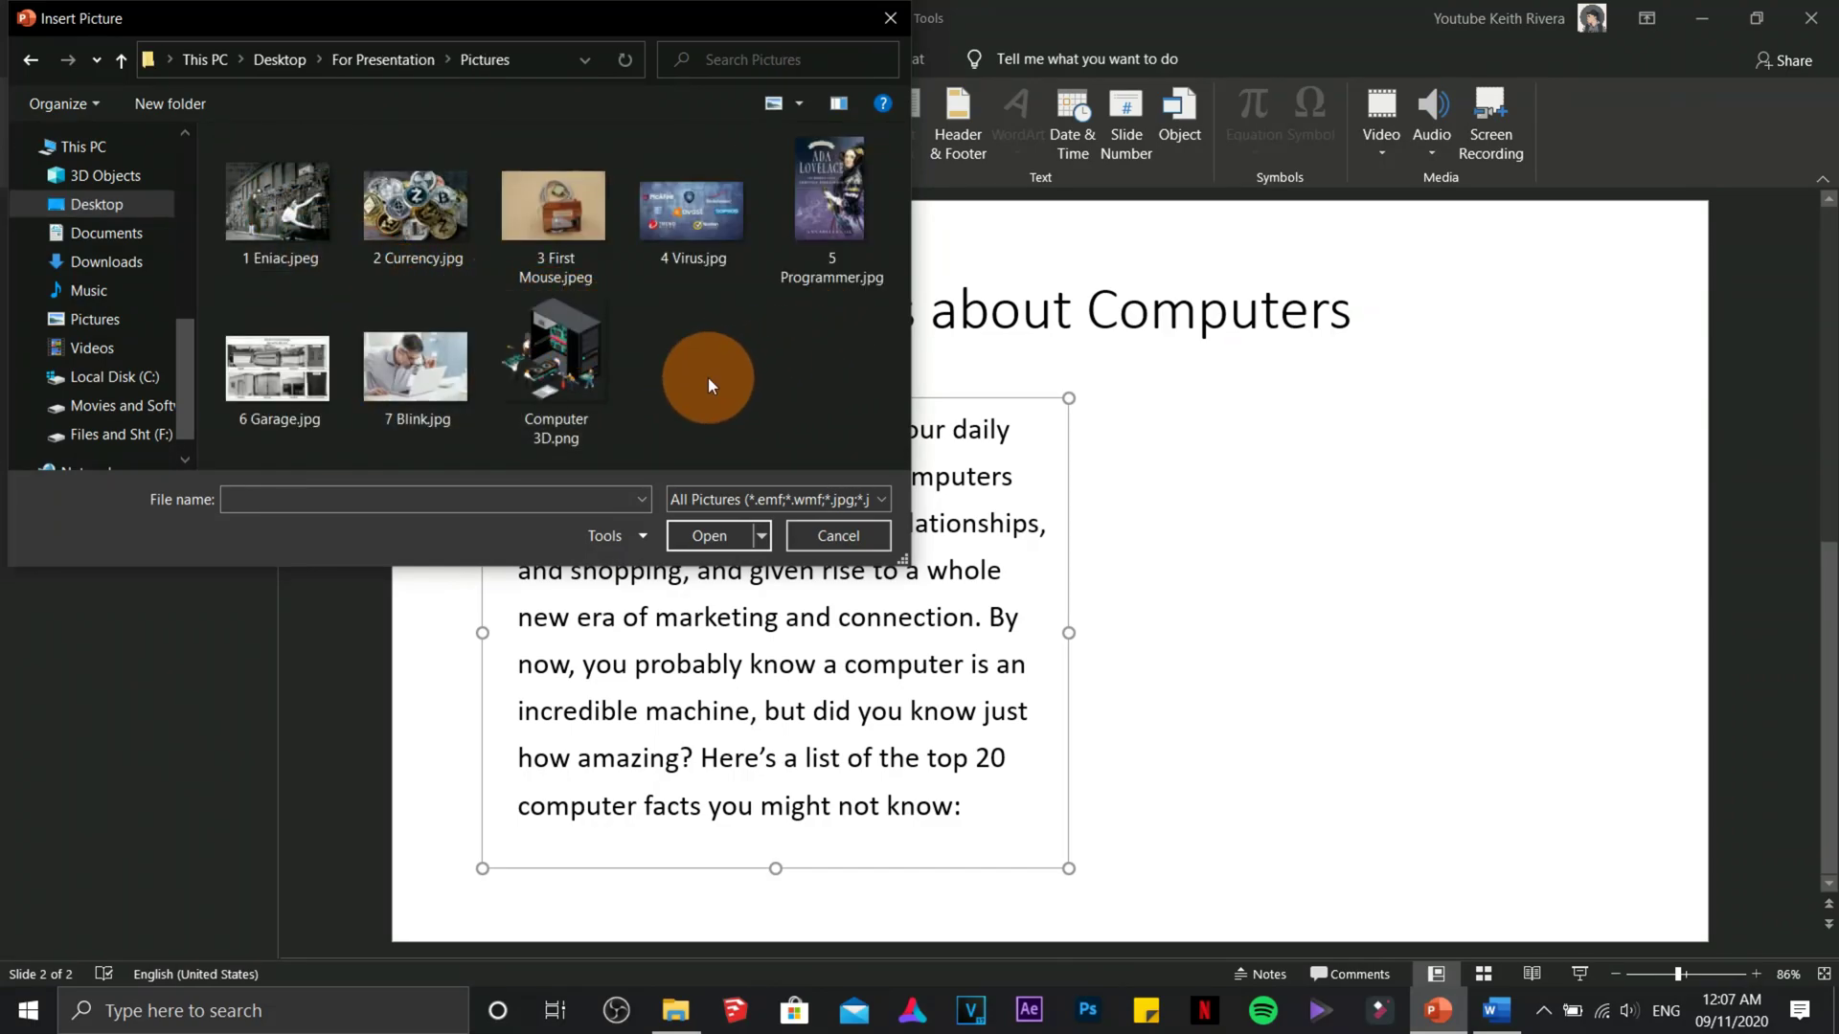
double_click(567, 392)
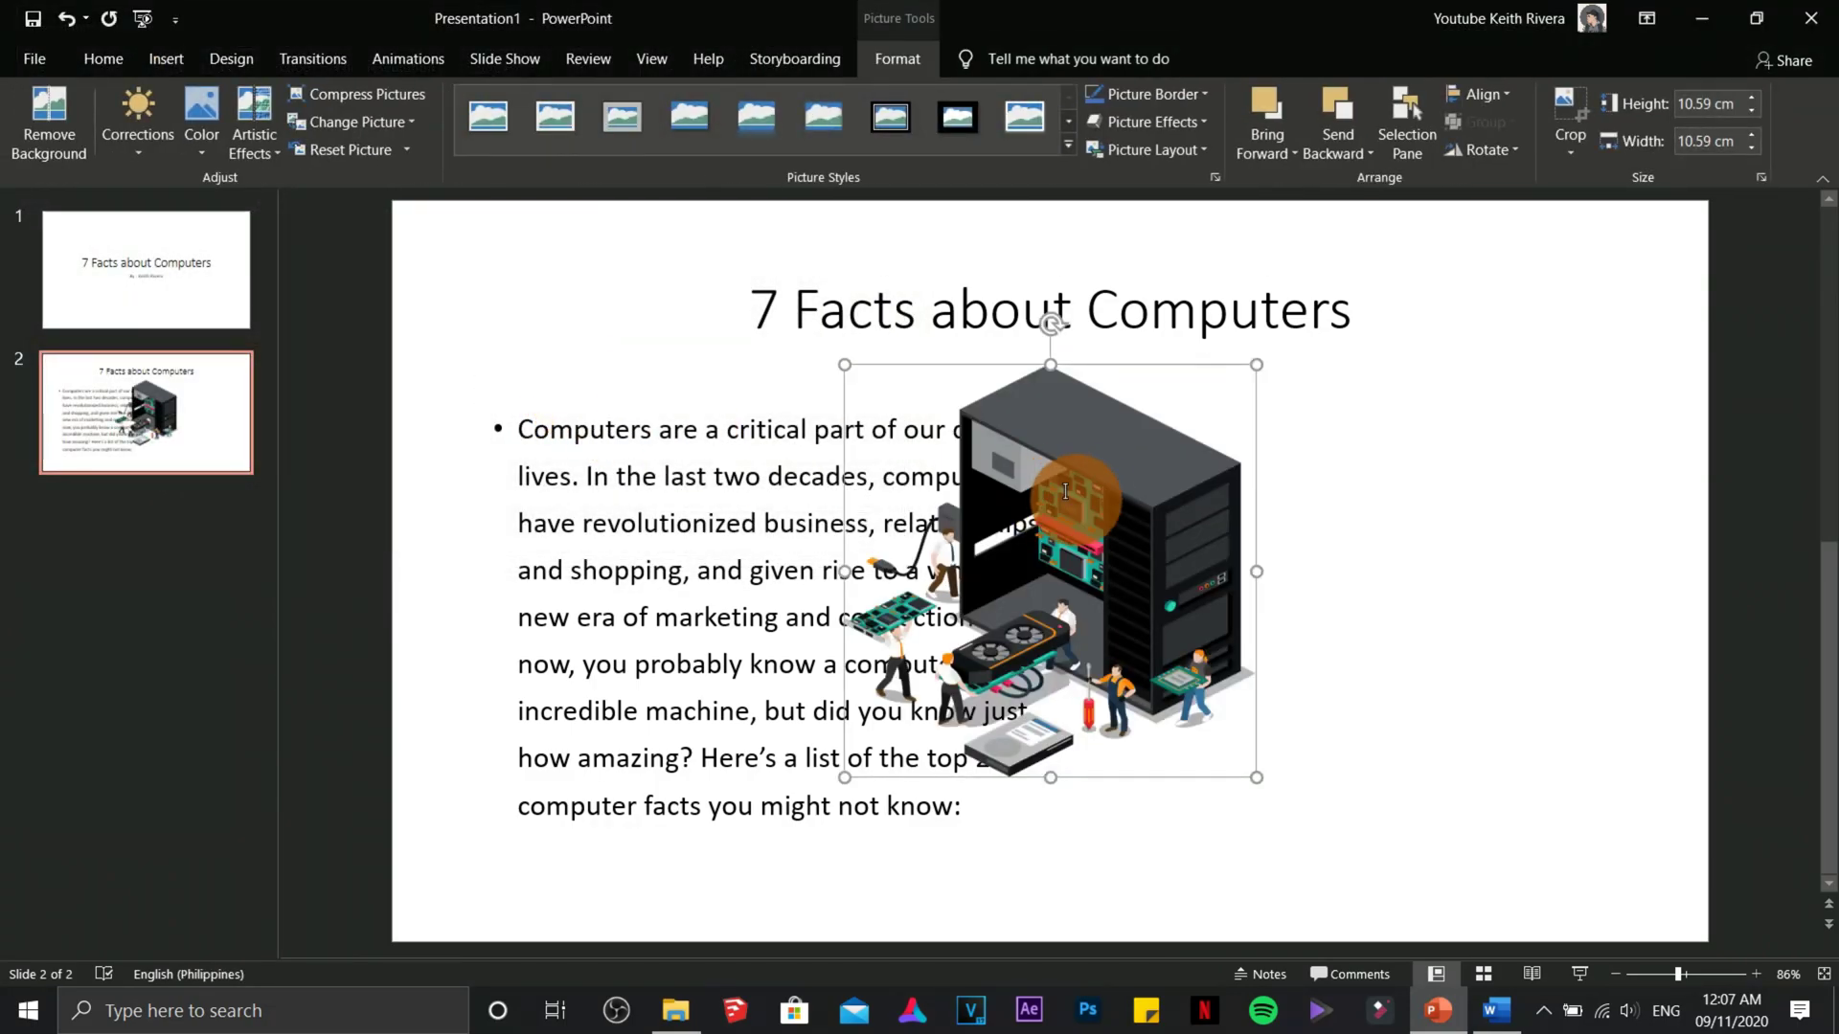
left_click_drag(1082, 484, 1367, 576)
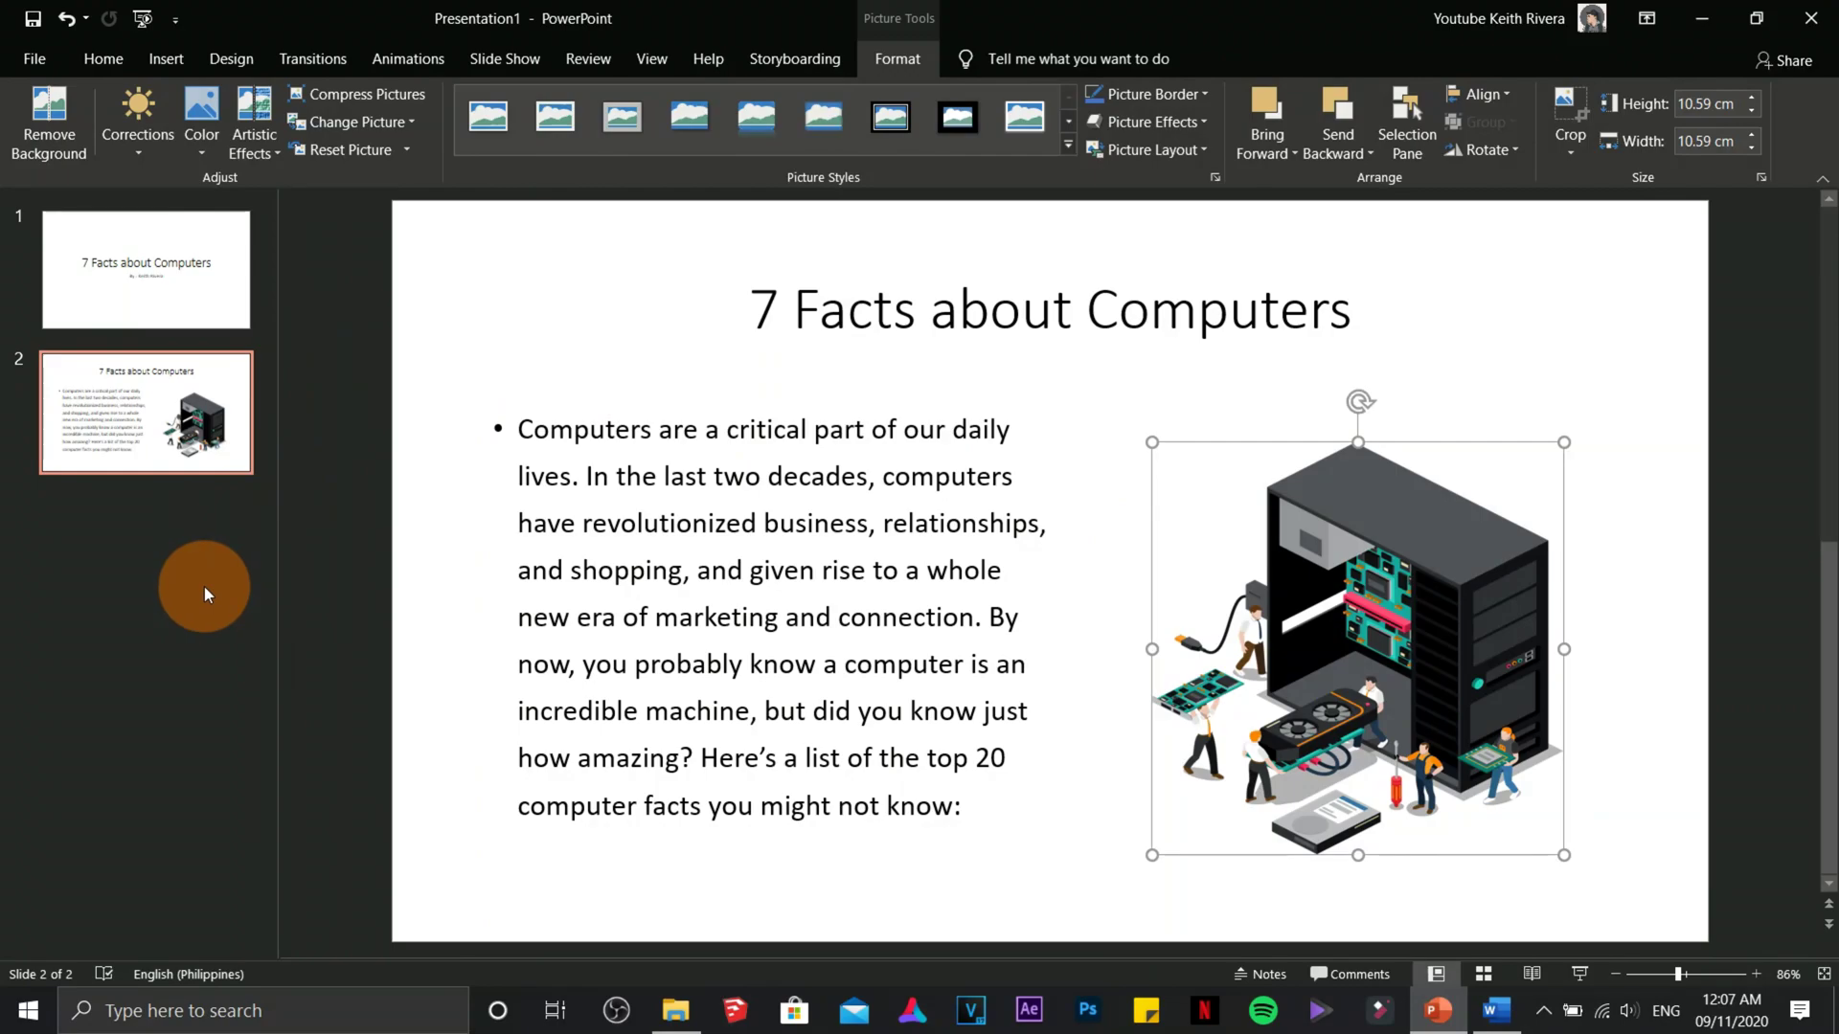
Duplicate slide 2 as slide 3 and delete its body text
right_click(138, 437)
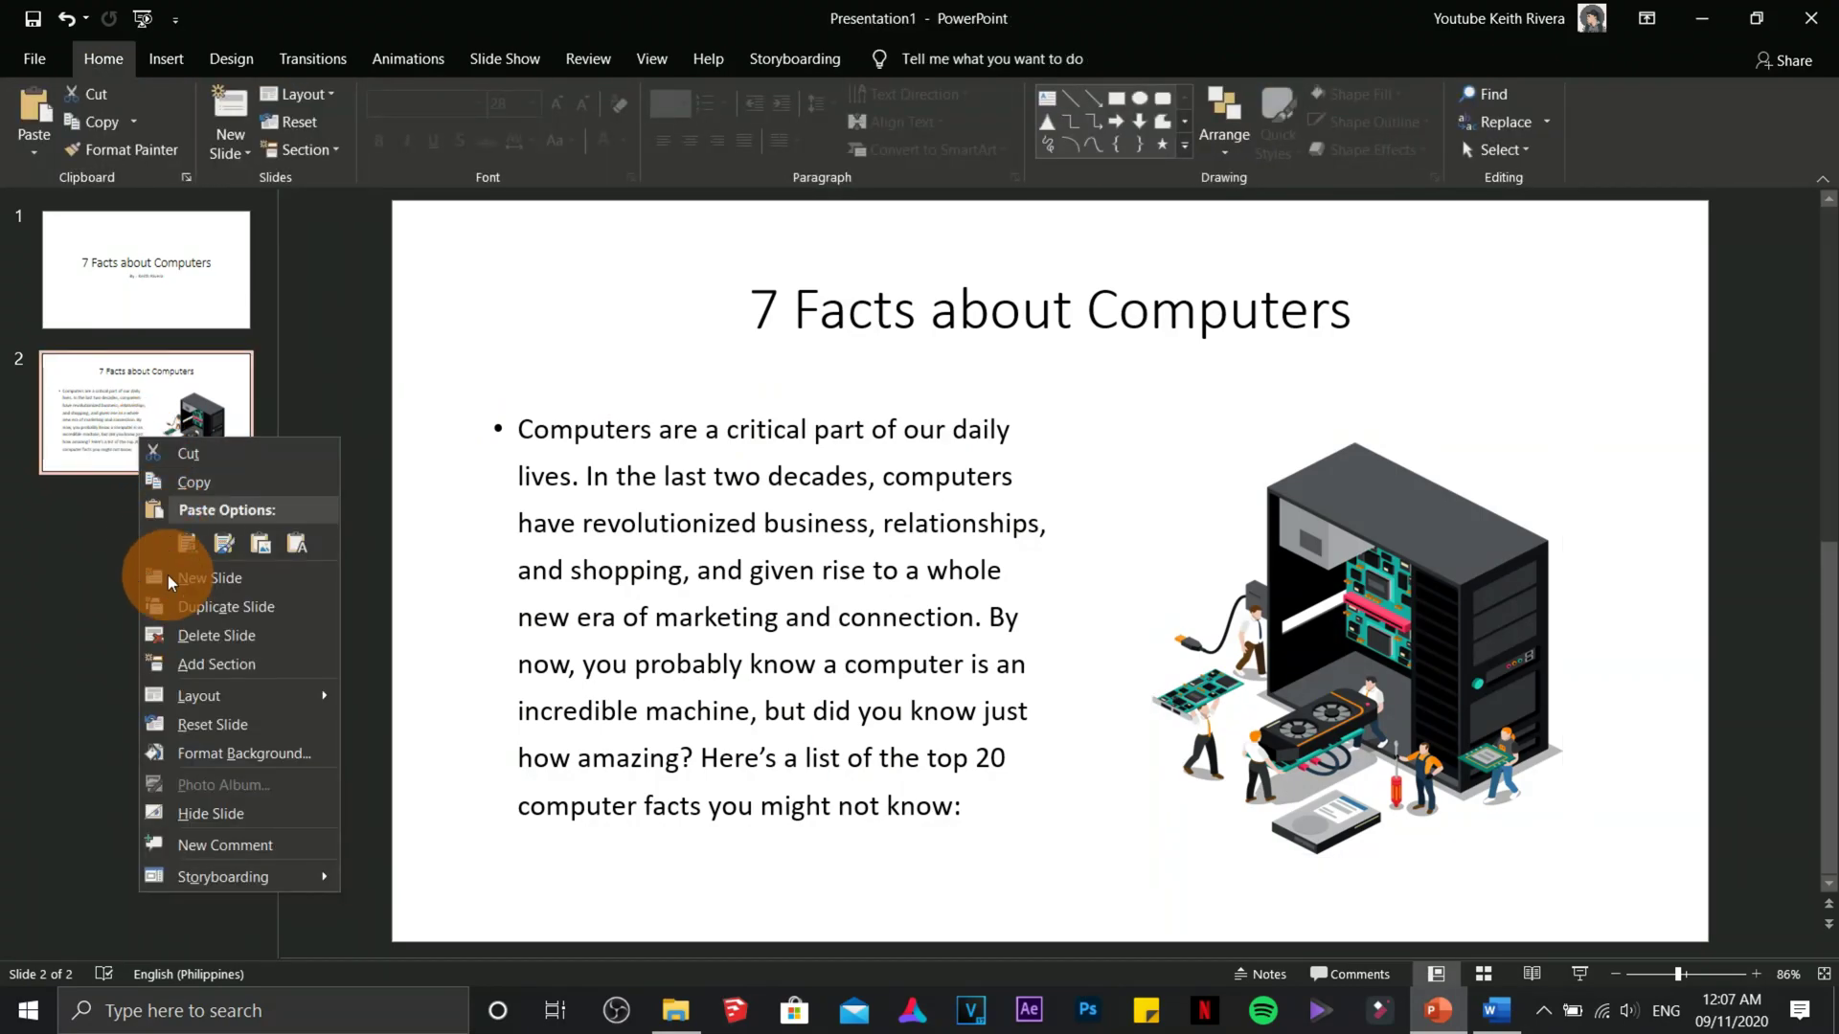
left_click(165, 607)
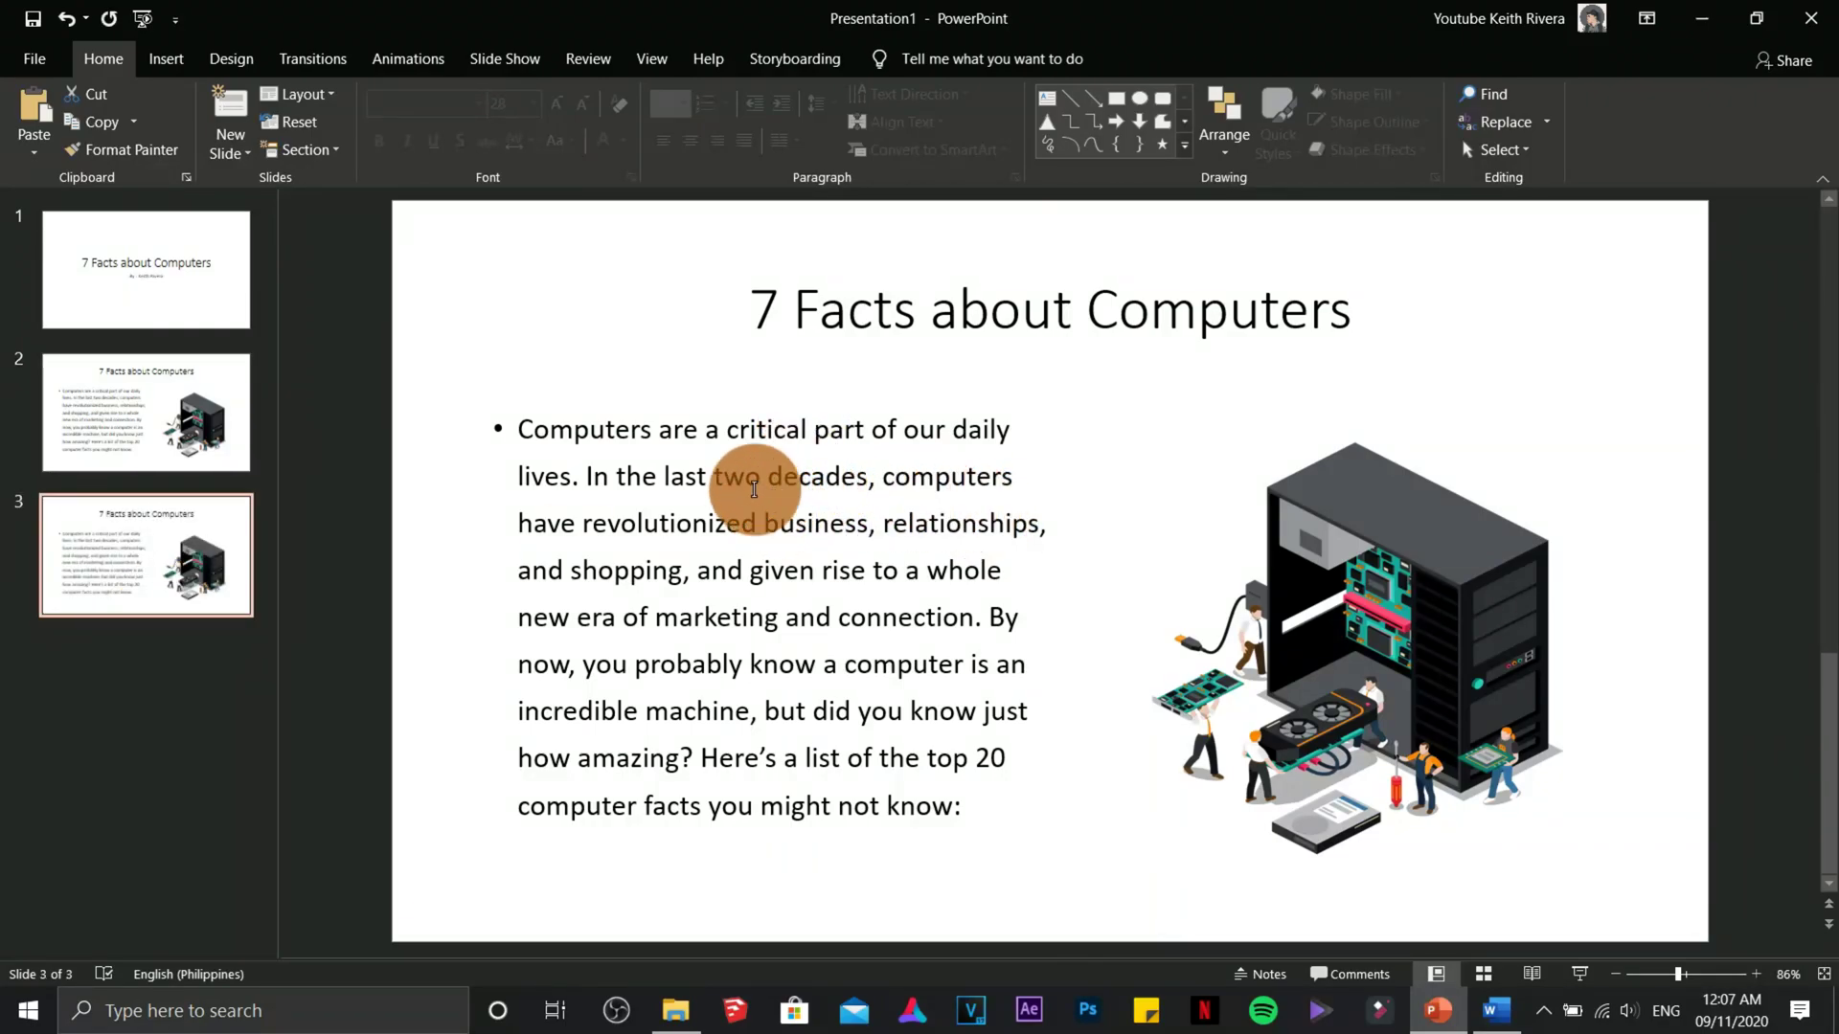
left_click(754, 489)
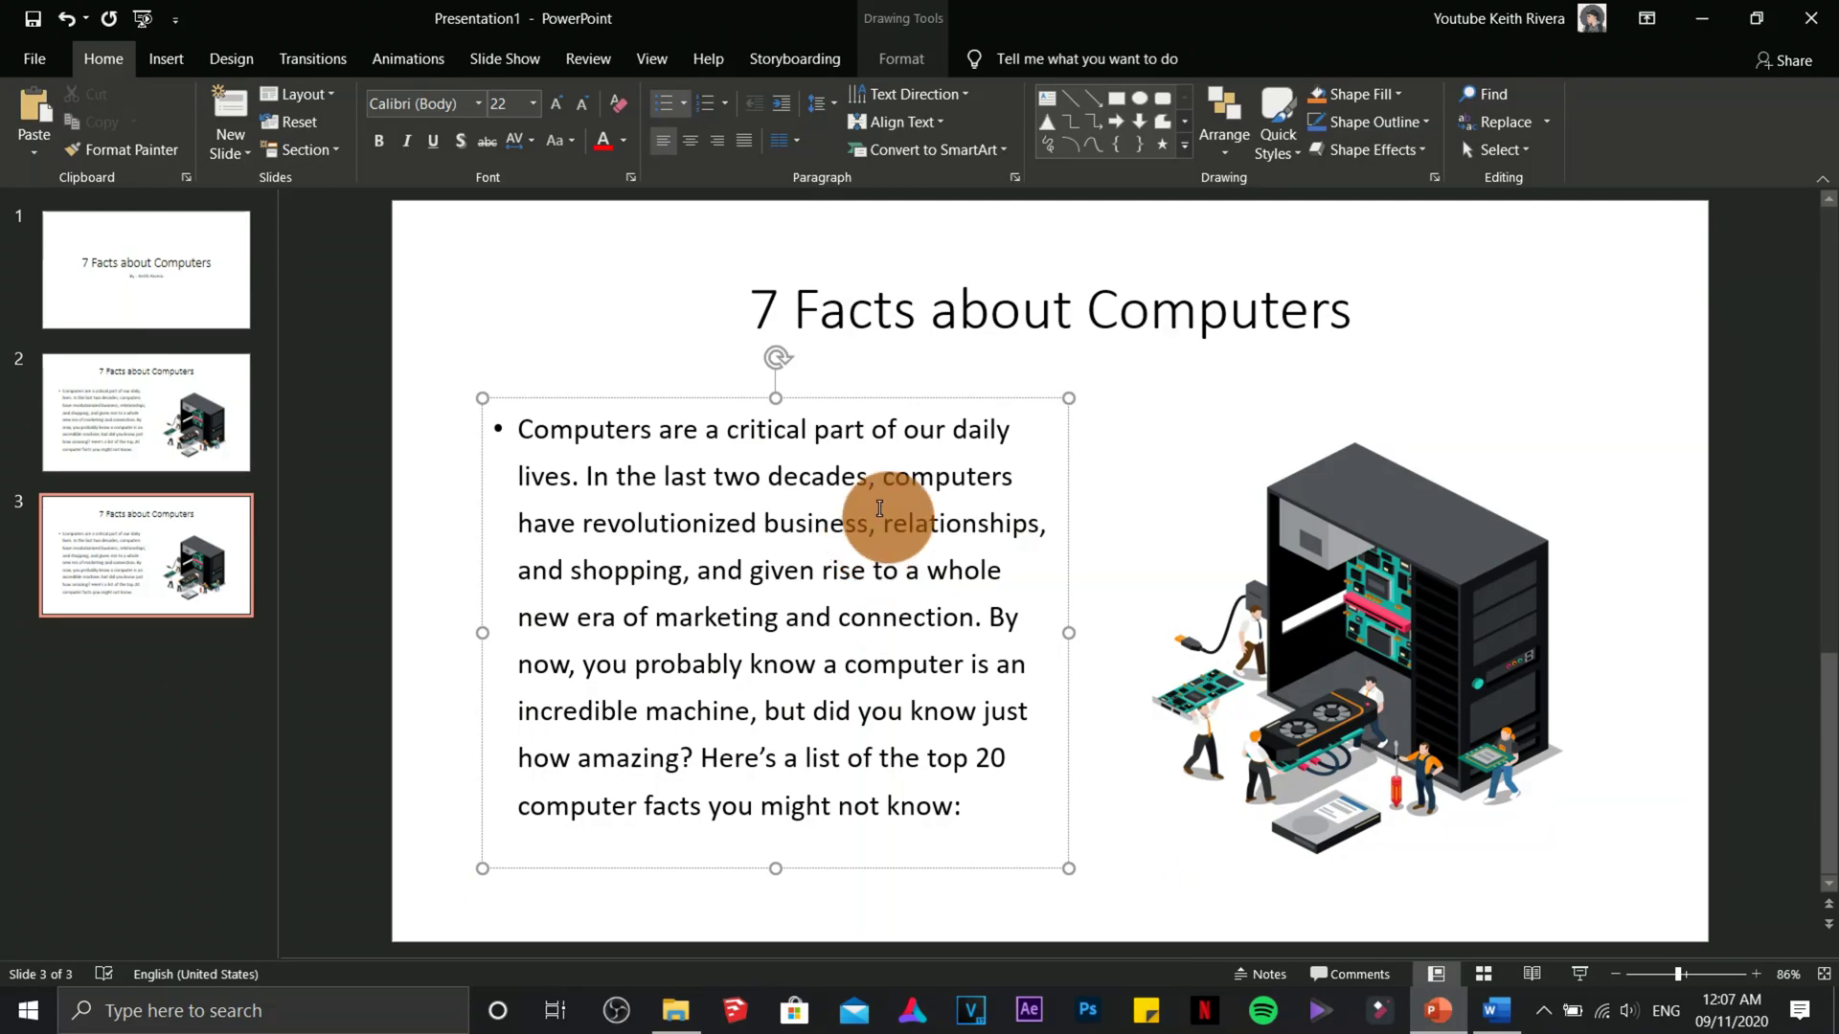
left_click(883, 400)
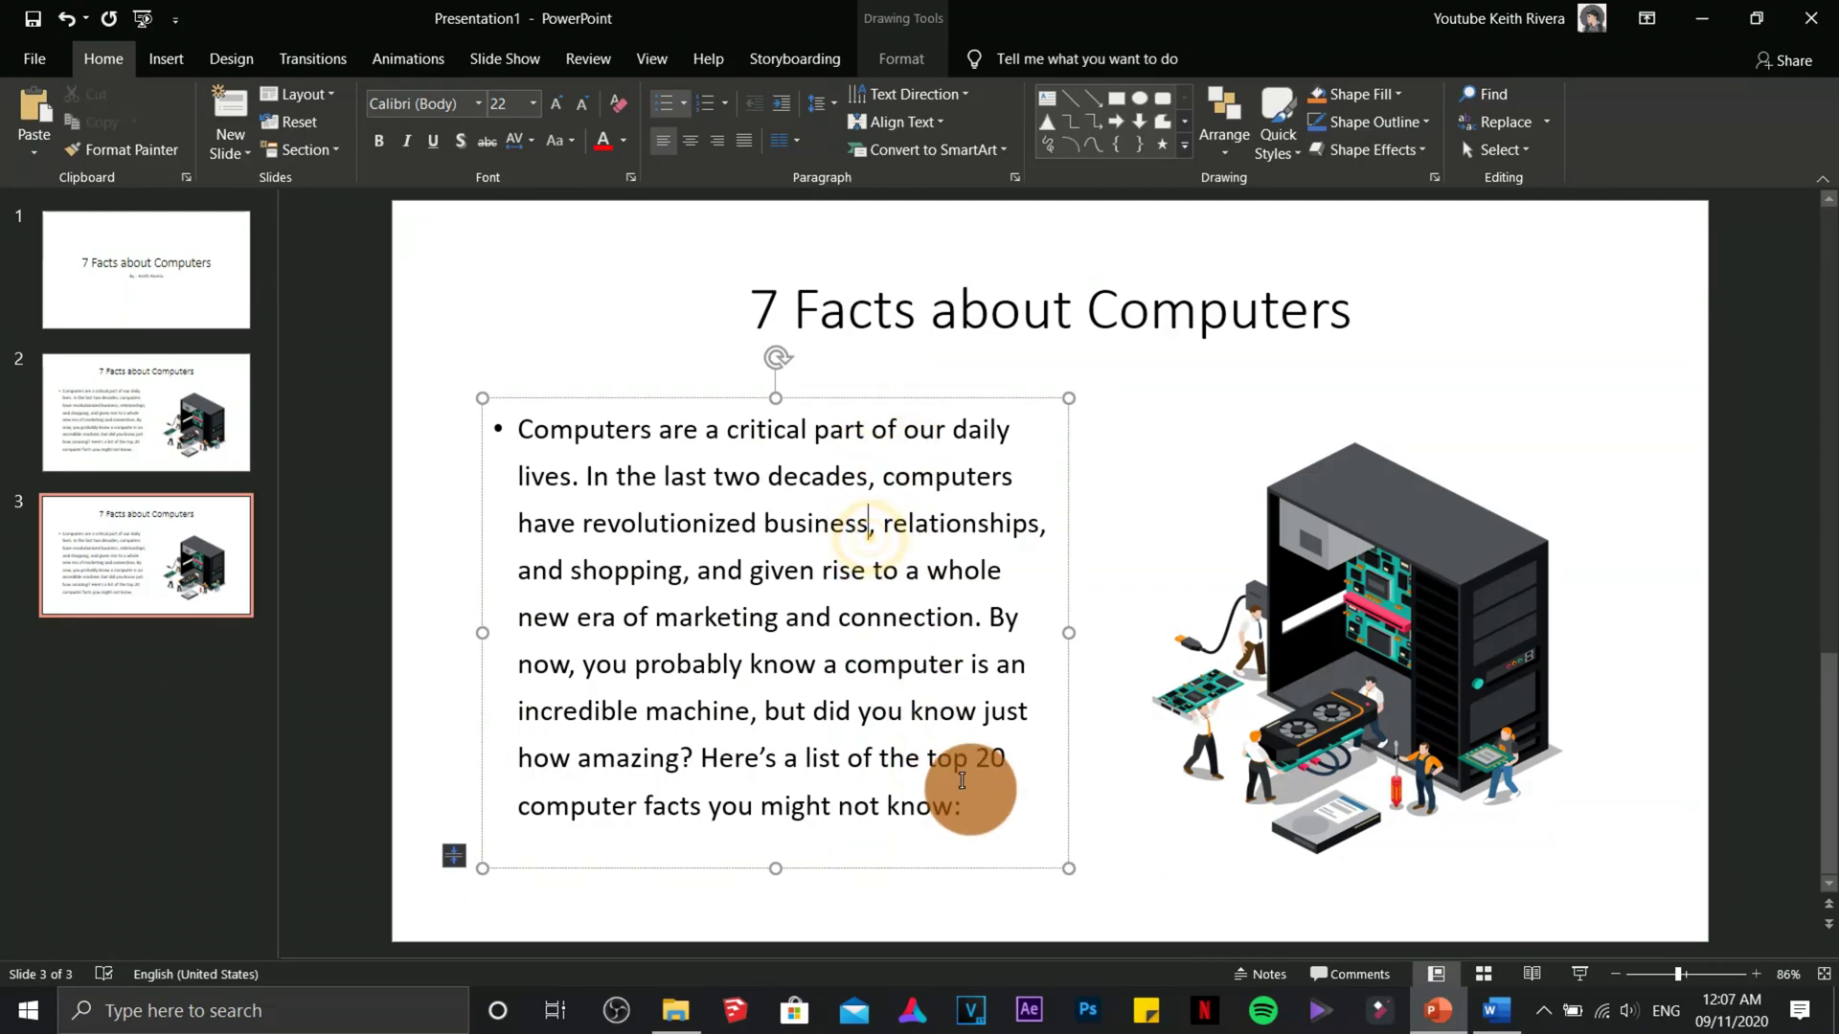
left_click_drag(965, 802, 493, 435)
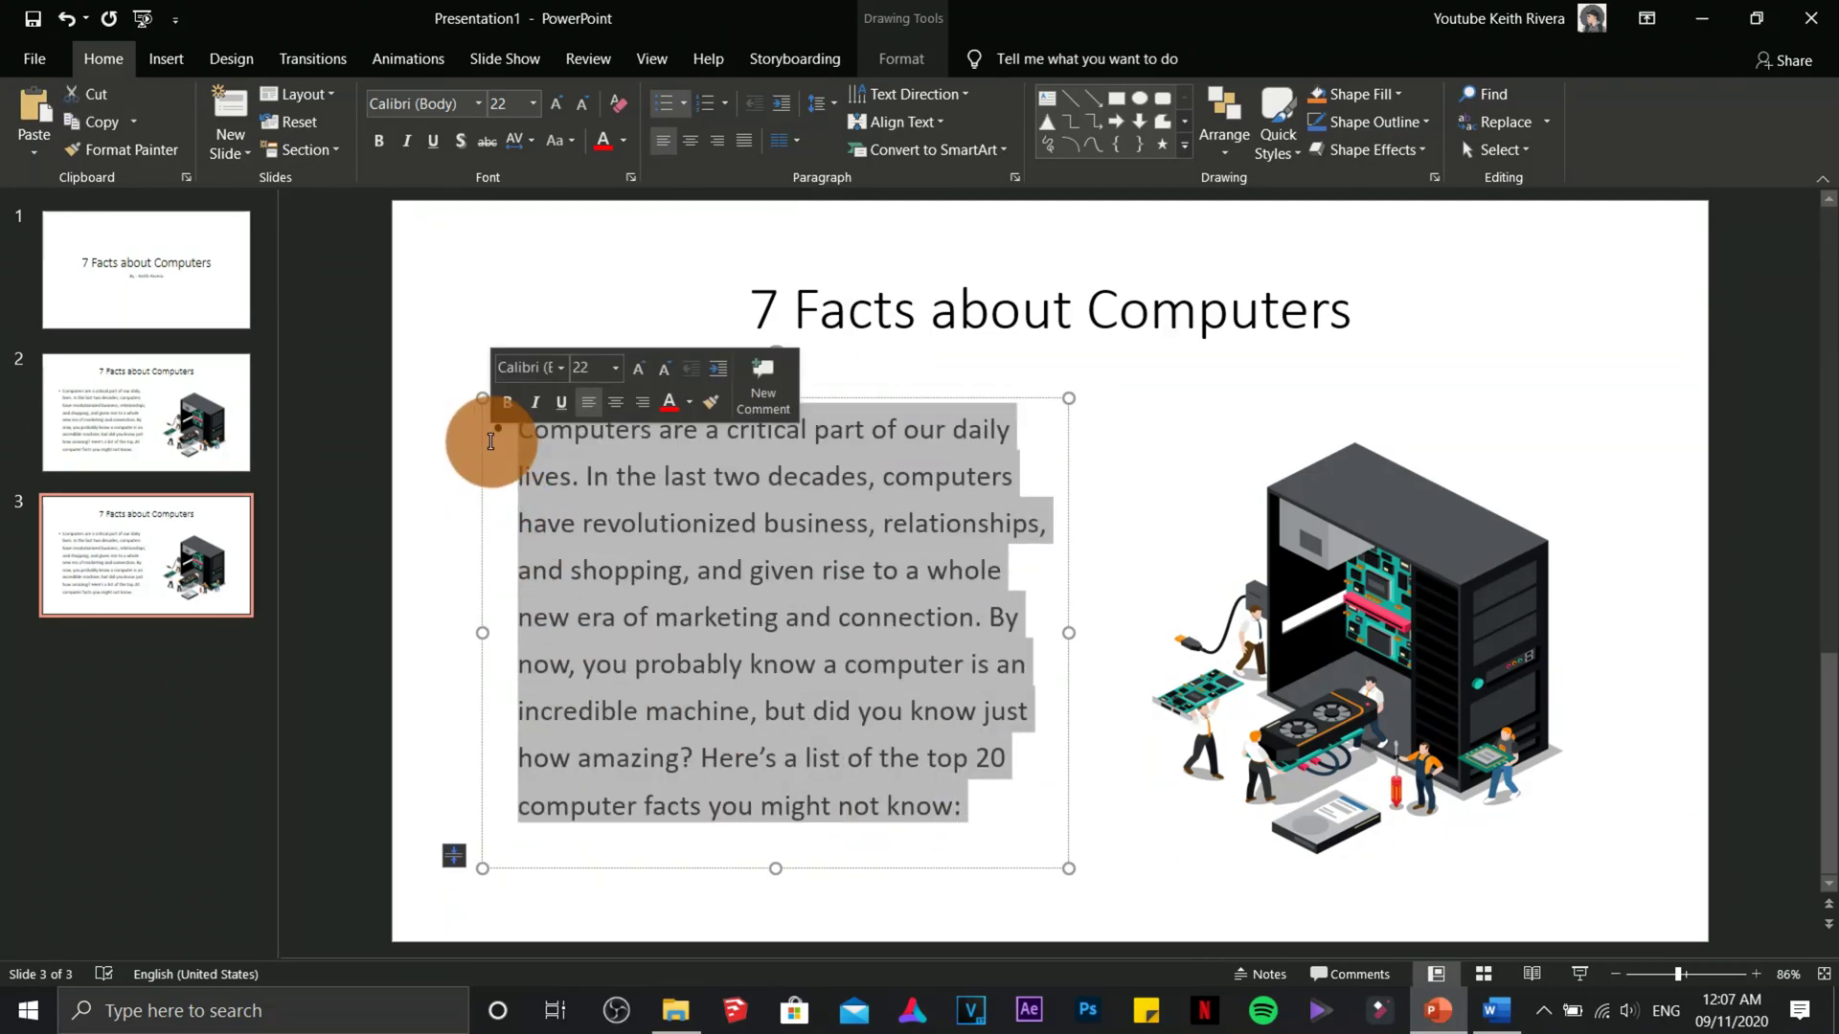
key("Delete")
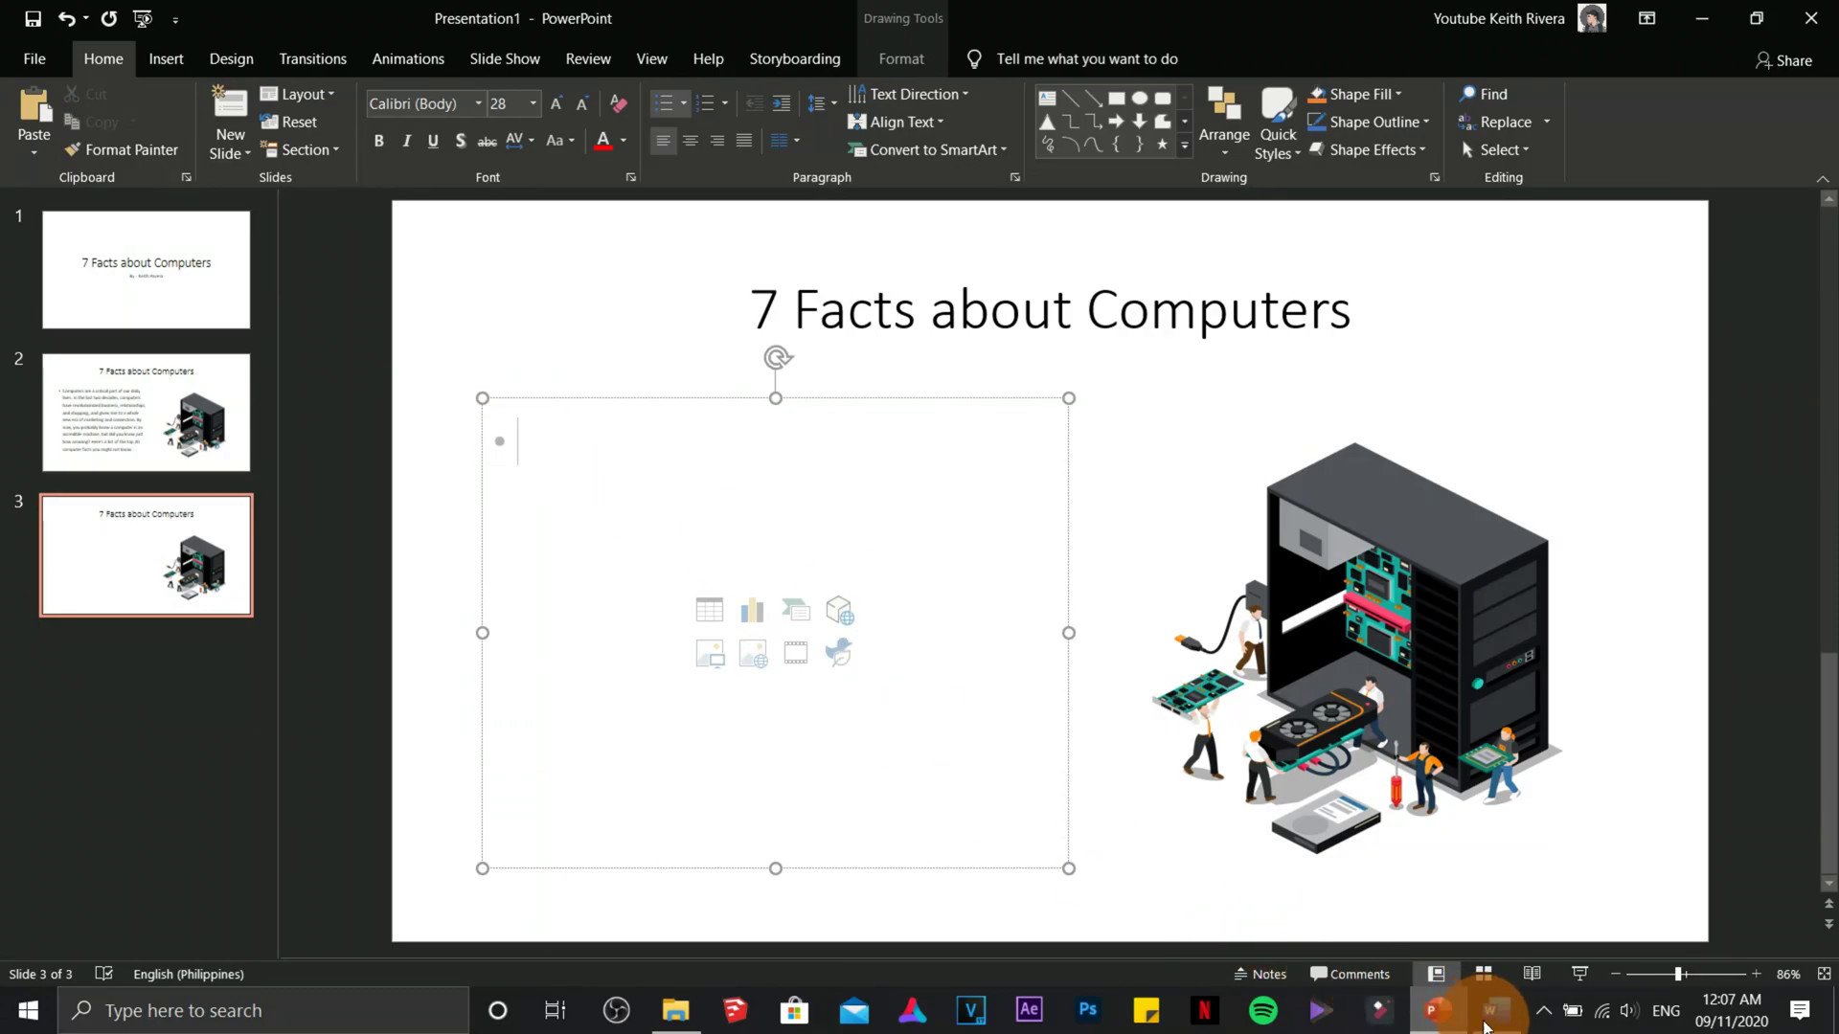
Copy the first fact's heading and sentence from the Word outline
left_click(1494, 1012)
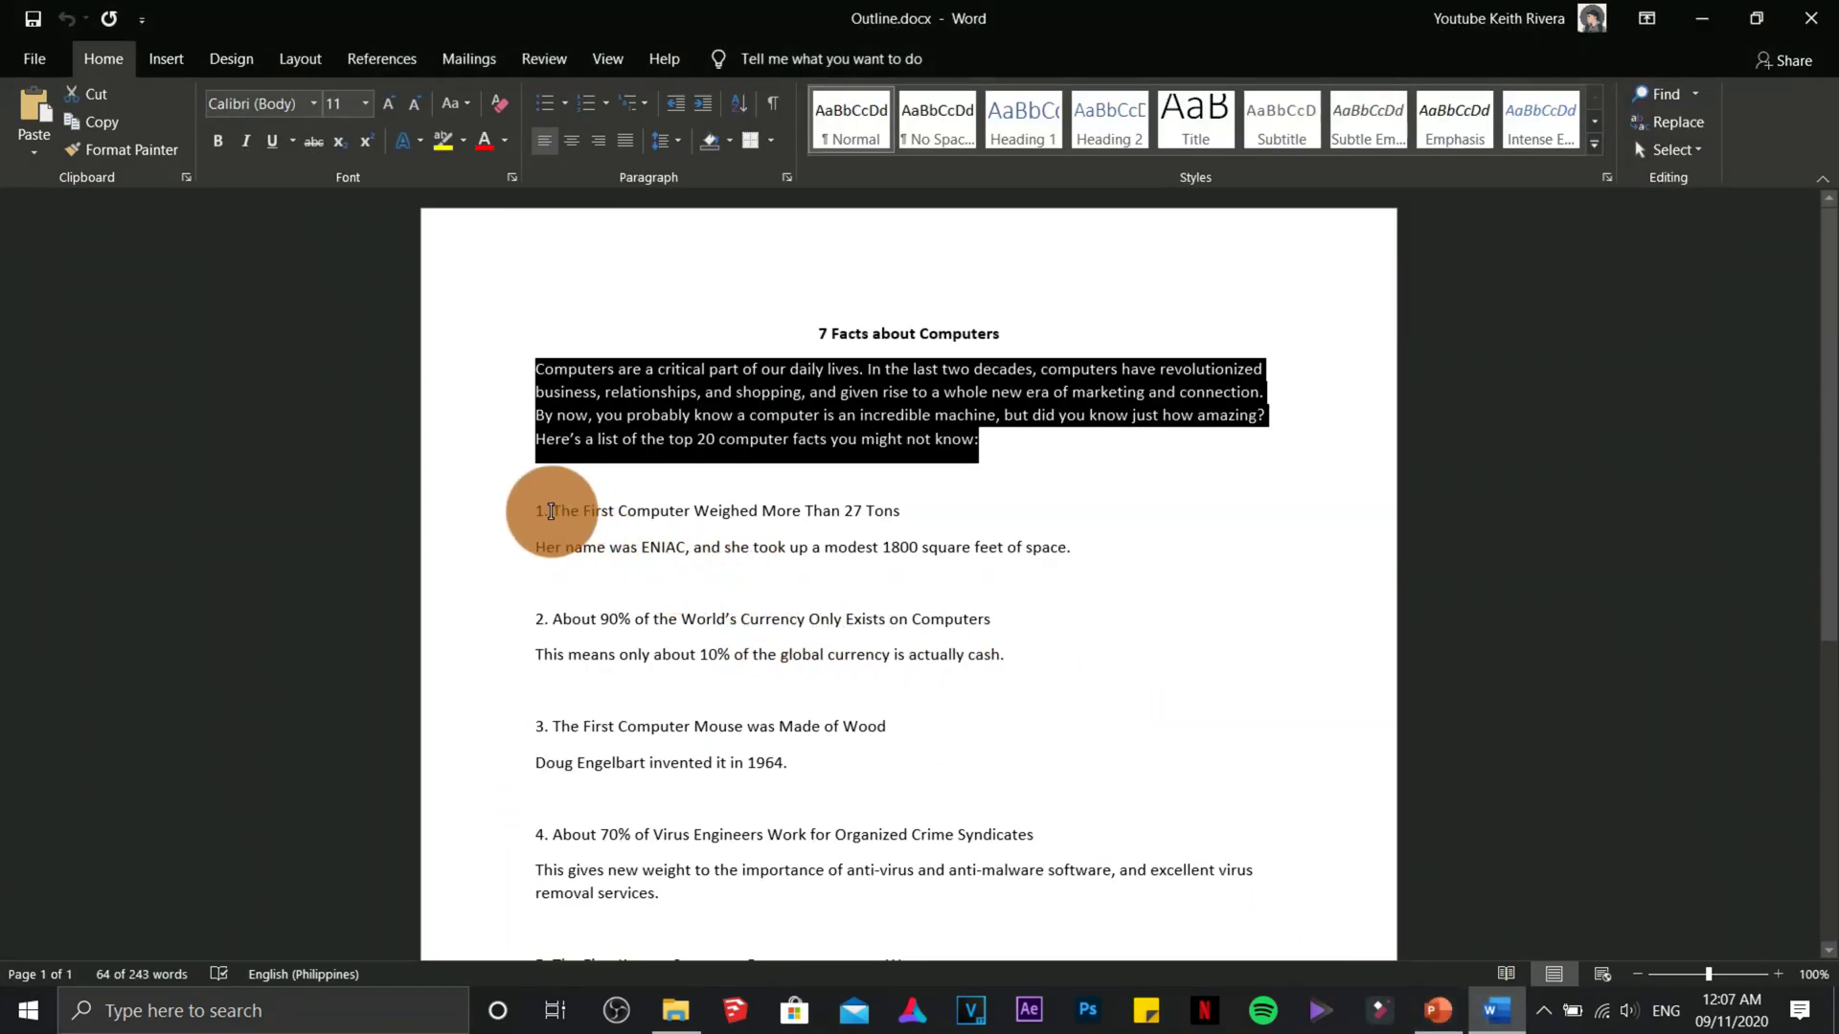
left_click_drag(553, 507, 1074, 554)
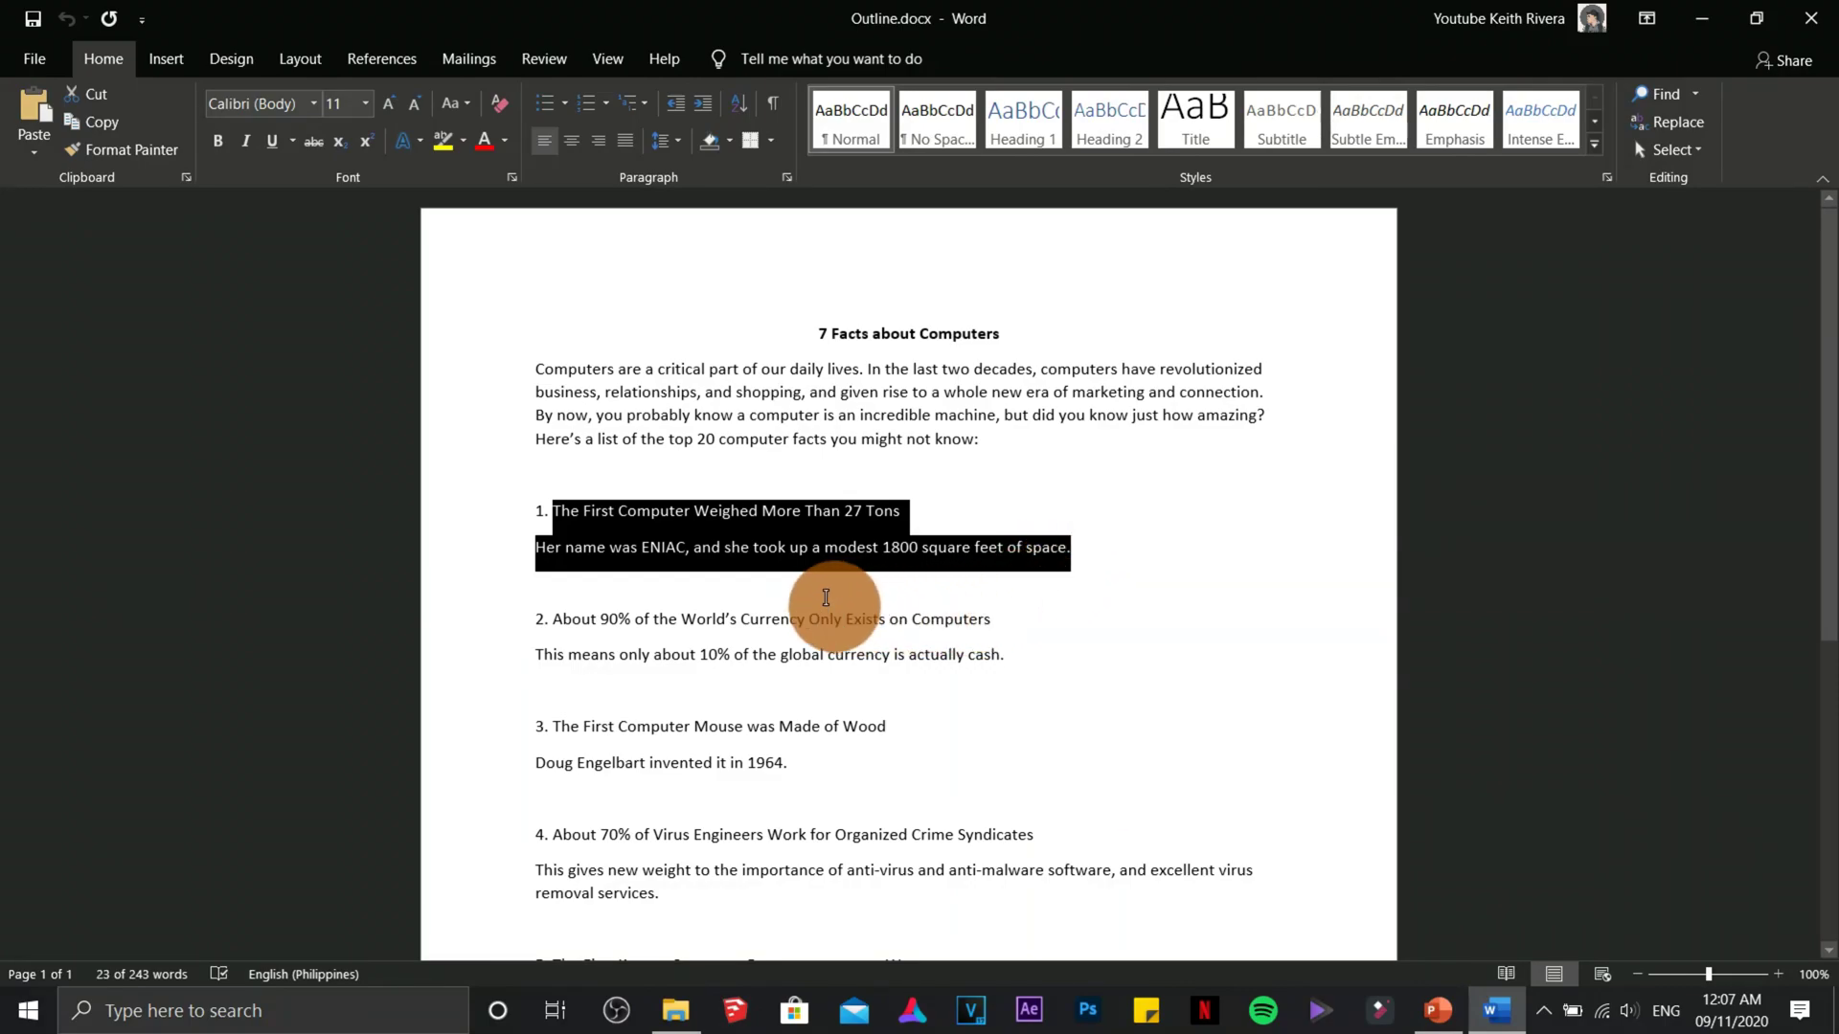
right_click(810, 548)
left_click(847, 555)
Paste the first fact as plain-text bullets on slide 3 and delete its computer illustration
key("alt+Tab")
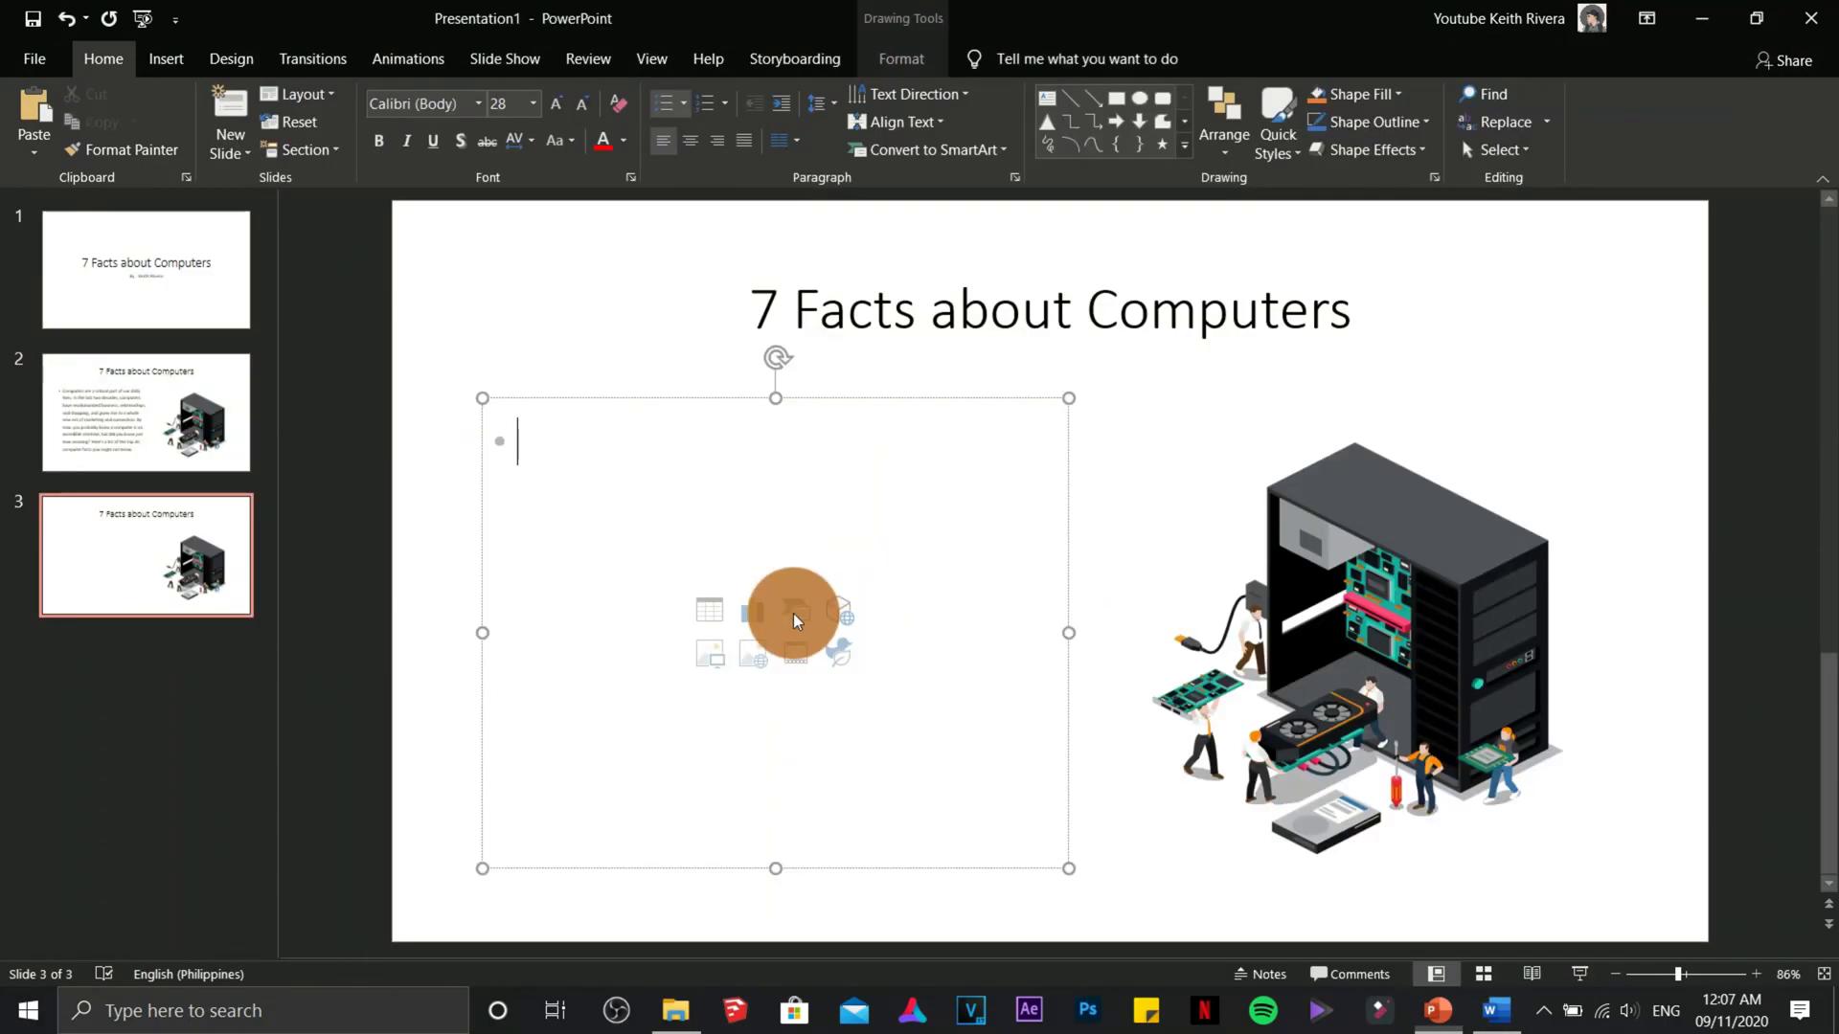
right_click(573, 460)
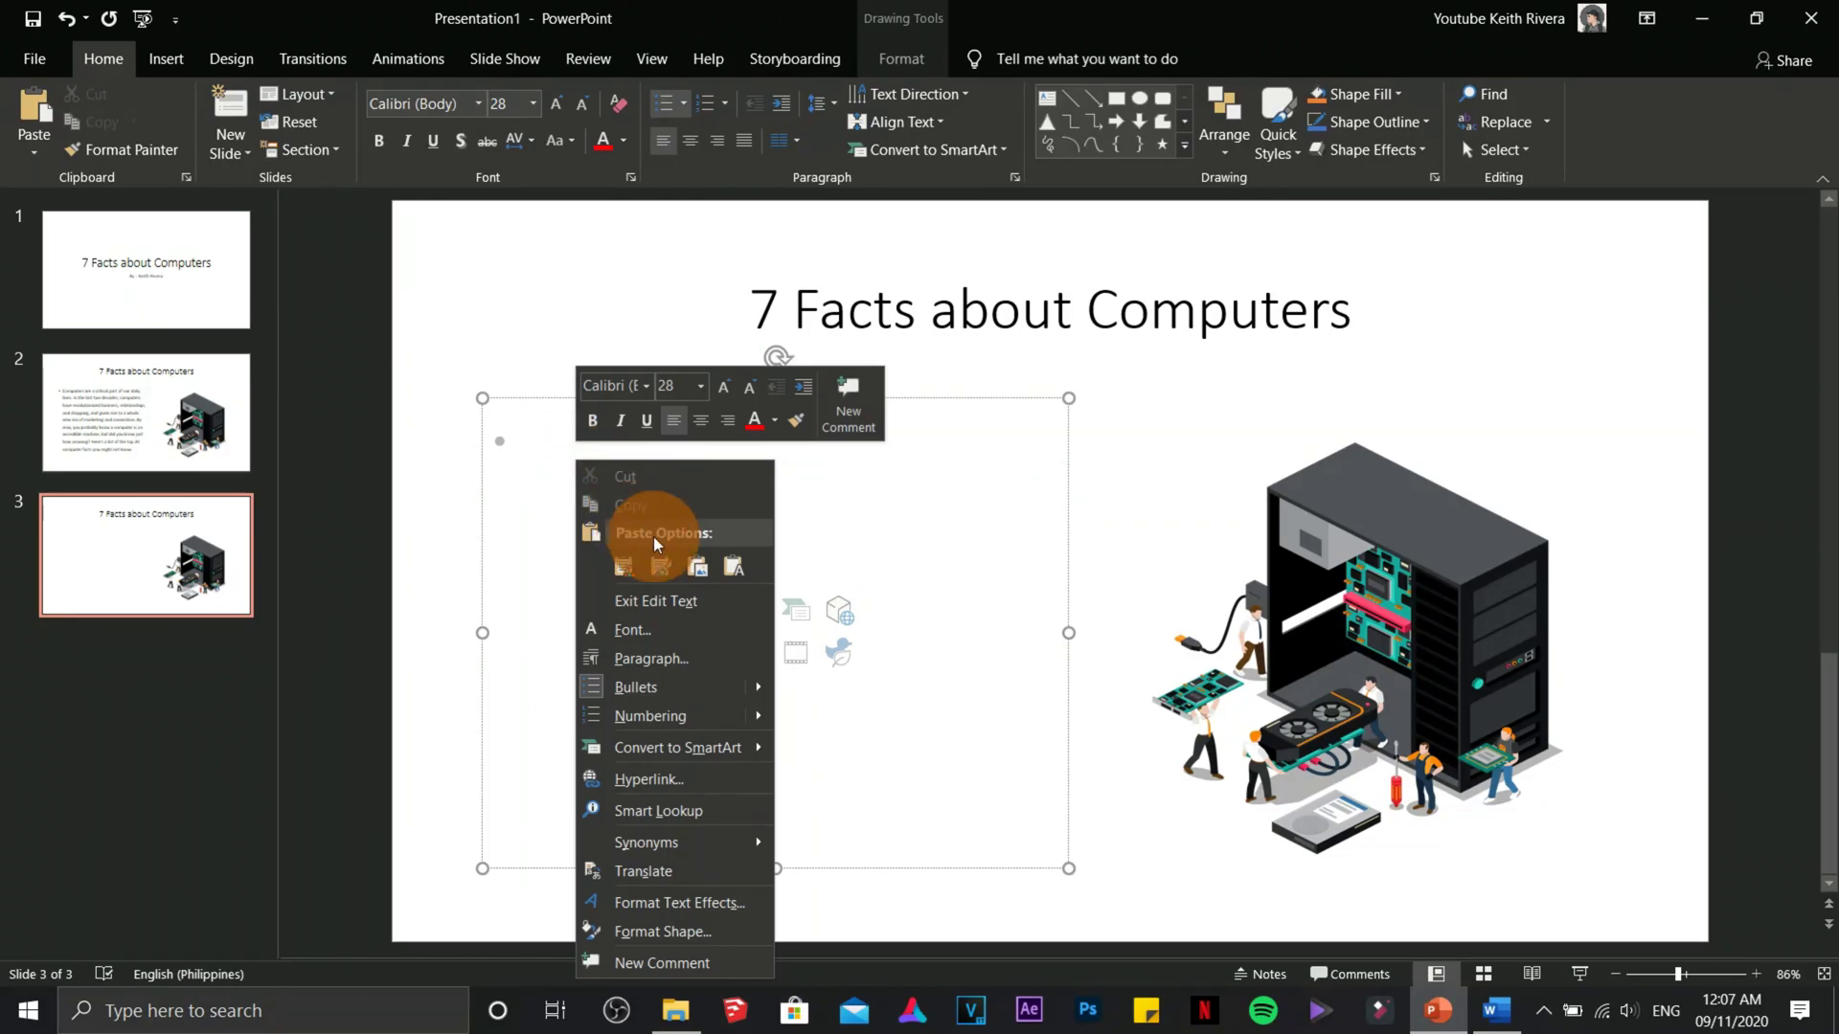
left_click(725, 571)
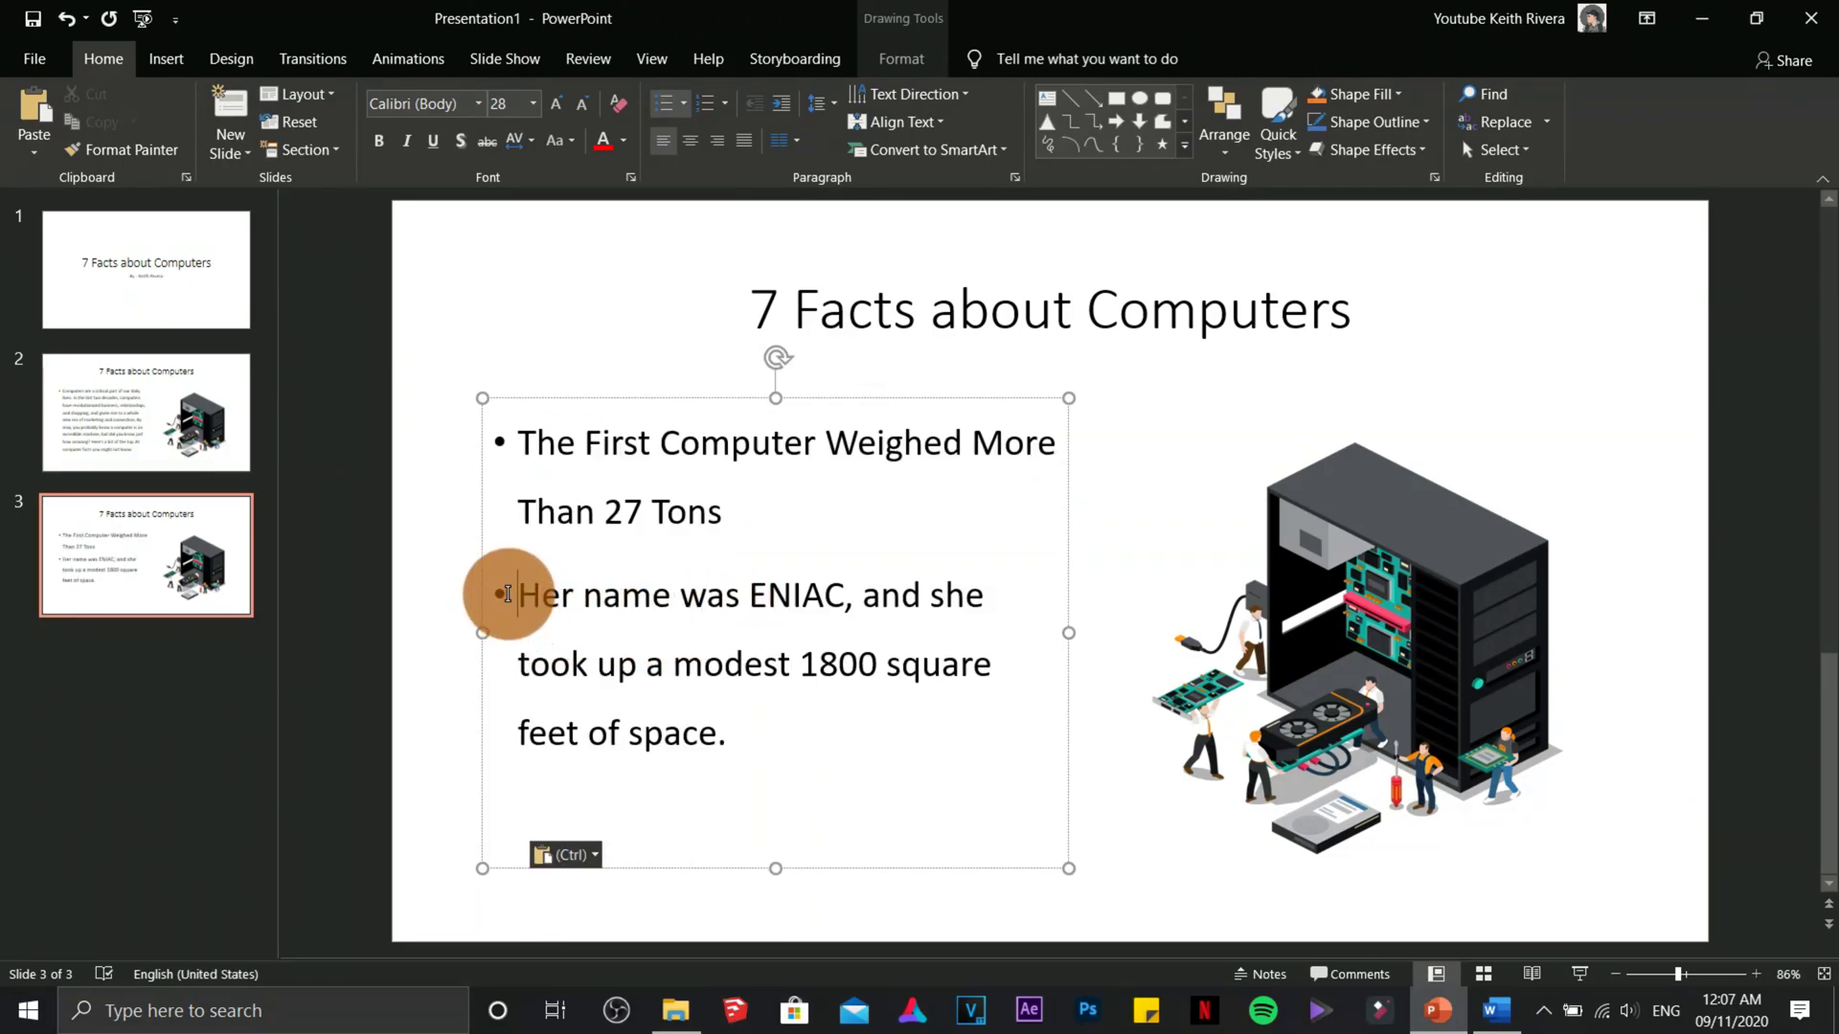
left_click(1348, 641)
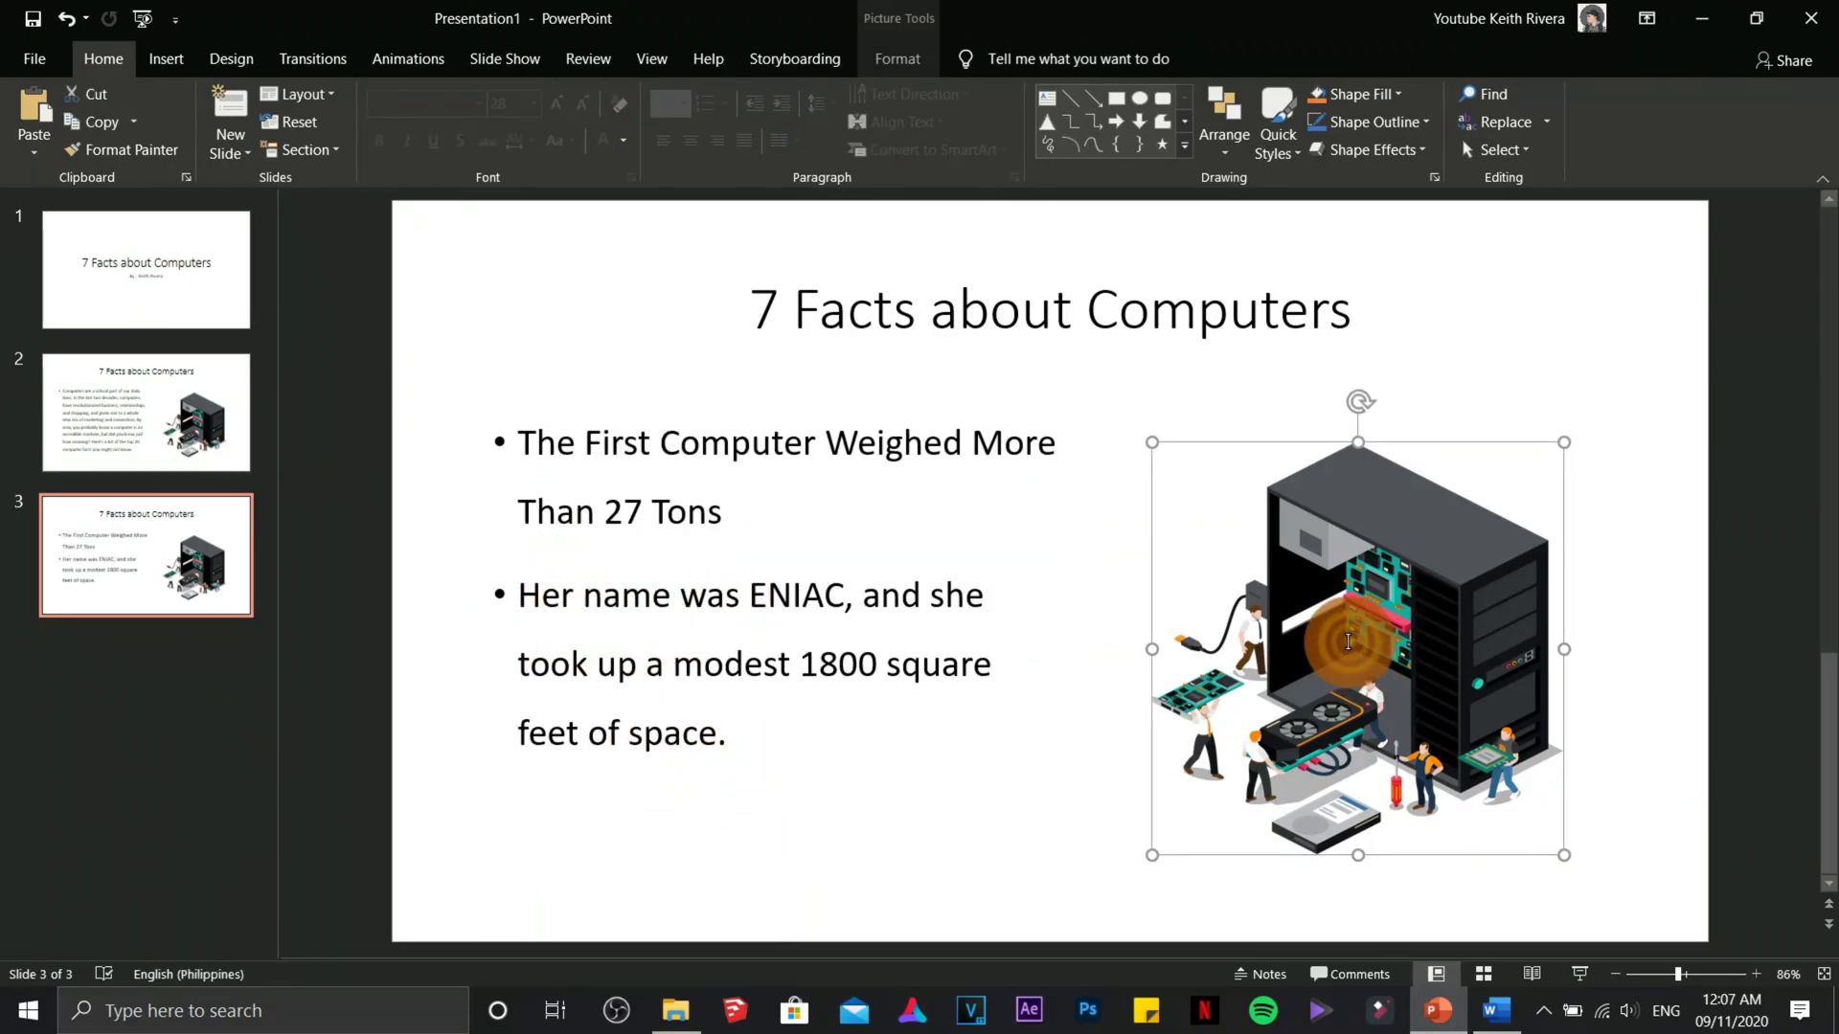
key("Delete")
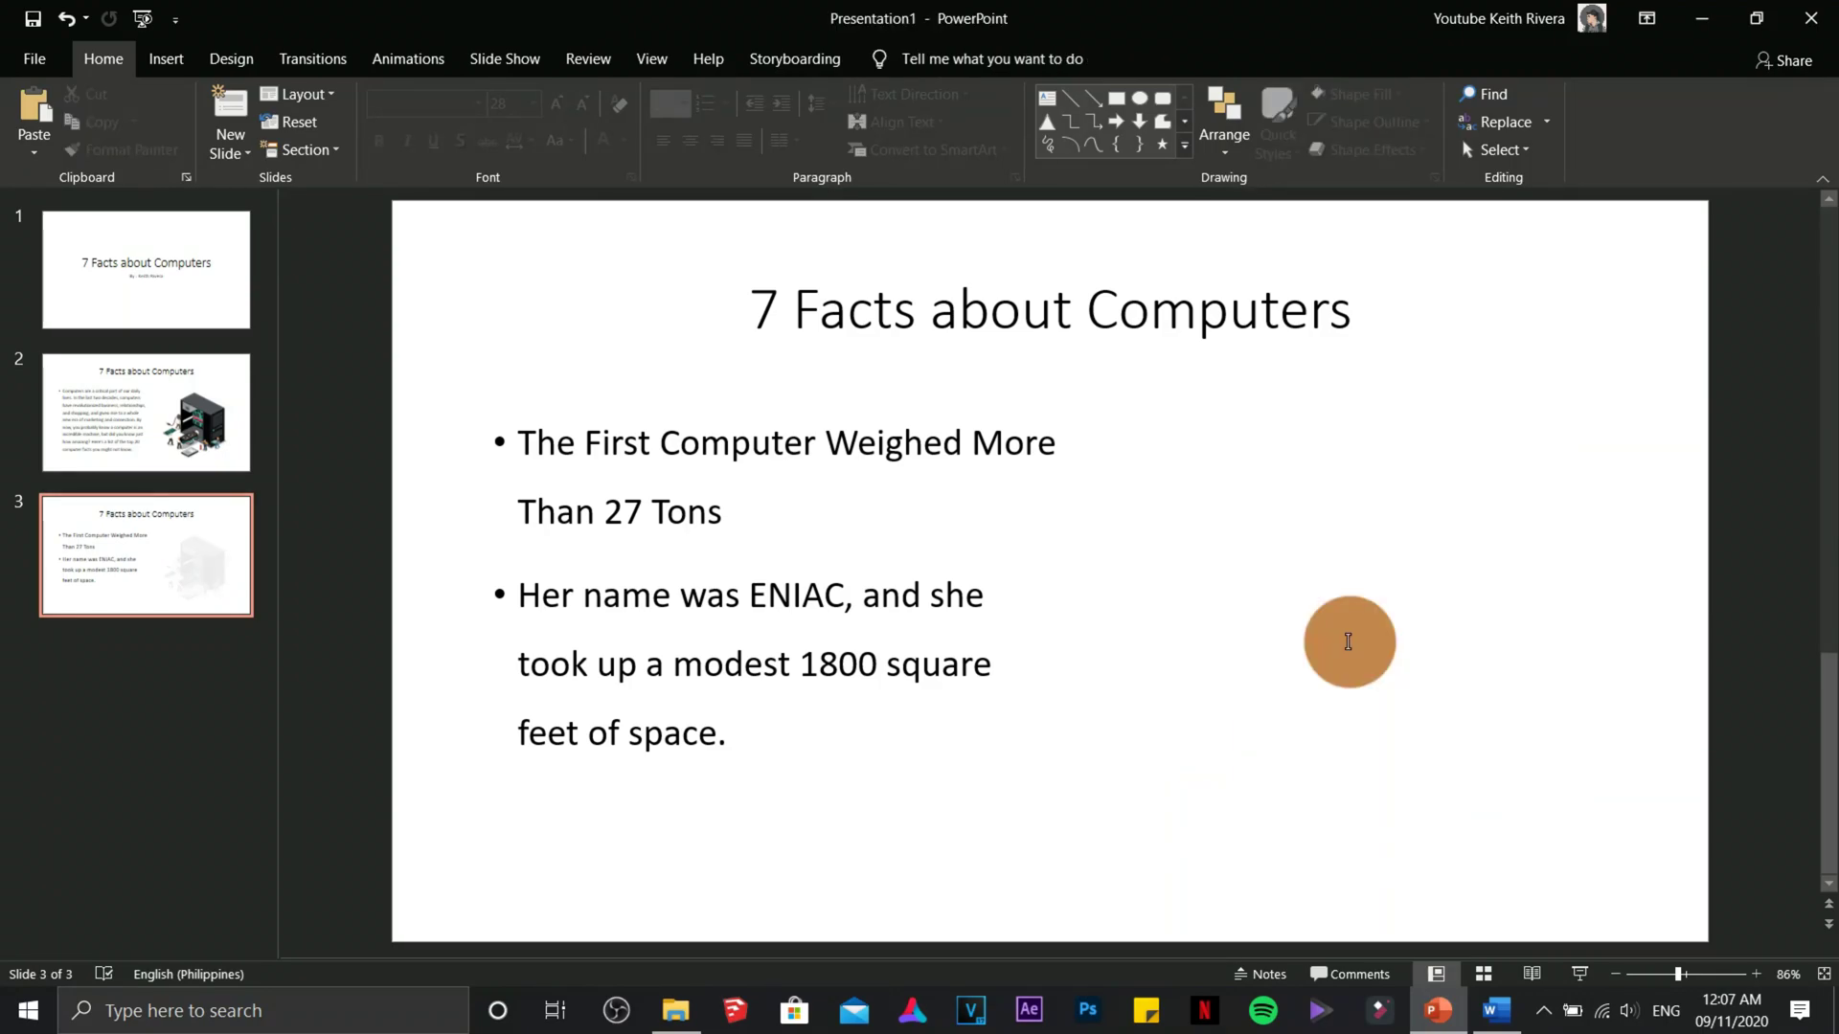
left_click(165, 63)
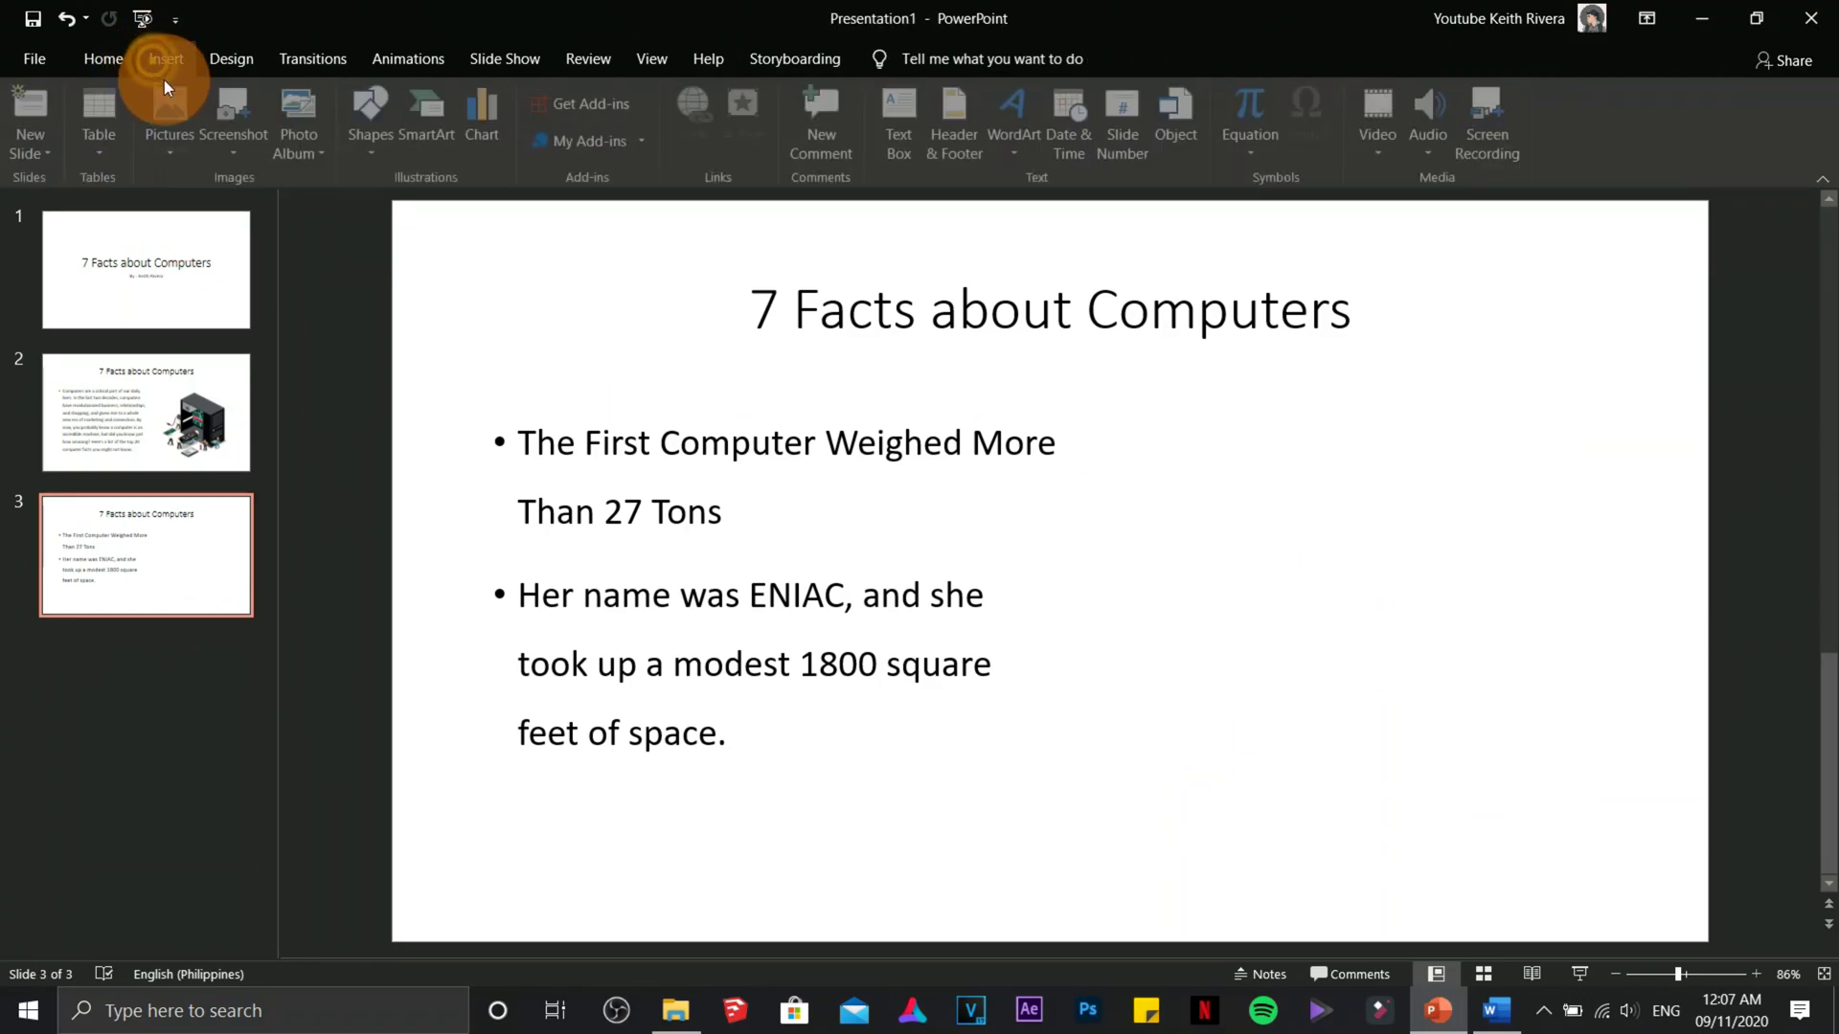
Insert 1 Eniac.jpeg on slide 3, shrink it to 9.74 × 12.99 cm and place it beside the bullets
left_click(174, 152)
left_click(246, 212)
left_click(842, 332)
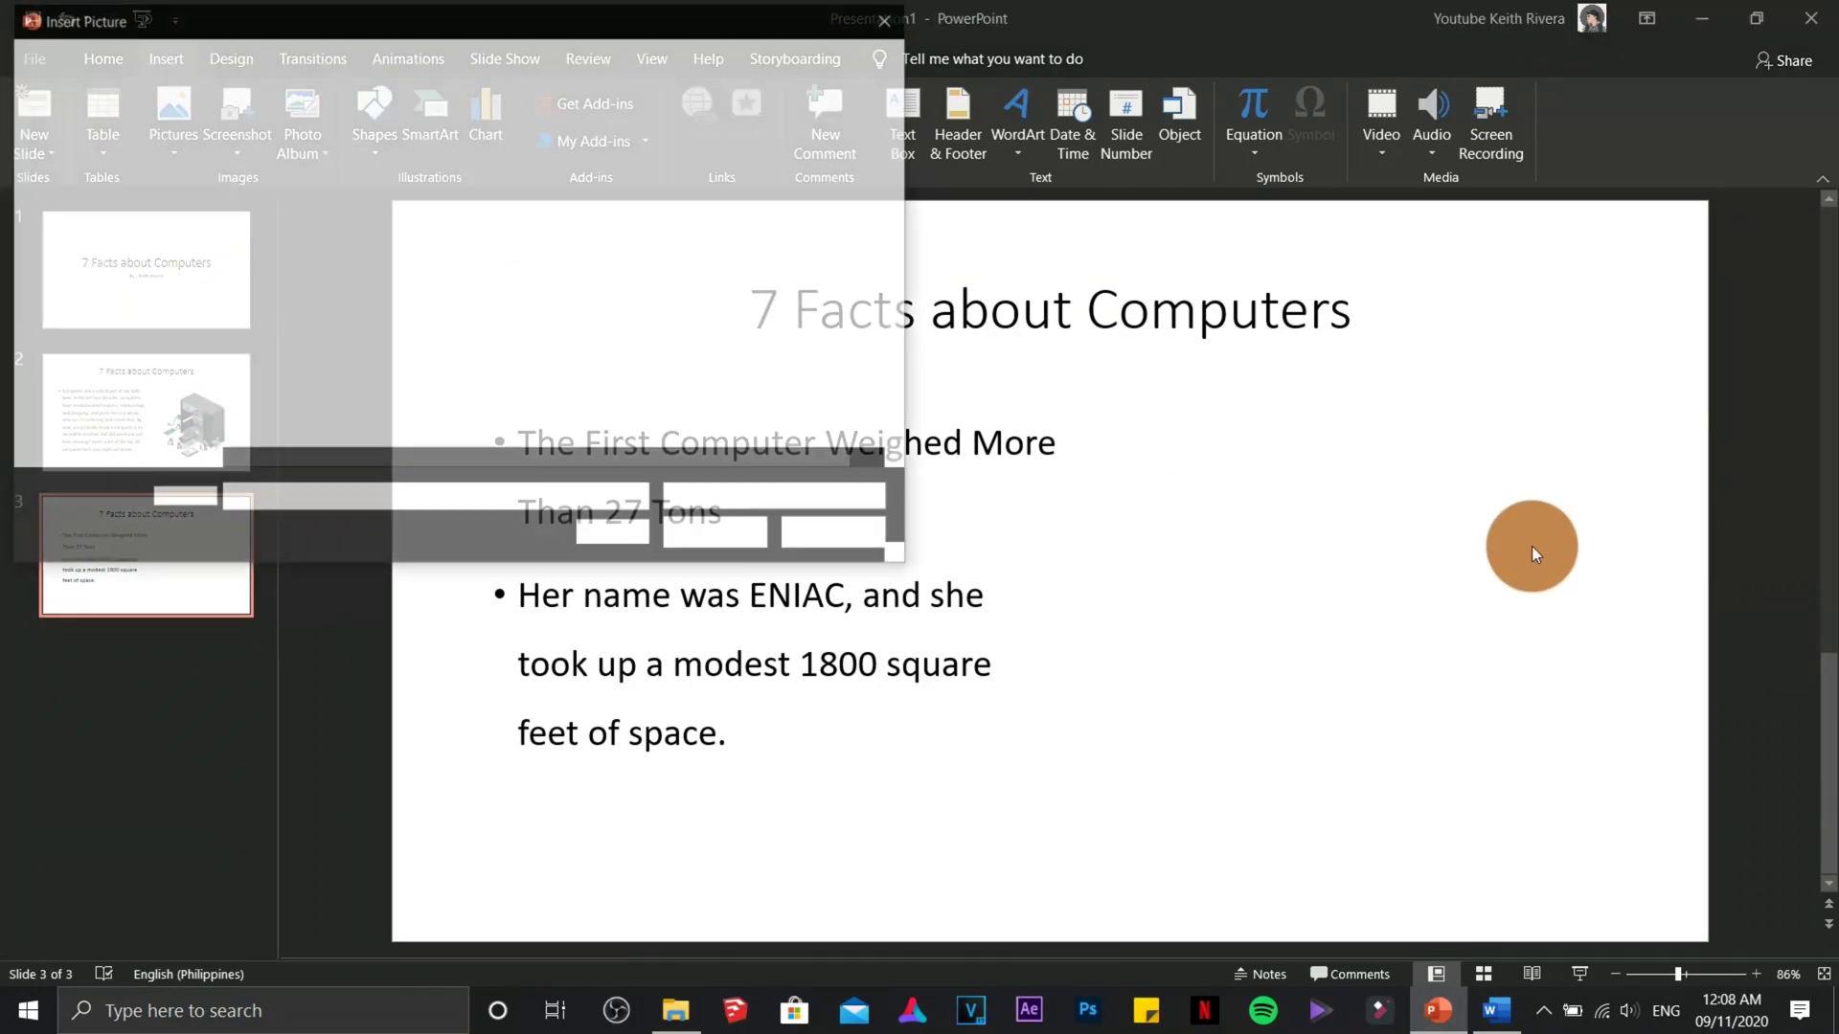
double_click(313, 203)
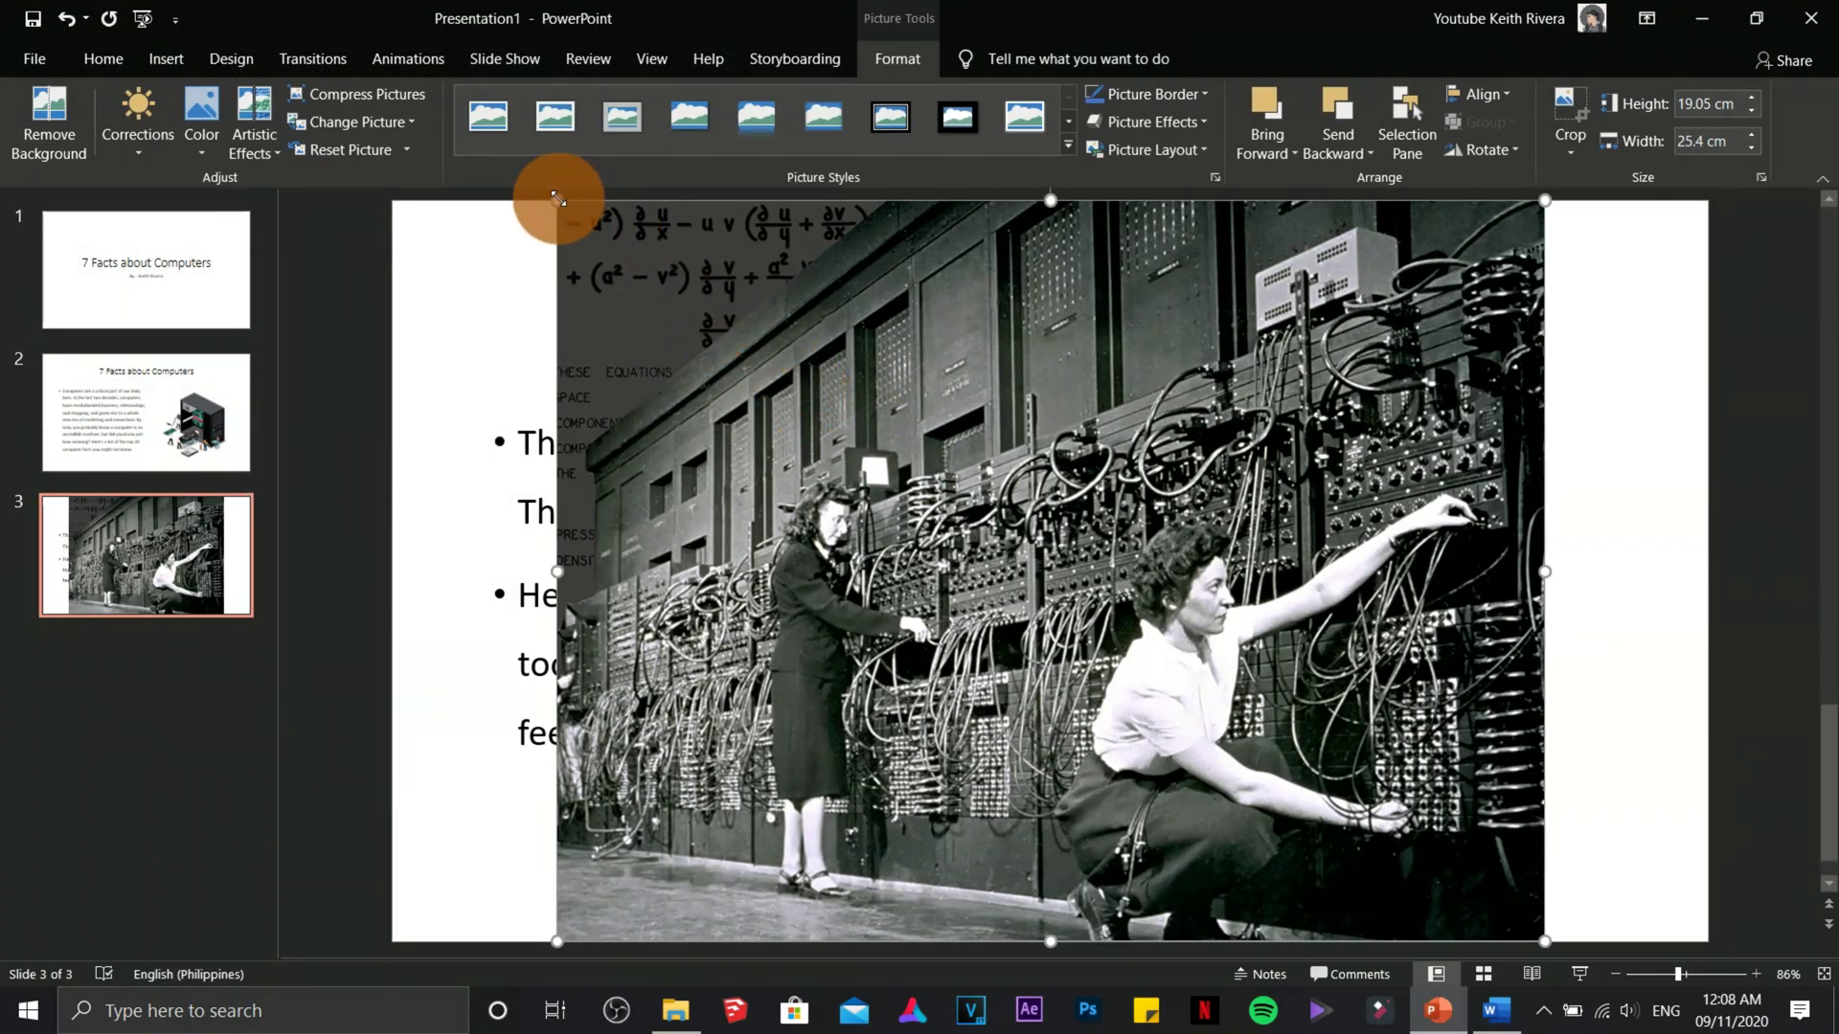
left_click_drag(556, 197, 1043, 628)
left_click_drag(1214, 768, 1301, 633)
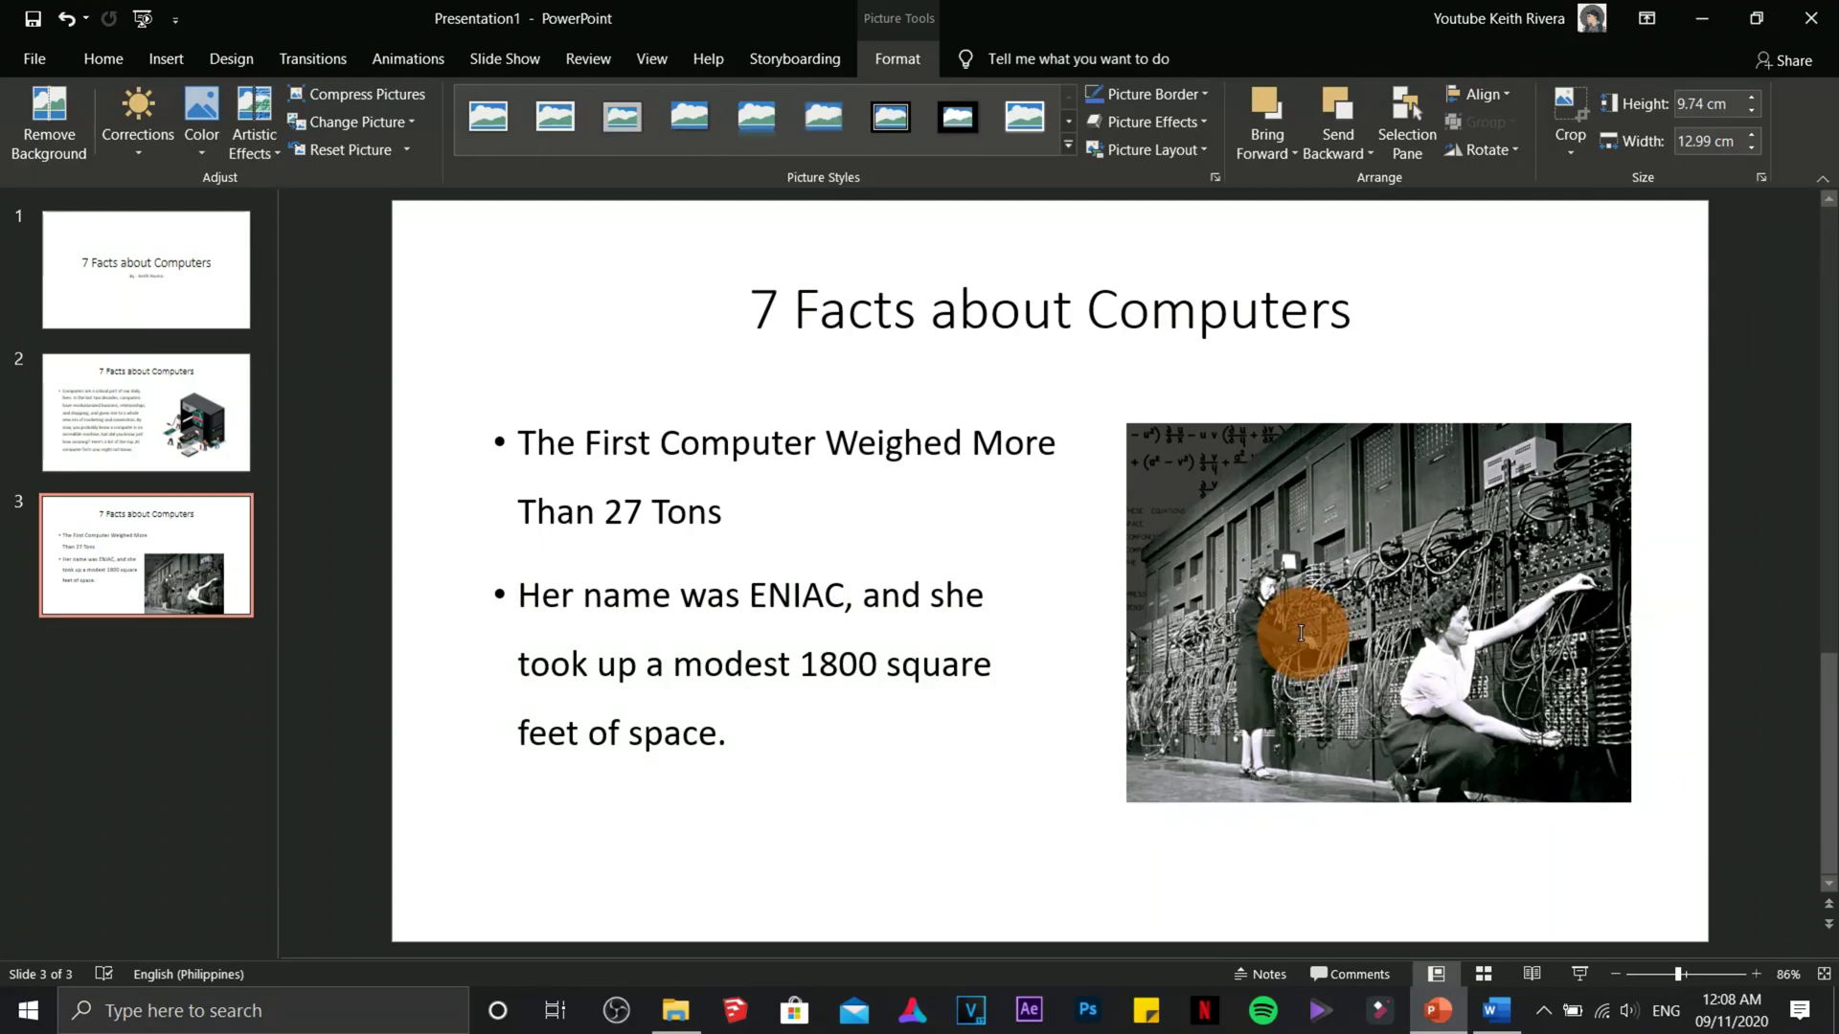
Narrow the bullet text box so the first bullet rewraps beside the photo
left_click(818, 670)
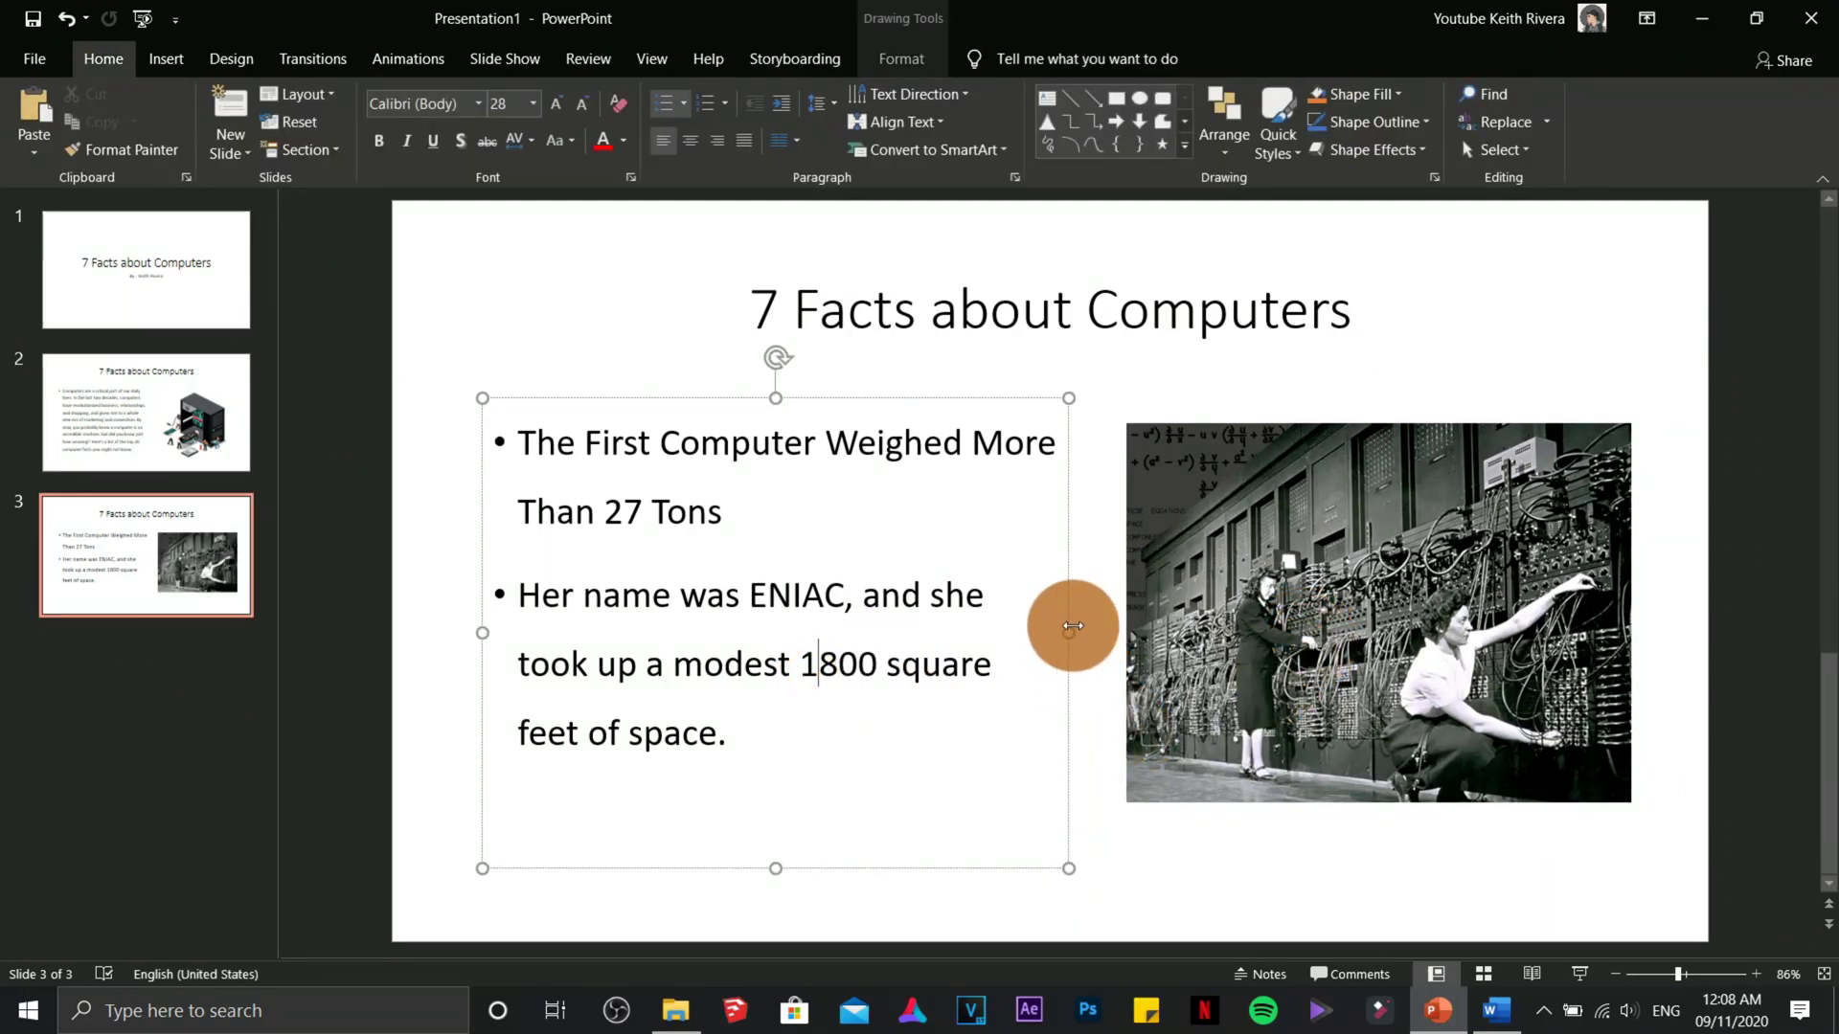
left_click_drag(1073, 625, 1067, 629)
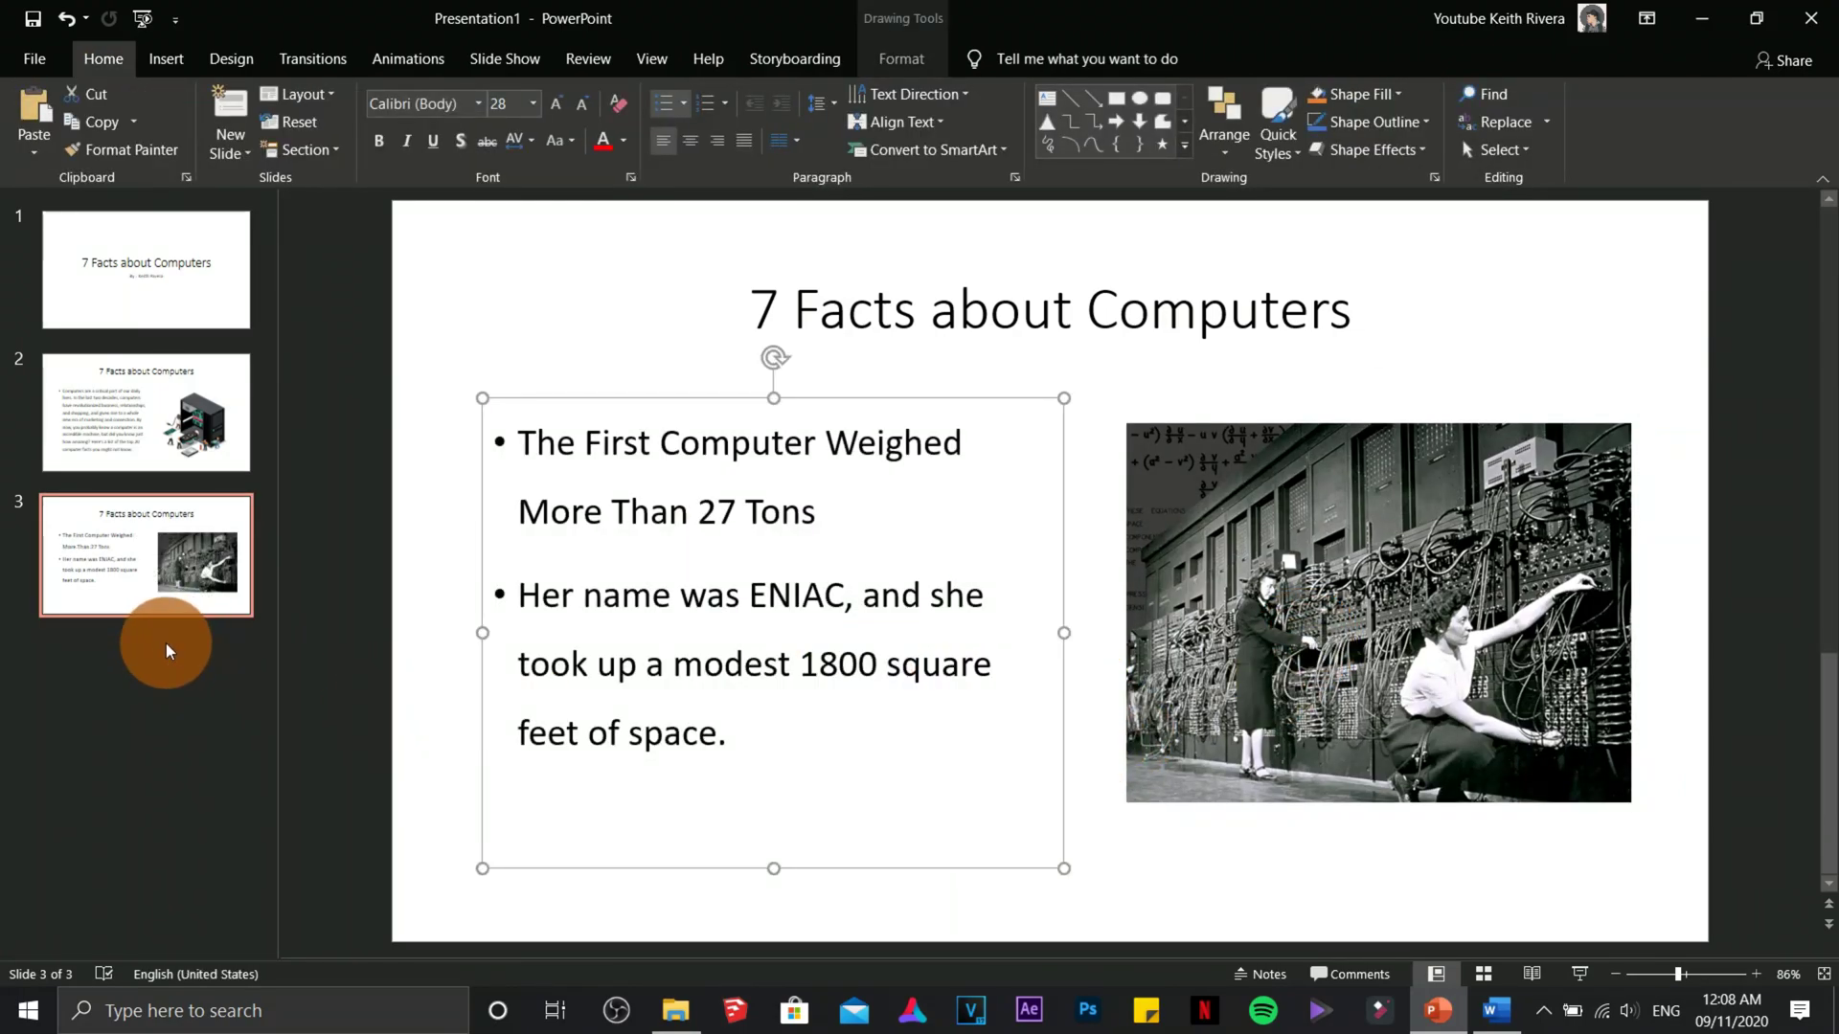
right_click(159, 589)
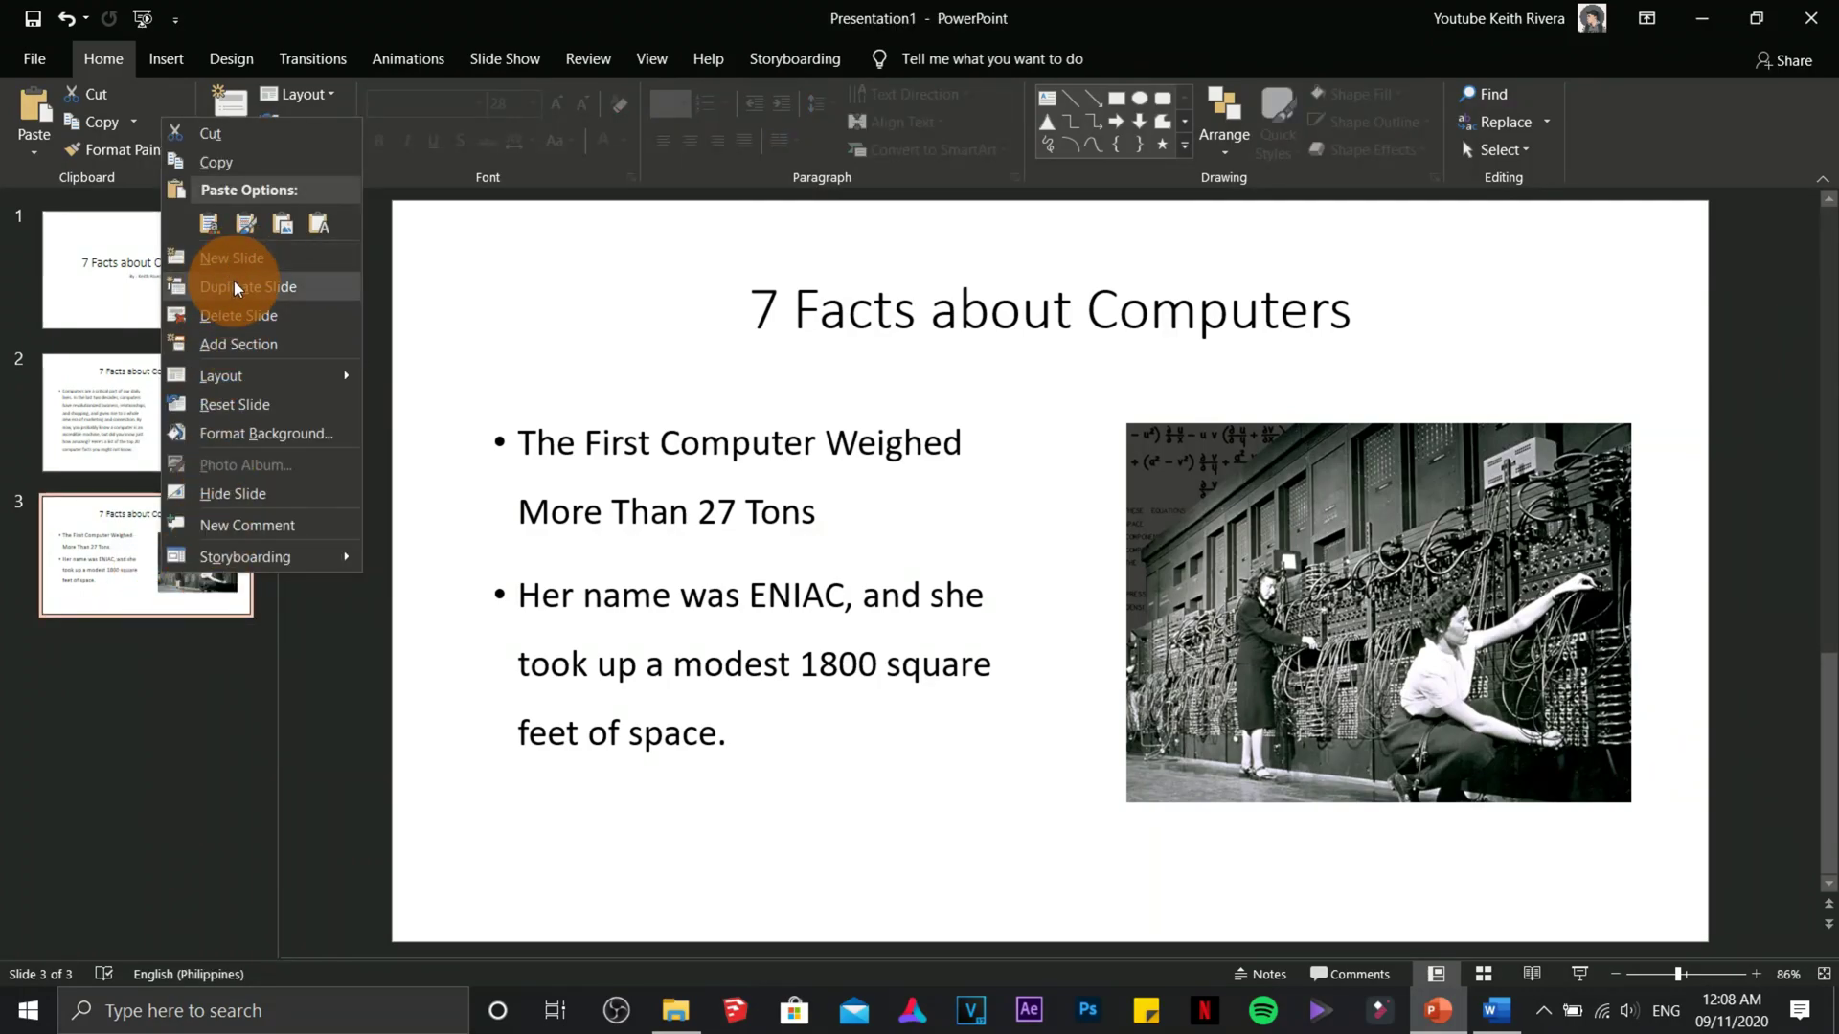
Duplicate slide 3 as slide 4 and paste the 90% currency fact from Word over its bullets
left_click(233, 286)
left_click(124, 718)
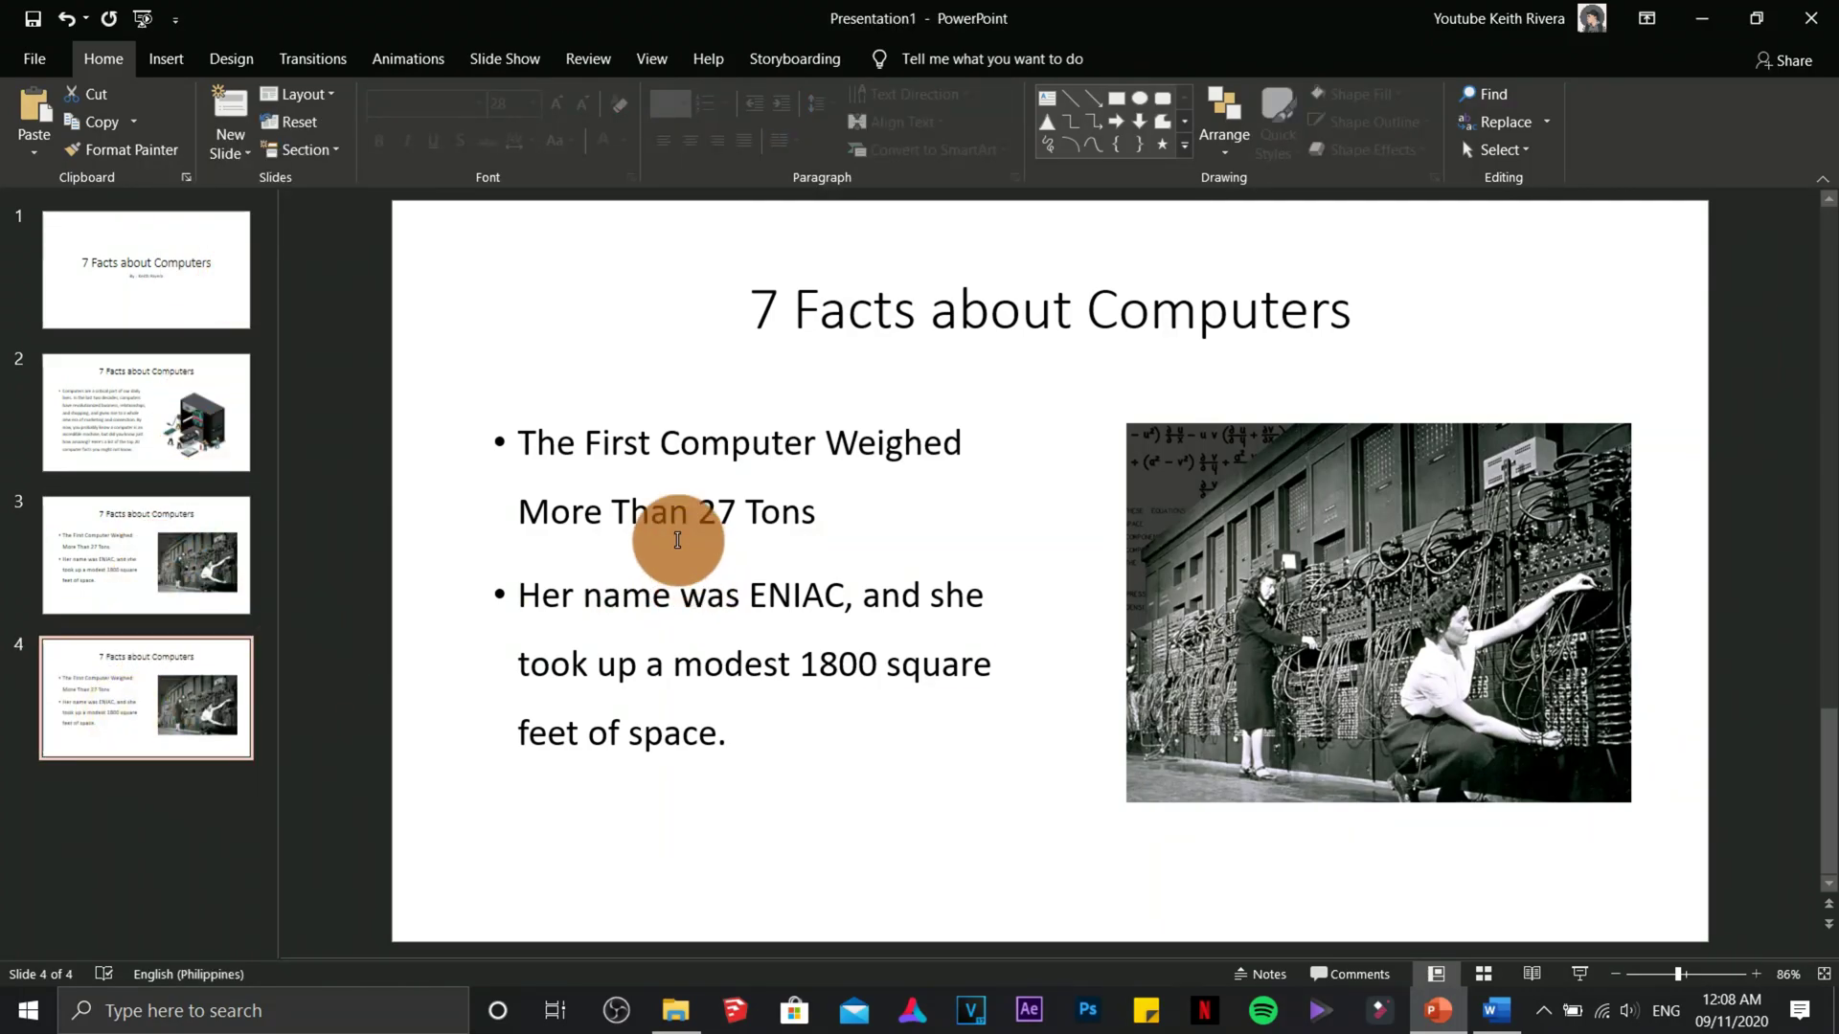
left_click(680, 542)
key("alt+Tab")
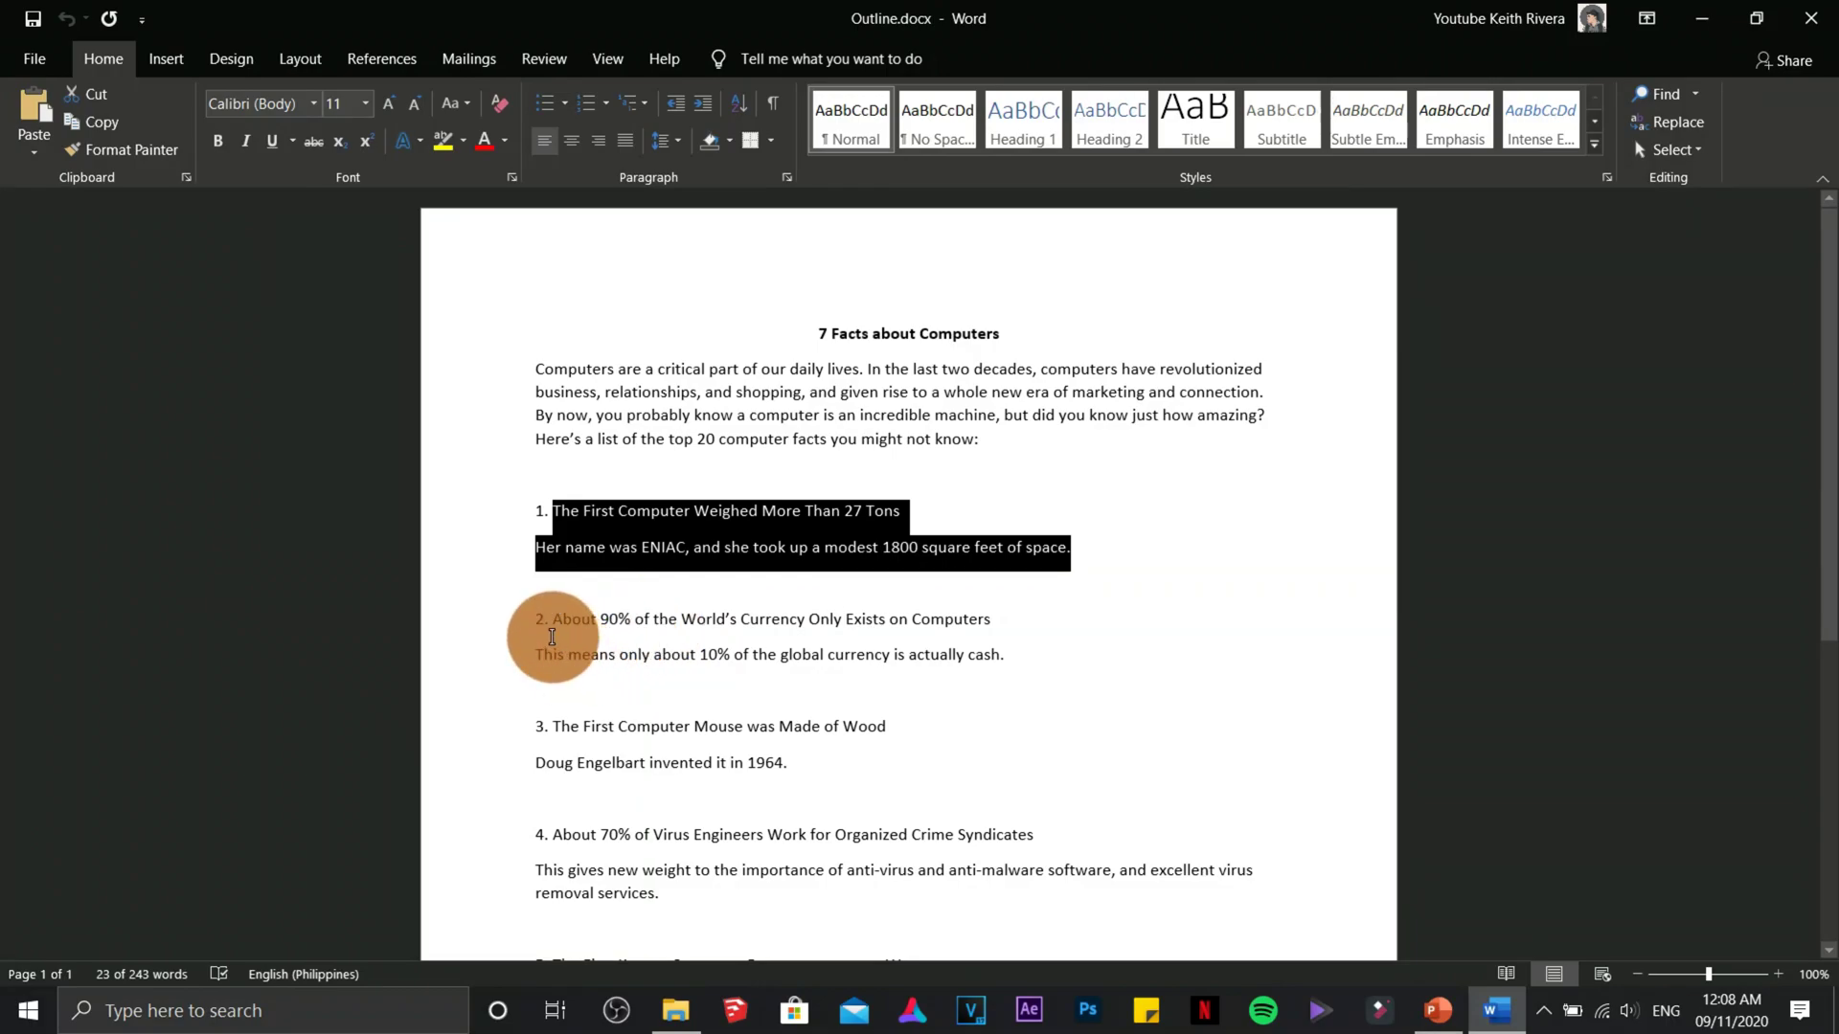
left_click_drag(551, 617, 1006, 657)
key("ctrl+c")
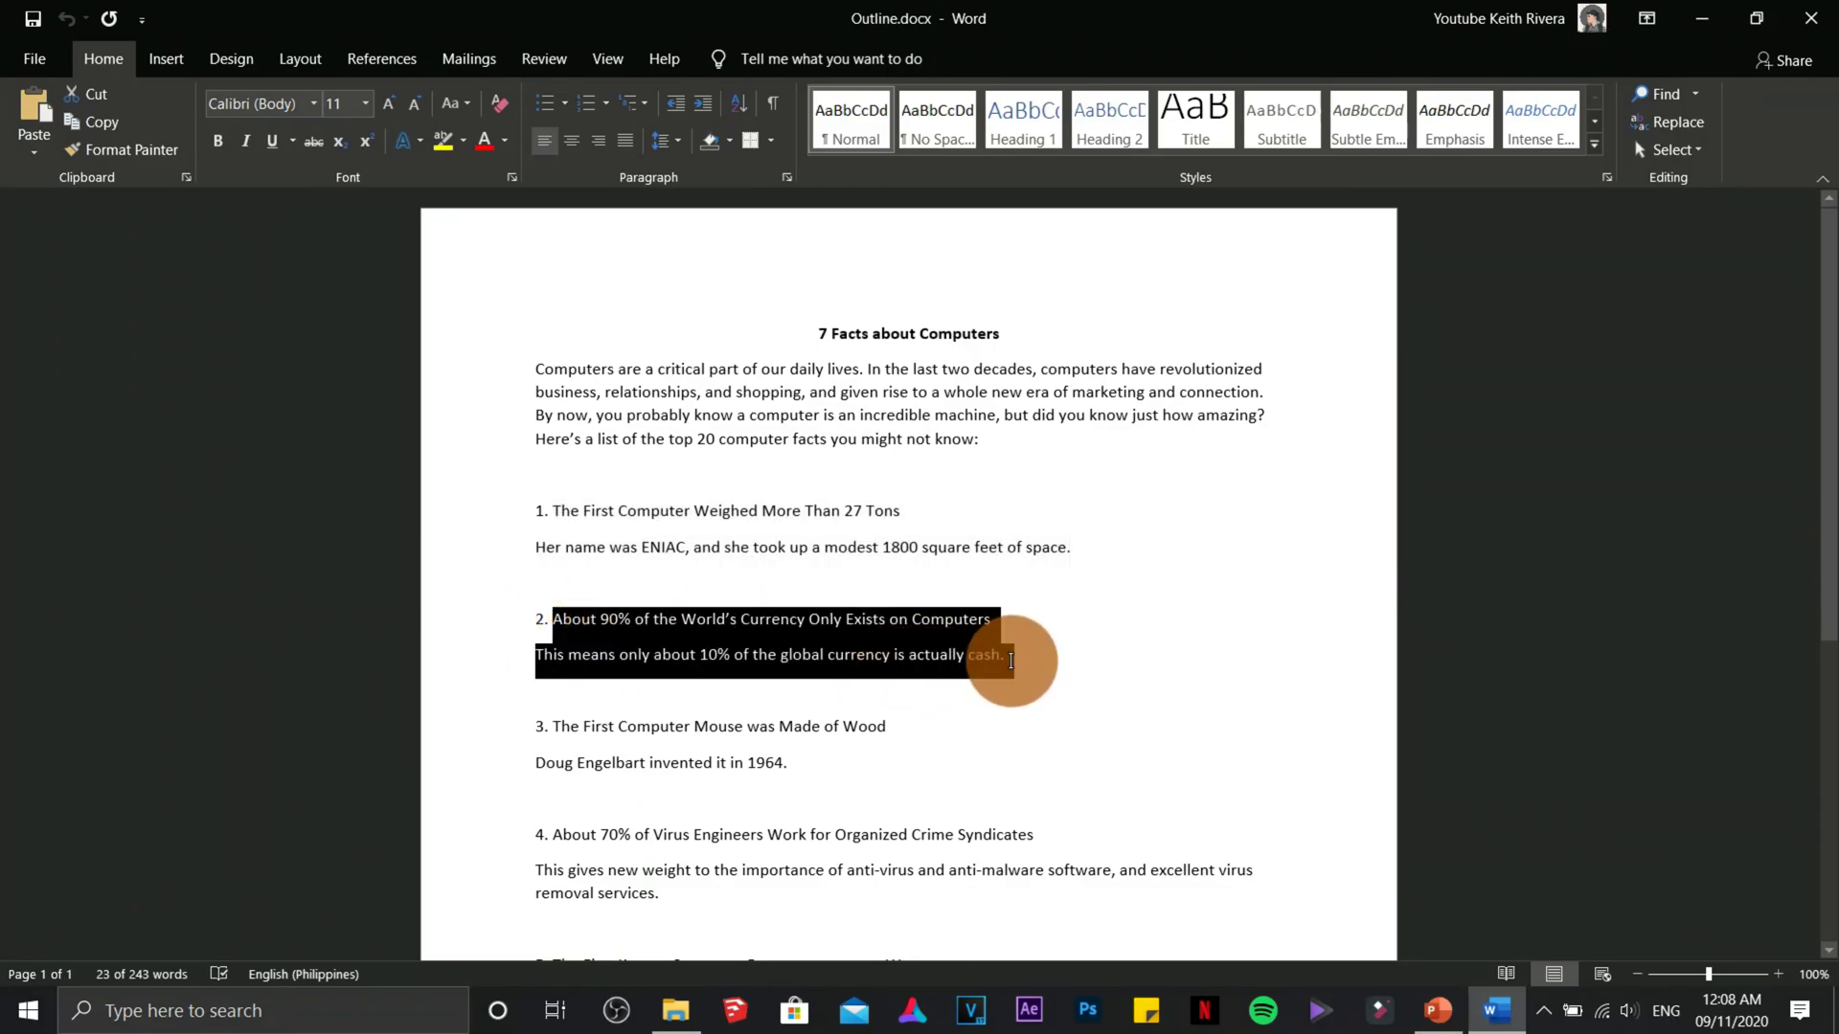
key("alt+Tab")
key("ctrl+v")
Replace slide 4's ENIAC photo with 2 Currency.jpg, shrunk to fit beside the text
left_click(1149, 657)
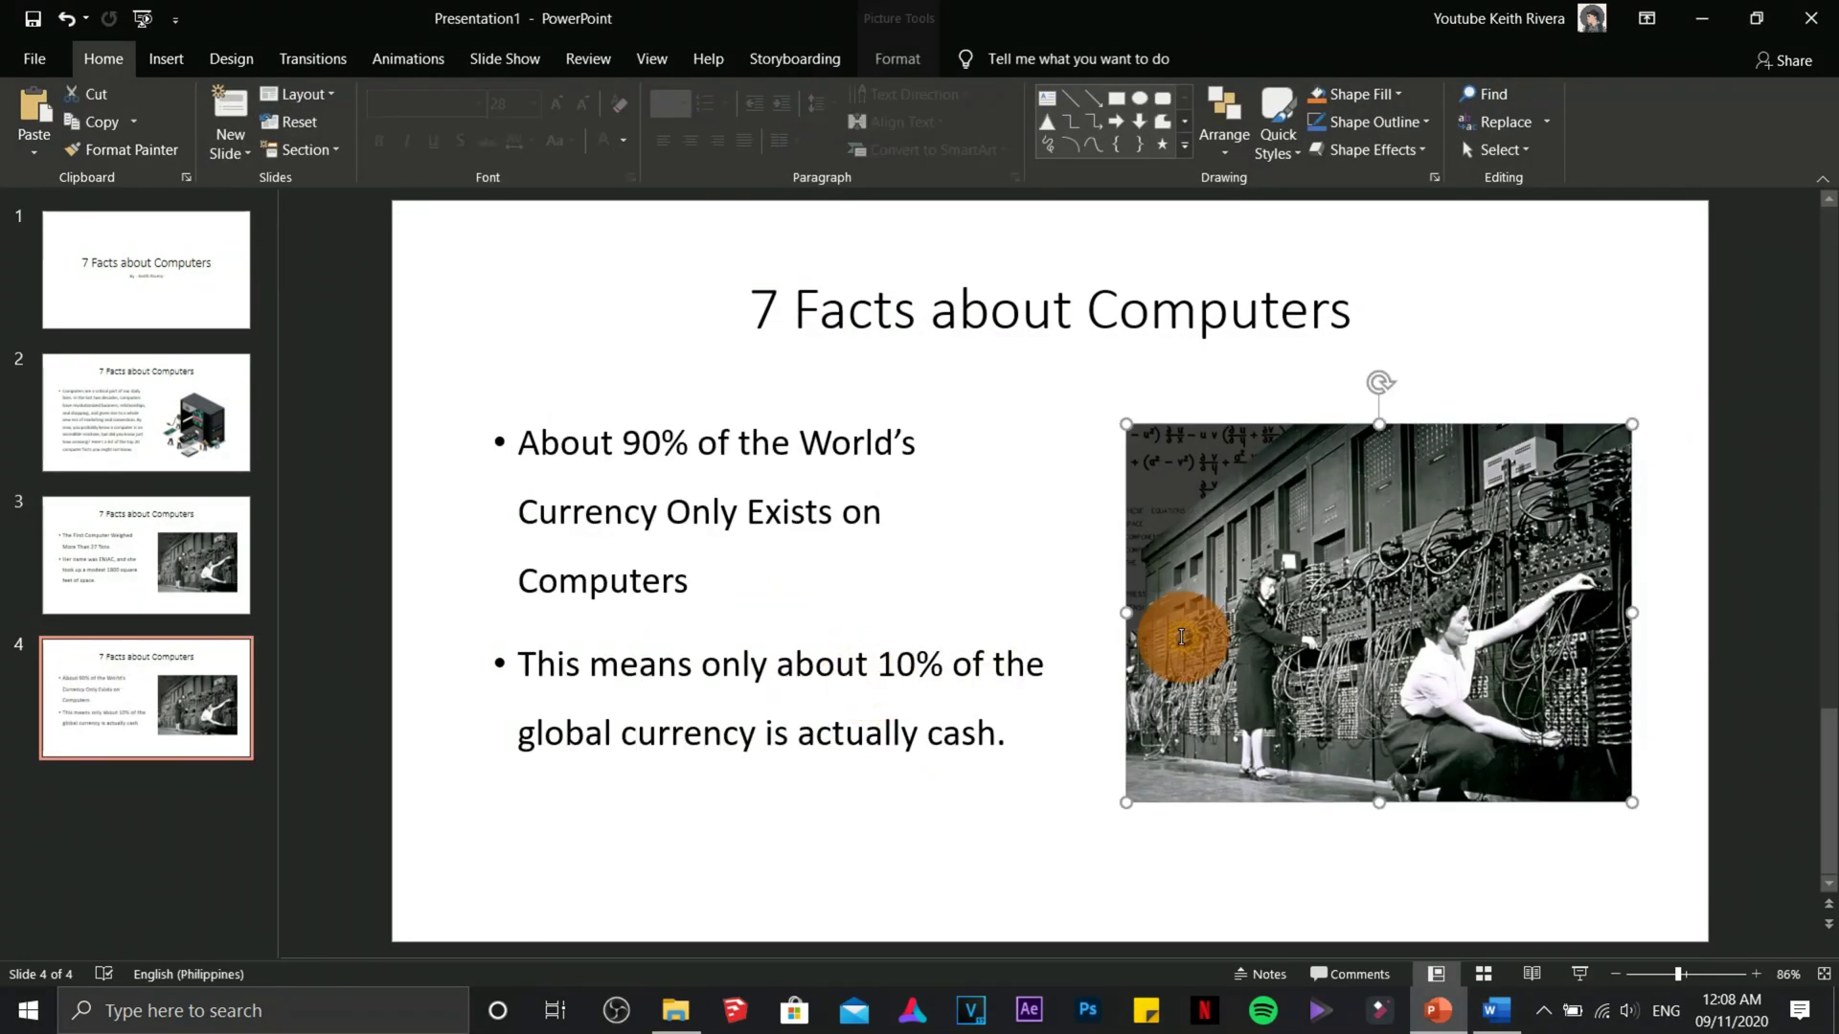
key("Delete")
key("alt+Tab")
key("alt+Tab")
left_click(166, 58)
left_click(182, 139)
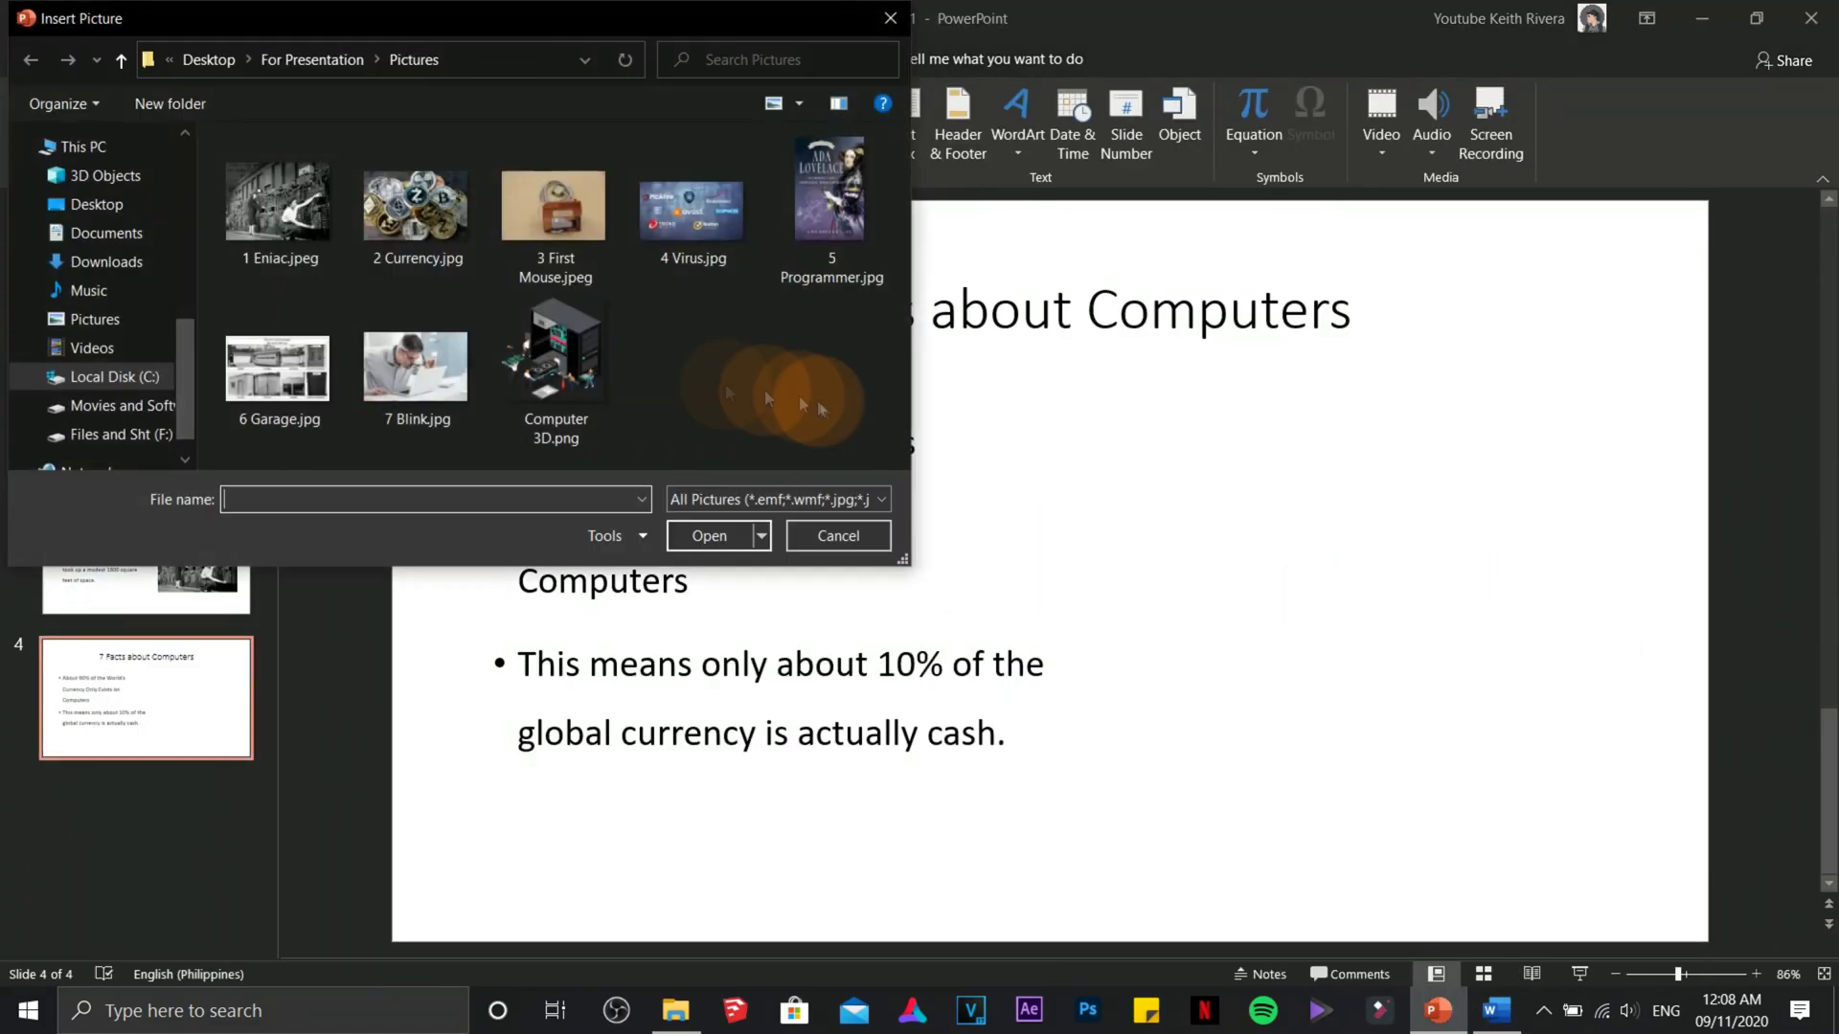
double_click(799, 395)
key("Delete")
left_click(165, 59)
left_click(182, 139)
left_click(206, 226)
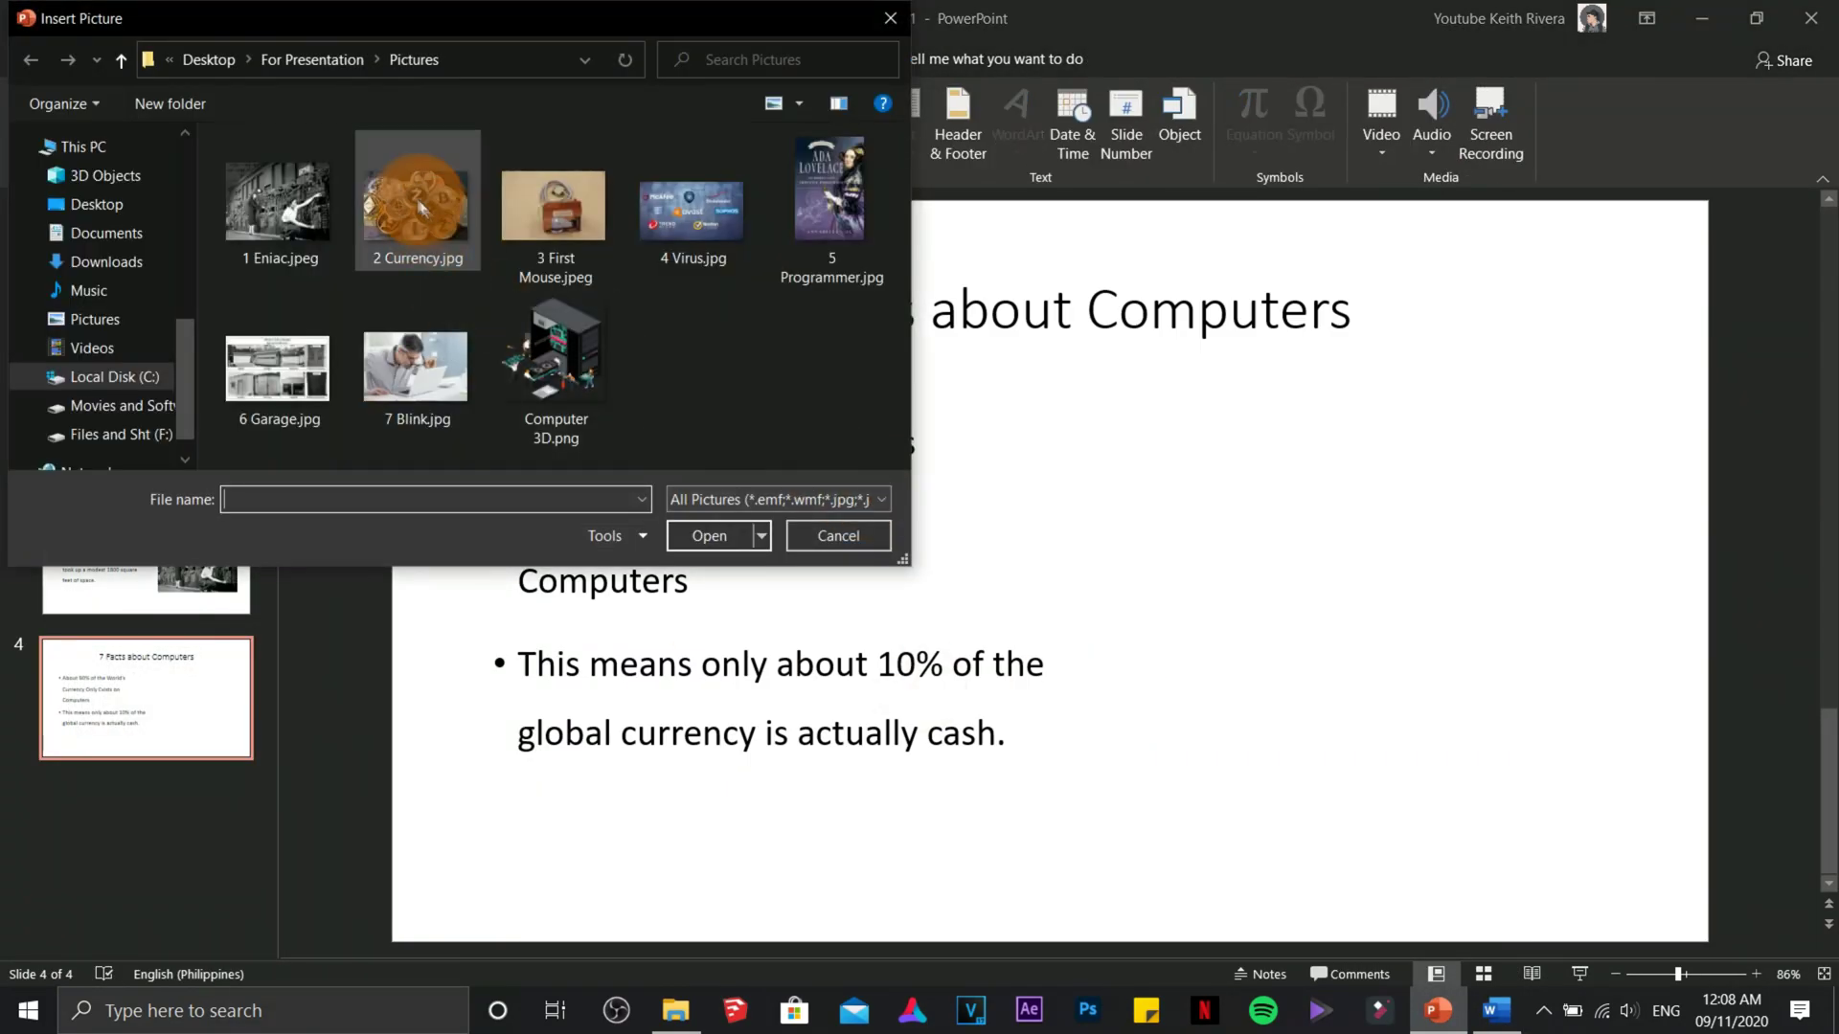
double_click(415, 192)
left_click_drag(1033, 406, 1088, 413)
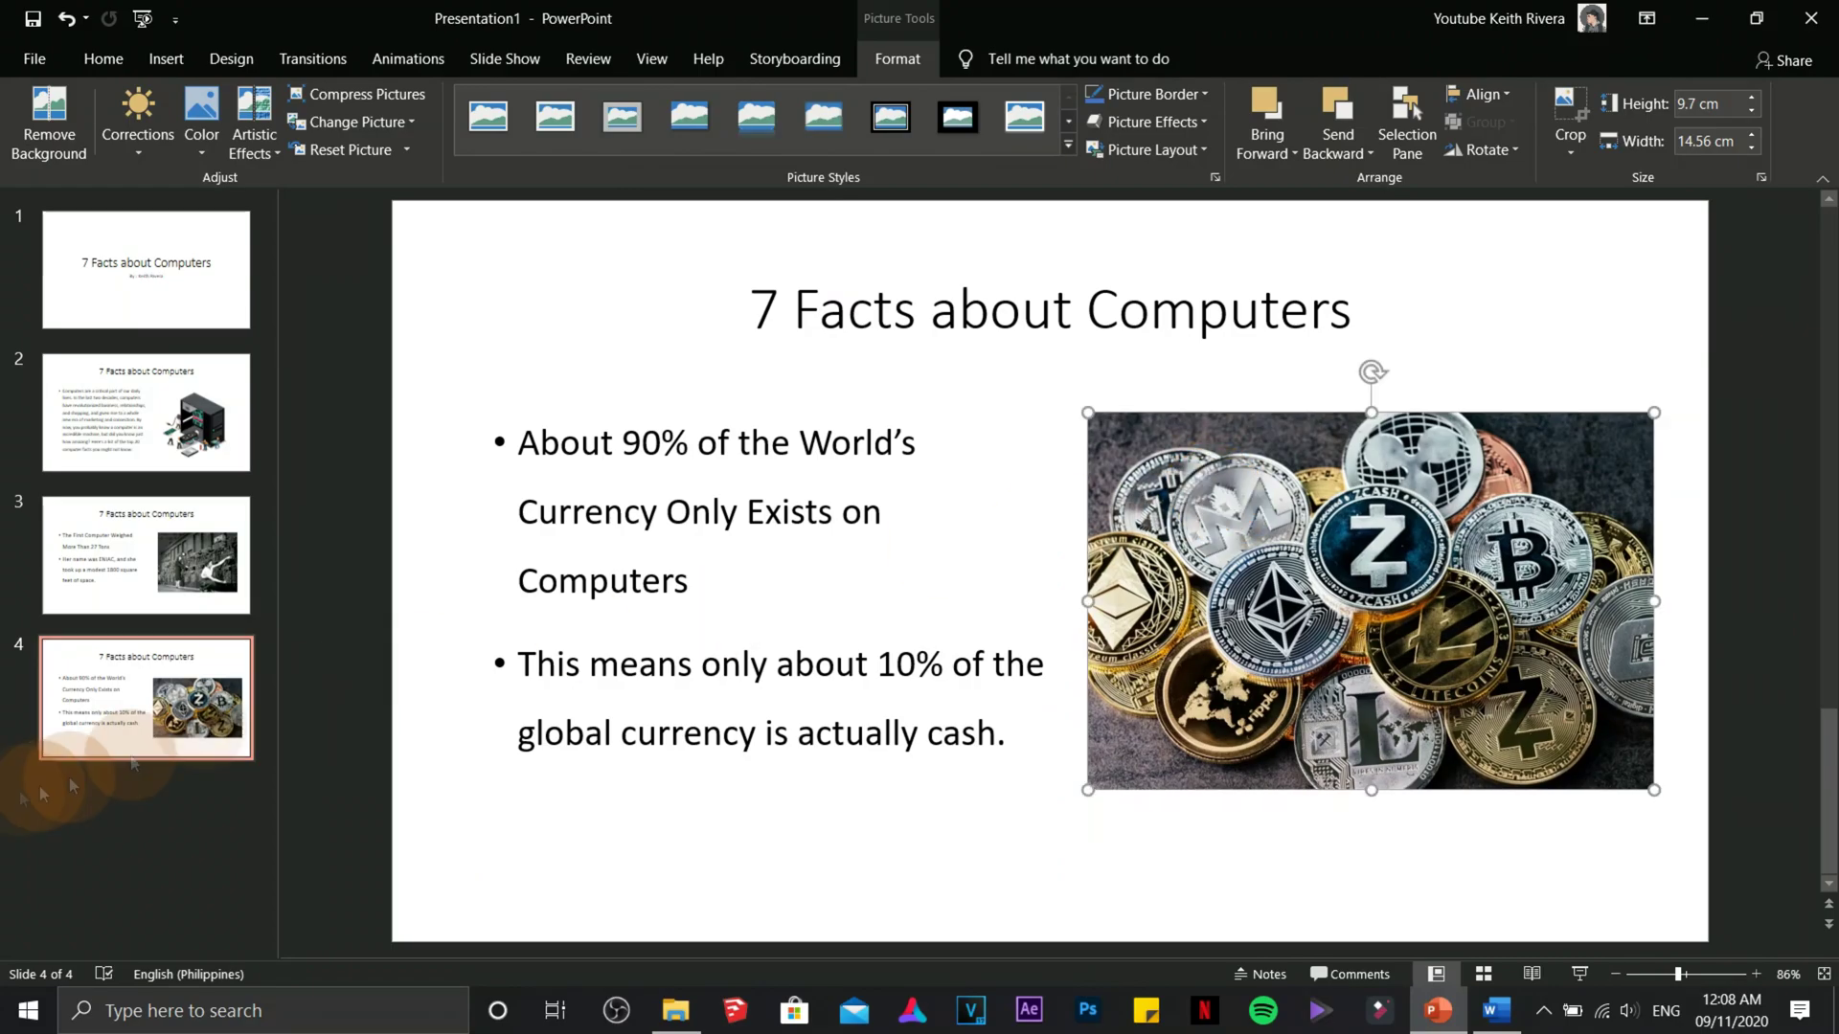
Add slide 5 as a copy after slide 4 and place the cursor in its body text
left_click(144, 709)
key("Return")
left_click(615, 399)
Clear slide 5's bullets and paste the wooden first-mouse fact (fact 3) from Word
key("ctrl+a")
key("Delete")
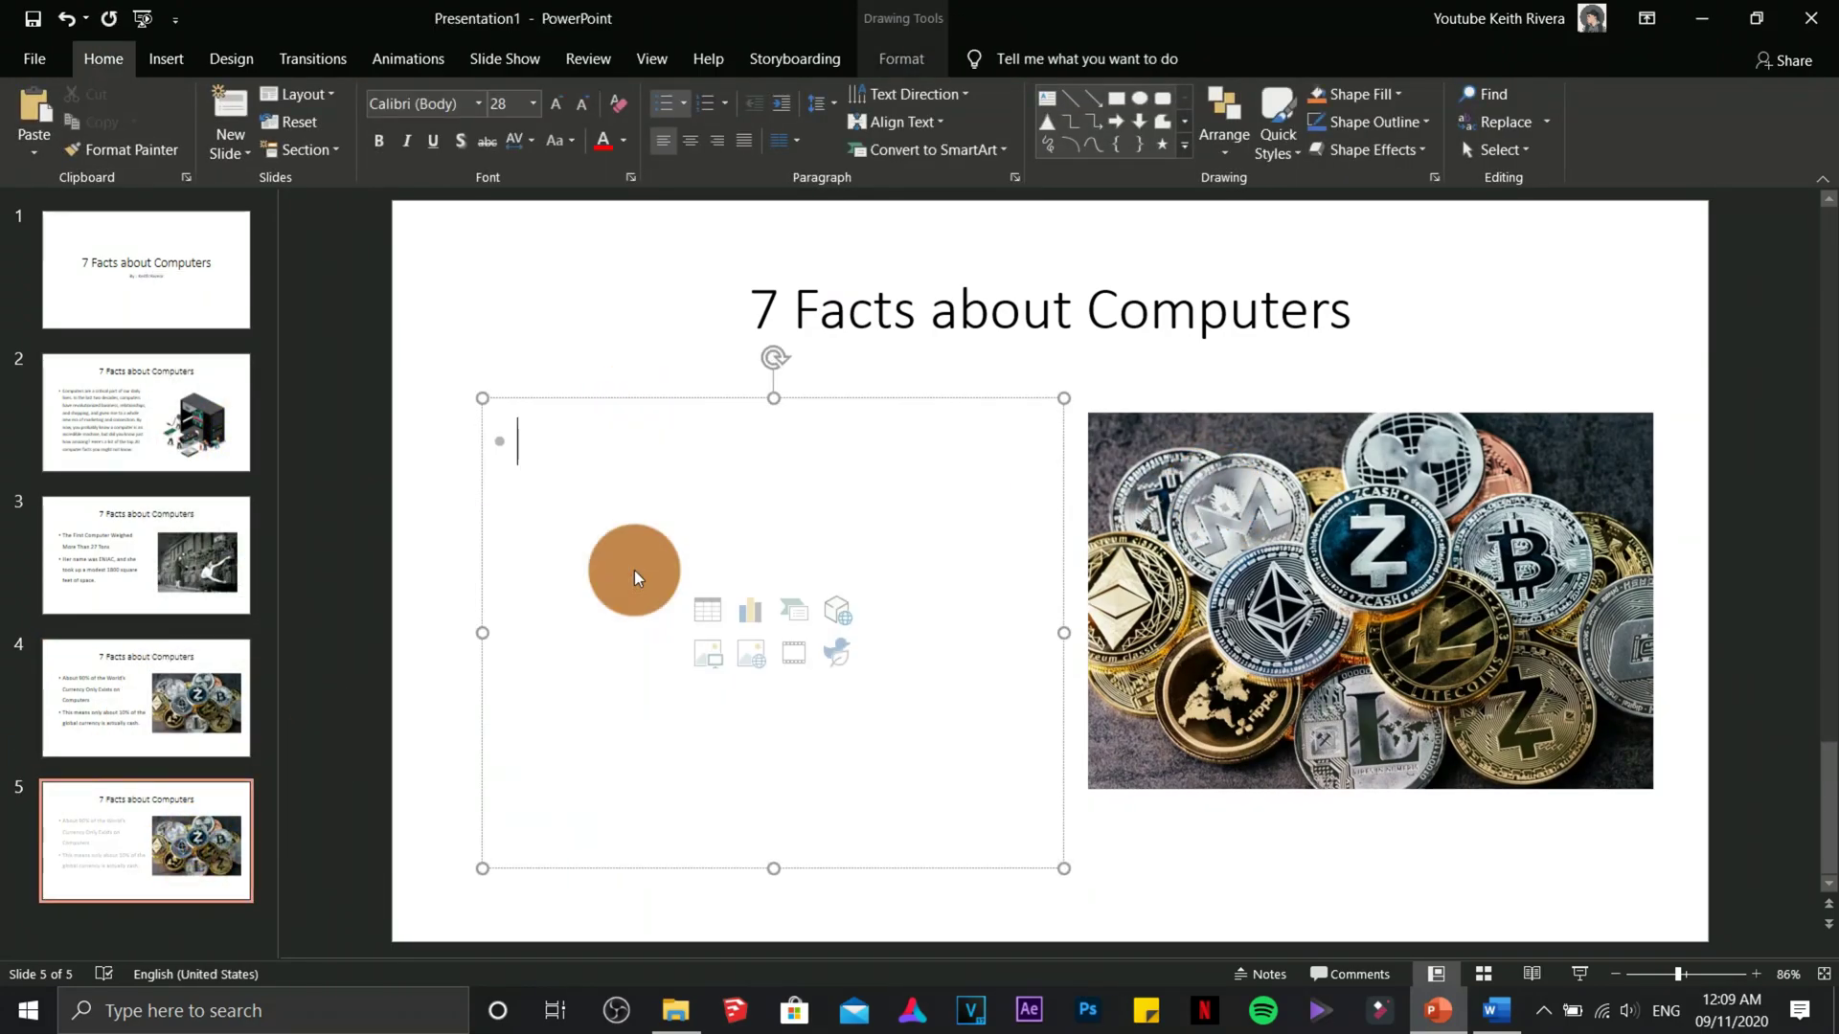
key("alt+Tab")
left_click_drag(553, 726, 787, 772)
key("ctrl+c")
right_click(788, 772)
left_click(820, 422)
key("alt+Tab")
right_click(609, 461)
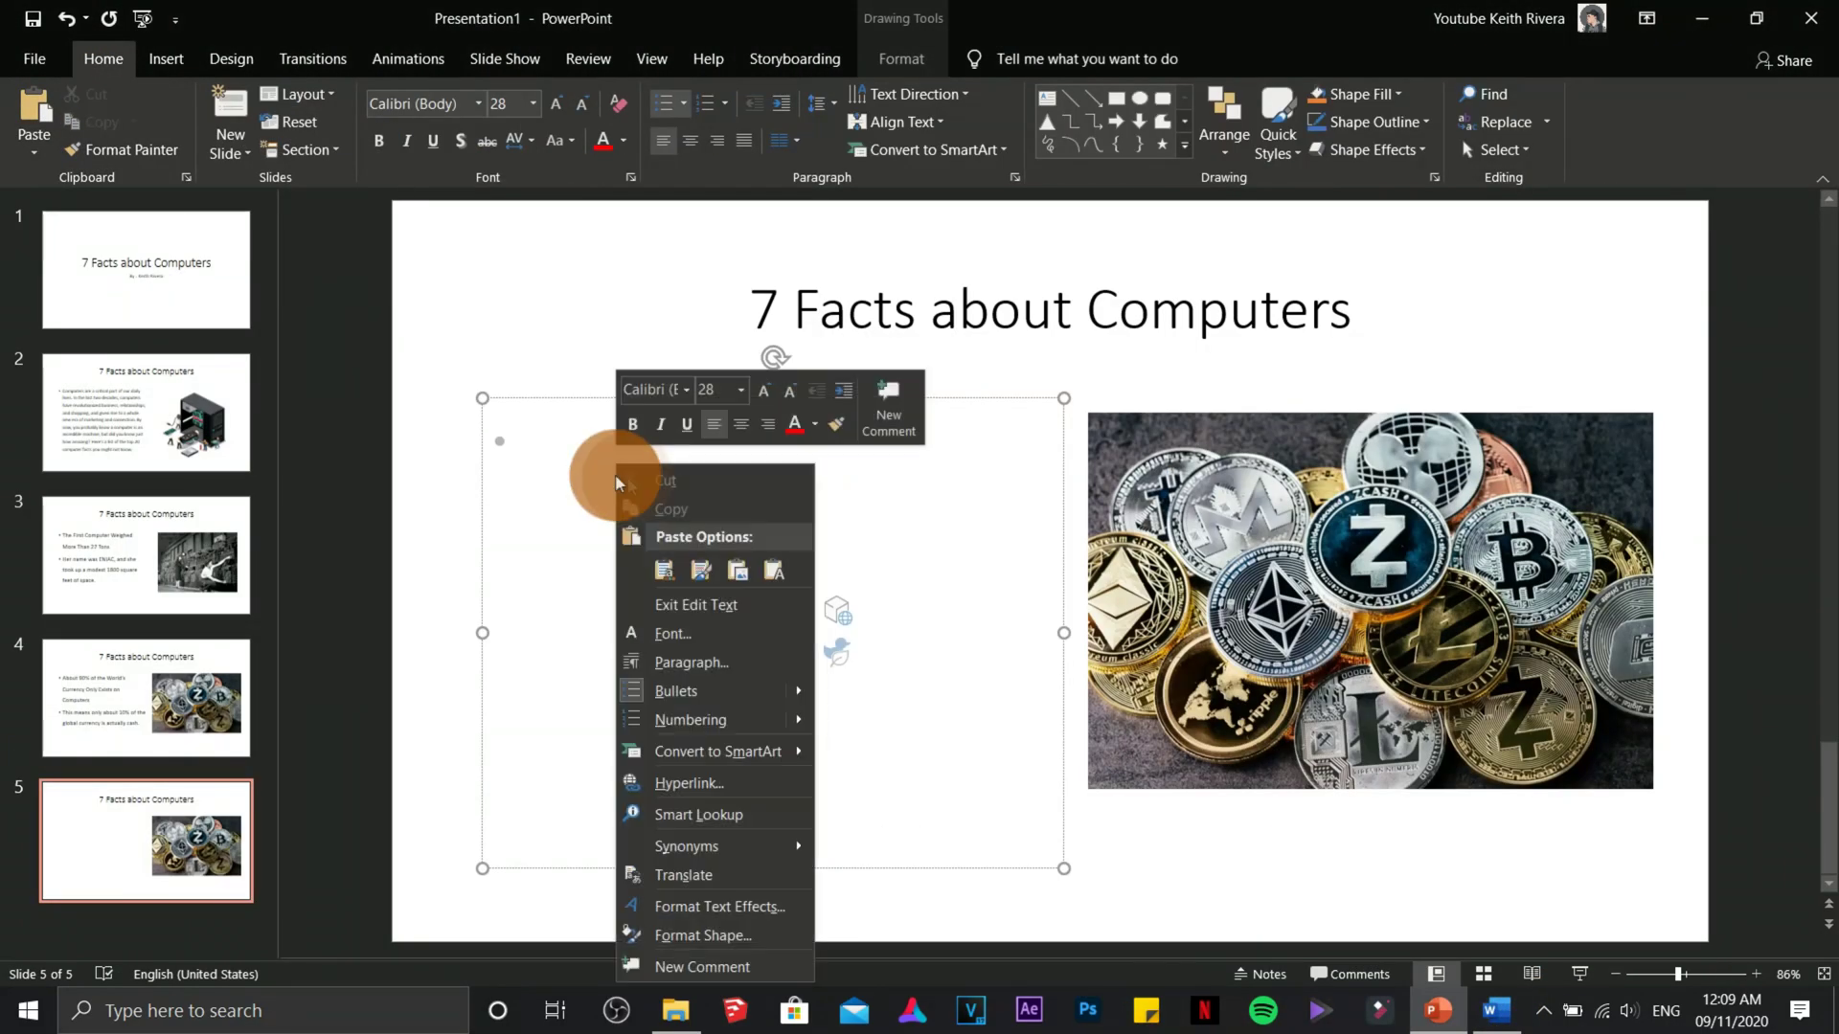
left_click(699, 526)
Replace the coins photo with 3 First Mouse.jpeg, sized 12.73 × 19.09 cm and moved up beside the bullets
left_click(1203, 534)
key("Delete")
left_click(166, 58)
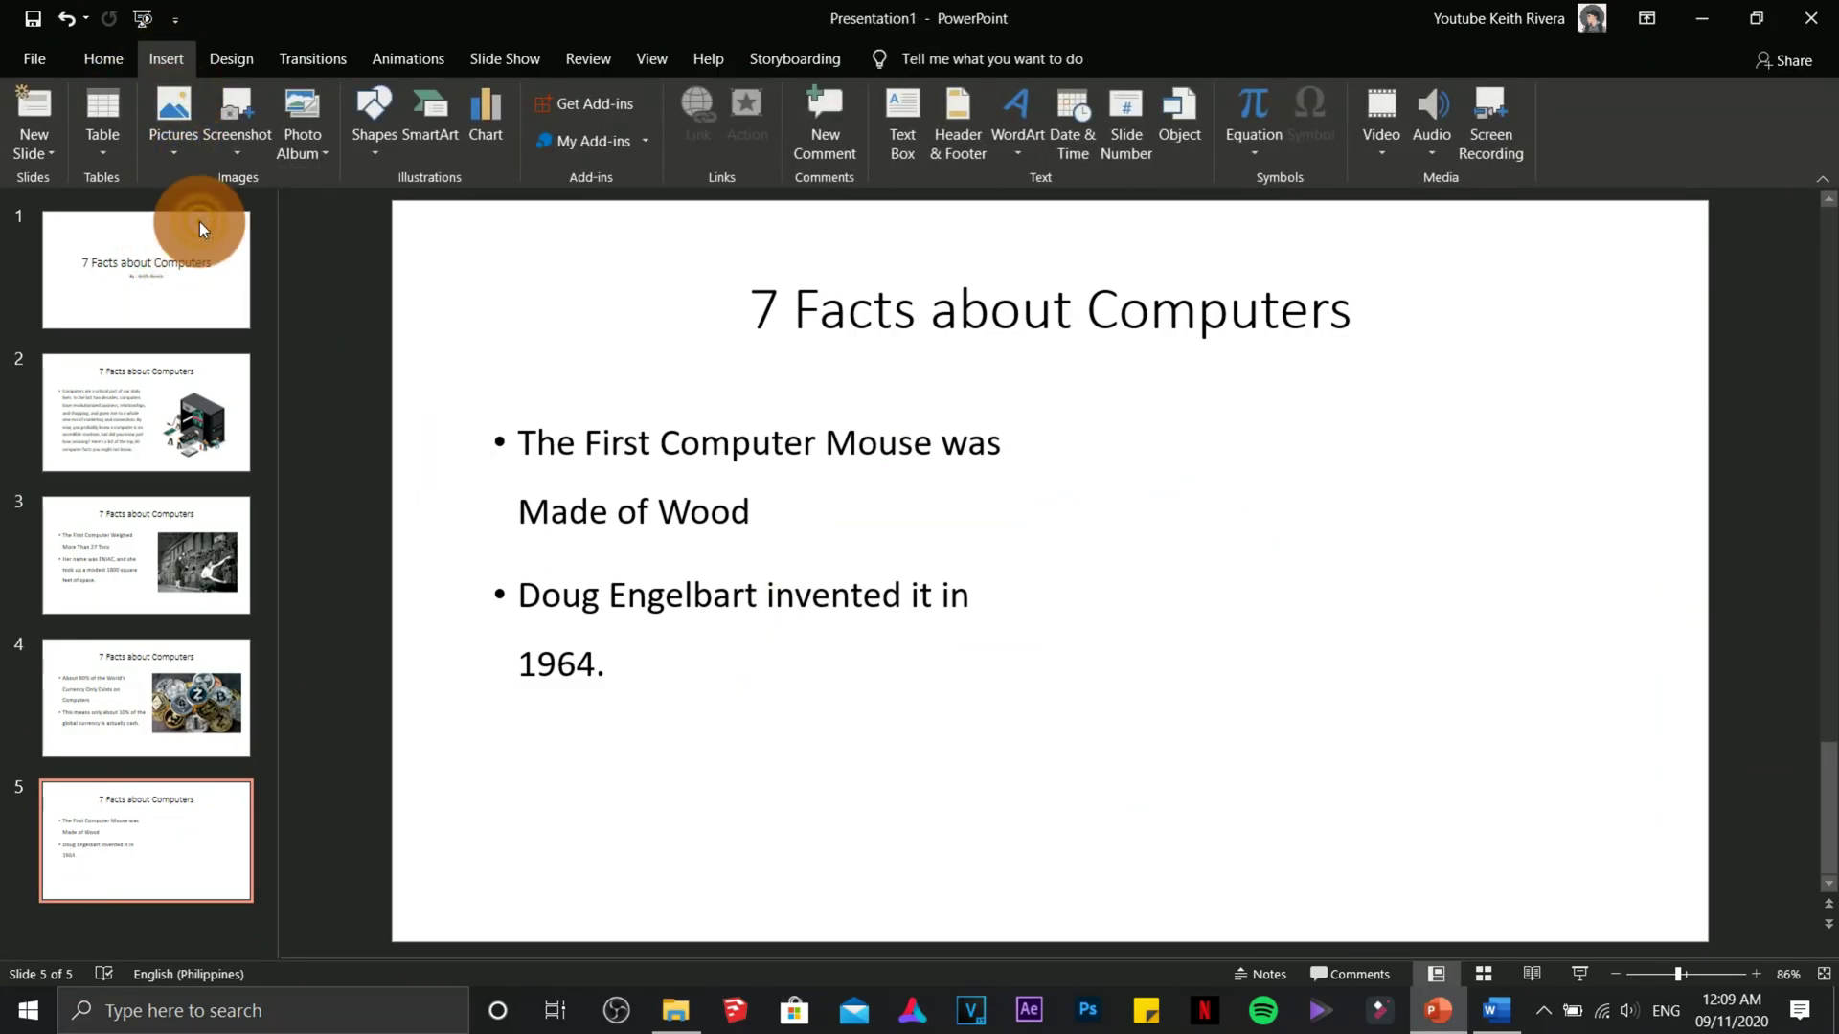
left_click(189, 119)
double_click(567, 199)
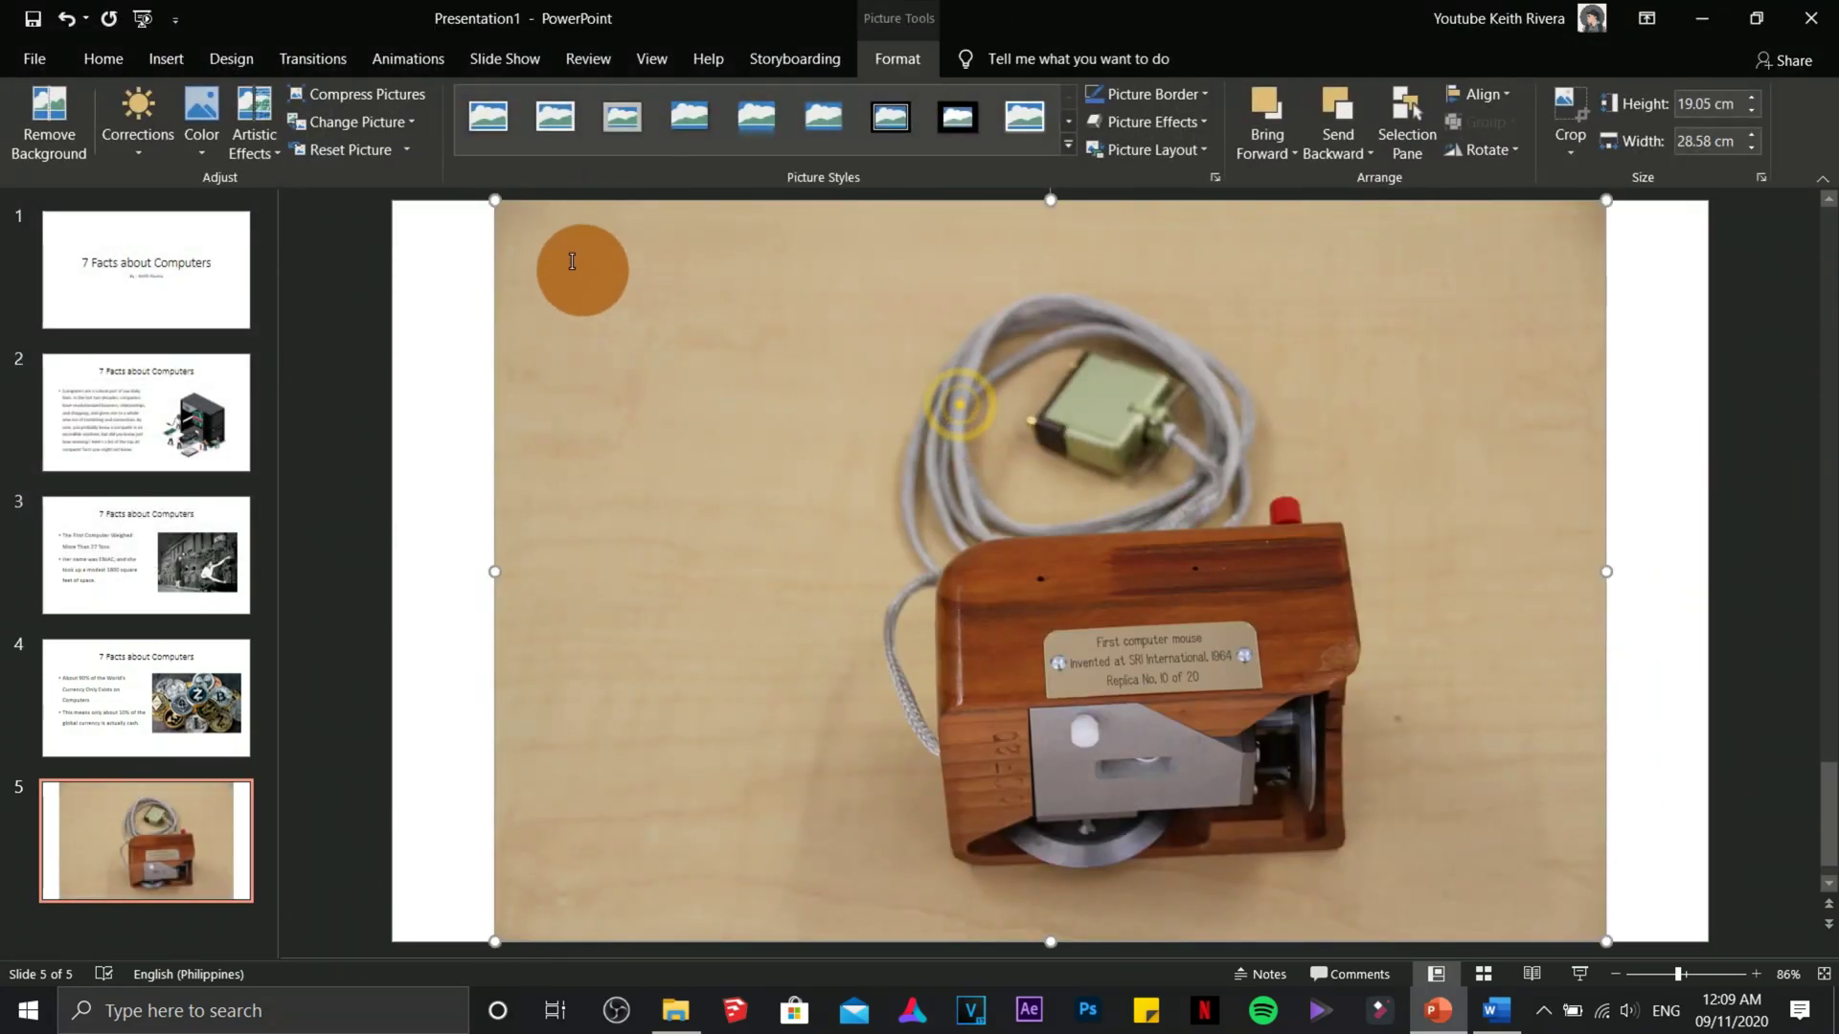
left_click_drag(492, 198, 862, 442)
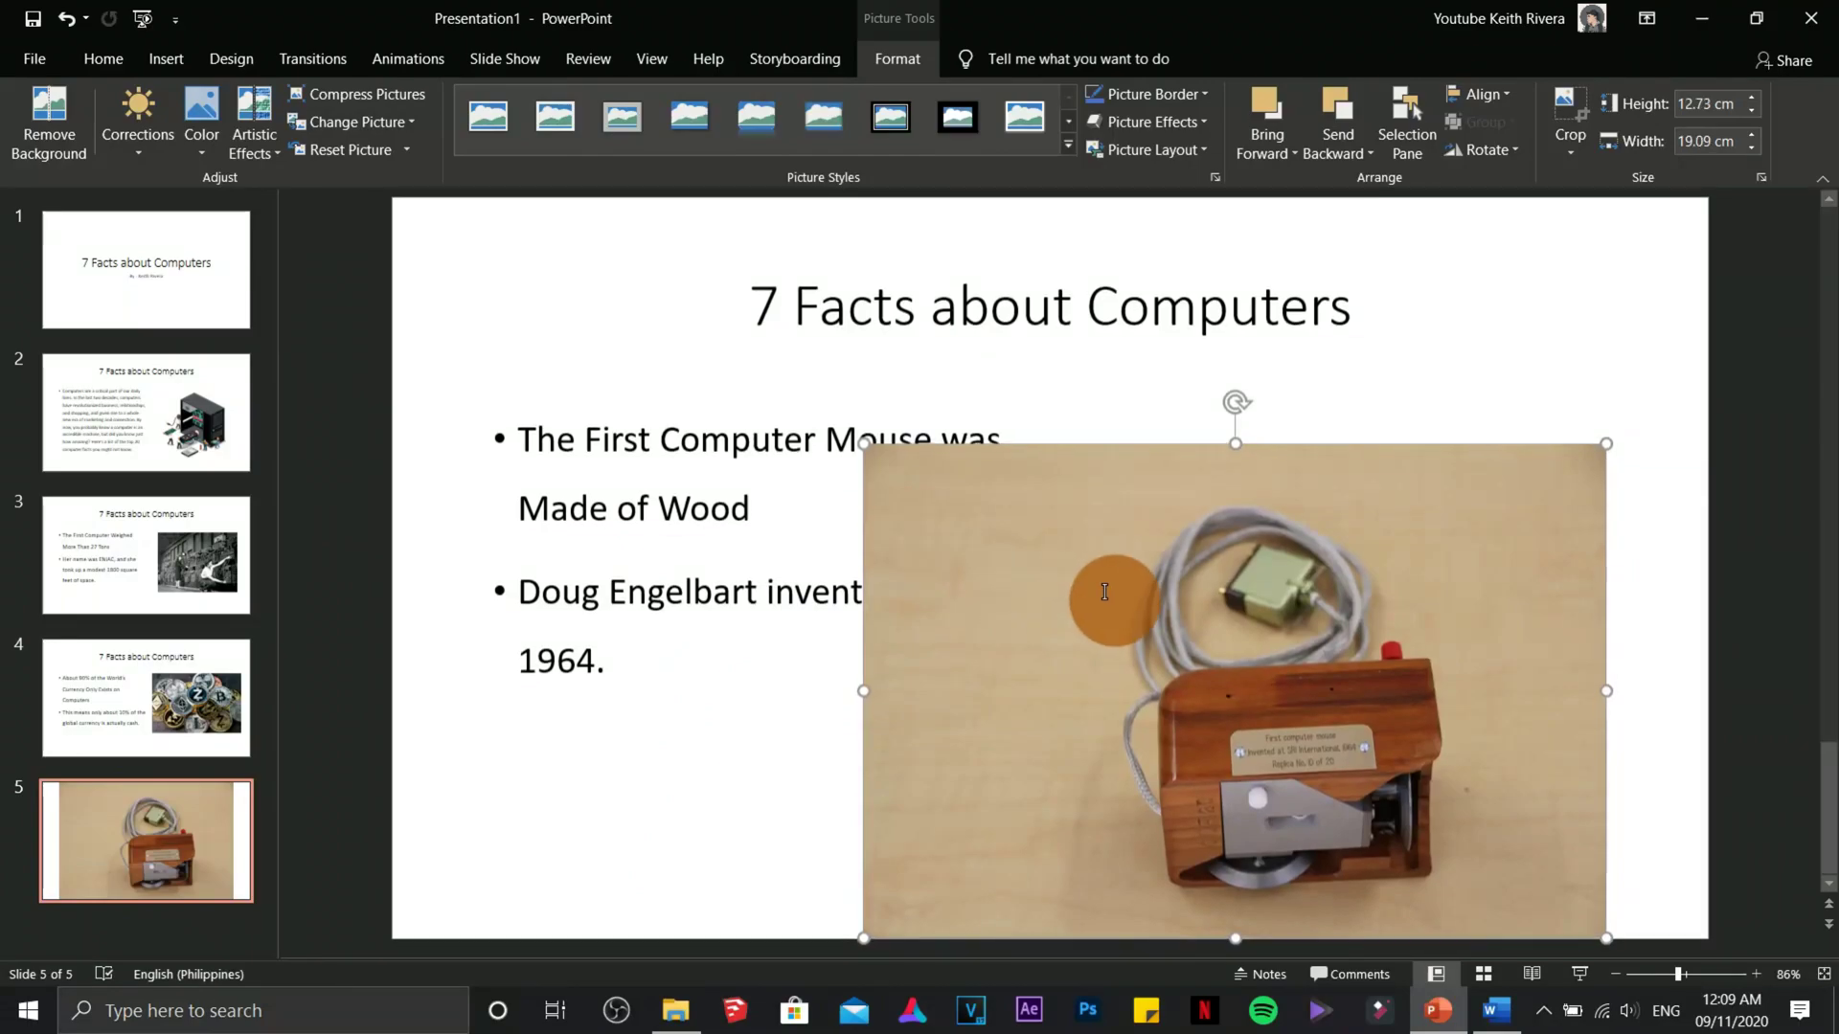
left_click_drag(1106, 591, 1086, 494)
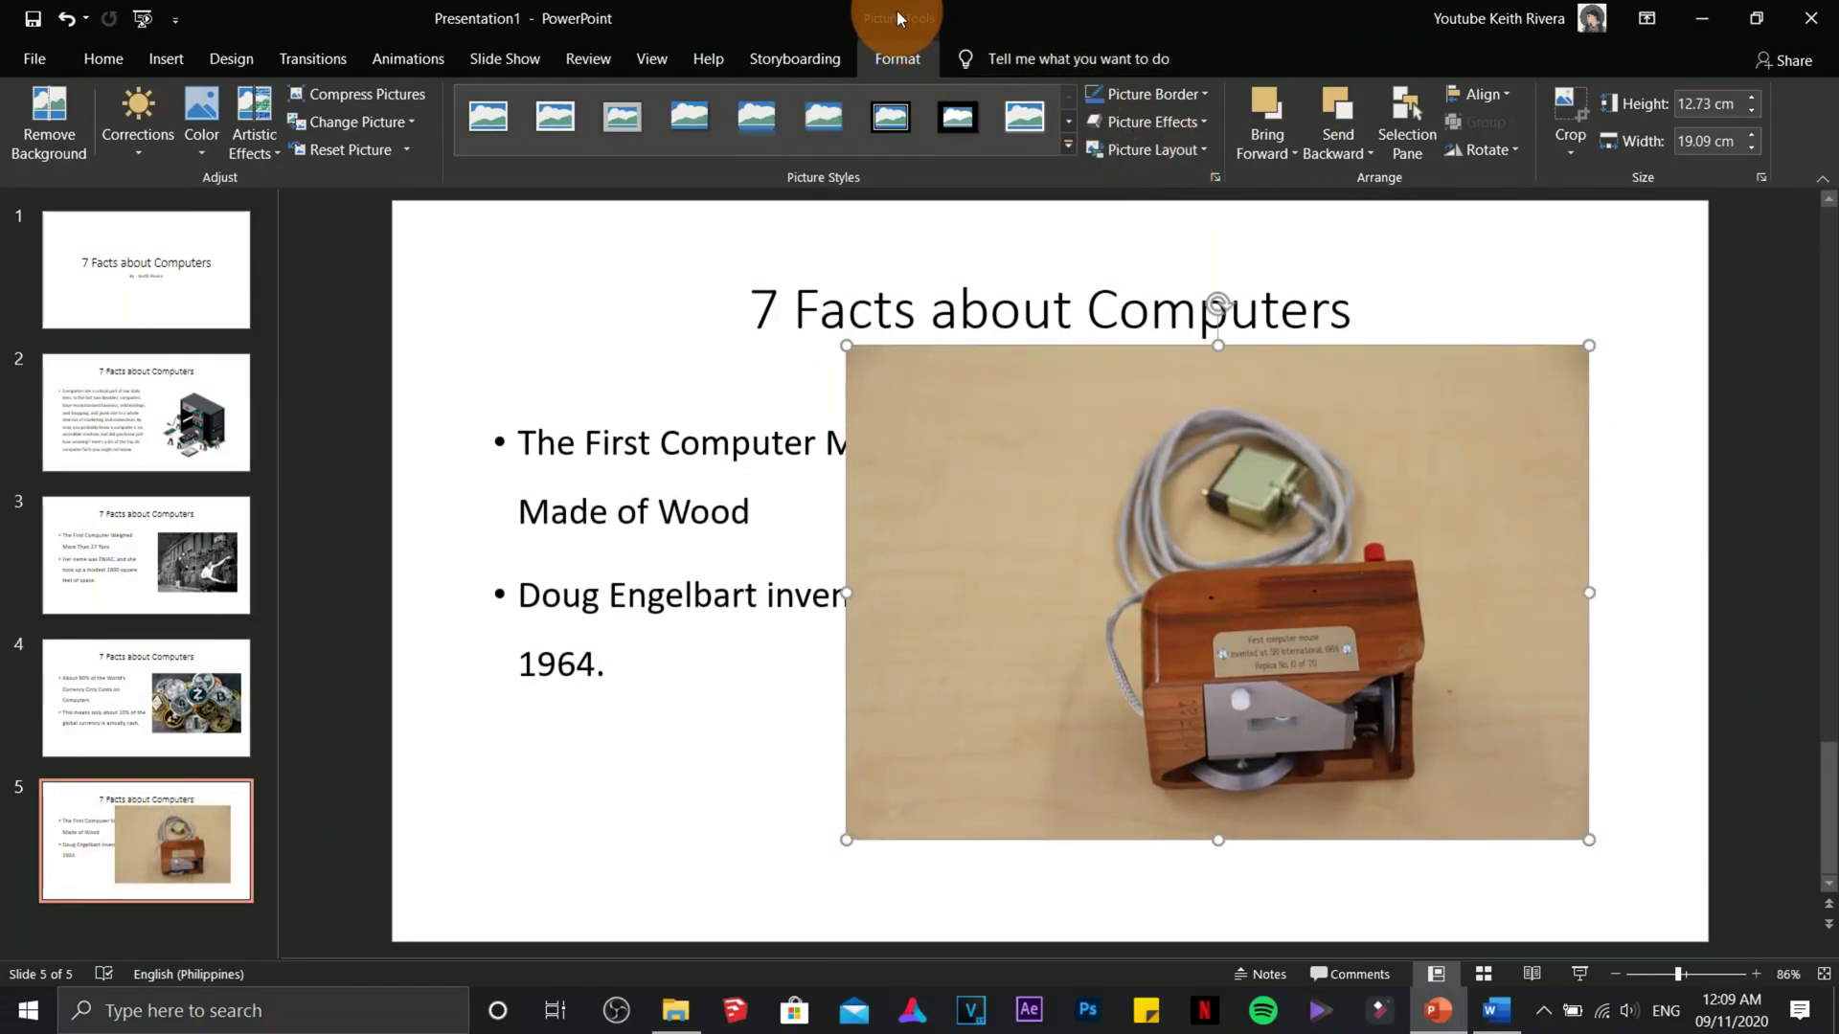
left_click(1571, 101)
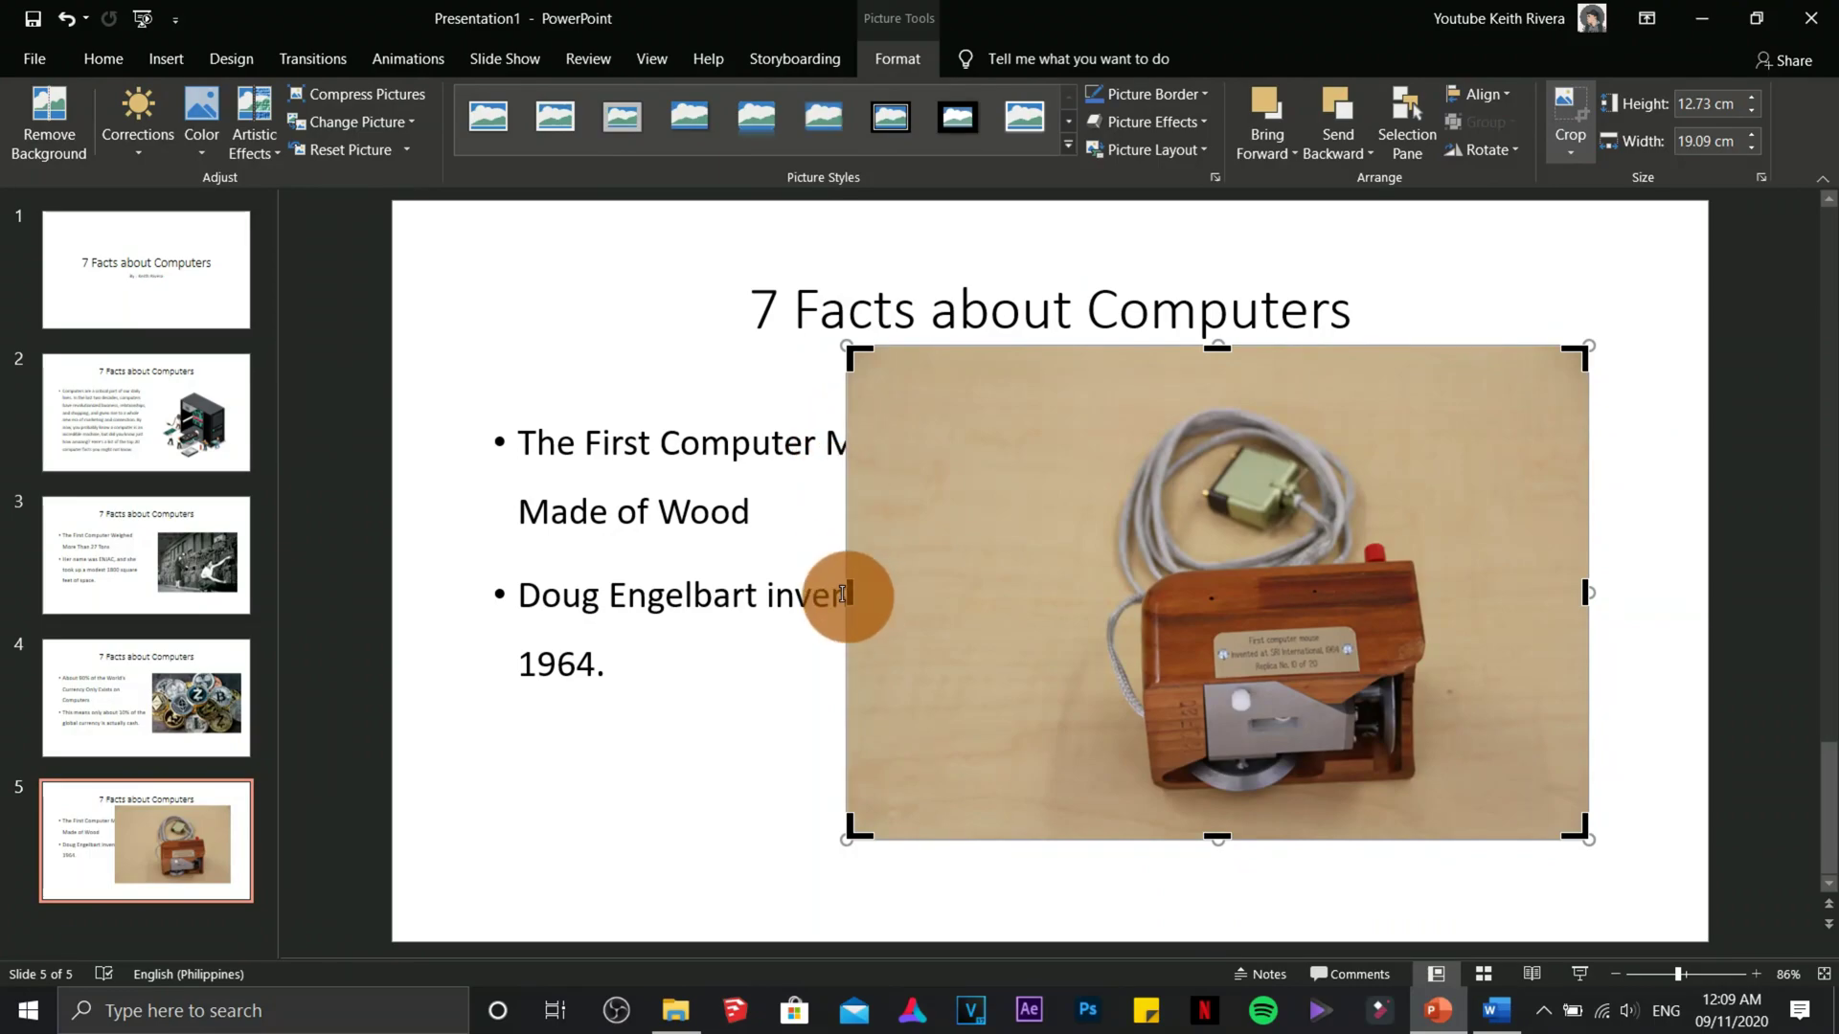
Crop the mouse photo's left, top and right edges to 12.09 × 14.93 cm and shift it right
left_click_drag(846, 594, 1010, 629)
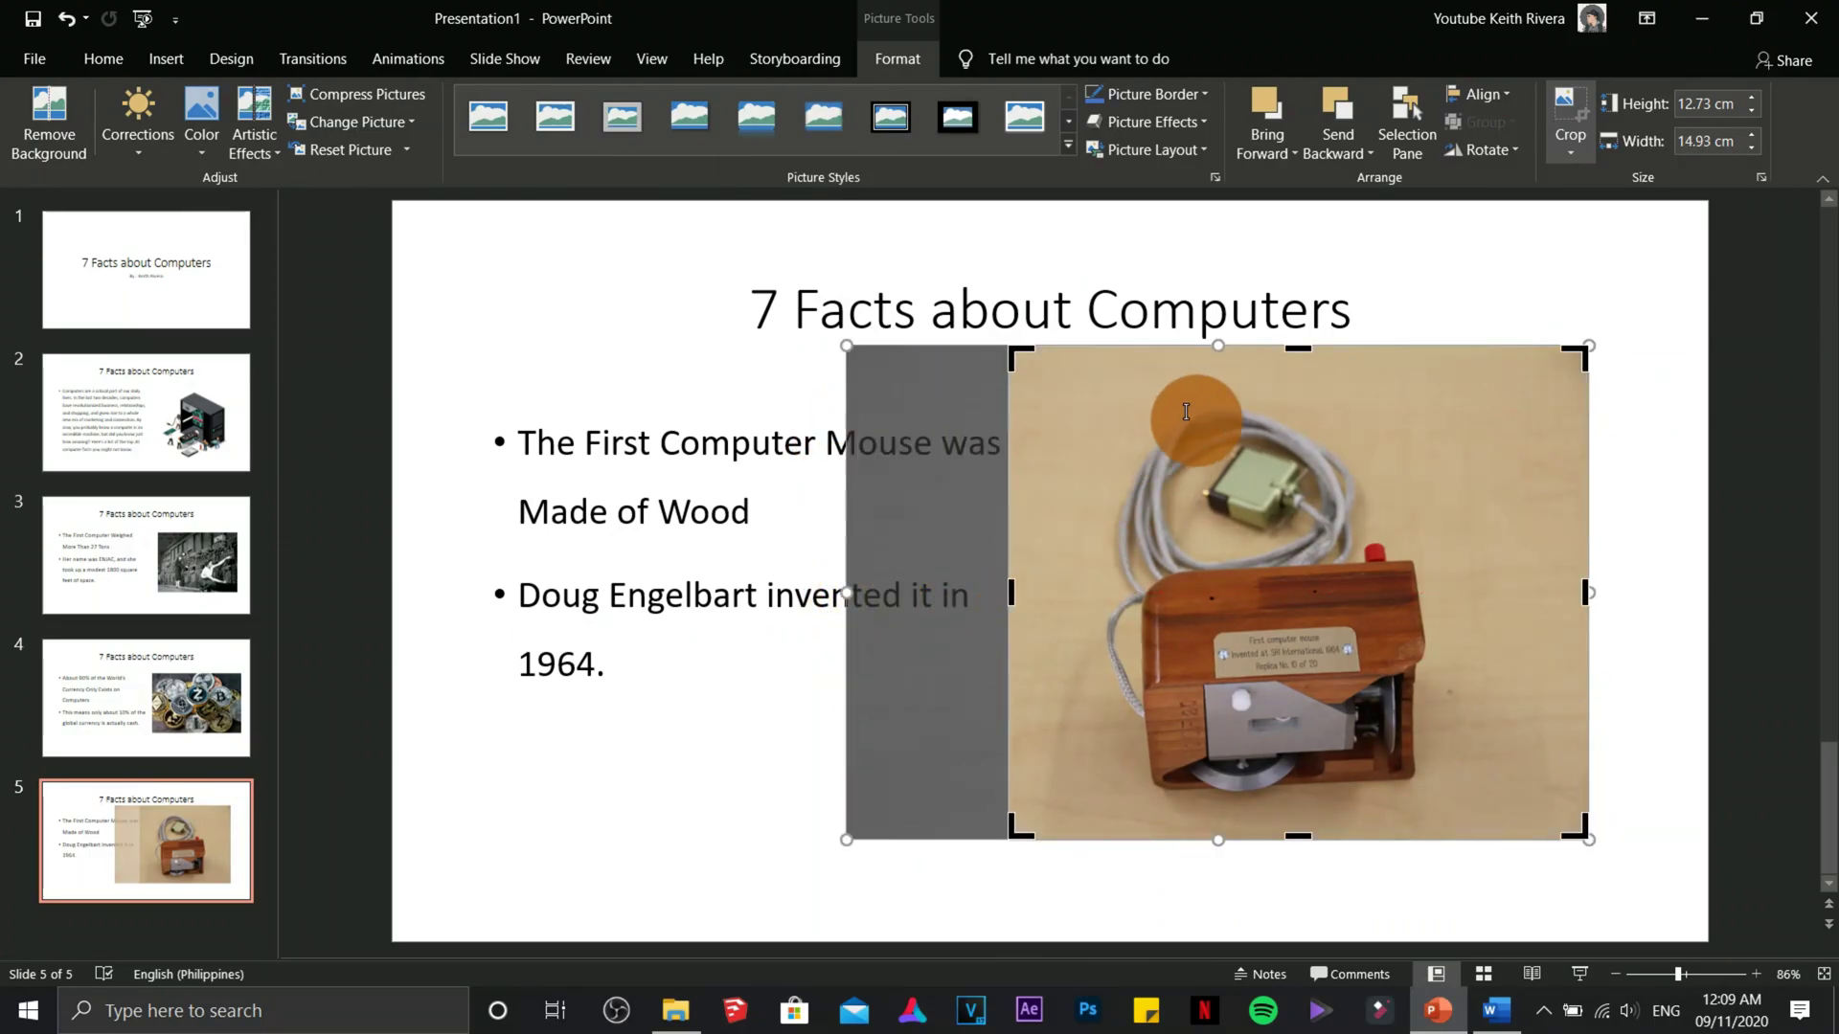
left_click_drag(1295, 345, 1296, 371)
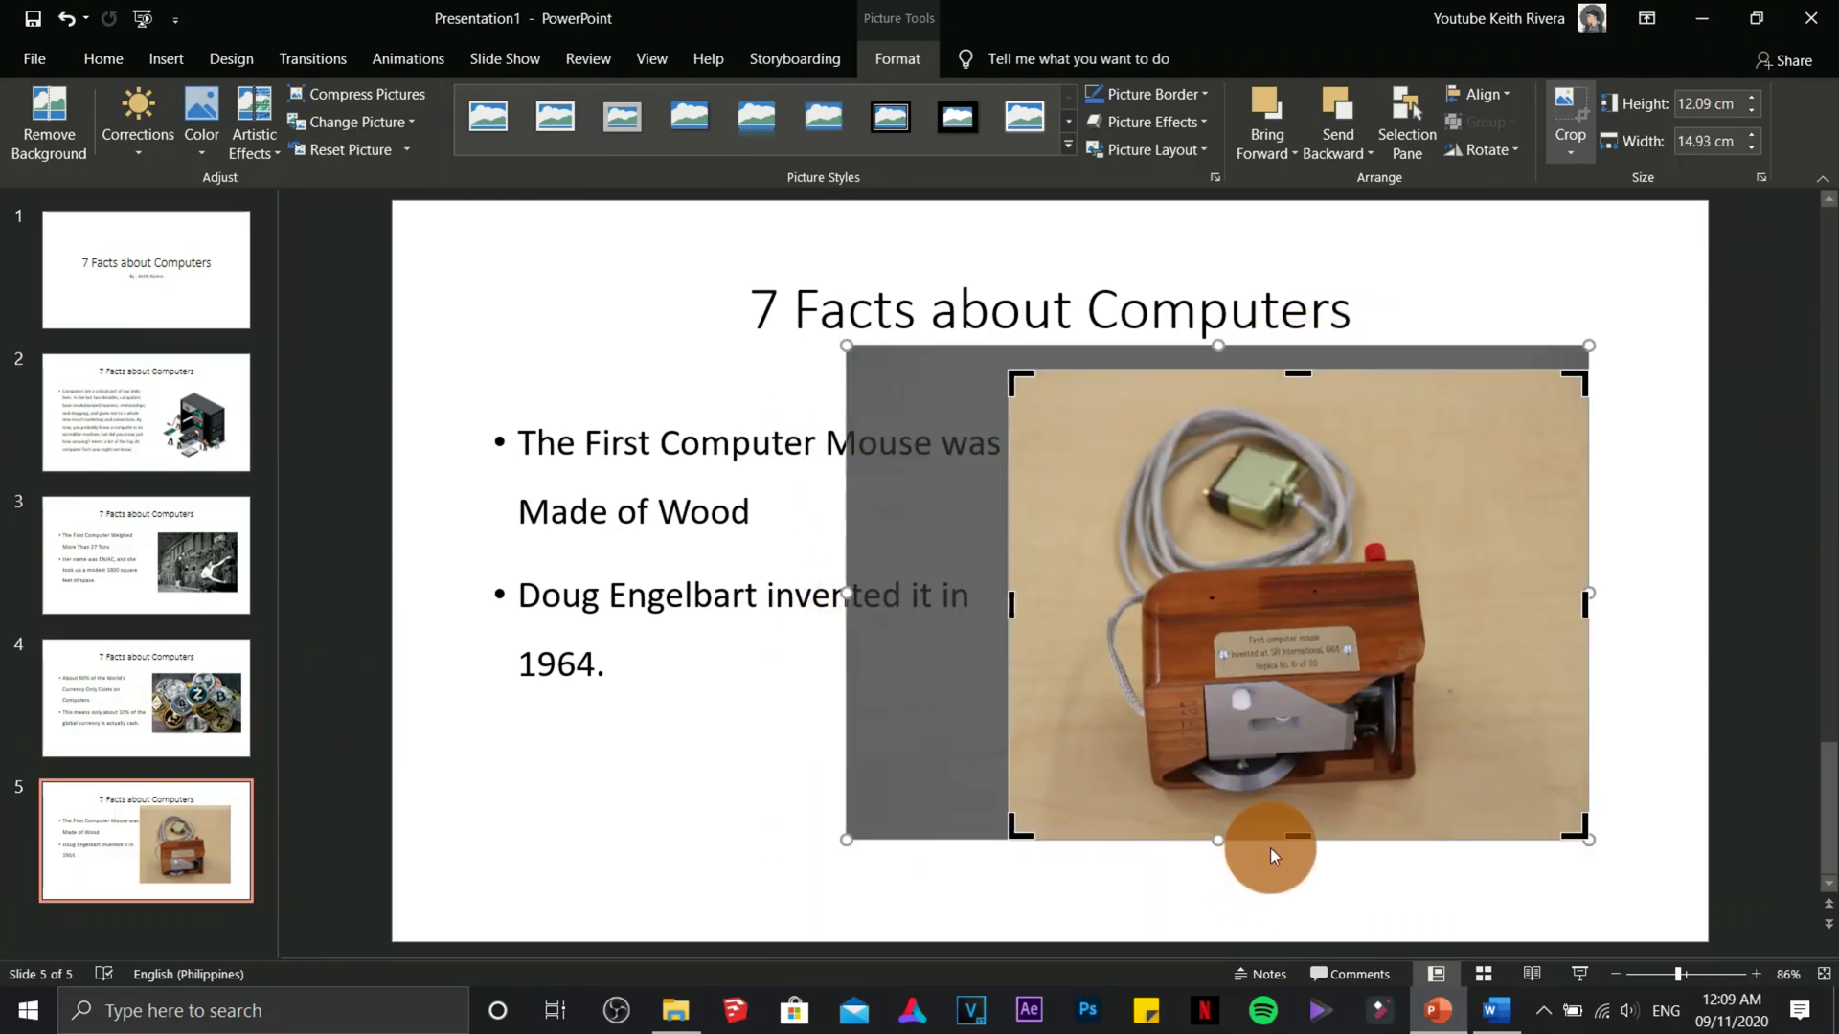
left_click_drag(1575, 596, 1510, 608)
left_click(1655, 722)
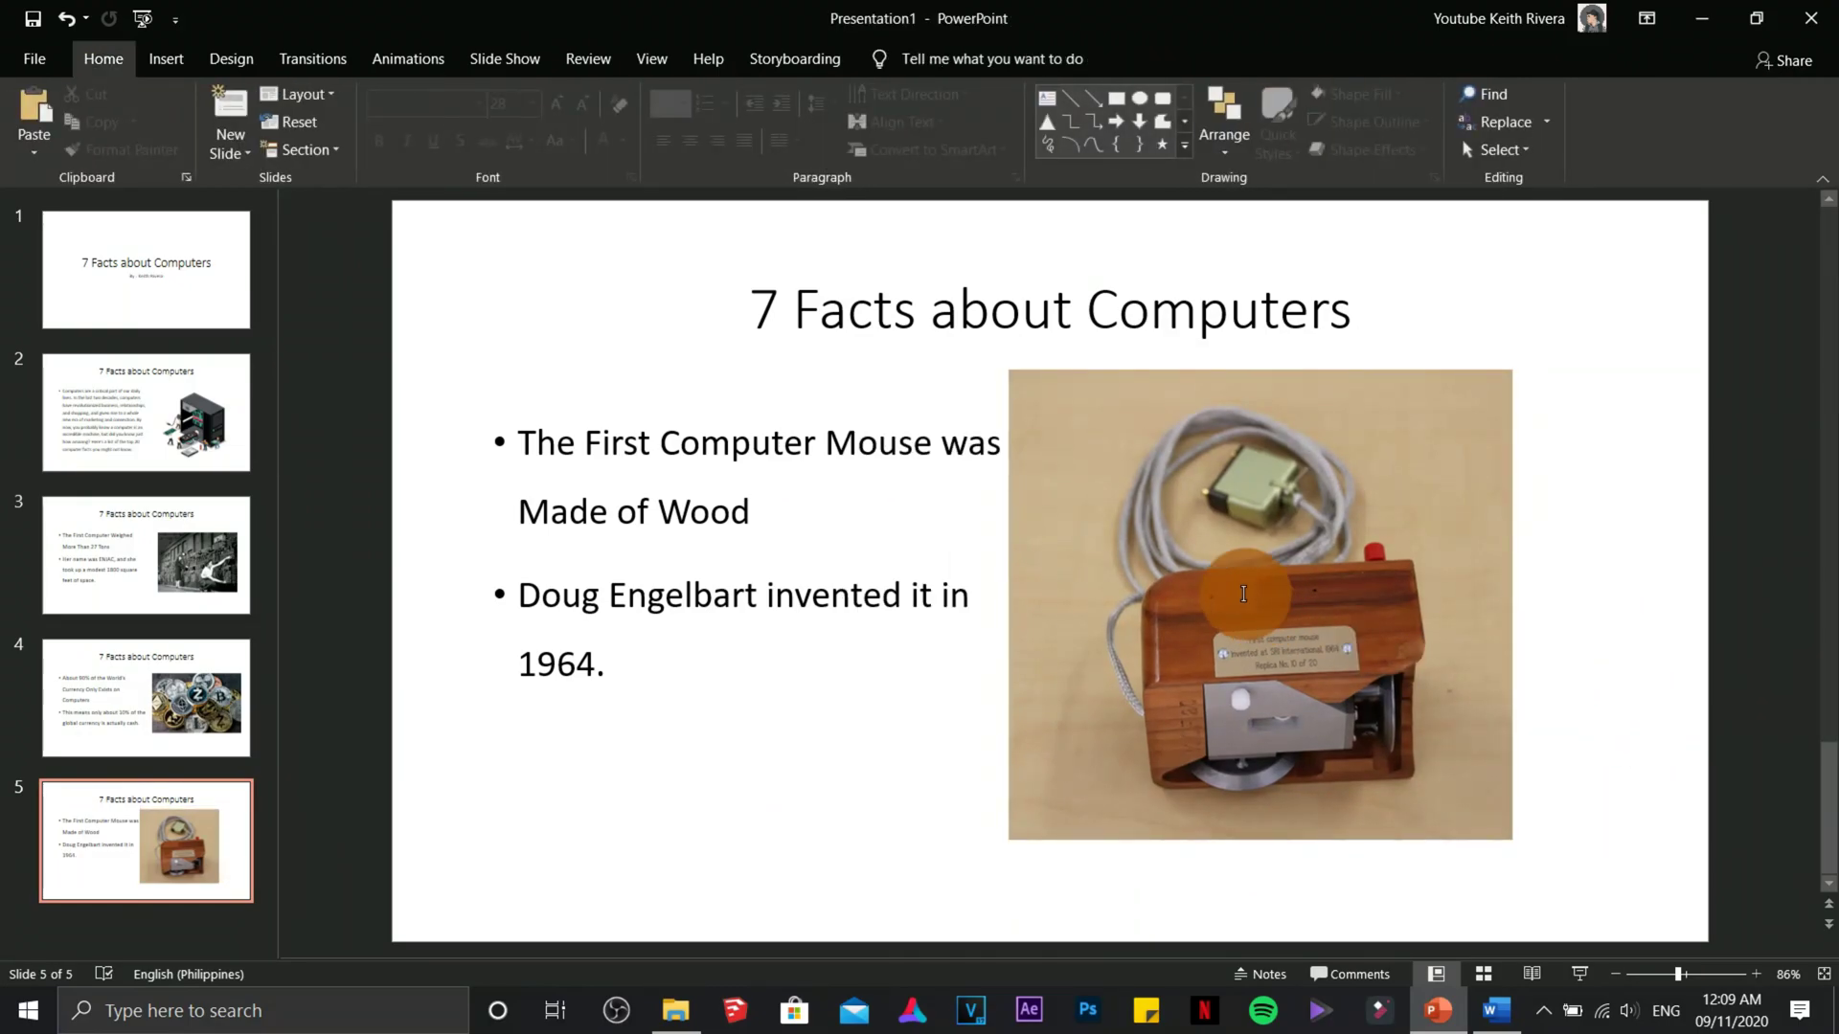
left_click_drag(1238, 600, 1343, 614)
left_click(156, 821)
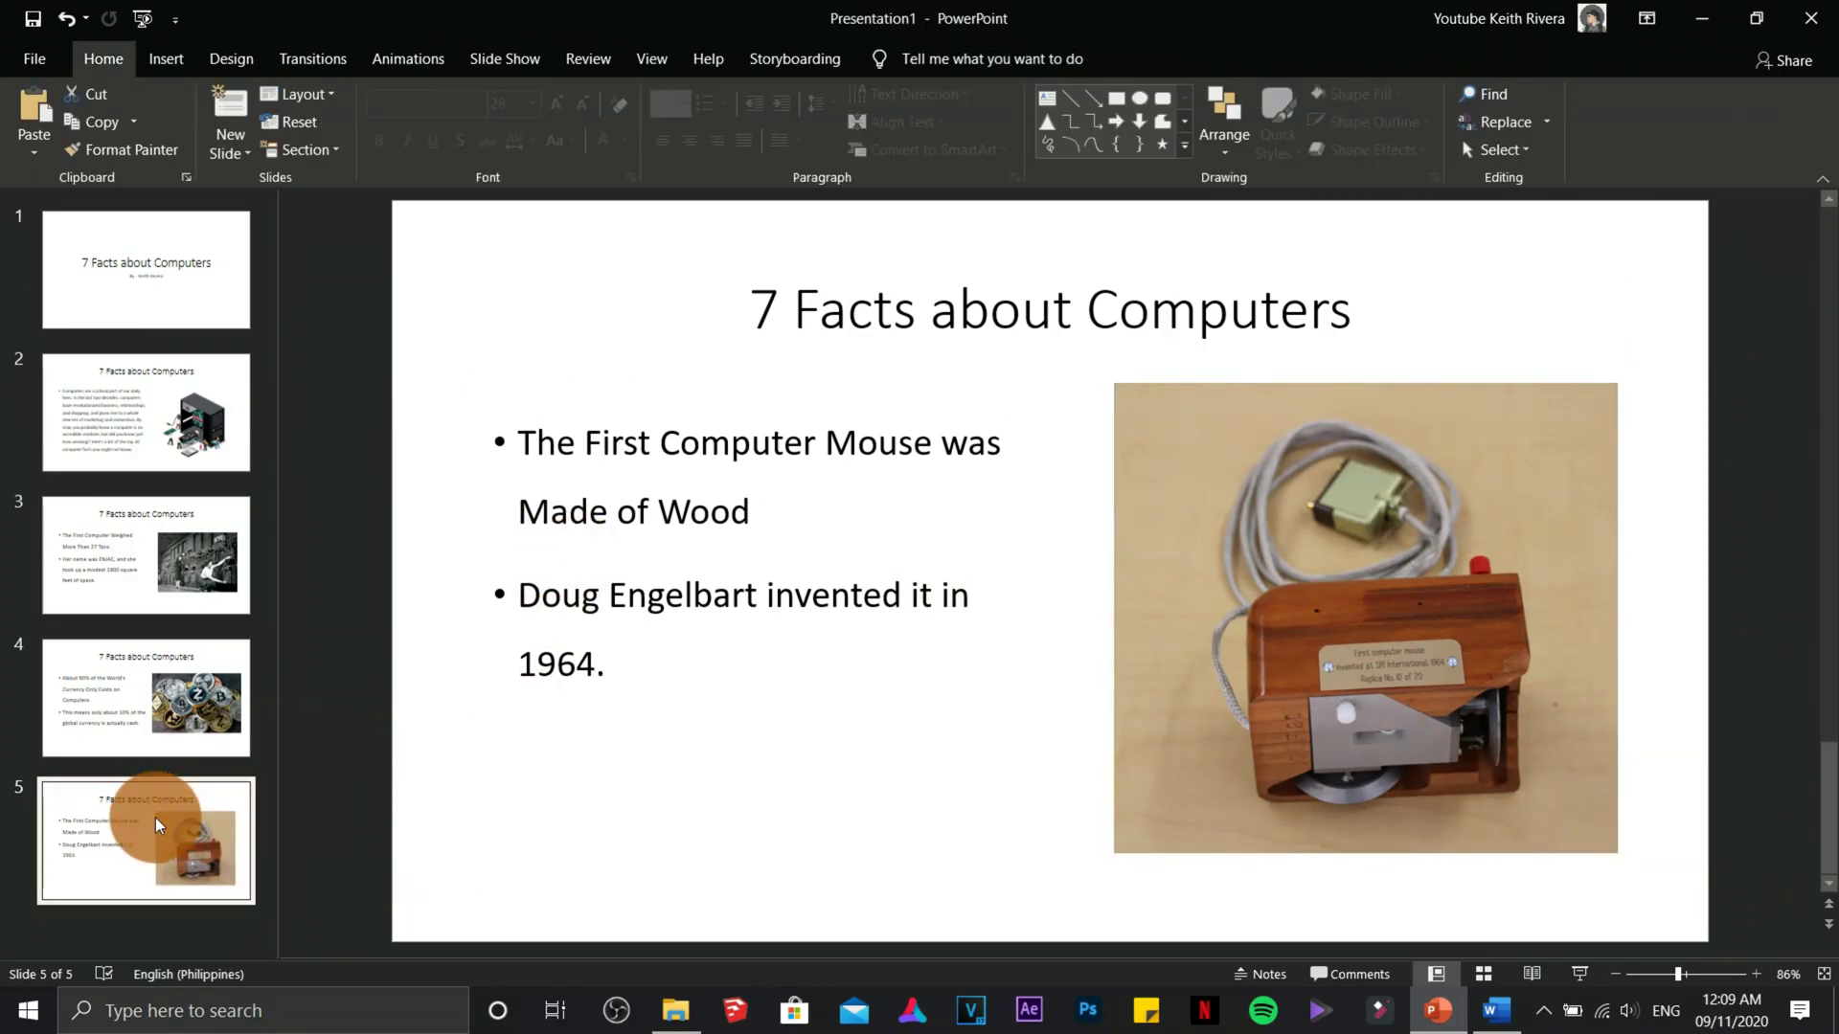
right_click(156, 820)
Duplicate slide 5 as slide 6 and replace its body with fact 4 from Word
left_click(244, 538)
left_click(779, 514)
key("ctrl+a")
key("Delete")
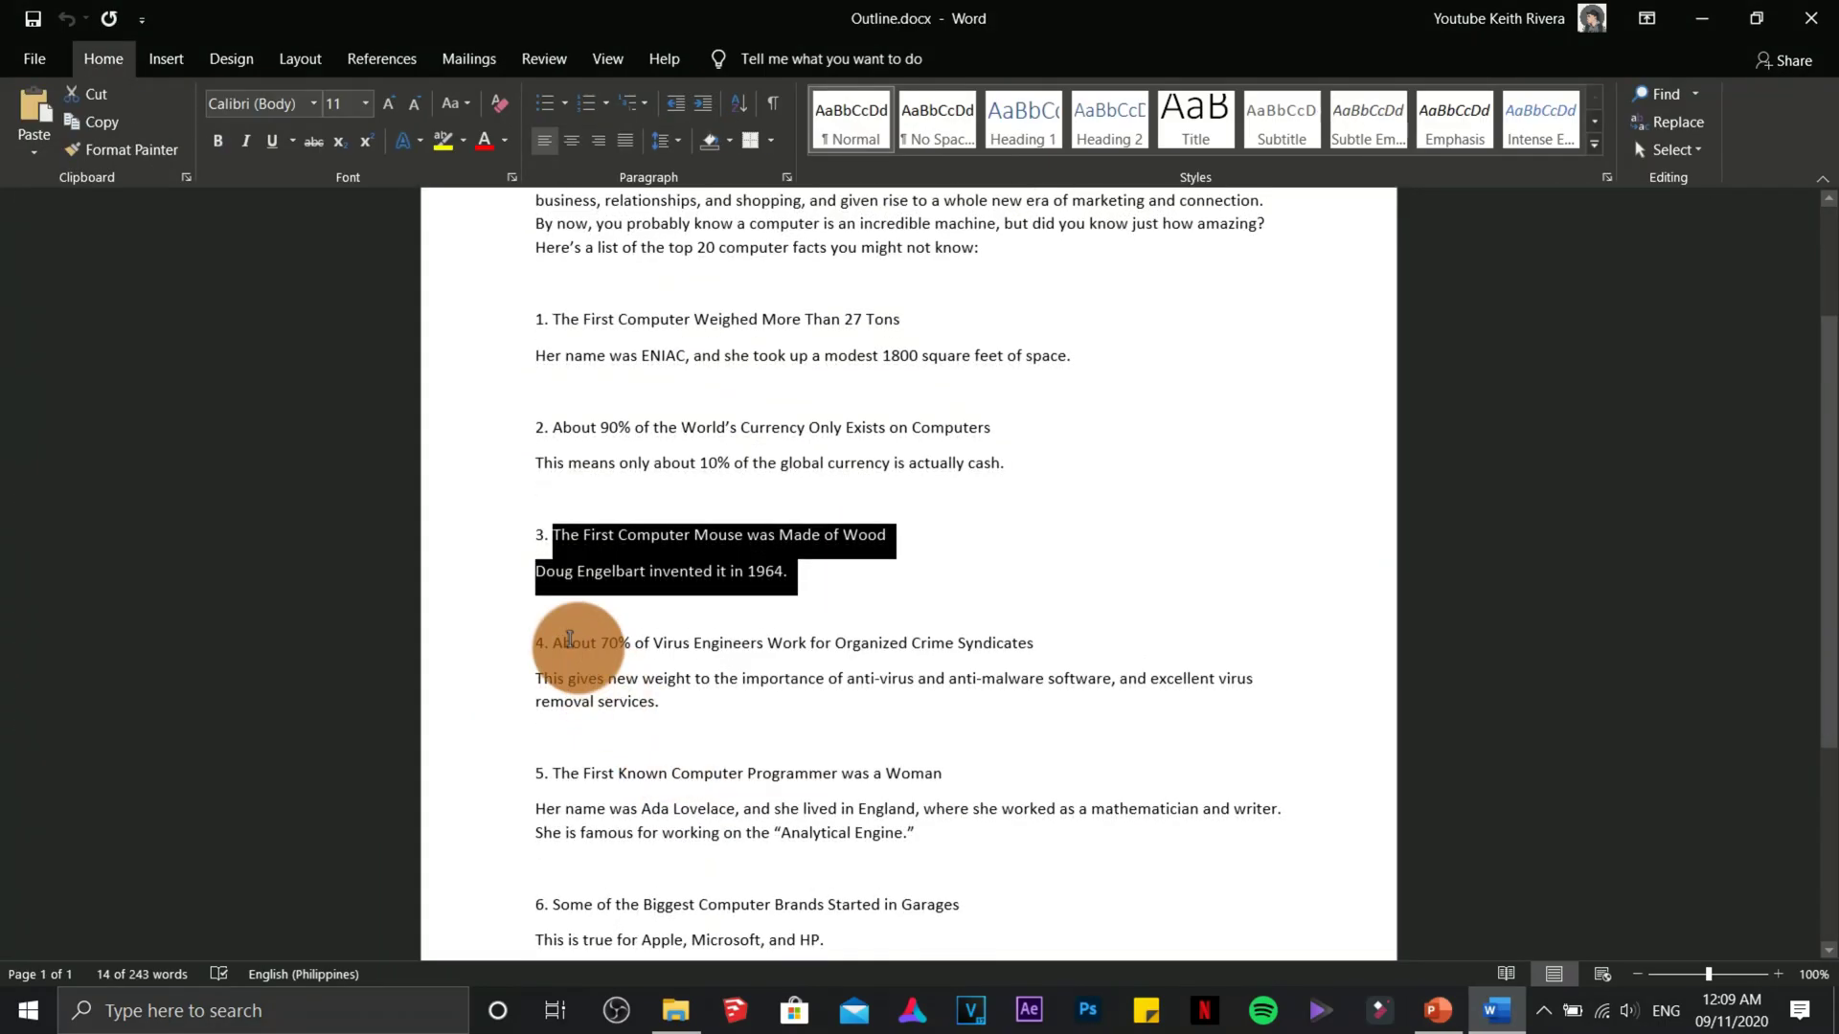
left_click_drag(534, 641, 657, 698)
type("The First Computer Mouse was Made of Wood Doug Engelbart invented it in 1964.")
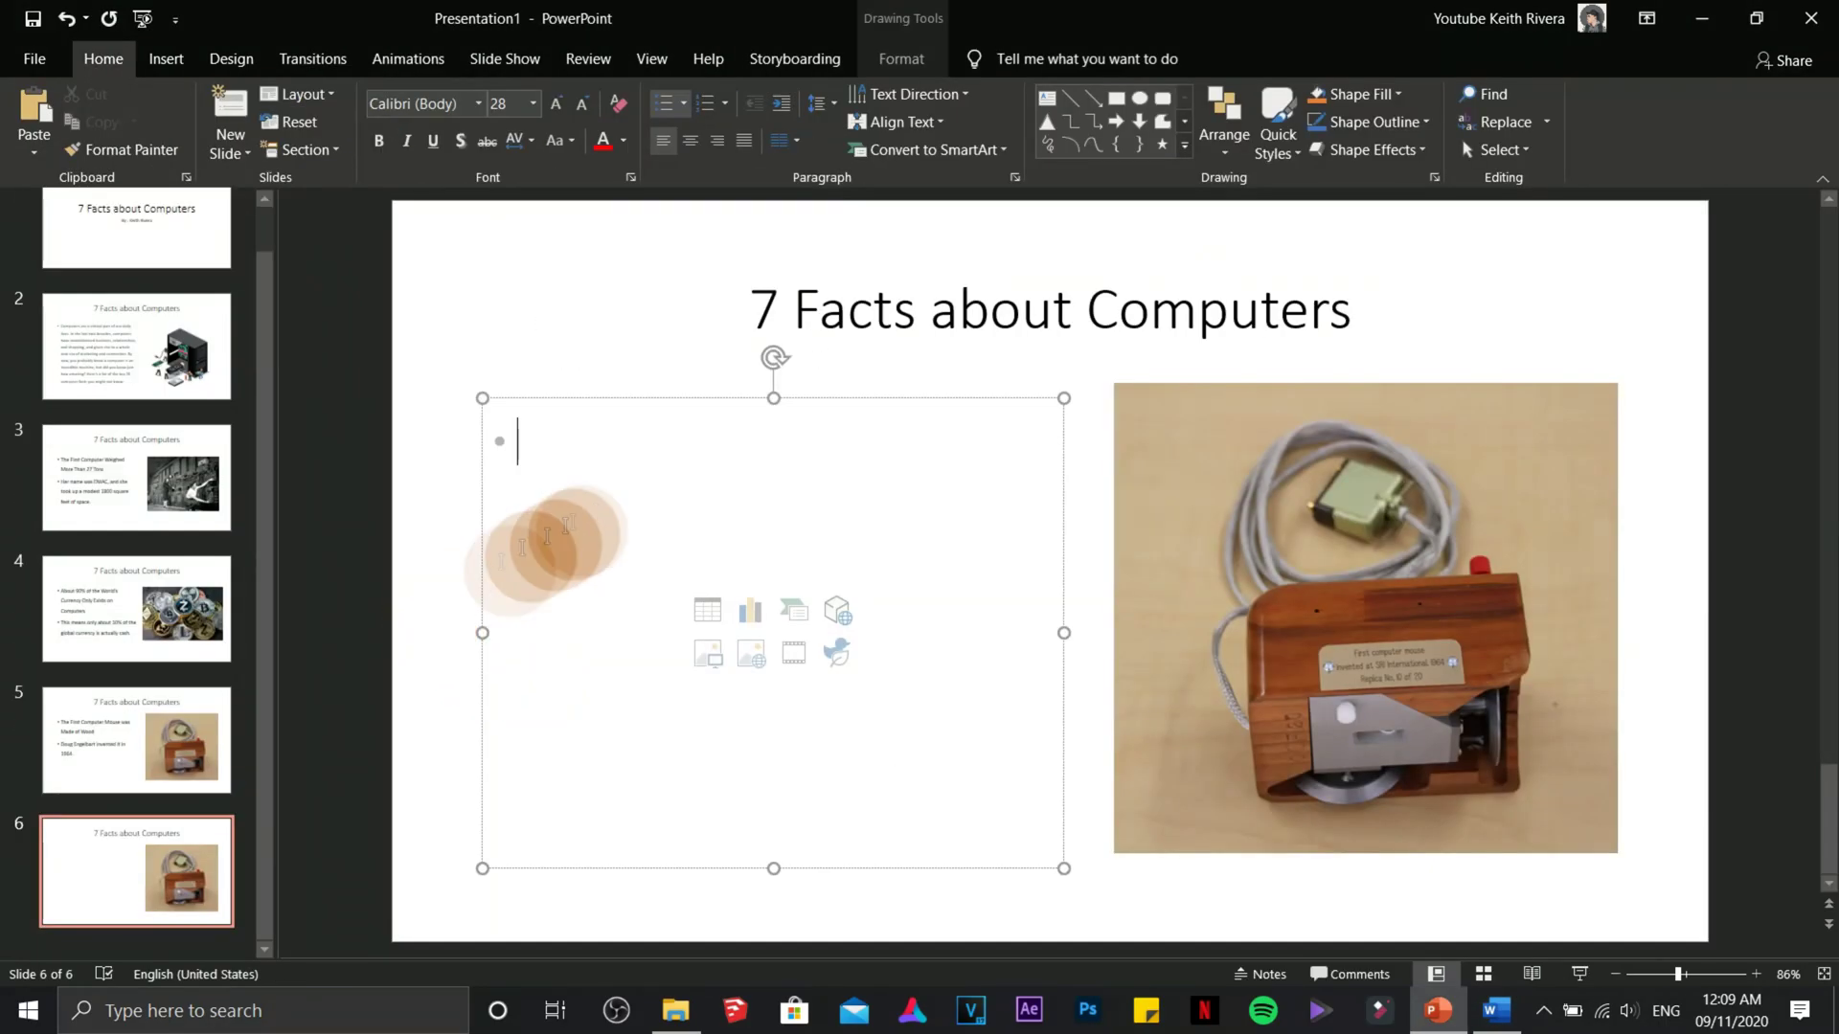
type(". About 70% of Virus Engineers Work for Organized Crime Syndicates This gives new weight to the importance of anti-virus and anti-malware software, and excellent virus removal services.")
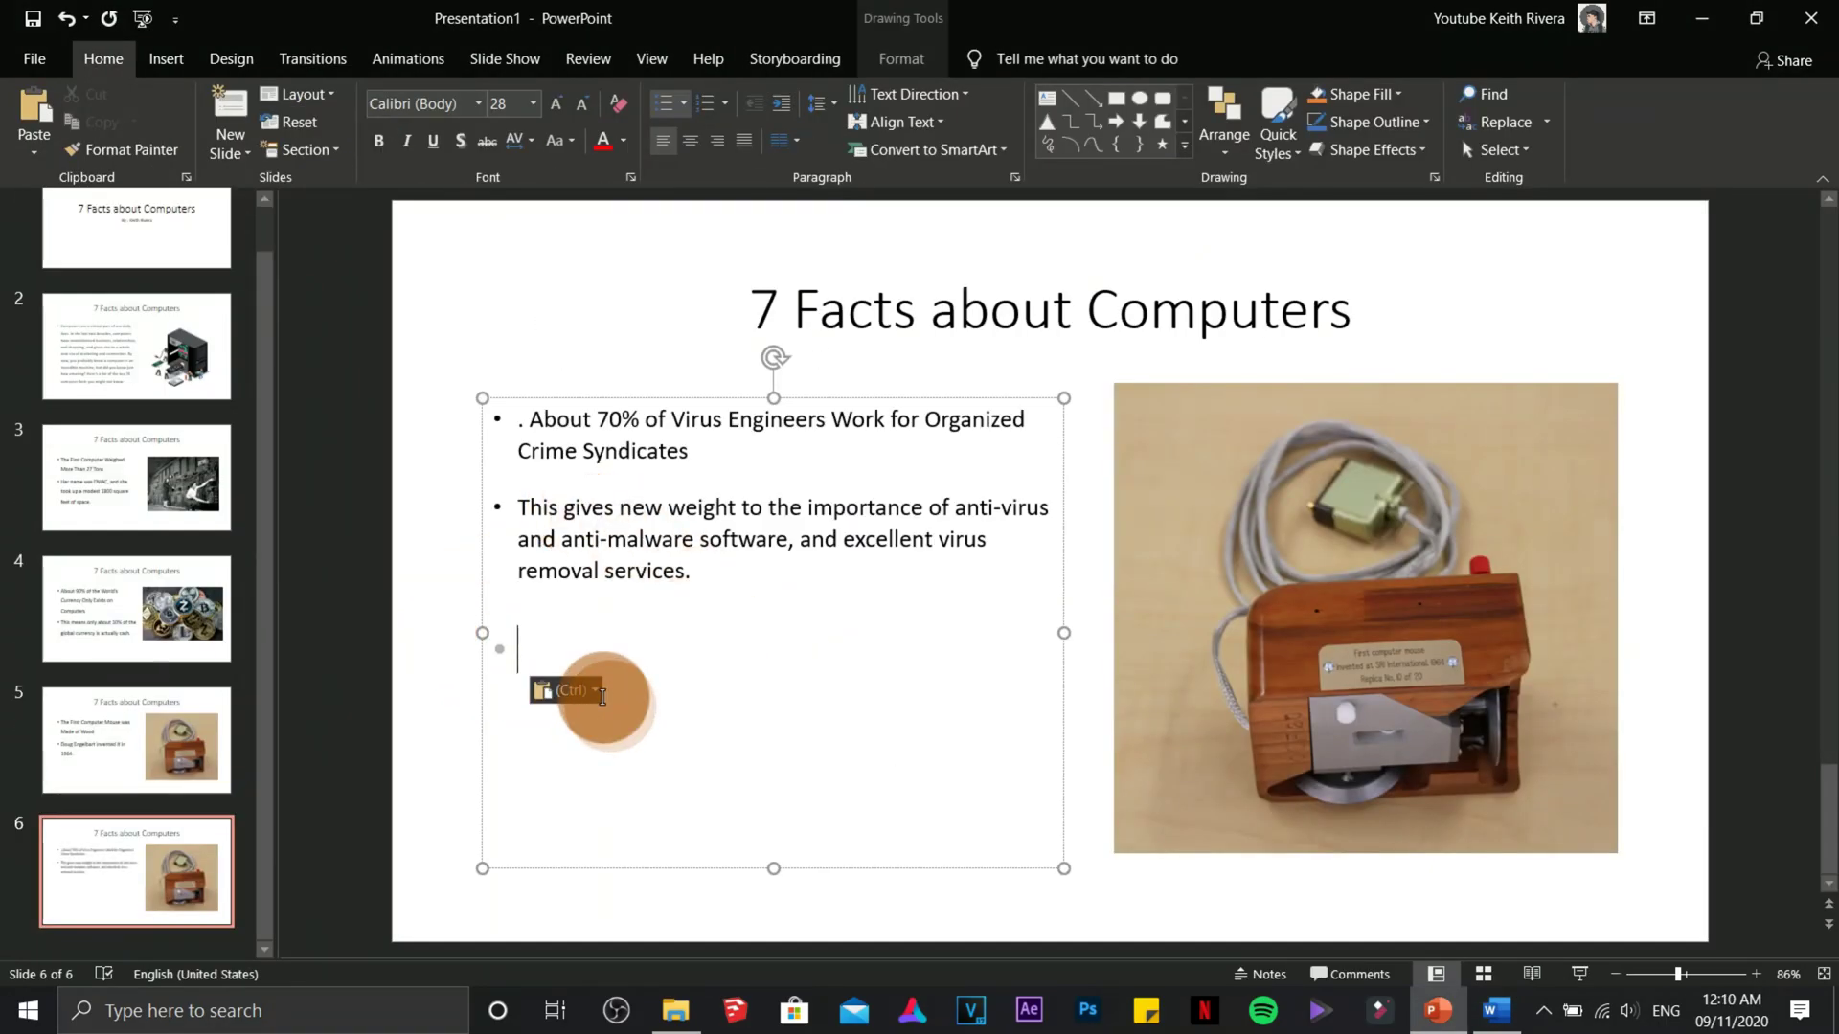
Swap slide 6's mouse photo for the antivirus logos image at lower right, and narrow the text box
left_click(1162, 623)
key("Delete")
left_click(165, 59)
left_click(174, 113)
left_click(222, 210)
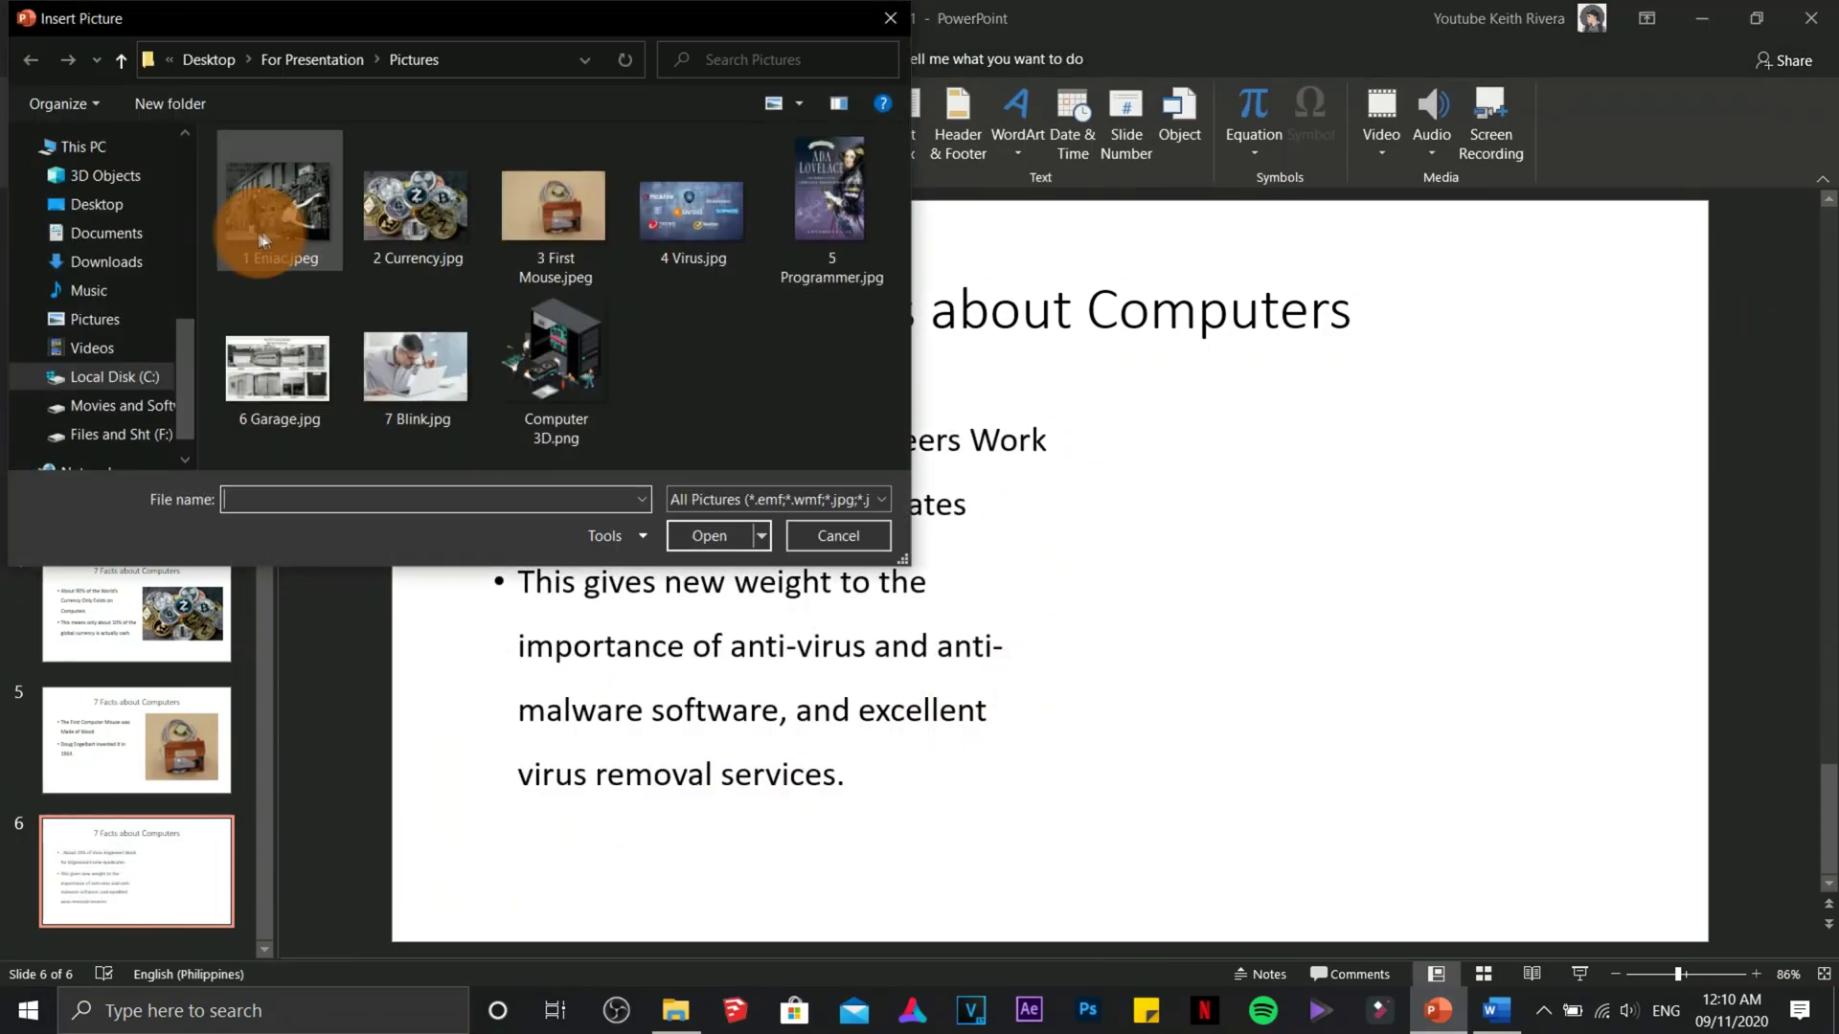
double_click(695, 228)
left_click_drag(882, 454, 1500, 489)
left_click_drag(1344, 593, 1137, 804)
left_click(1067, 627)
left_click_drag(1067, 627, 1020, 627)
Duplicate slide 6 as slide 7 and replace its body with fact 5 from Word
left_click(147, 867)
right_click(146, 867)
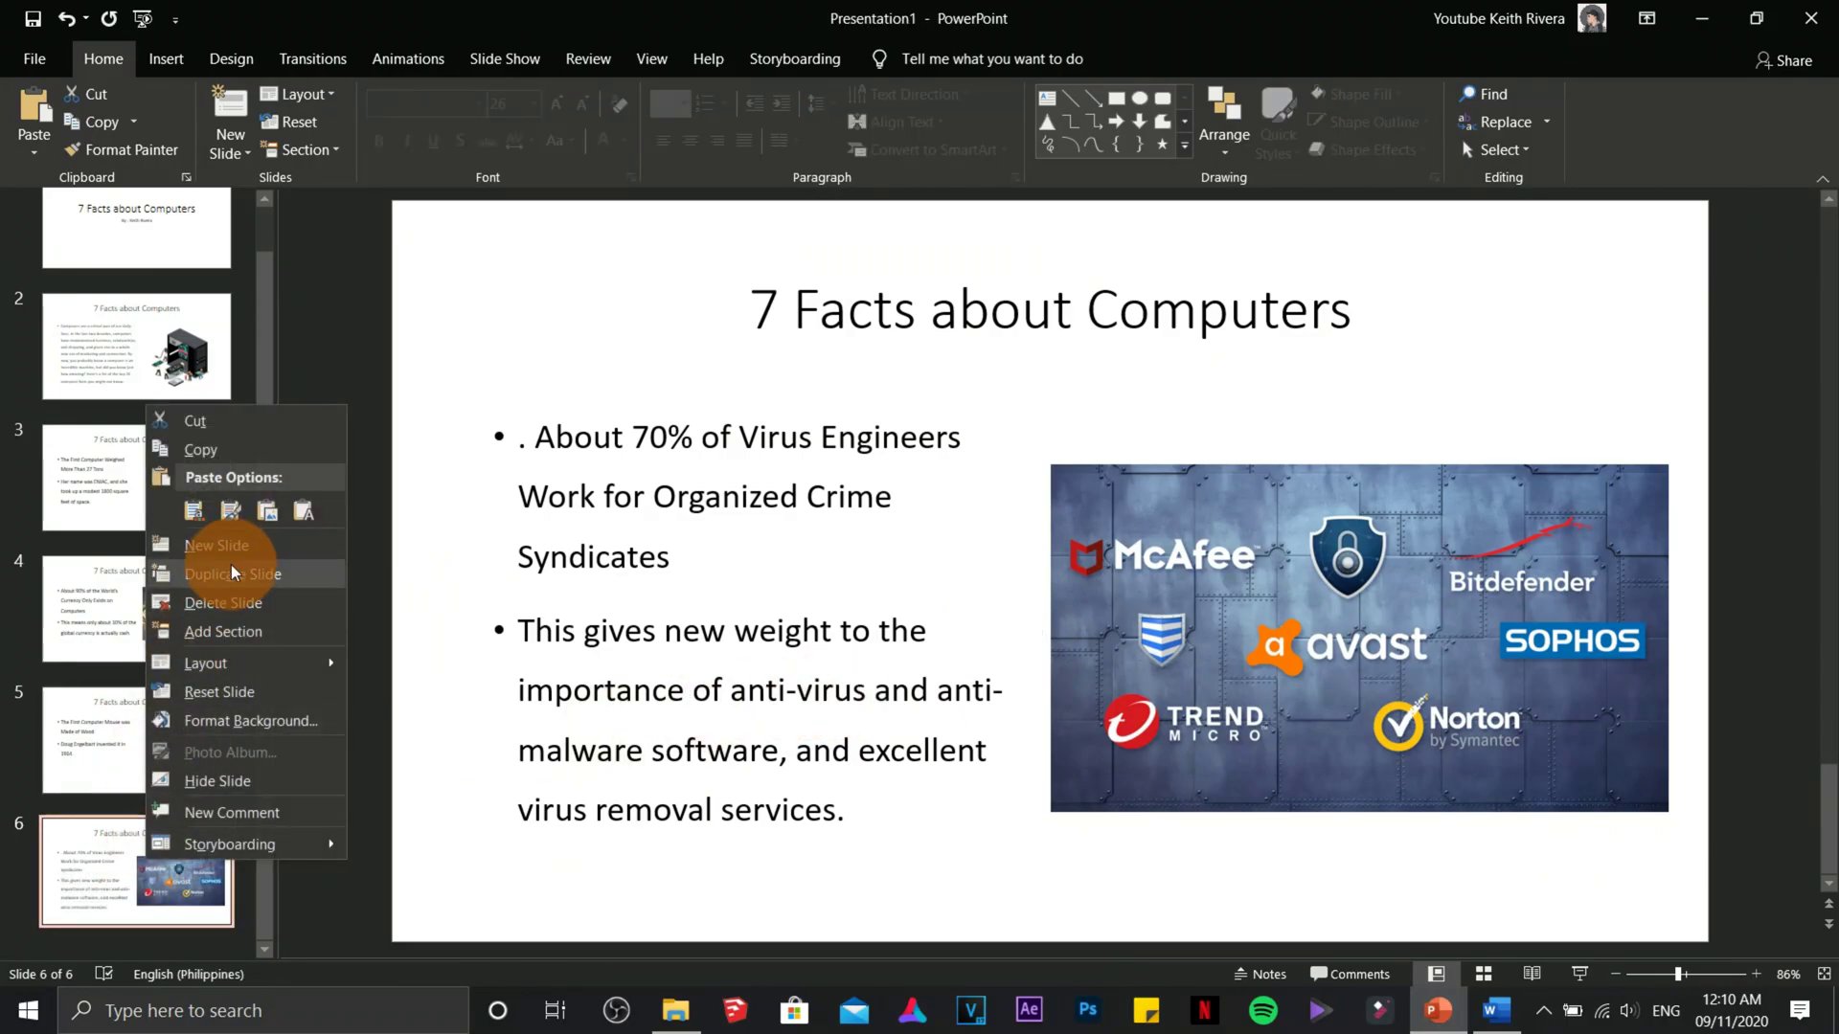
left_click(233, 573)
left_click(677, 636)
key("ctrl+a")
key("Delete")
key("alt+Tab")
left_click_drag(555, 774, 914, 833)
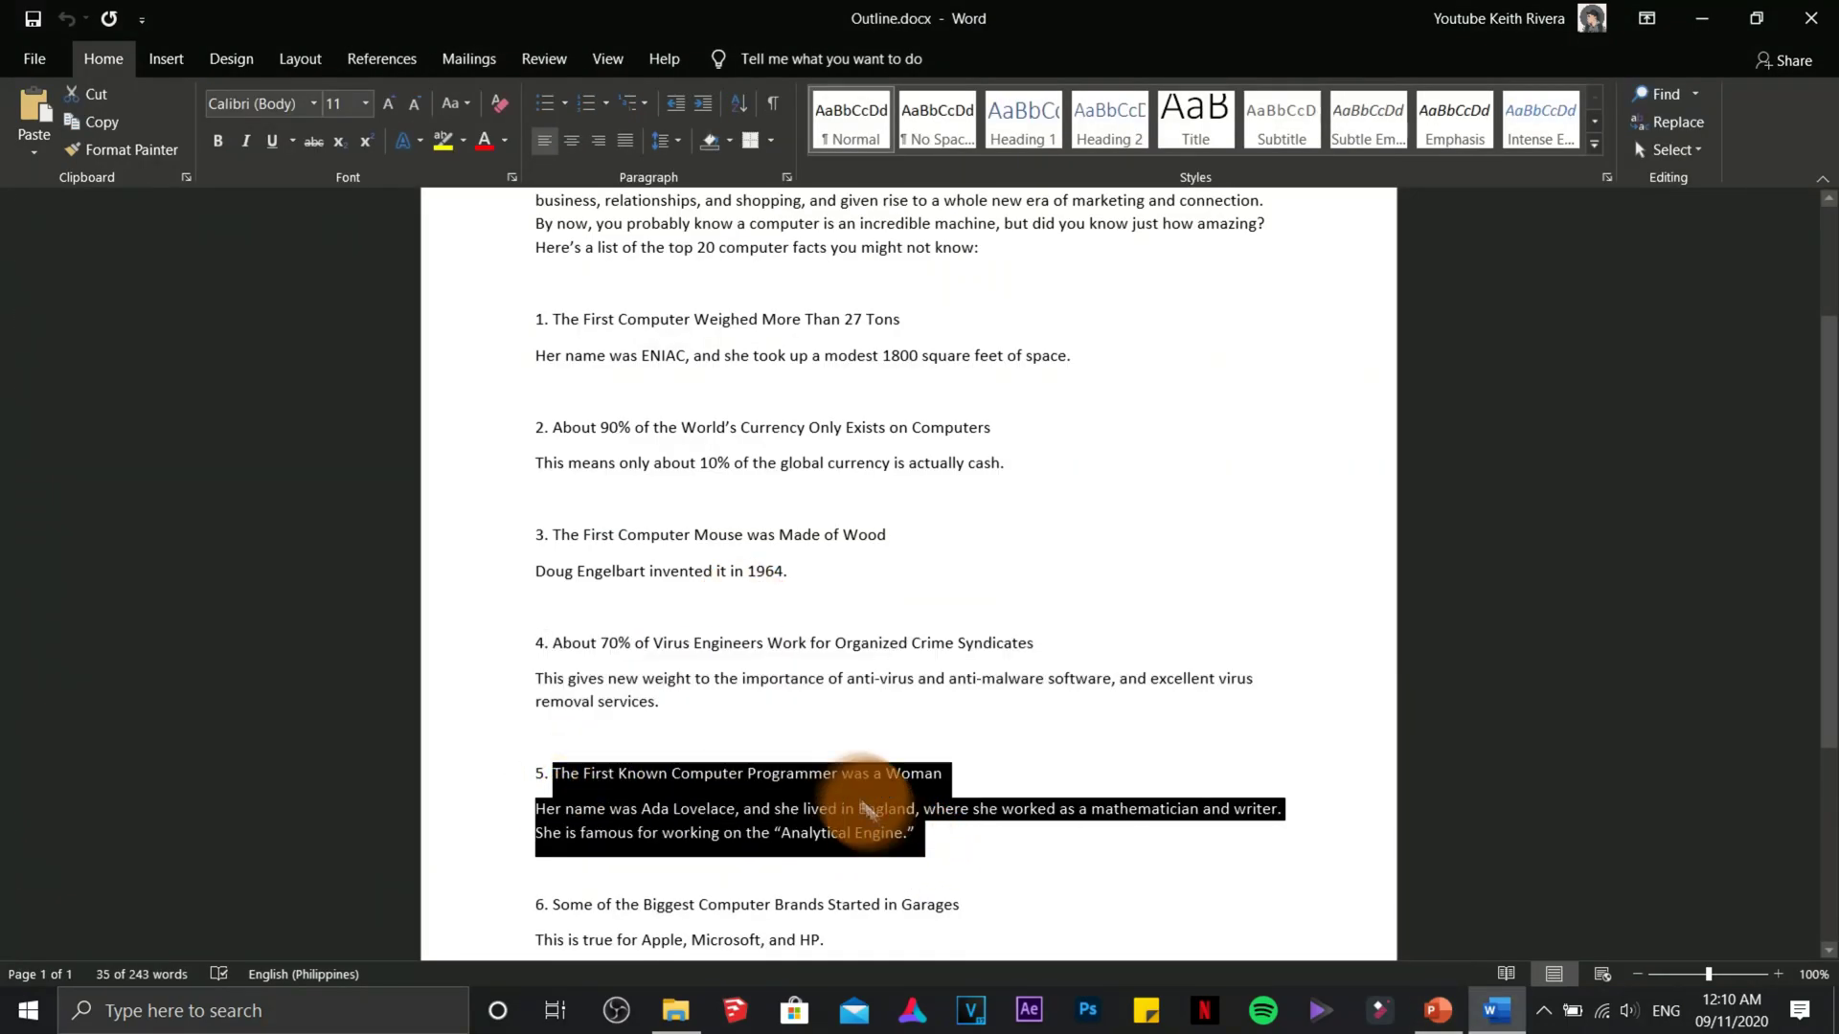
key("ctrl+c")
key("alt+Tab")
right_click(546, 463)
left_click(610, 563)
Replace slide 7's logos image with the 5 Programmer picture, shrunk and placed right of the text
left_click(1137, 680)
key("Delete")
left_click(166, 58)
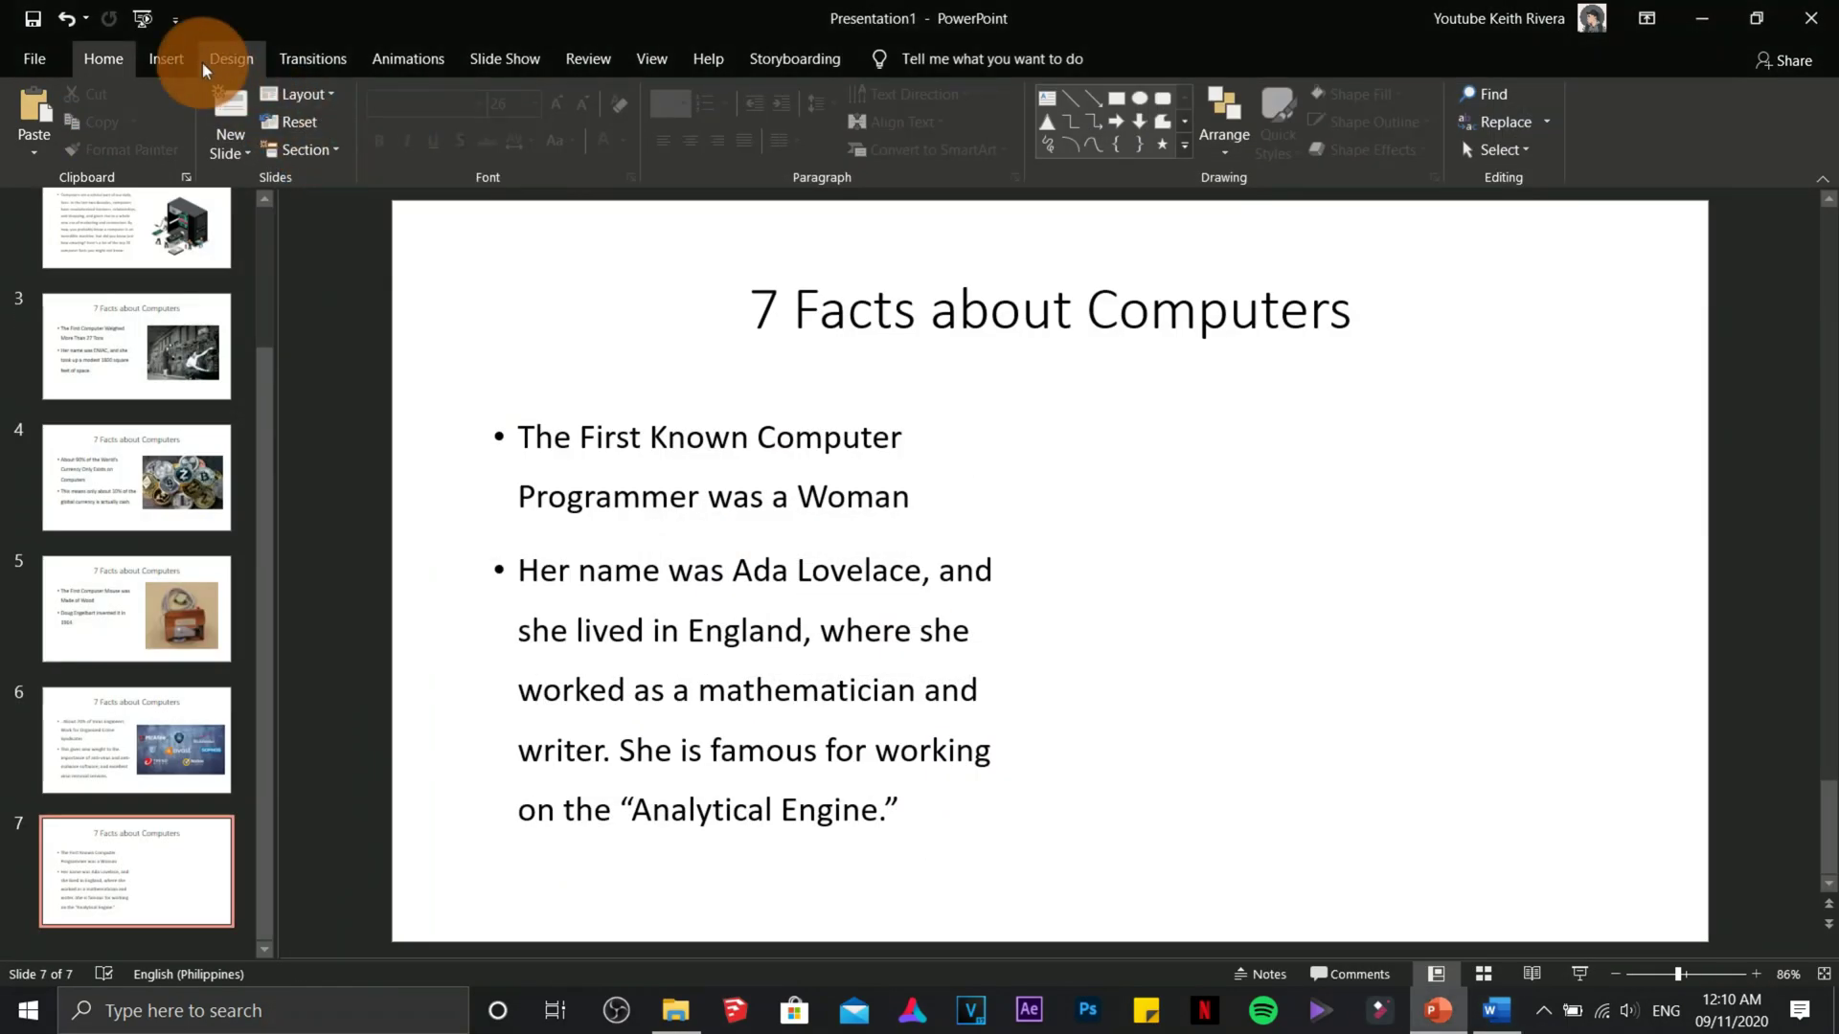
left_click(189, 120)
double_click(840, 206)
left_click_drag(804, 199, 976, 458)
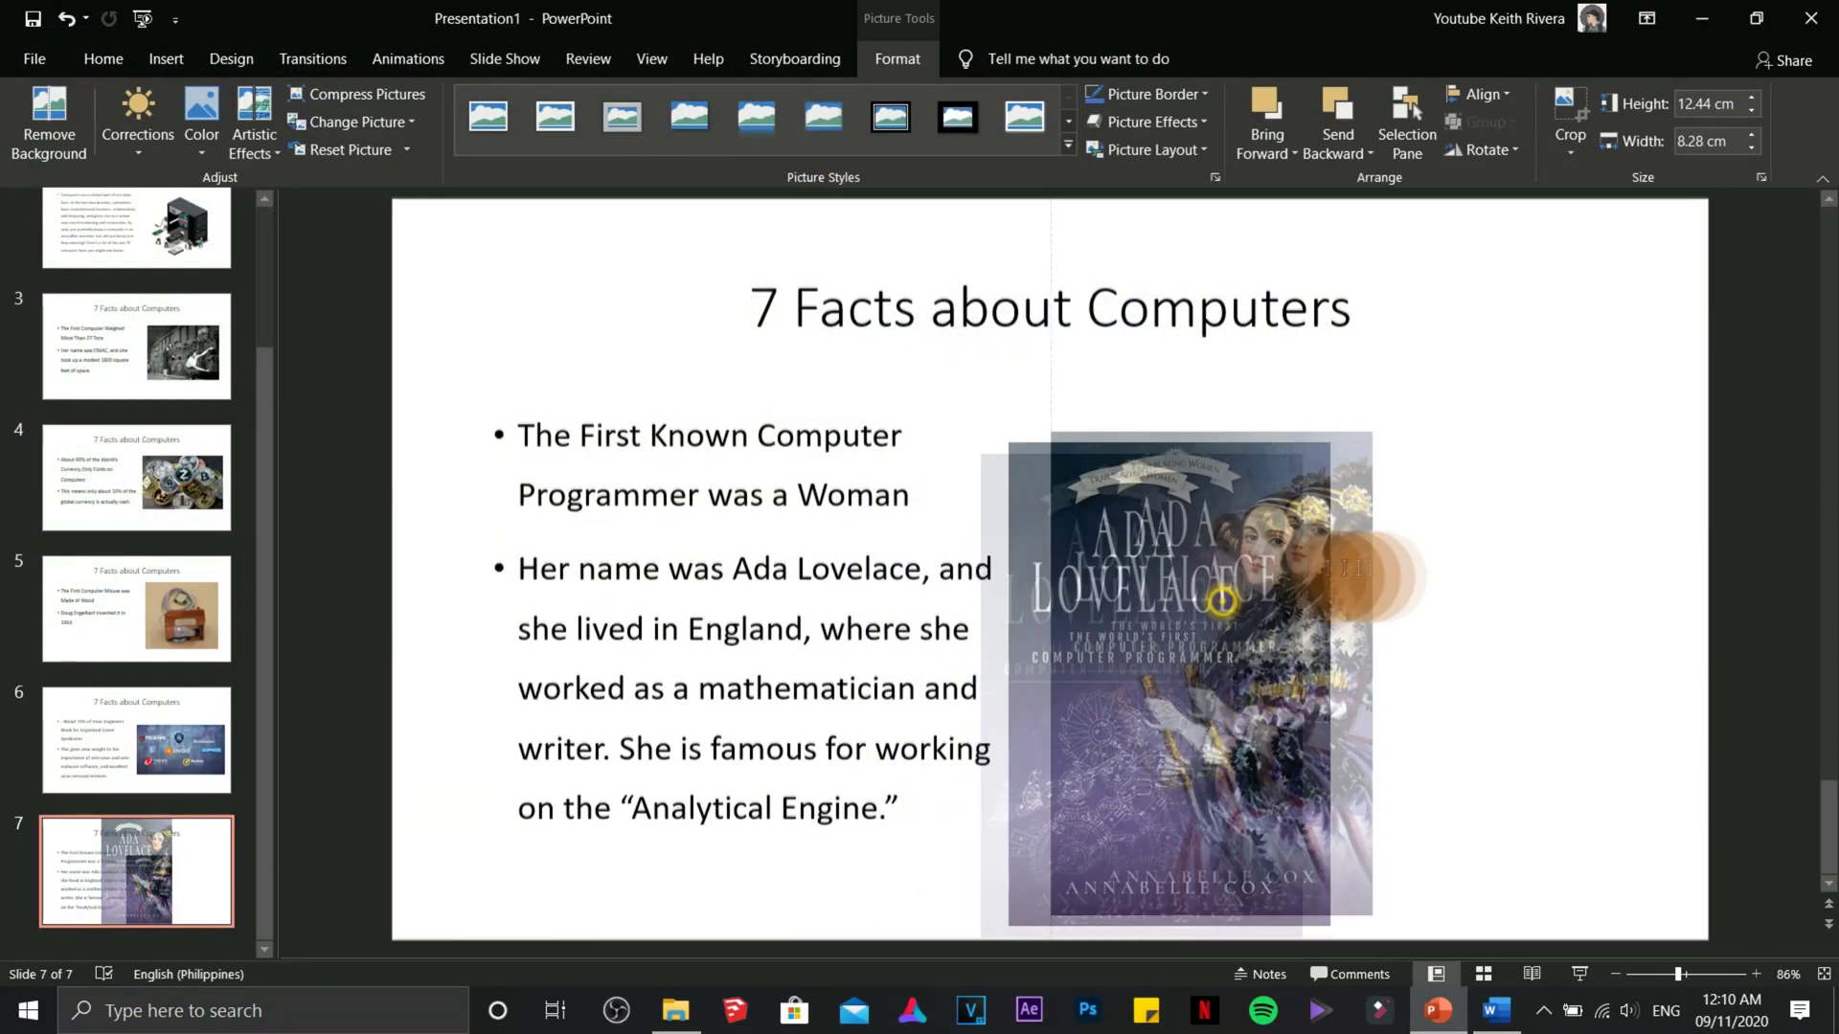
left_click_drag(1334, 575, 1559, 507)
Duplicate slide 7 as slide 8 and put the garage-born computer brands fact in its body
right_click(143, 842)
left_click(205, 548)
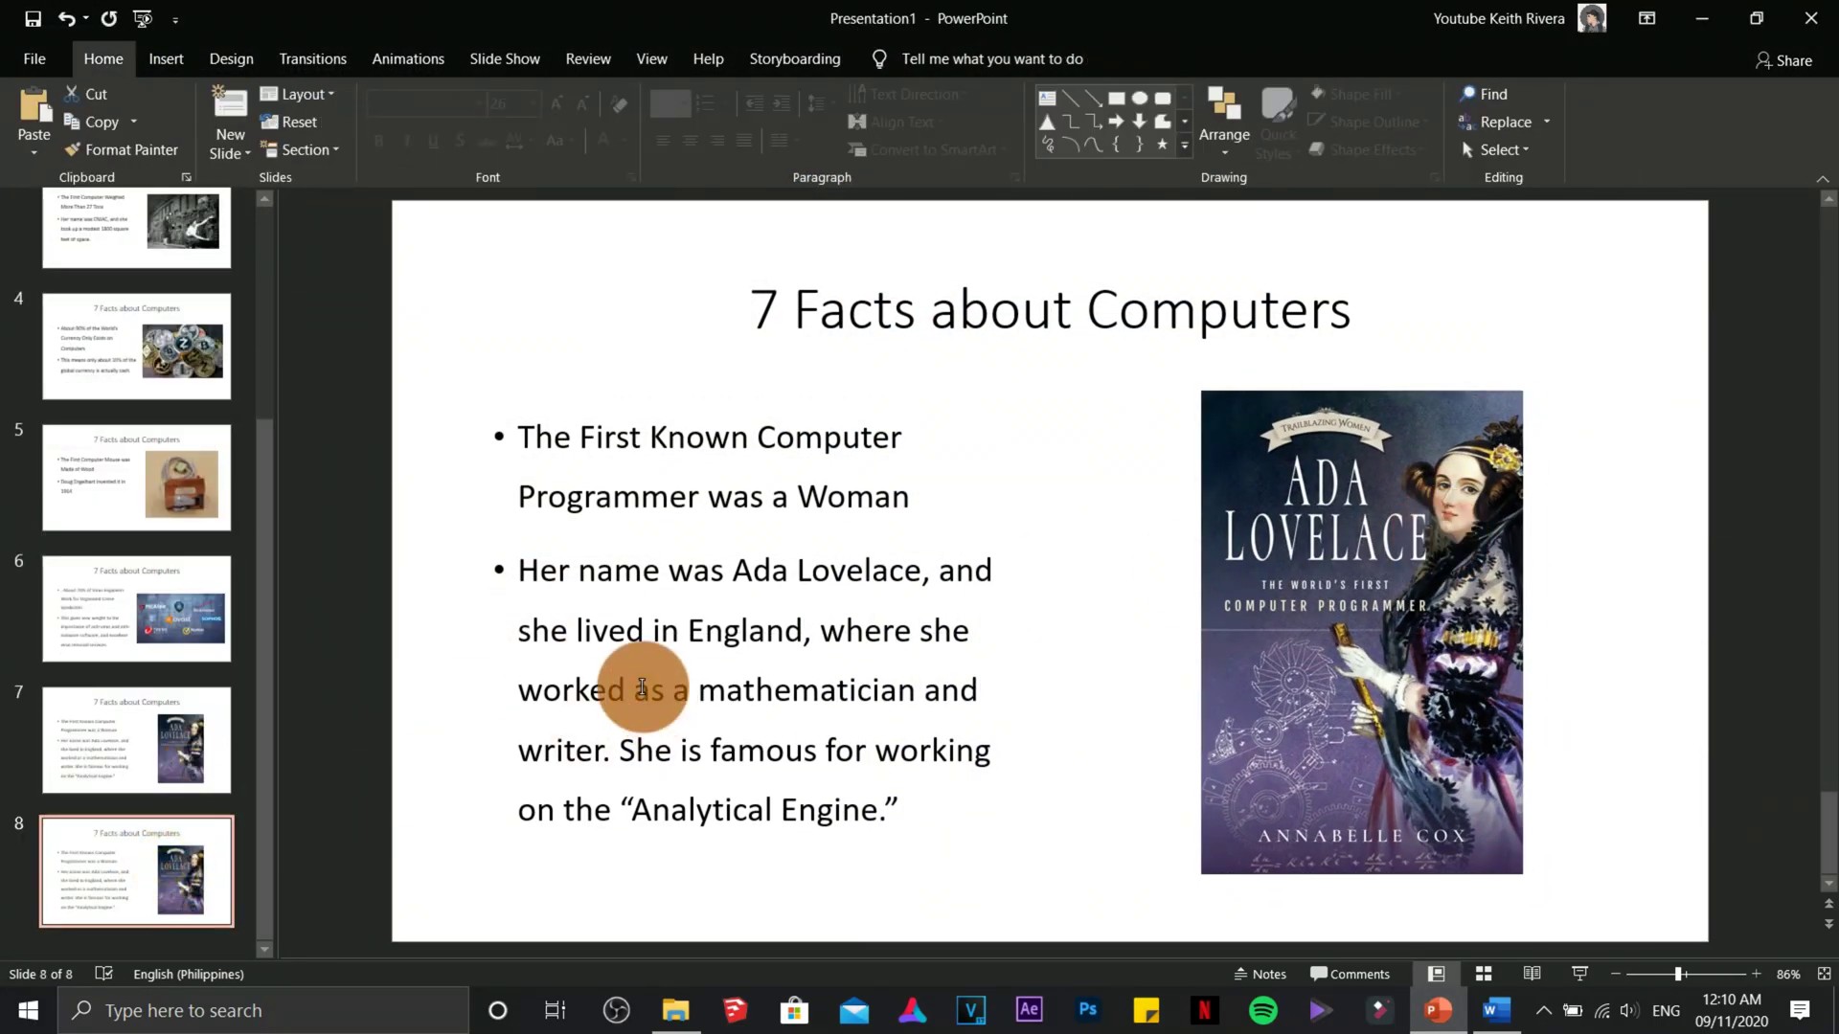
left_click(636, 698)
key("ctrl+a")
key("Delete")
key("alt+Tab")
left_click_drag(553, 565, 822, 607)
key("ctrl+c")
key("alt+Tab")
left_click(550, 447)
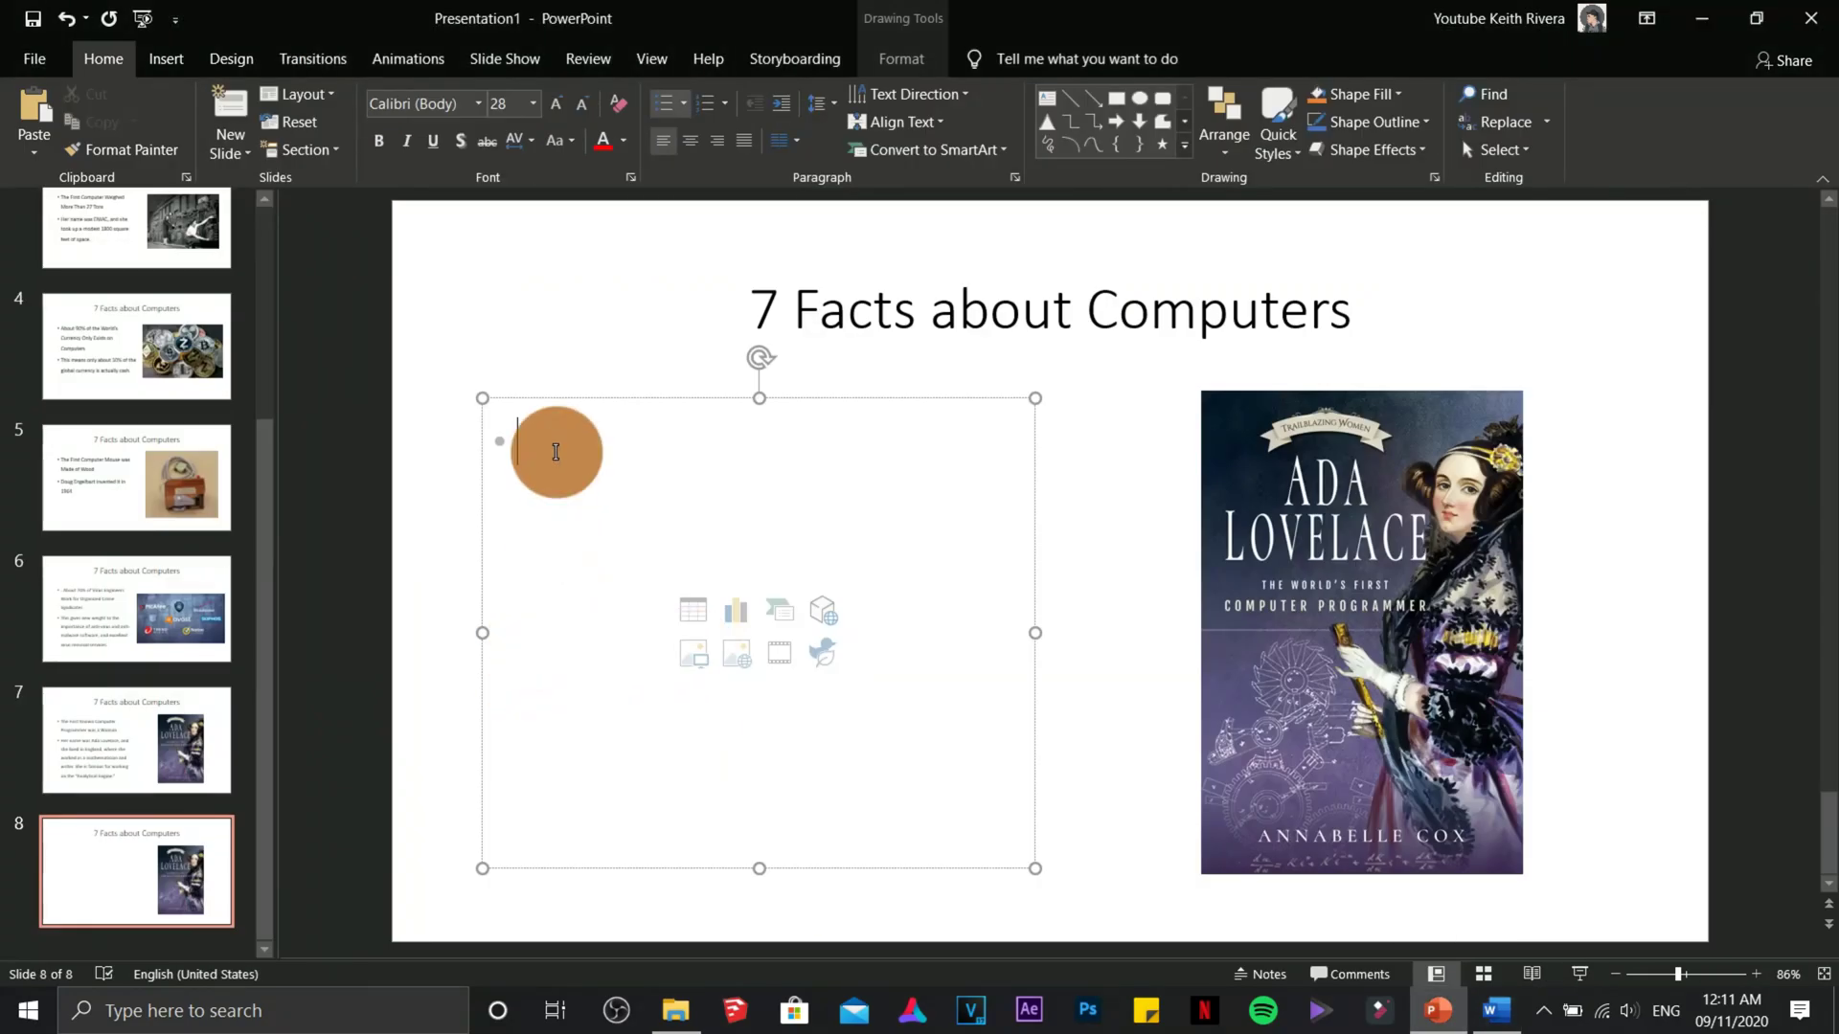
key("ctrl+v")
Replace slide 8's old picture with the garage photo, shrunk and moved up beside the text
left_click(1306, 648)
key("Delete")
left_click(165, 59)
left_click(174, 134)
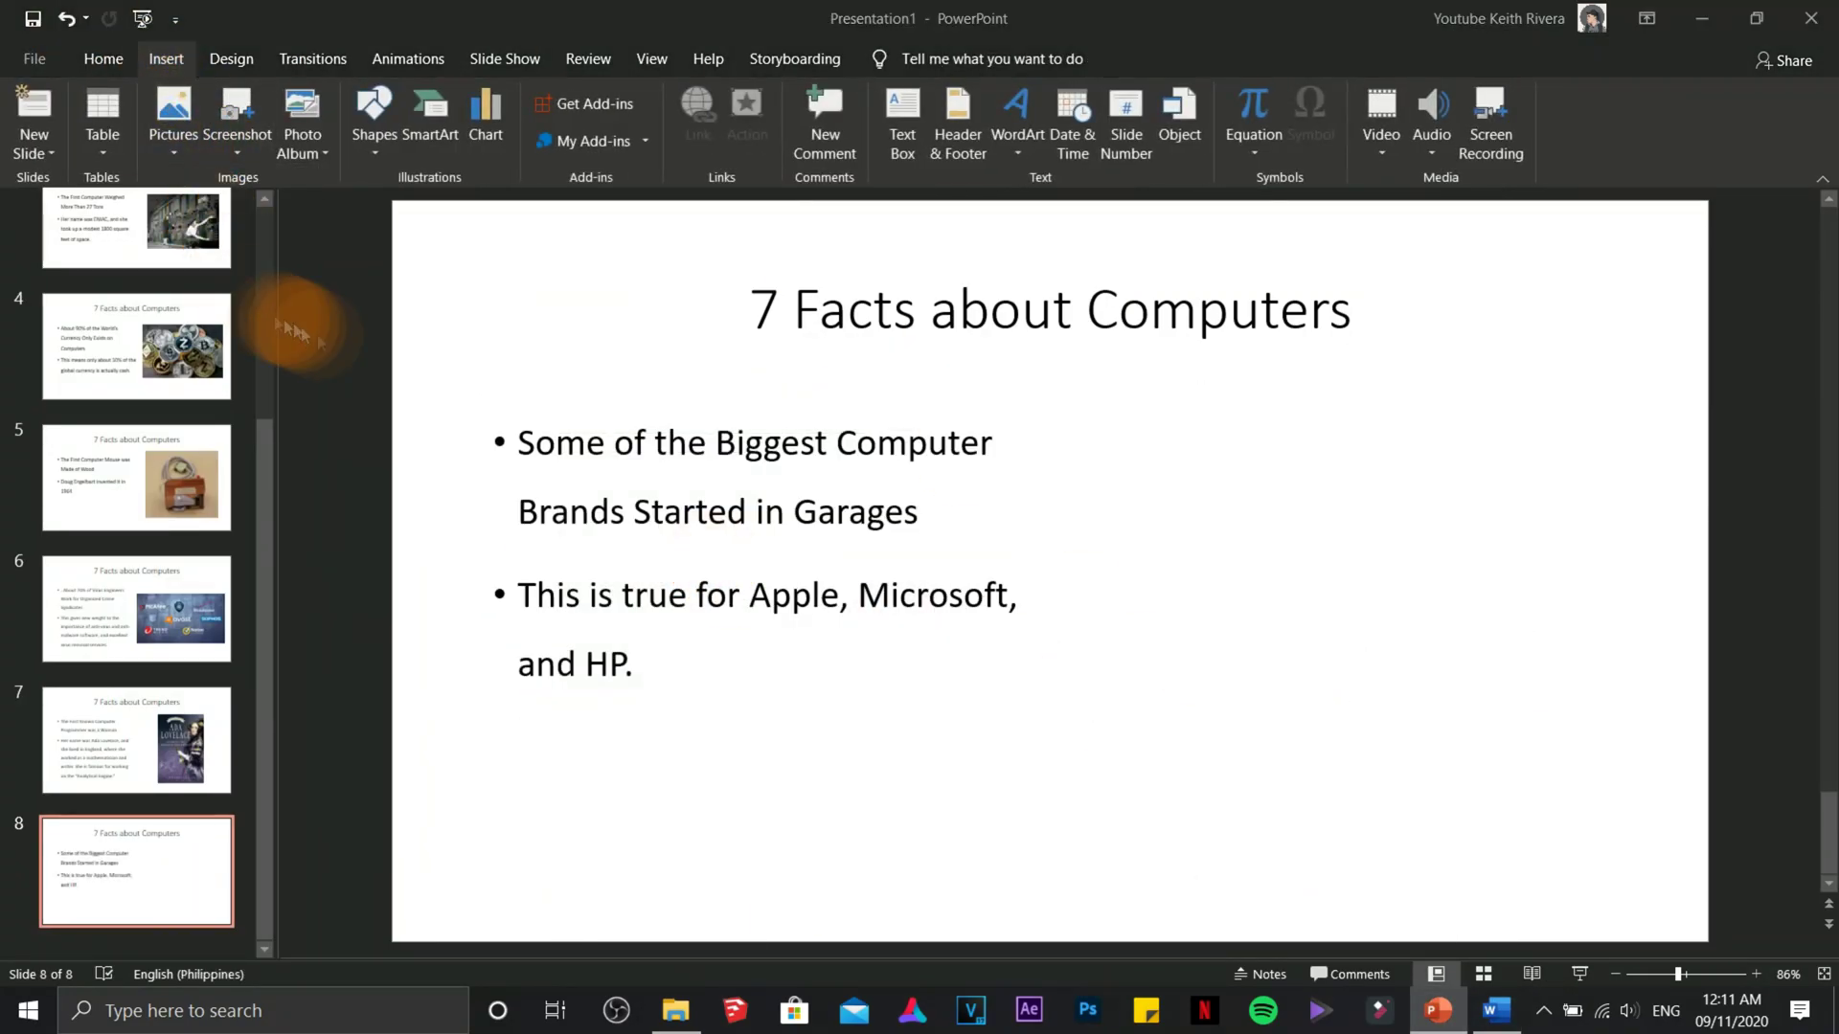
left_click(287, 287)
double_click(287, 368)
left_click_drag(451, 226, 1007, 546)
left_click_drag(1003, 623, 1044, 489)
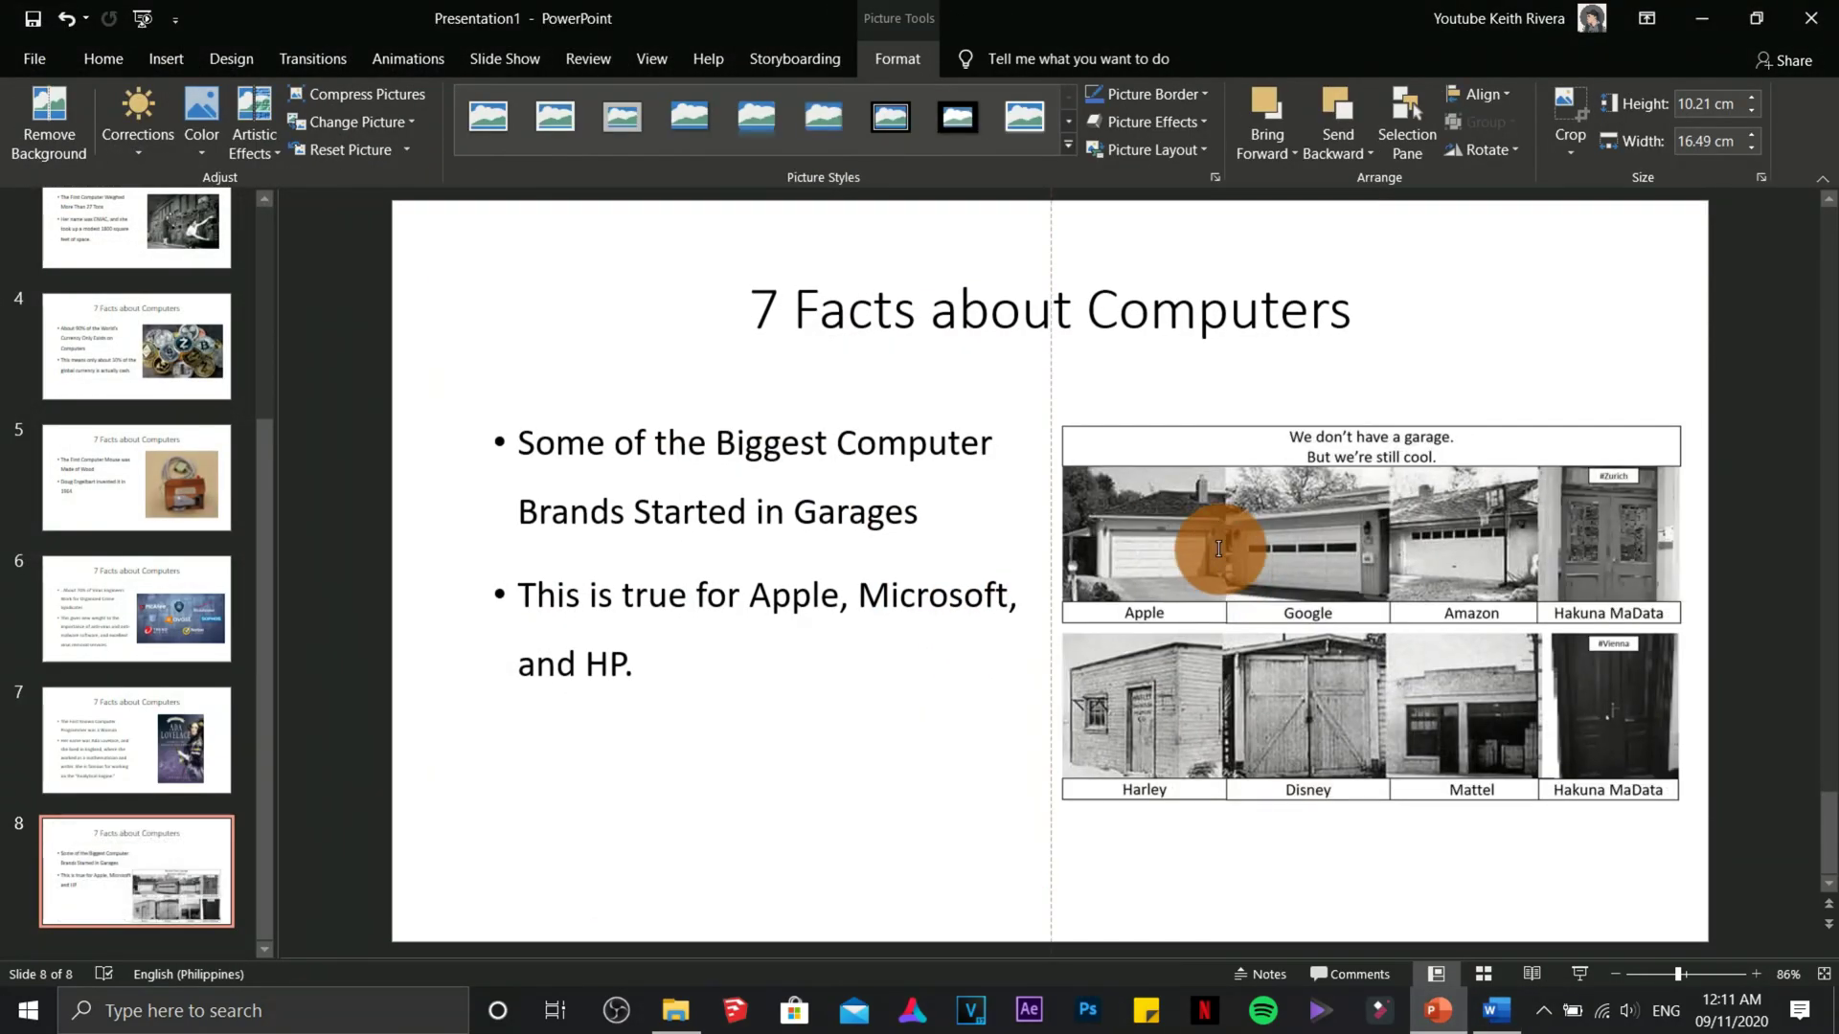
left_click(722, 743)
Duplicate slide 8 as slide 9 and paste the blinking-less fact (fact 7) into its body
right_click(113, 867)
left_click(188, 579)
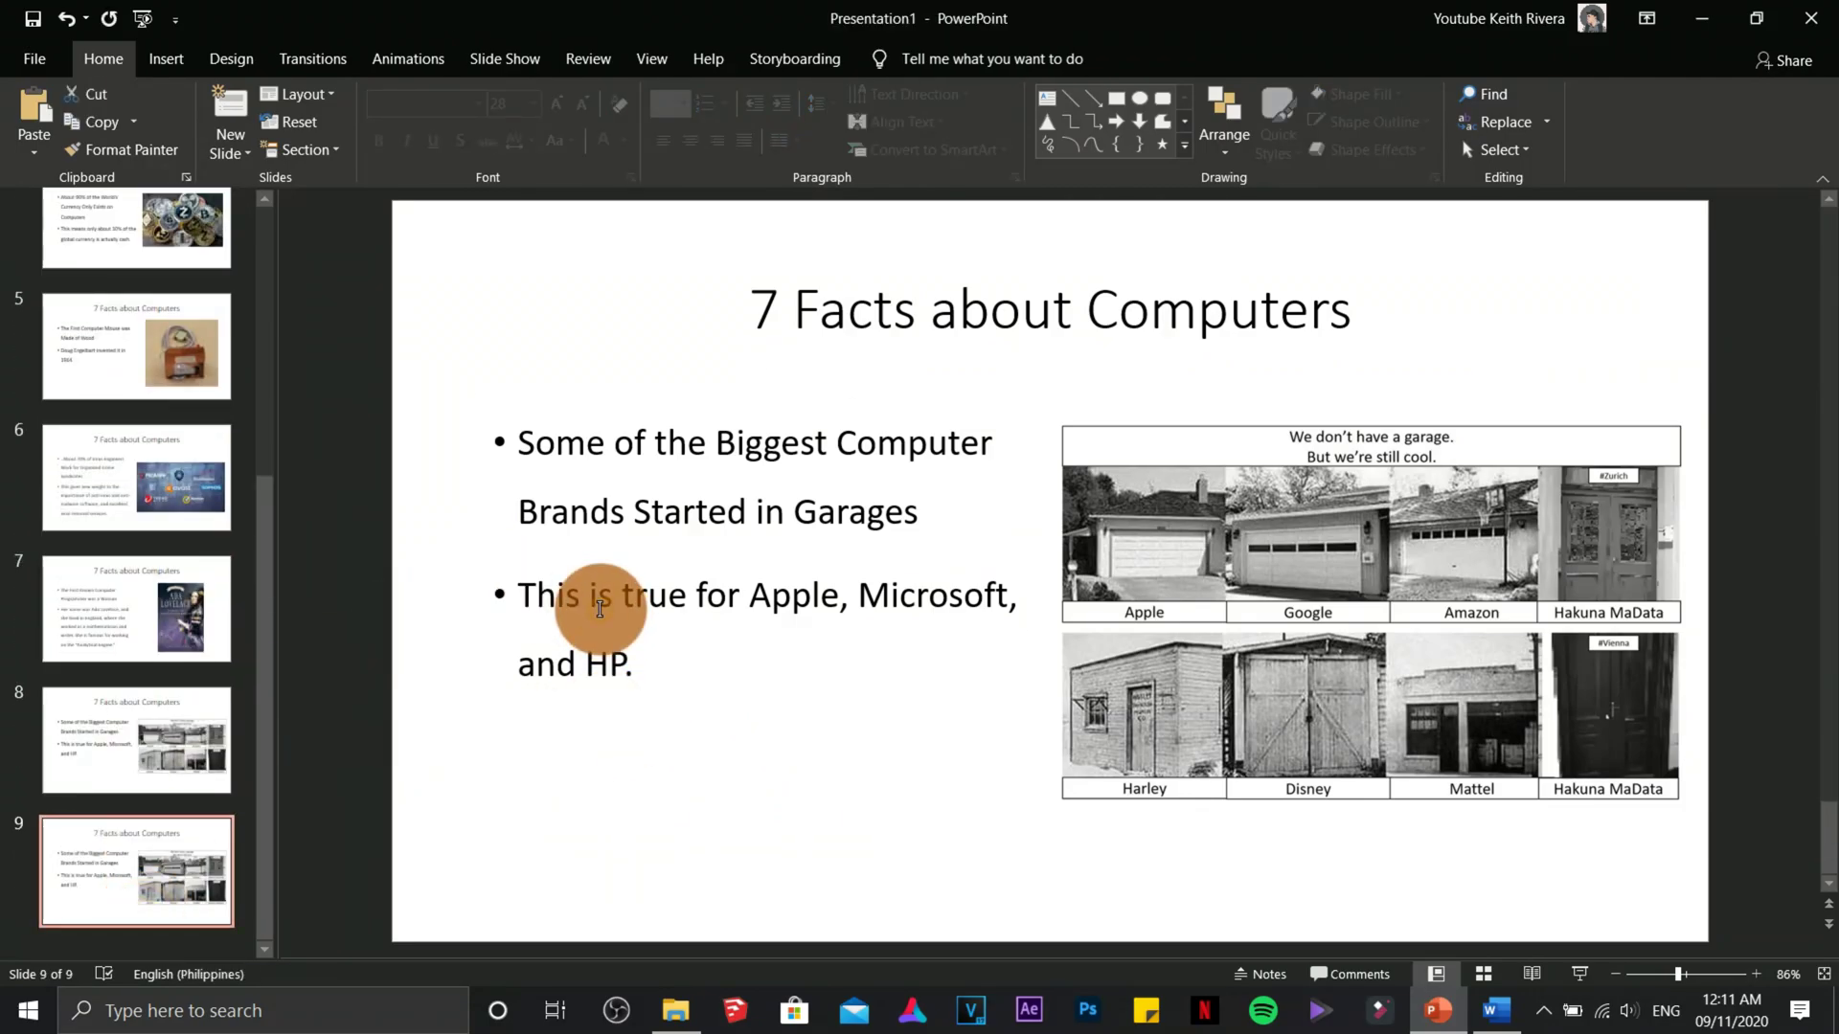
key("alt+Tab")
left_click_drag(552, 672, 874, 728)
key("ctrl+c")
key("alt+Tab")
right_click(551, 450)
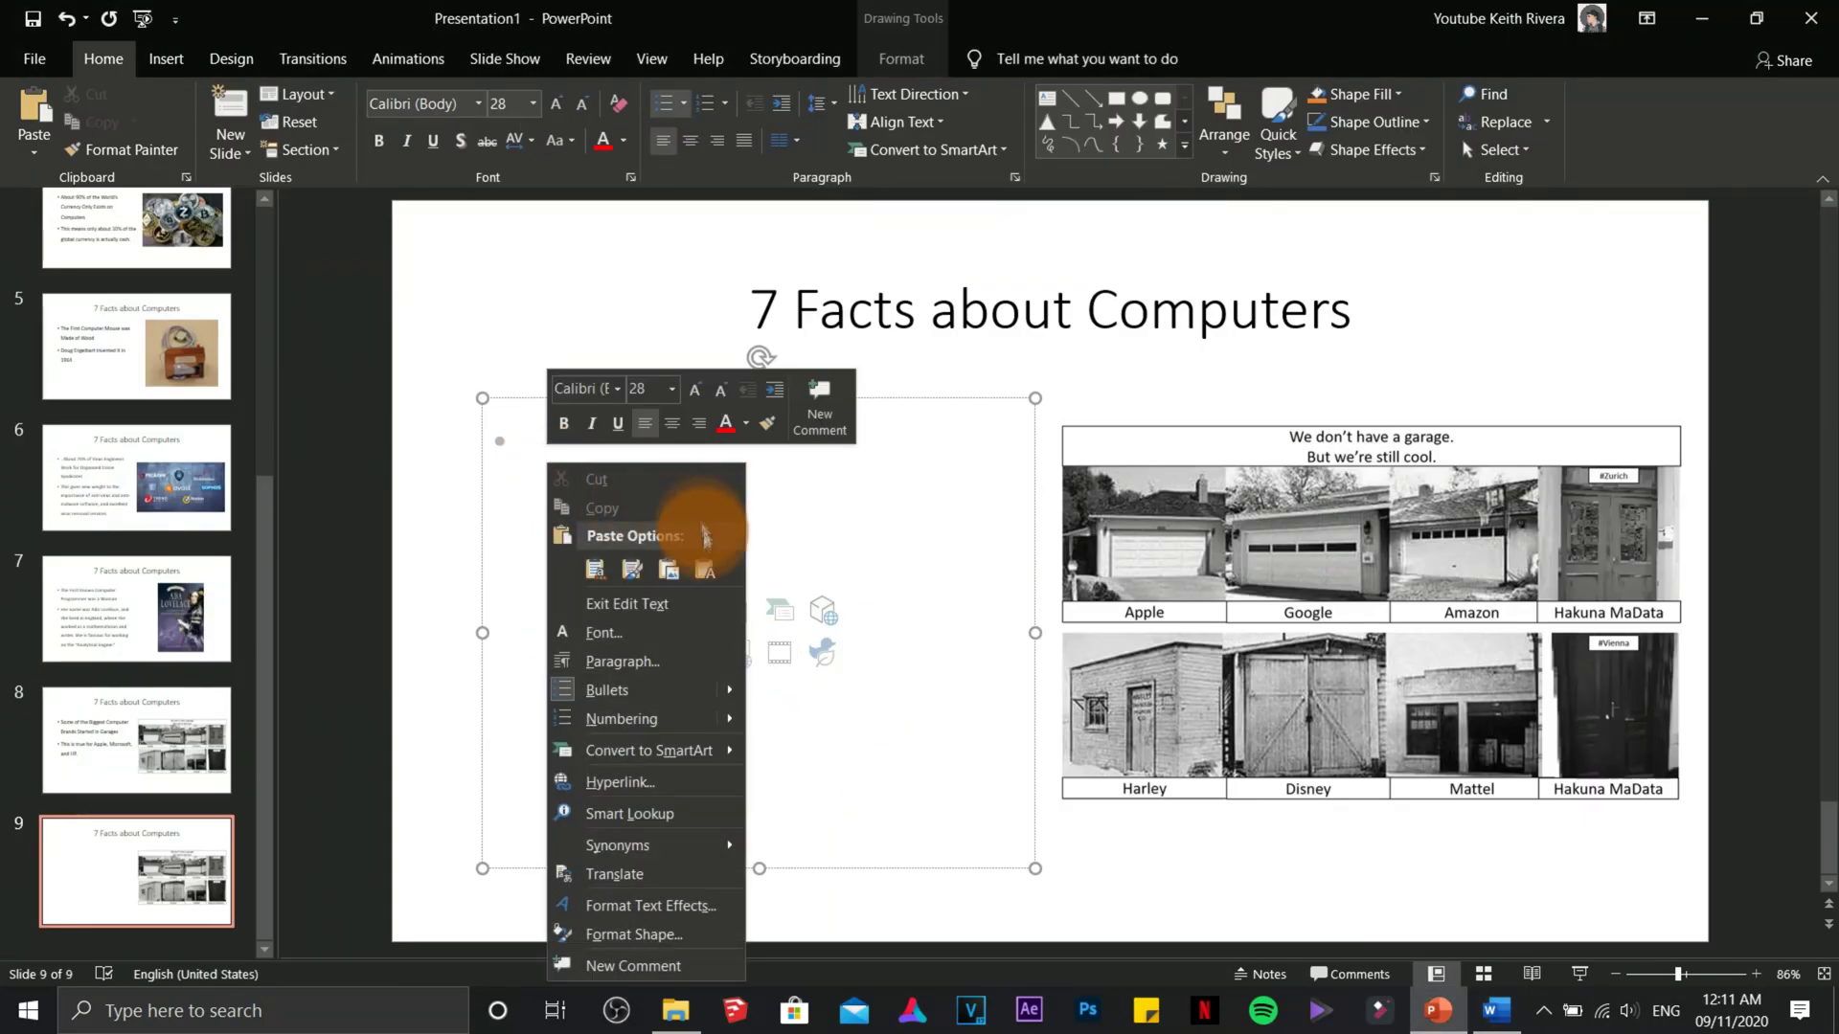
left_click(706, 522)
Replace slide 9's garage picture with the 7 Blink man-at-laptop photo, then go to the title slide
left_click(1117, 579)
key("Delete")
left_click(166, 58)
left_click(174, 134)
left_click(218, 216)
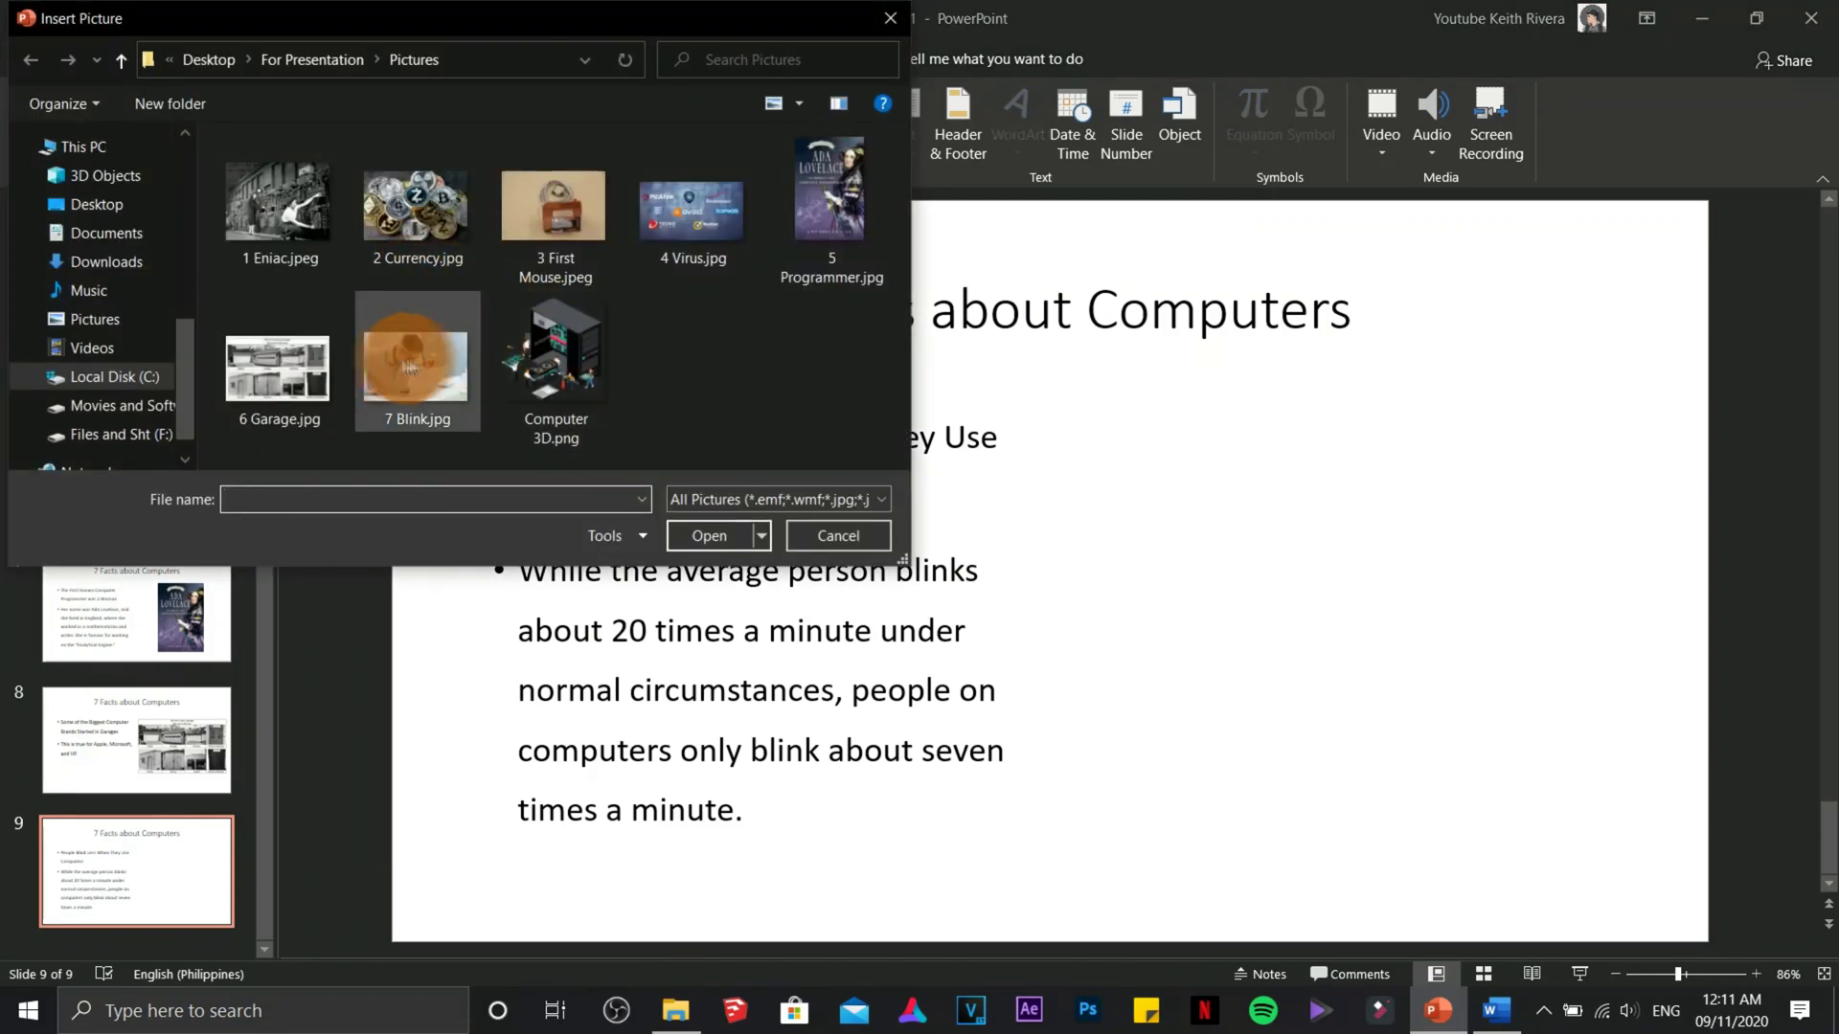
double_click(411, 330)
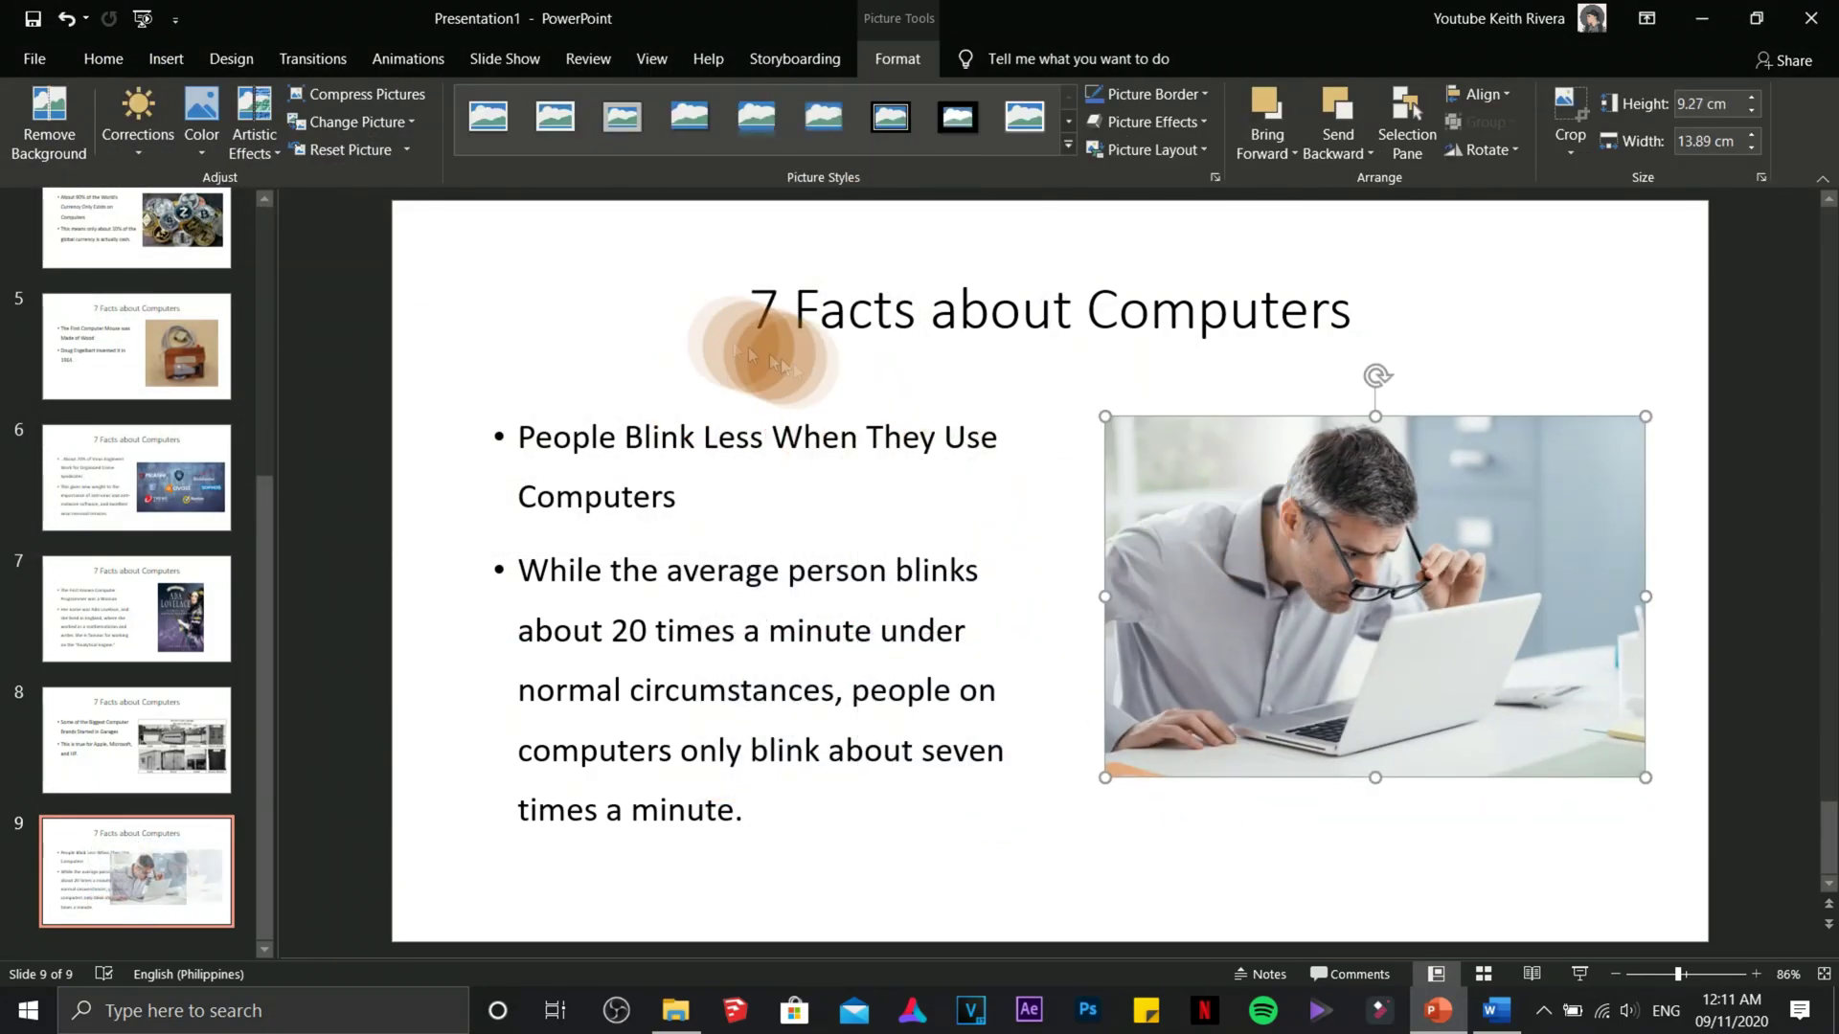
left_click(752, 356)
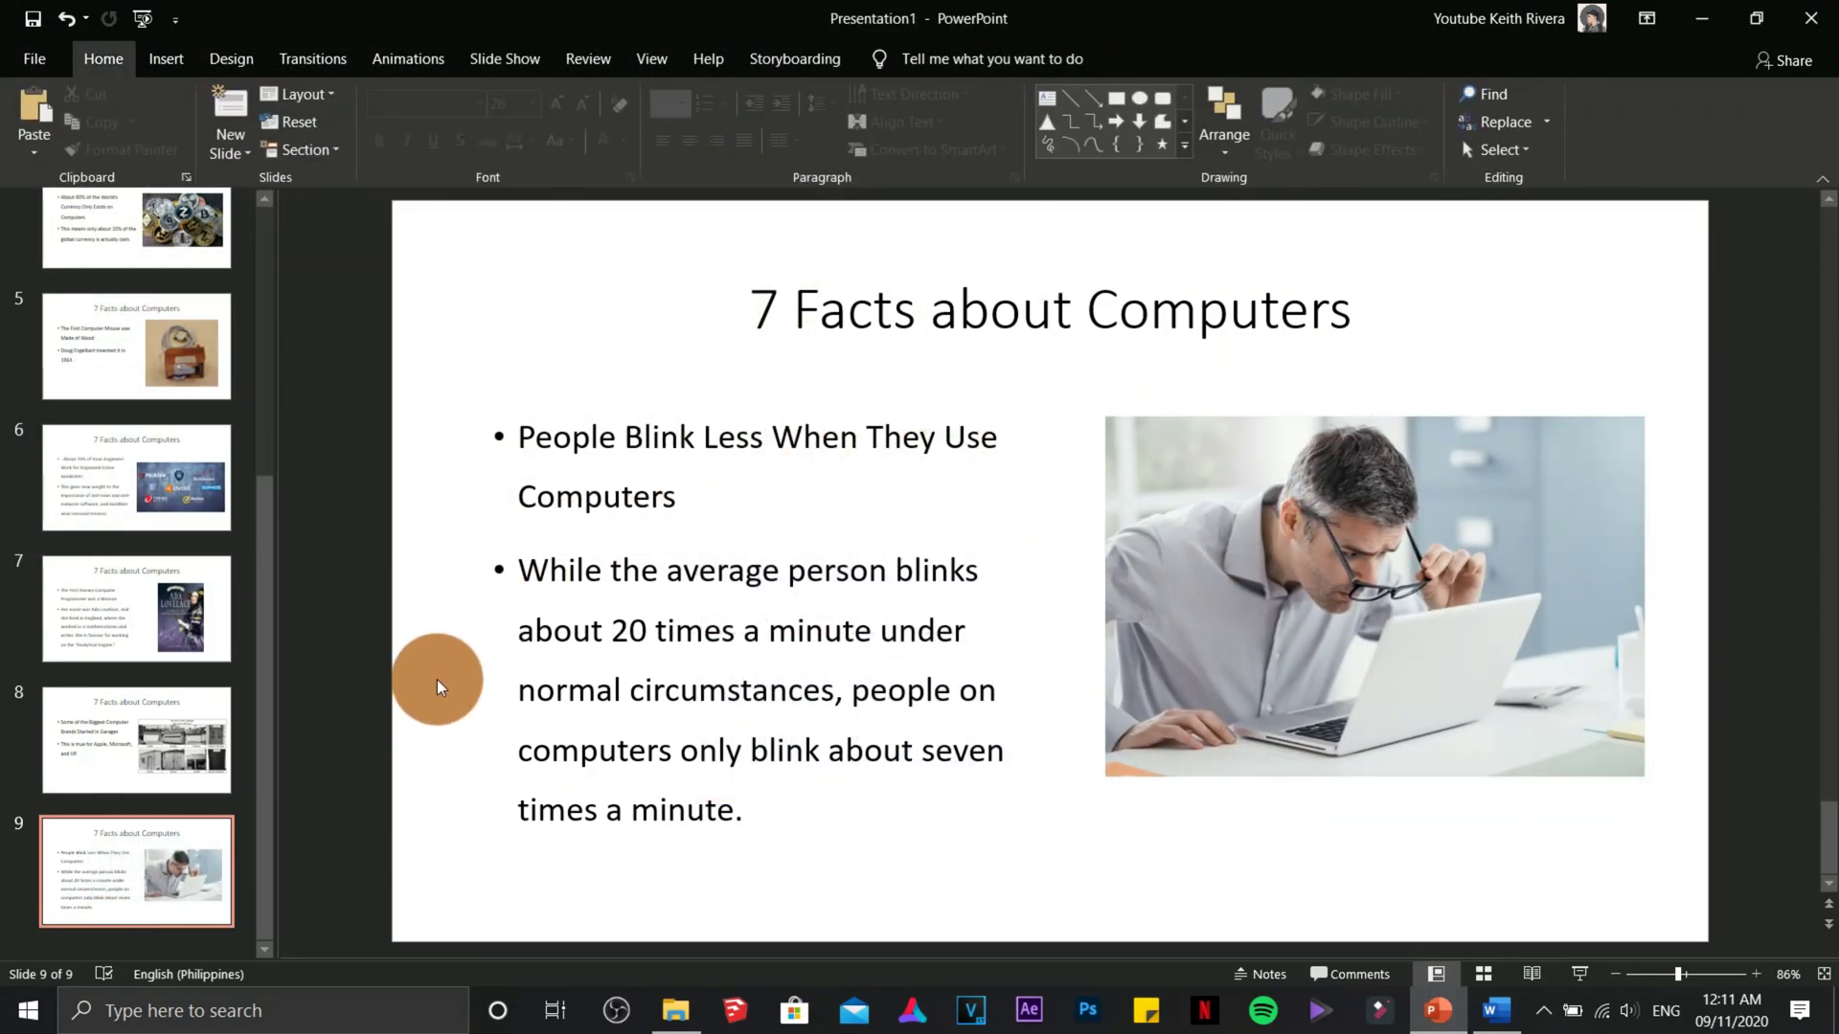
left_click_drag(263, 793, 213, 355)
left_click(155, 290)
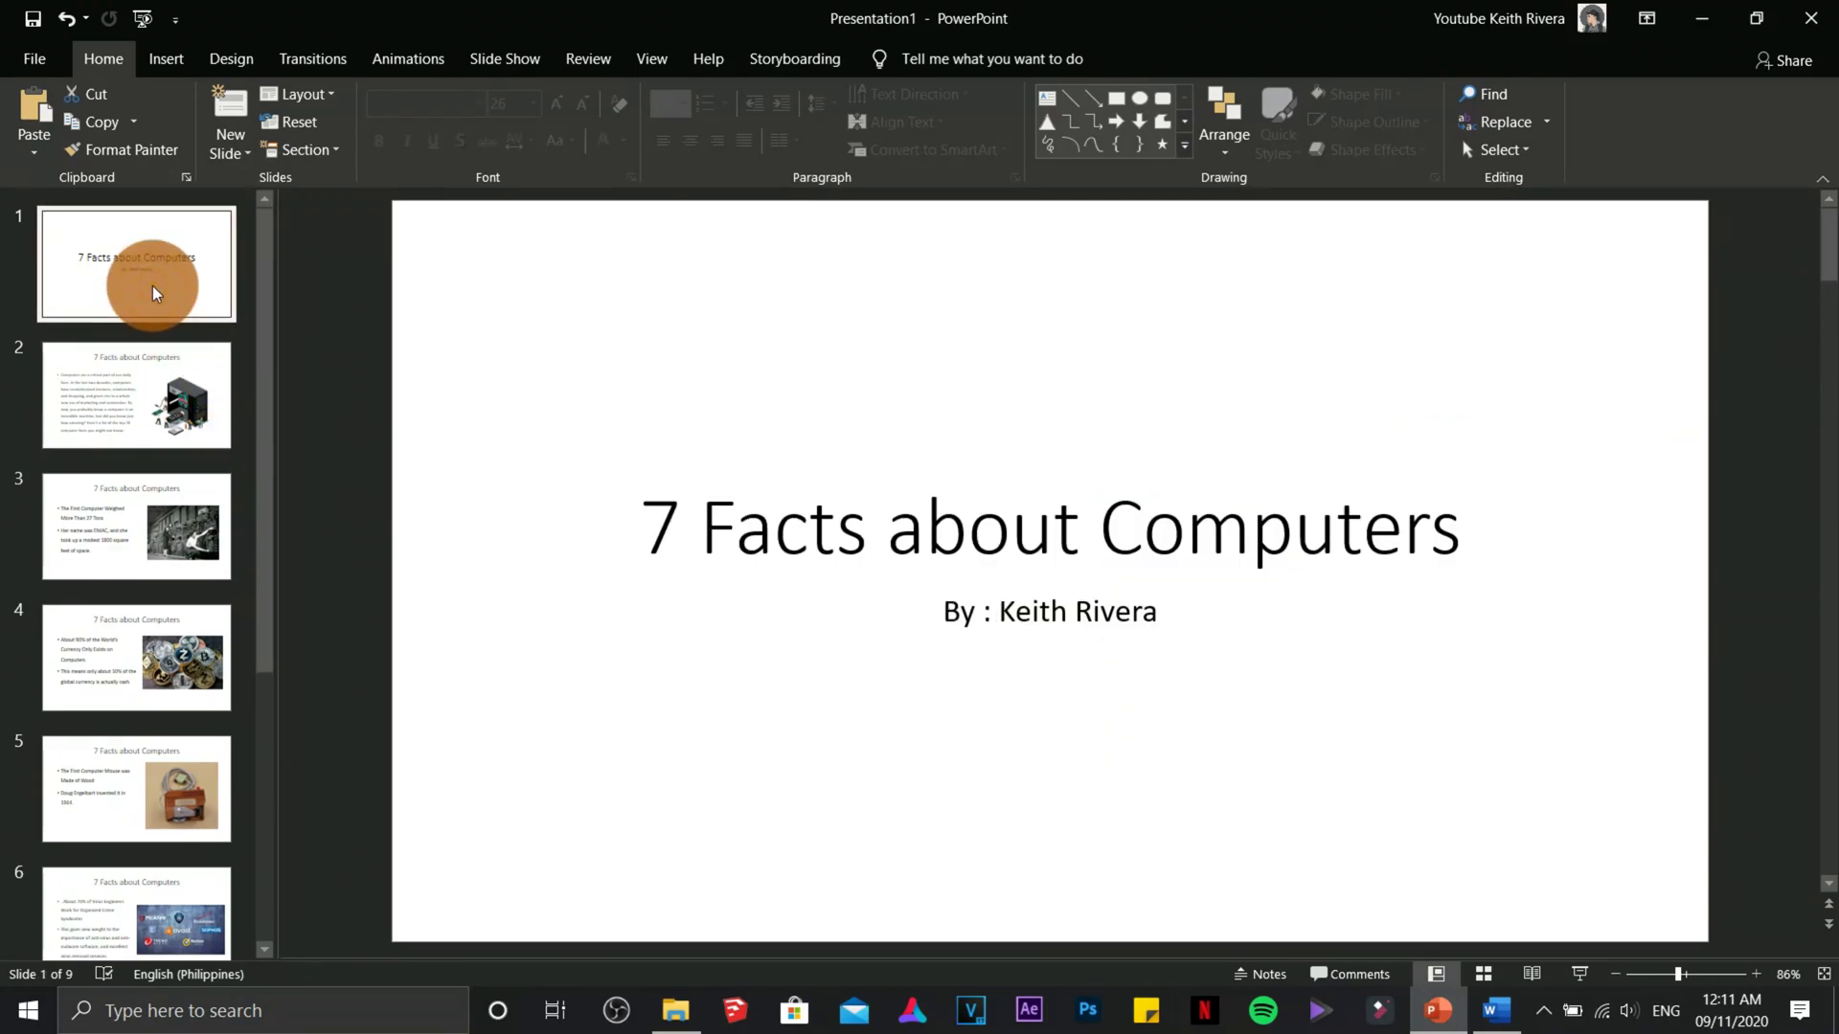
Apply the dark Slate theme from the Design themes gallery to the whole deck
left_click(226, 48)
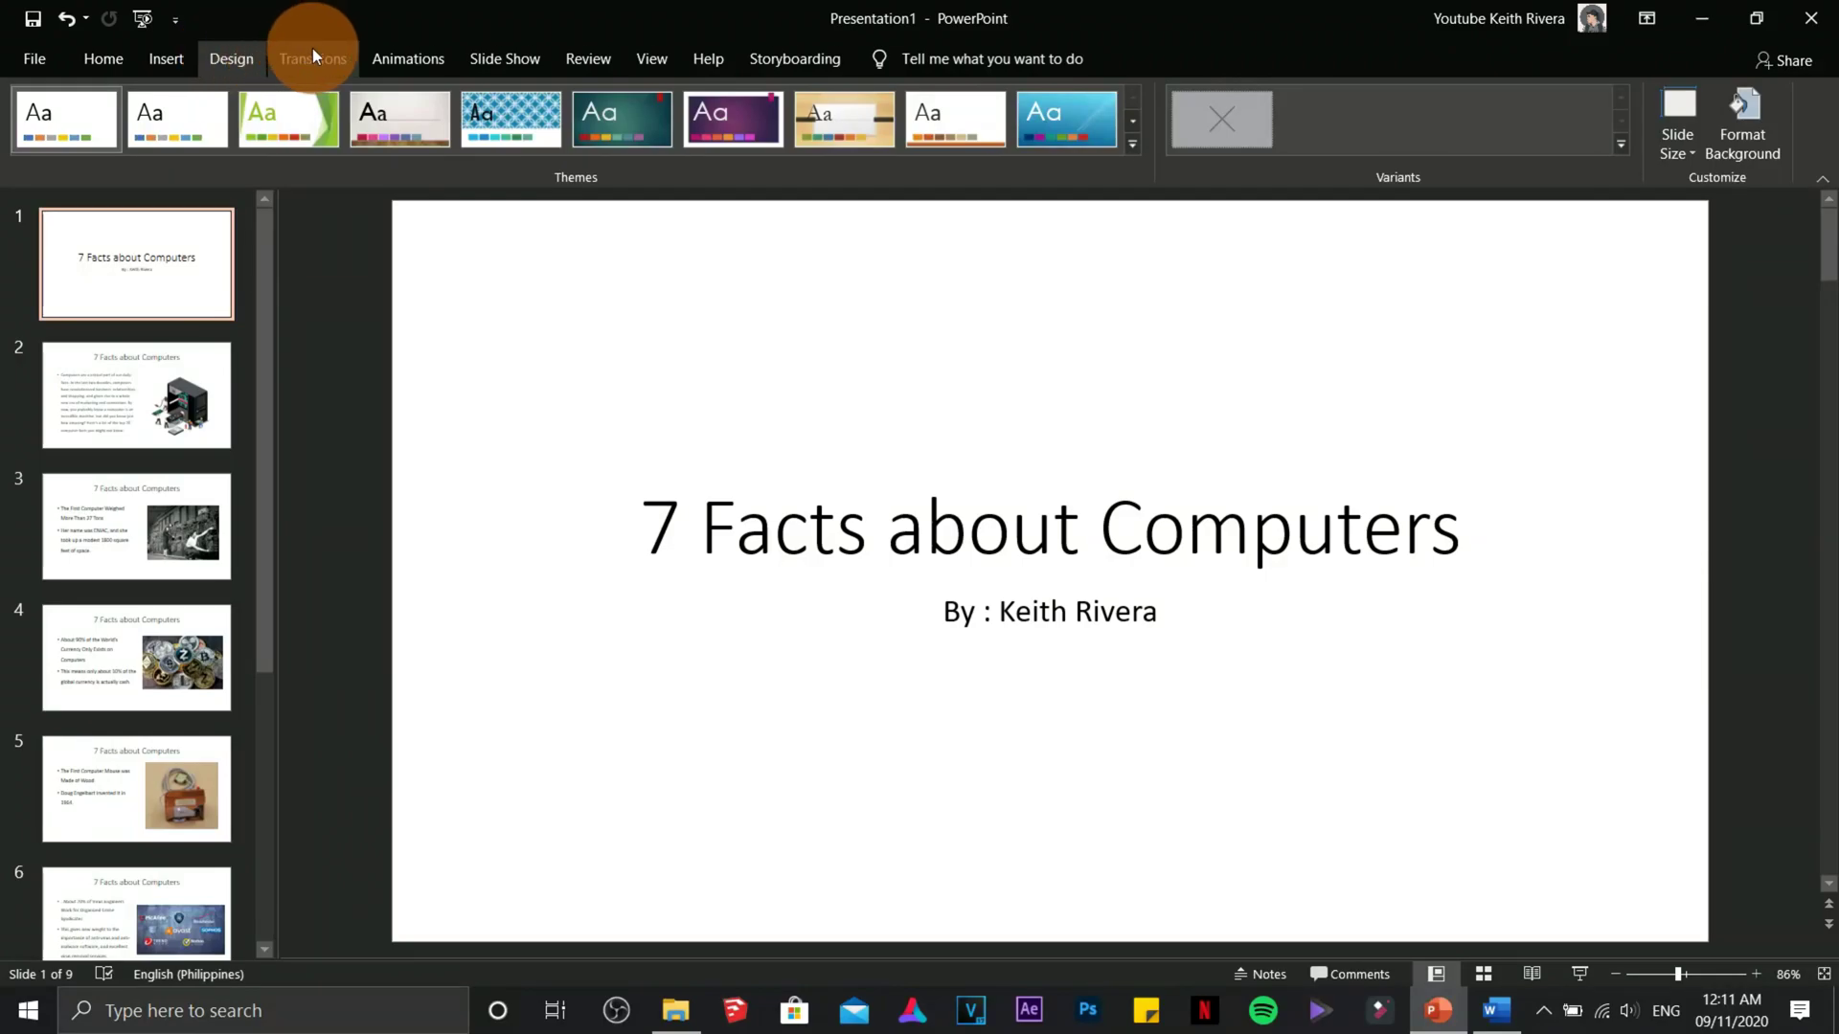
left_click(1134, 144)
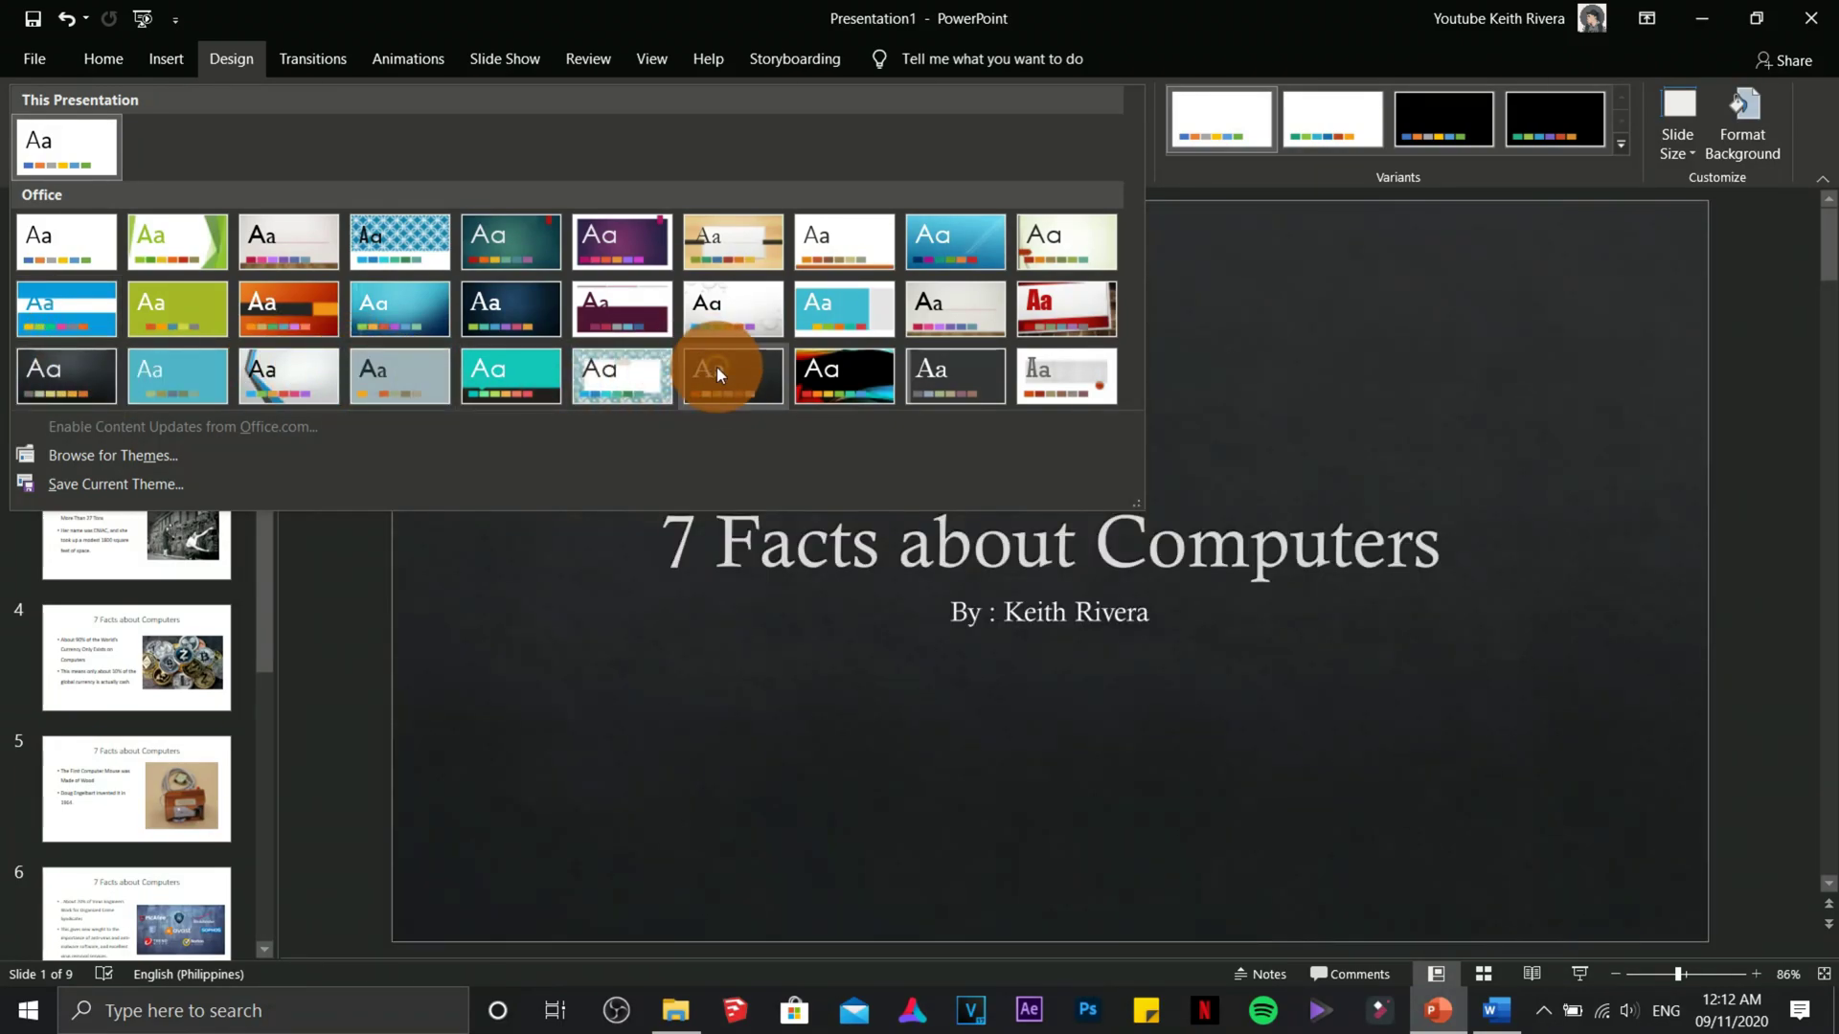
left_click(717, 374)
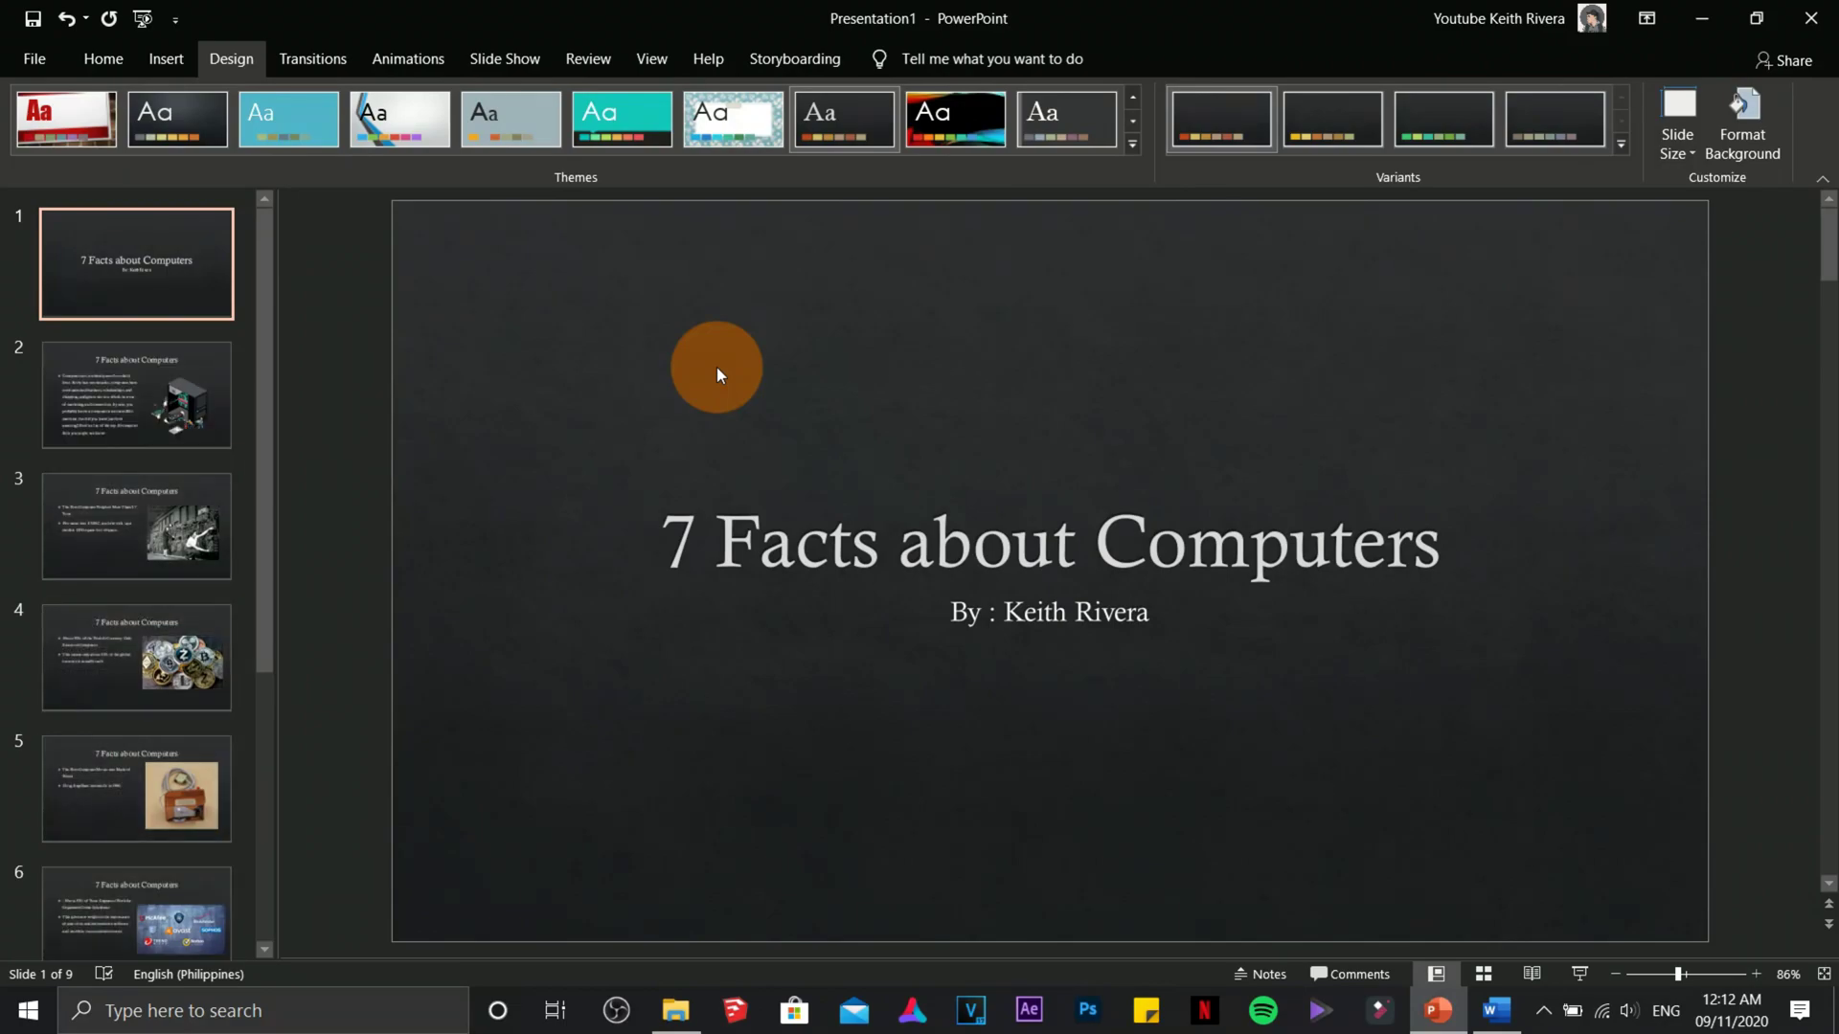
Review slides 2 through 9 in the new theme, then return to the title slide
left_click(122, 380)
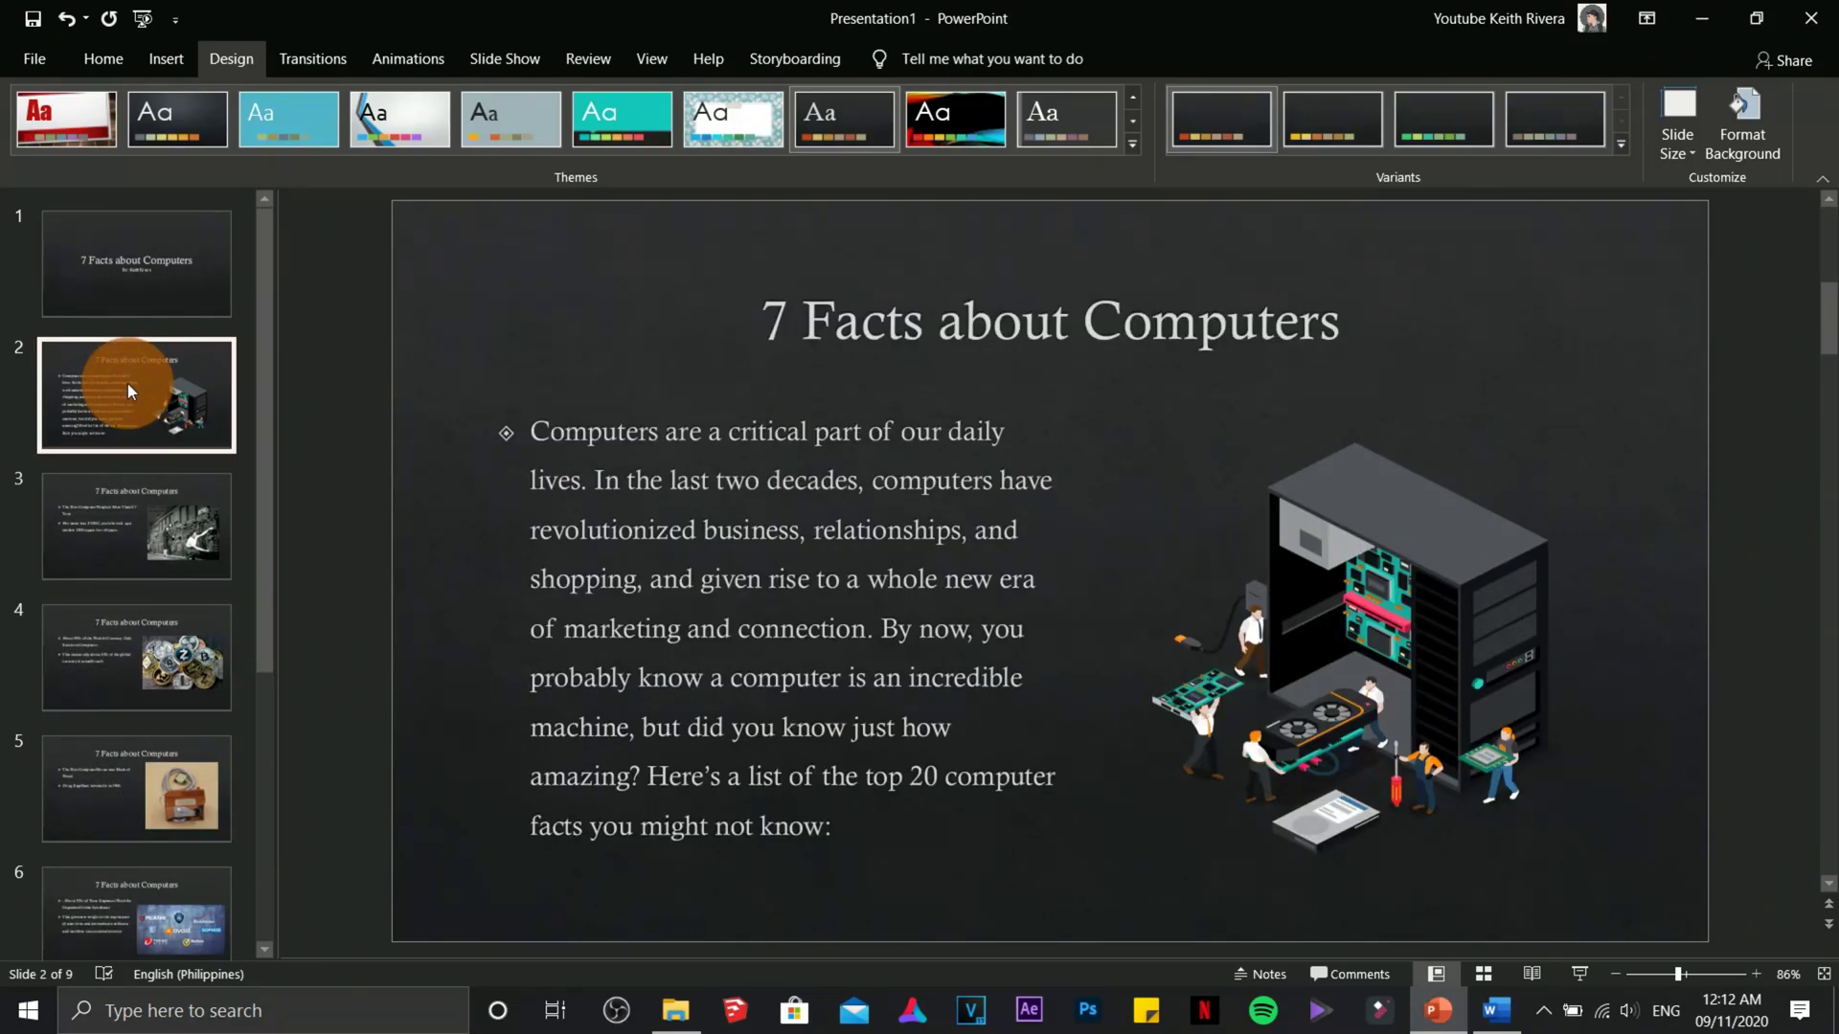
left_click(72, 507)
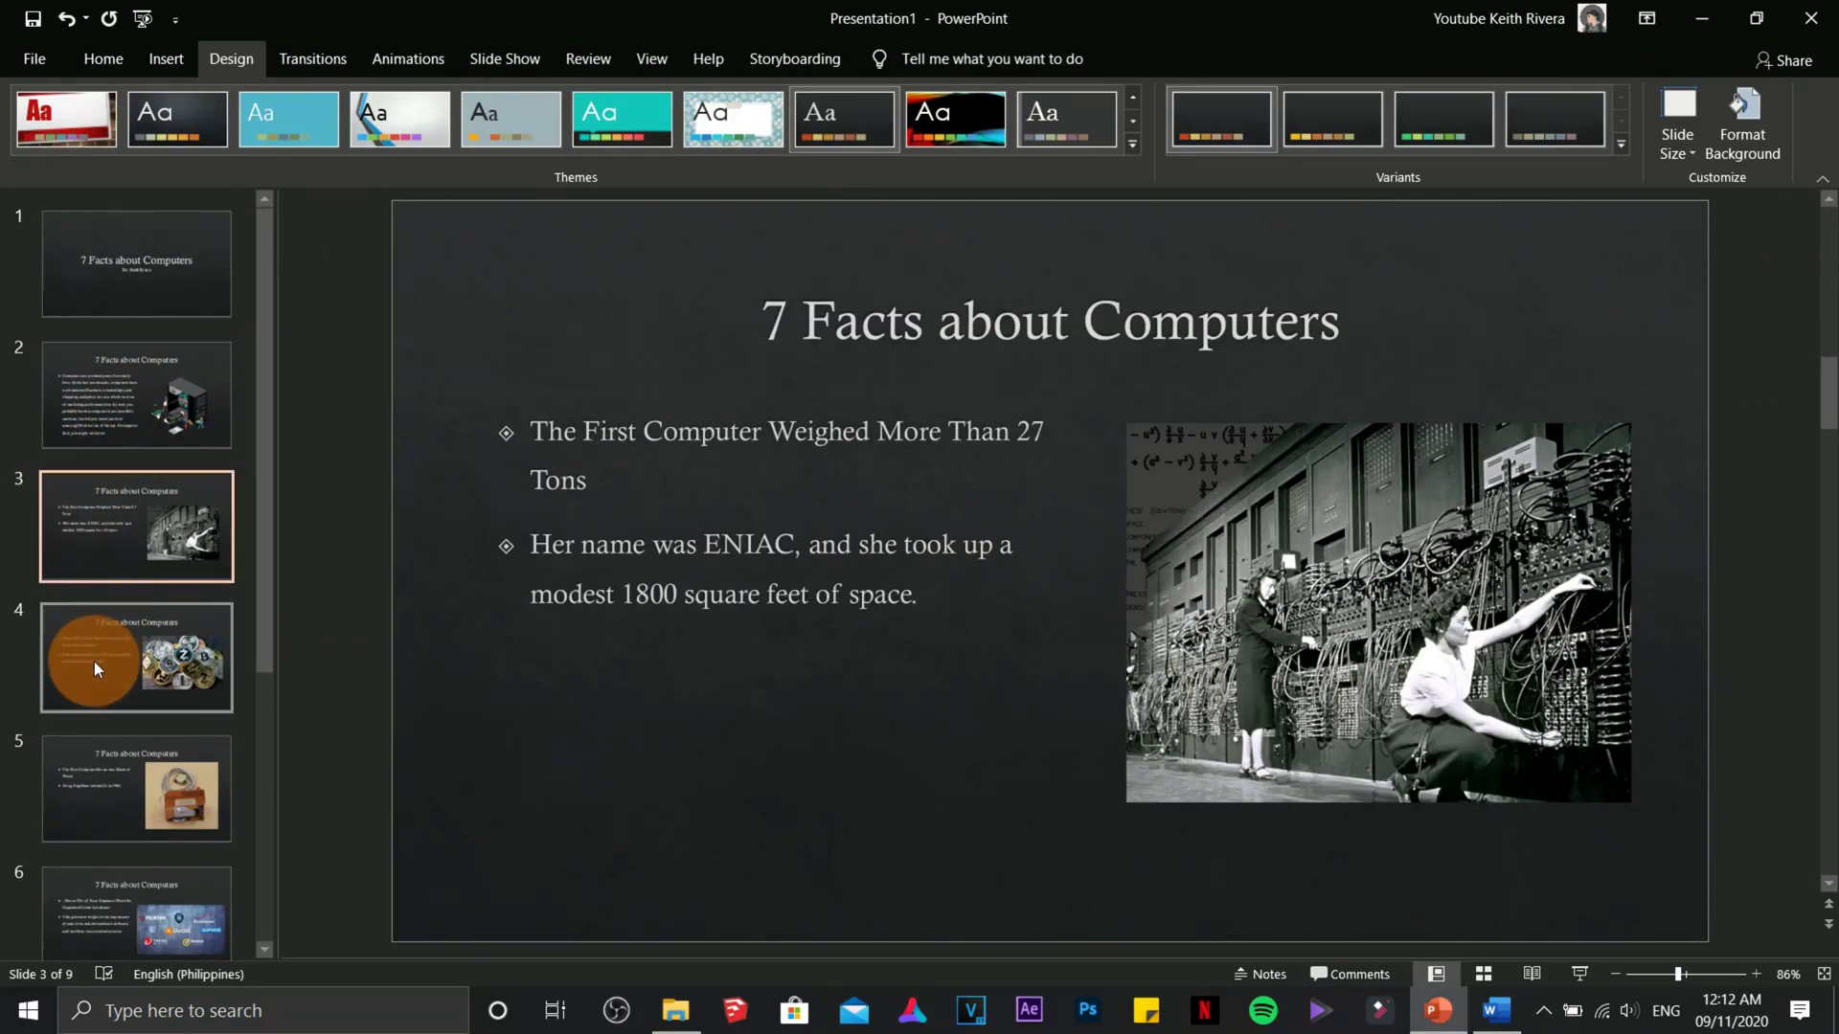
left_click(86, 662)
left_click(110, 793)
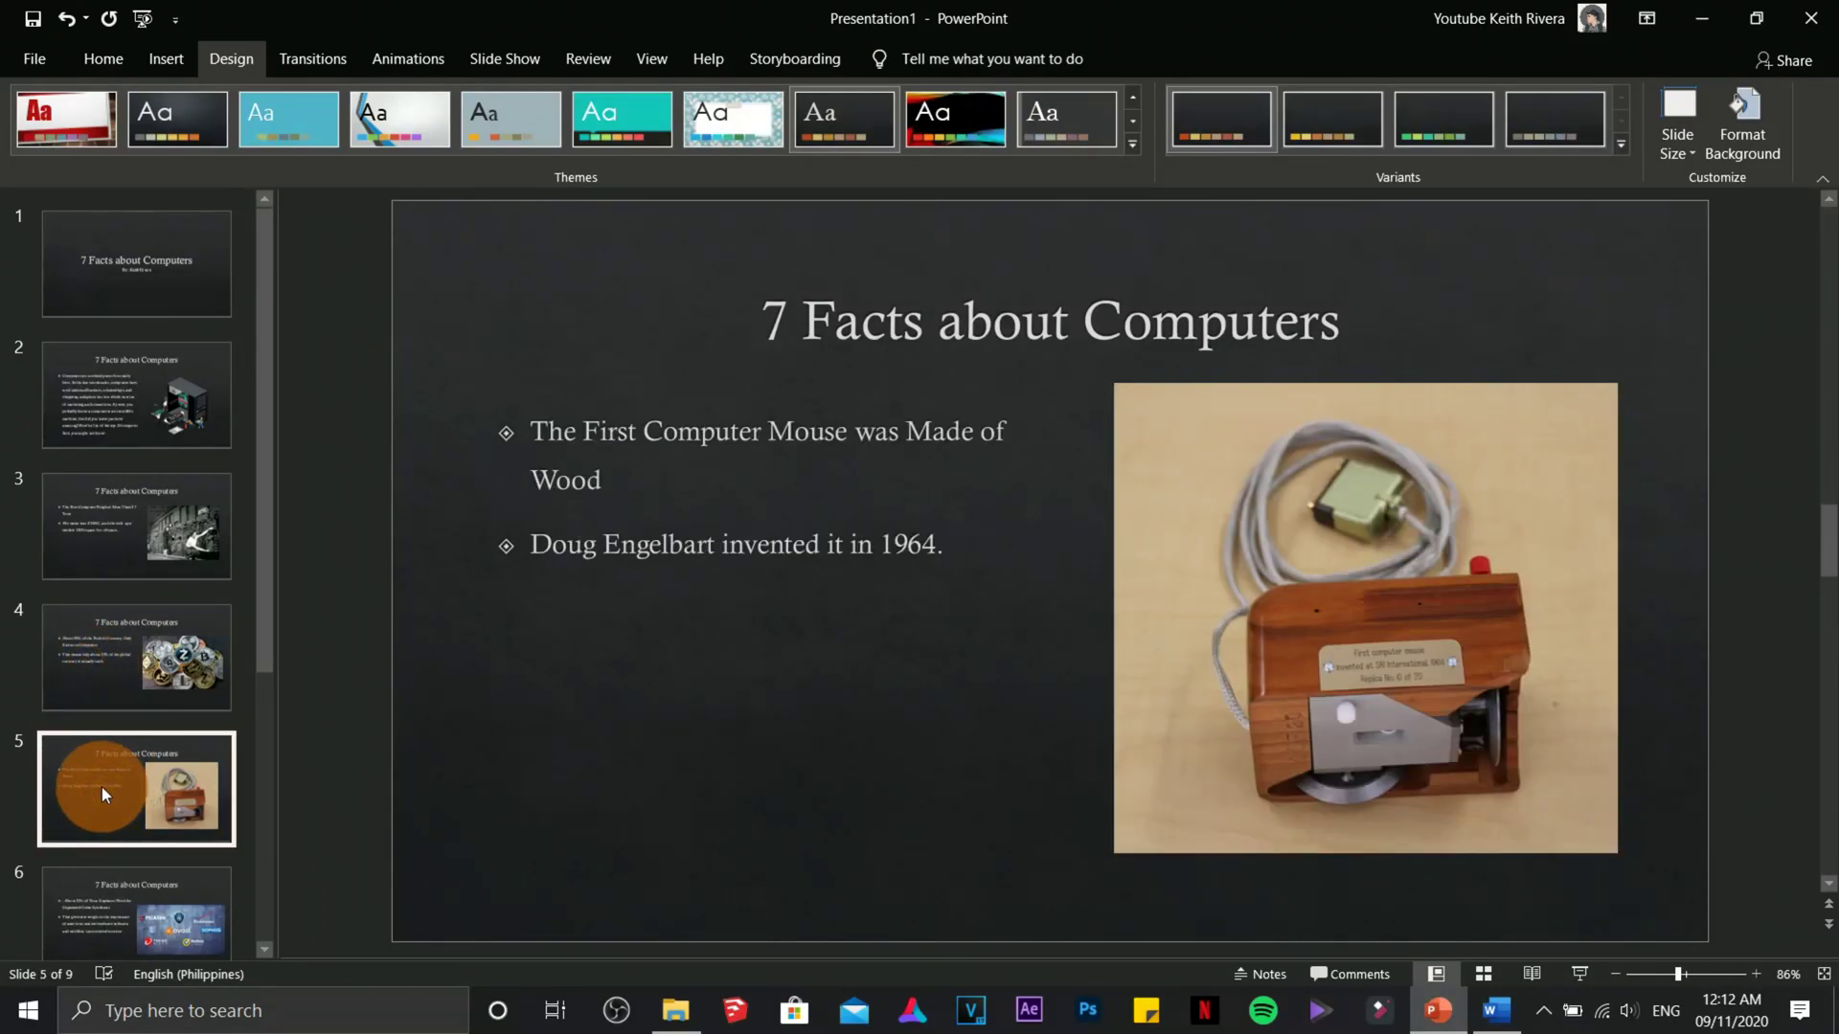
left_click(112, 906)
scroll(164, 721, "down", 2)
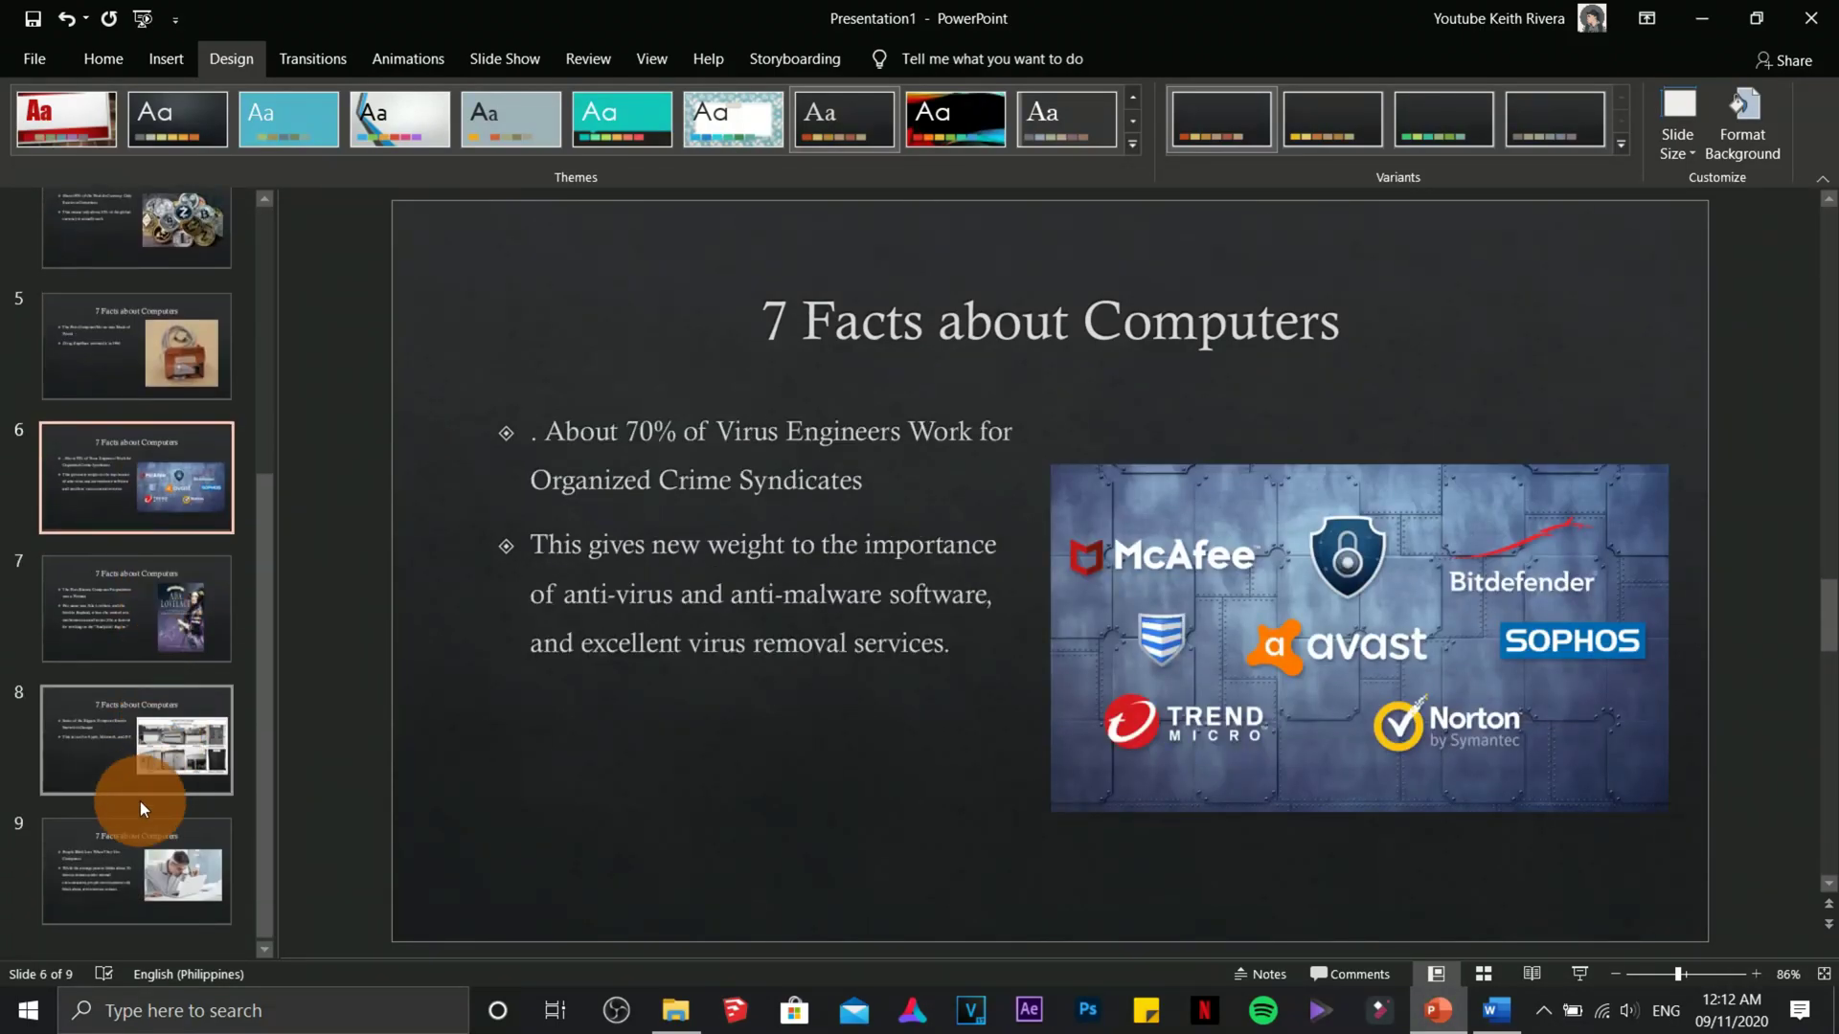
left_click(117, 866)
scroll(124, 670, "up", 3)
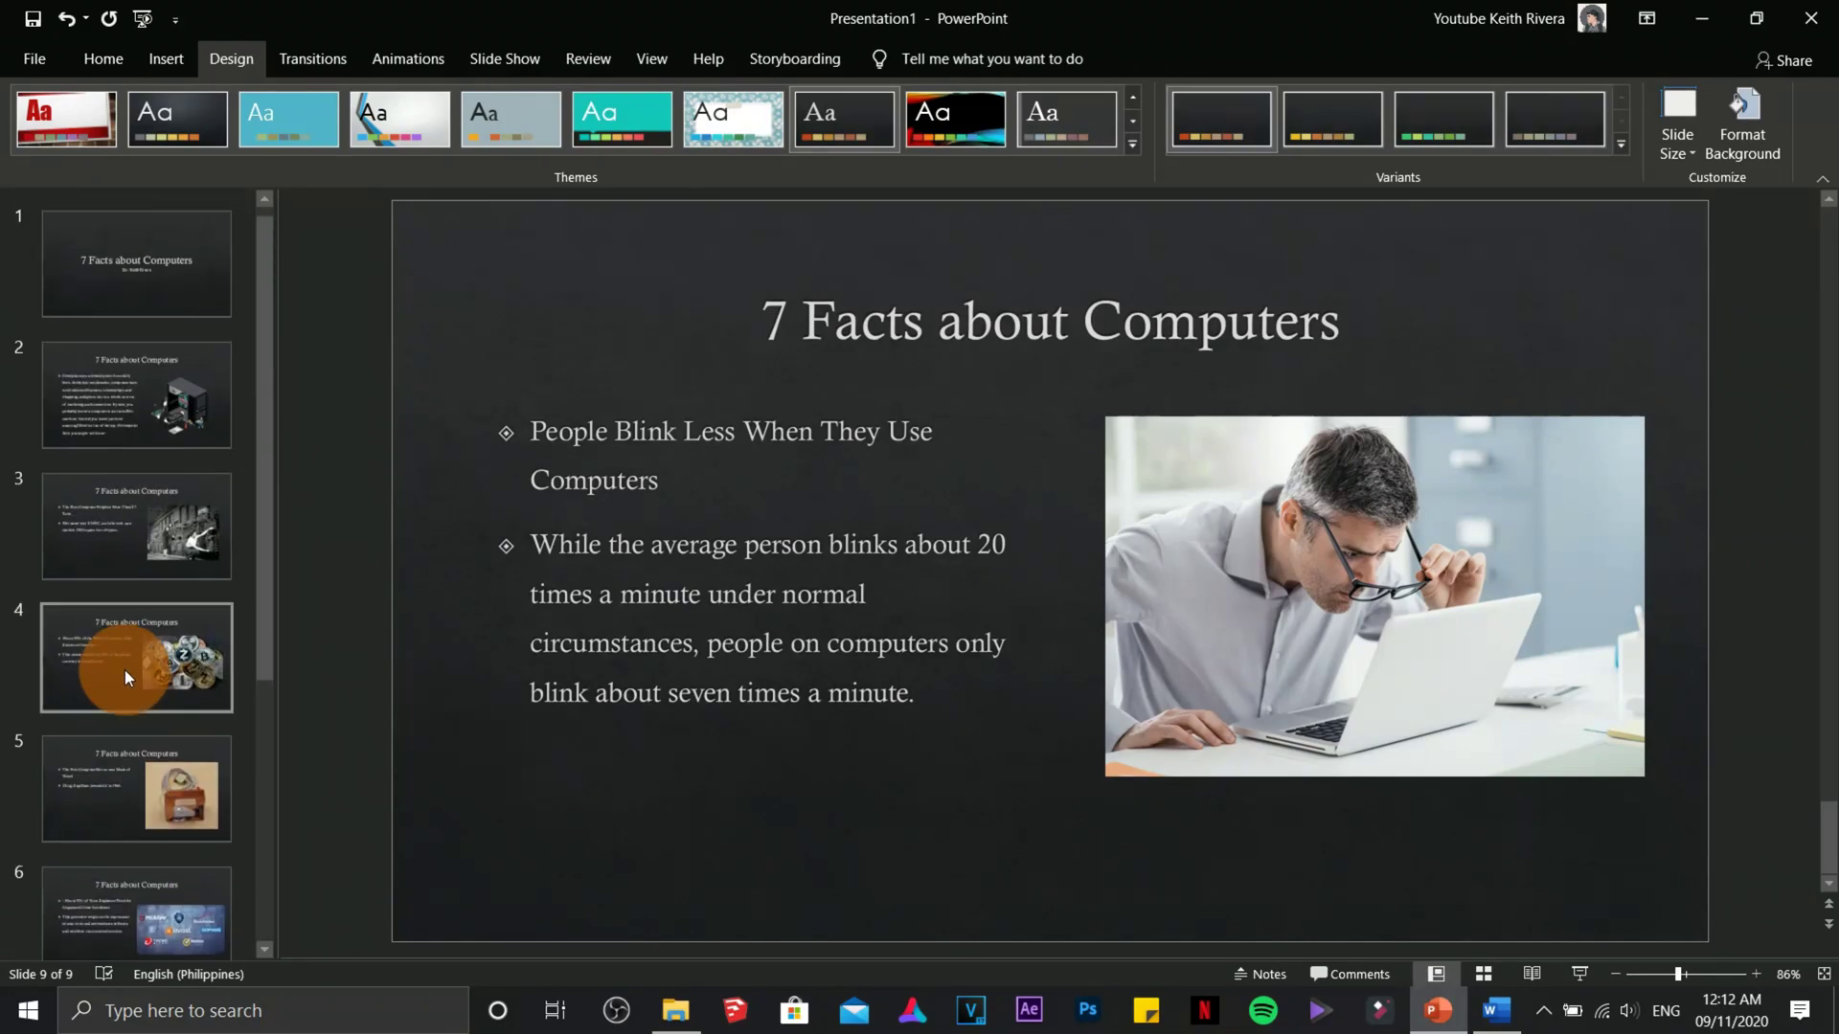
left_click(132, 305)
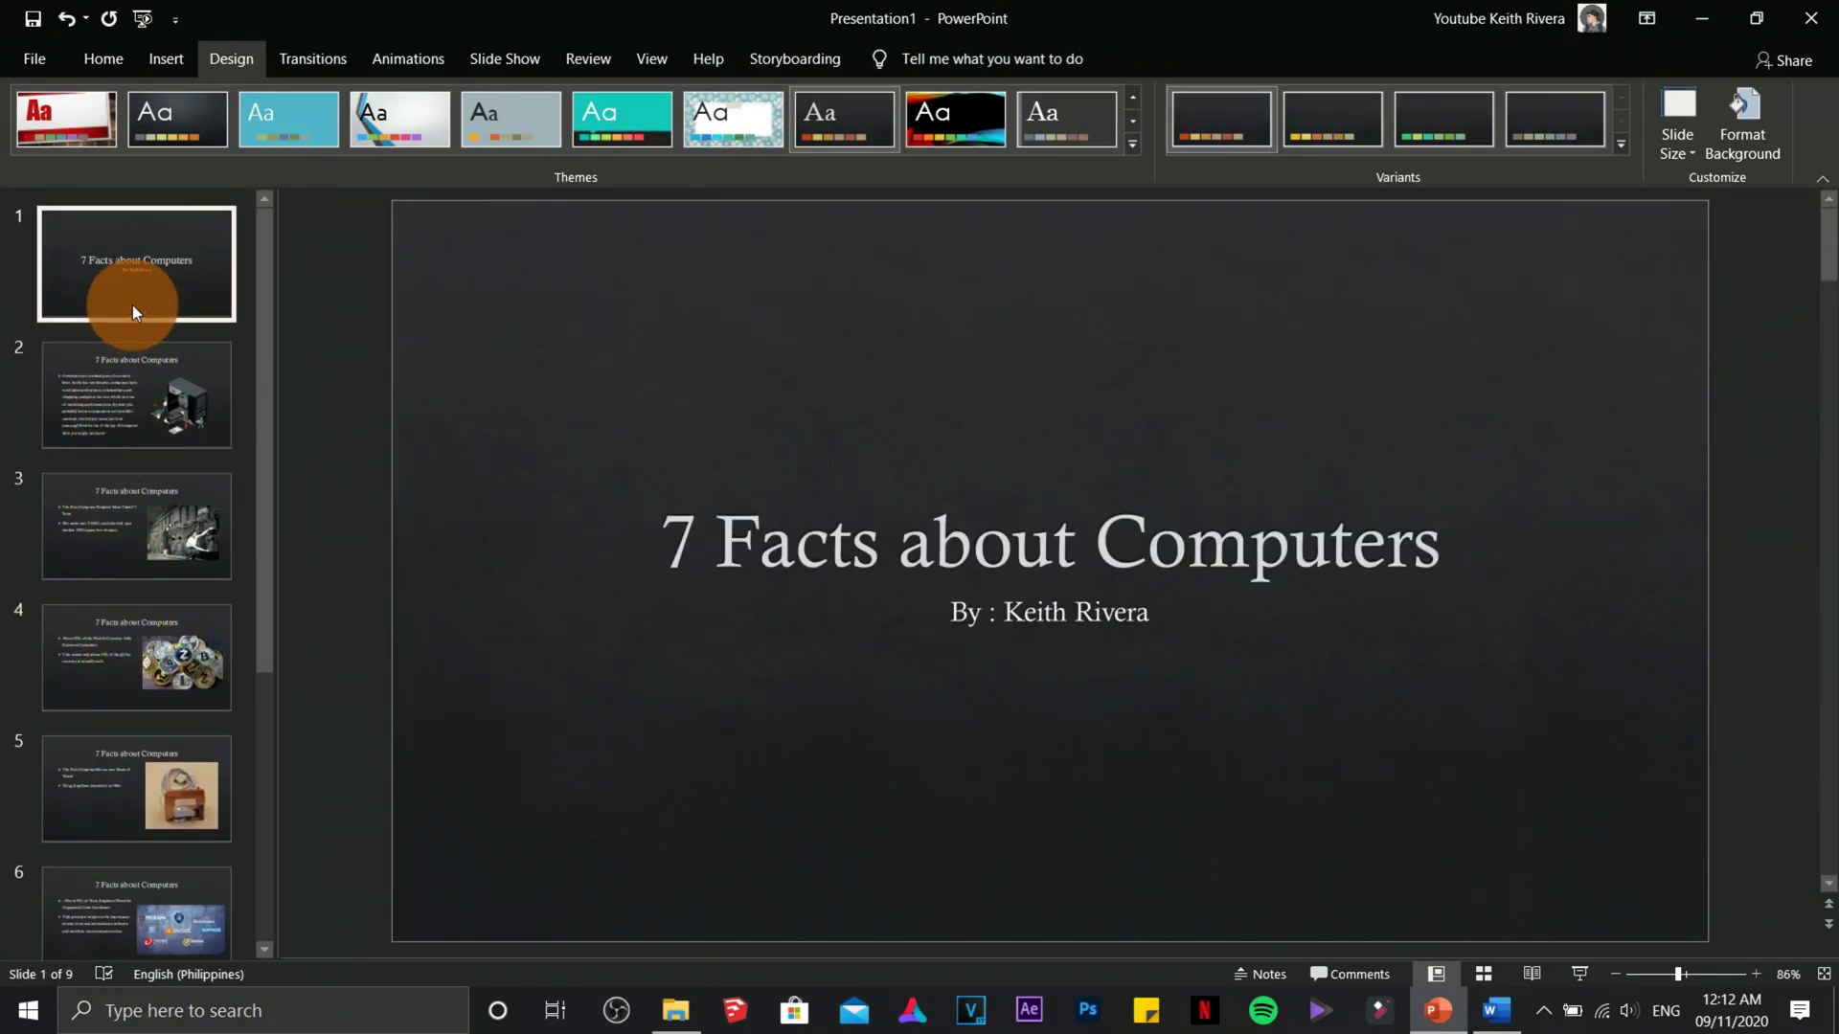
left_click(627, 791)
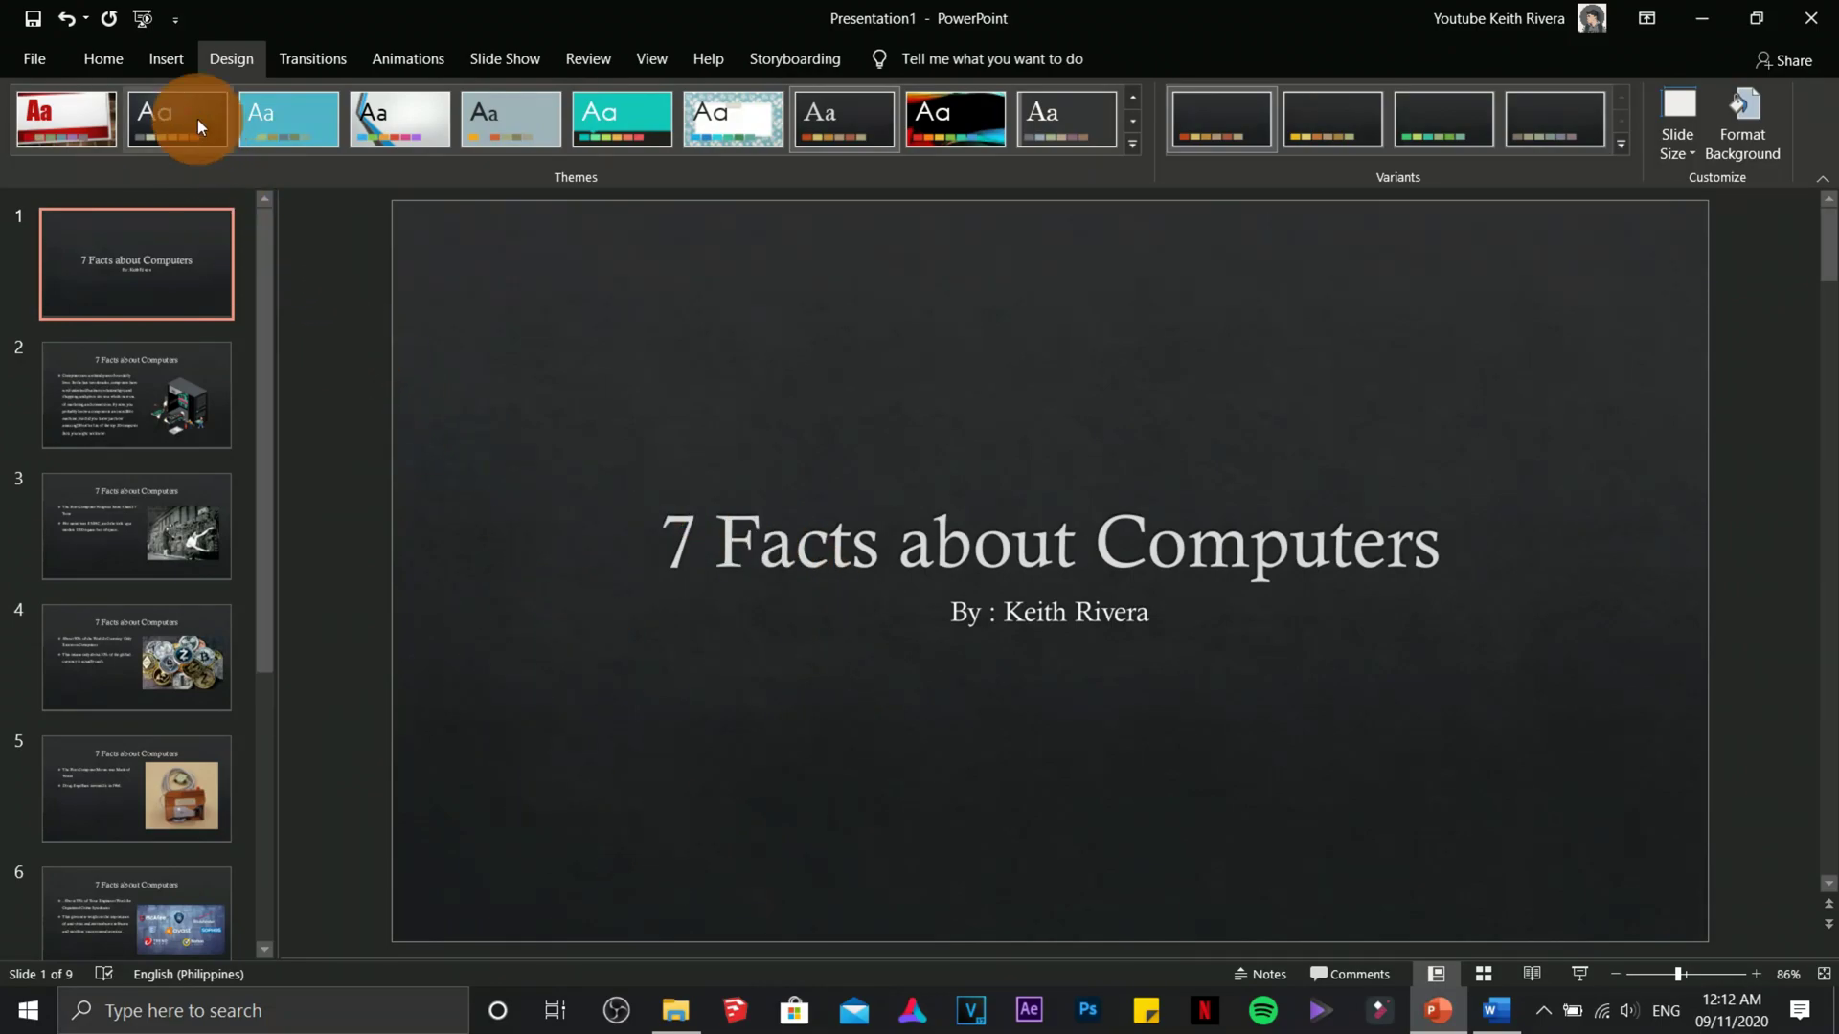
left_click(152, 248)
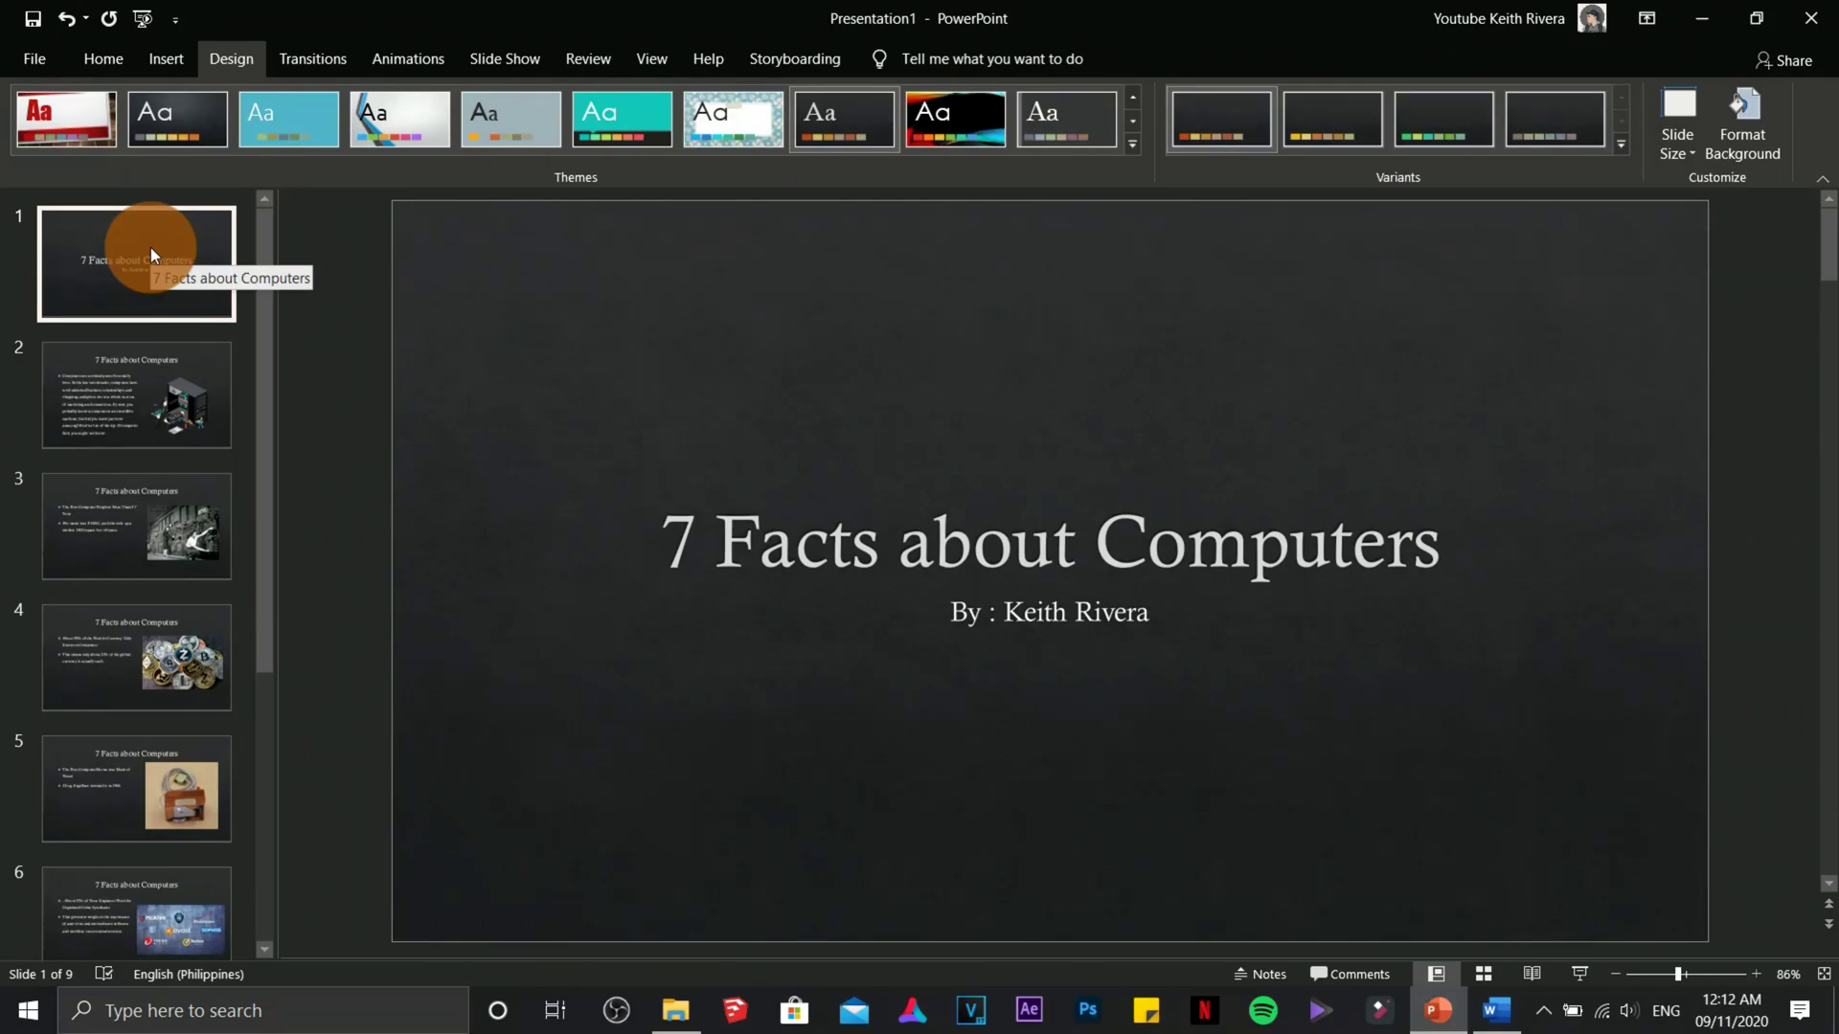
left_click(304, 58)
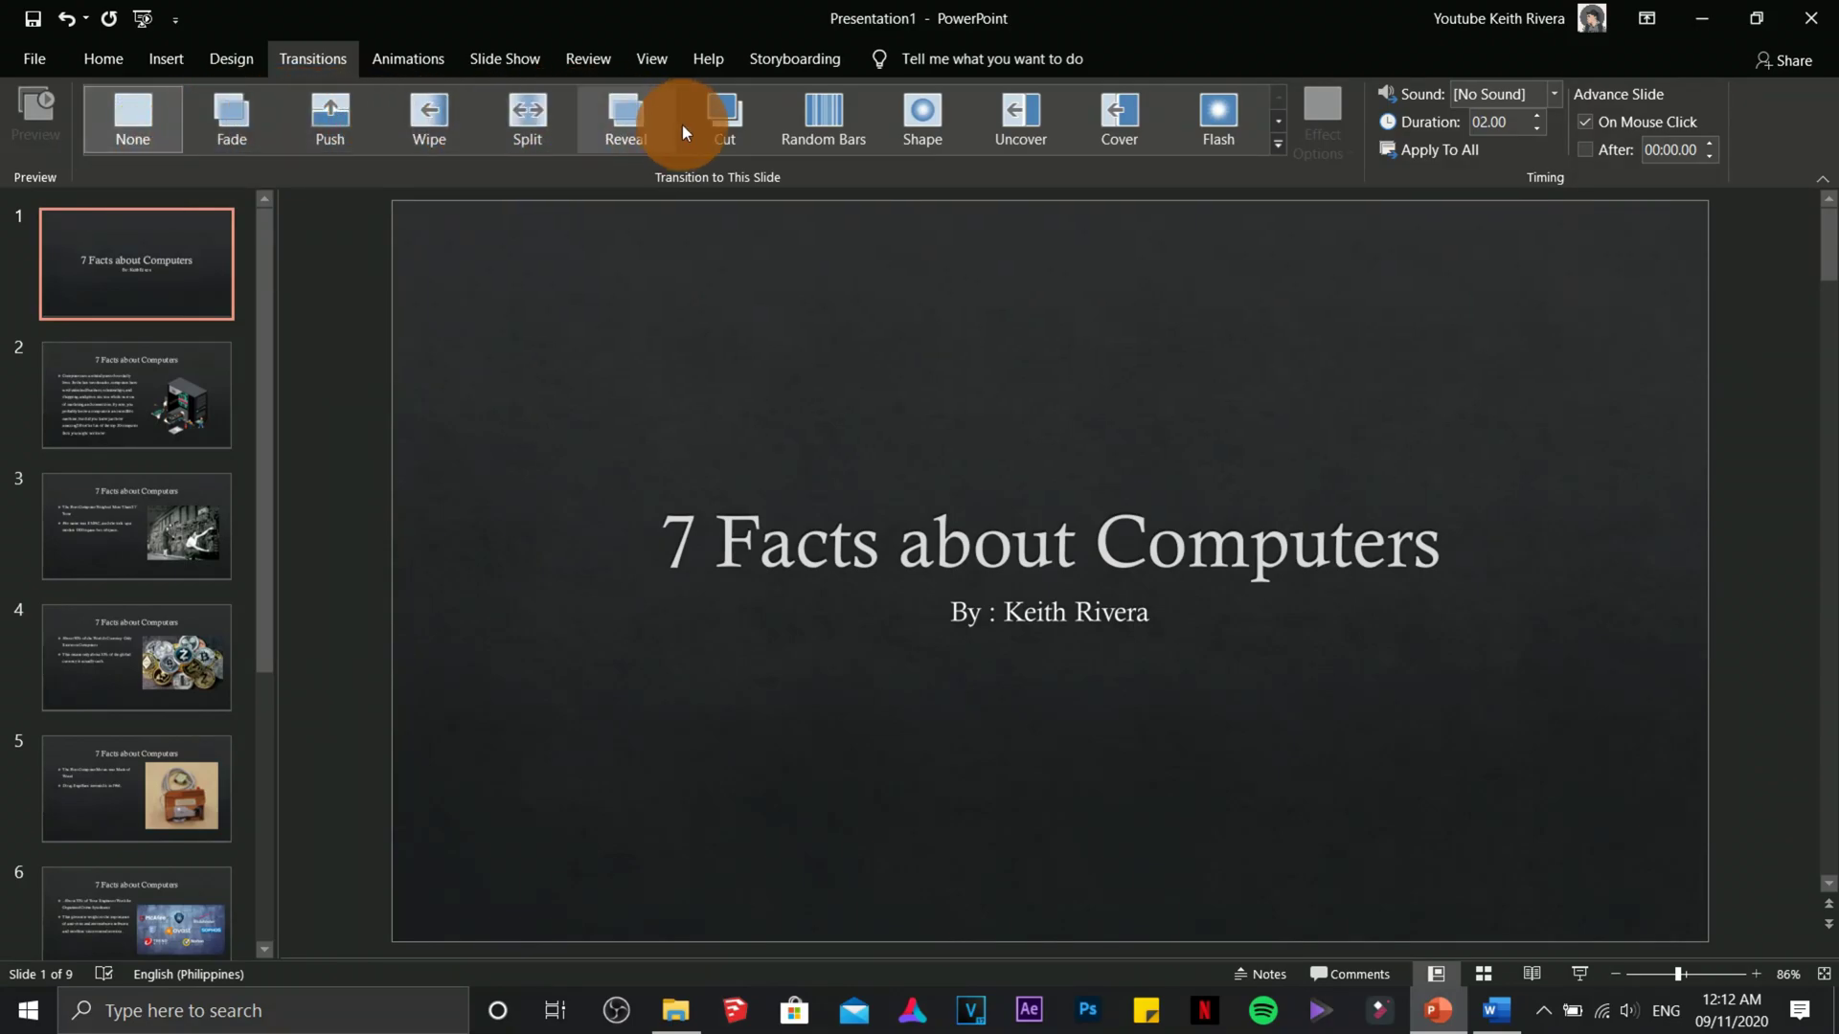
Give slide 1 a Reveal transition, slide 2 Random Bars and slide 3 Shape
left_click(623, 115)
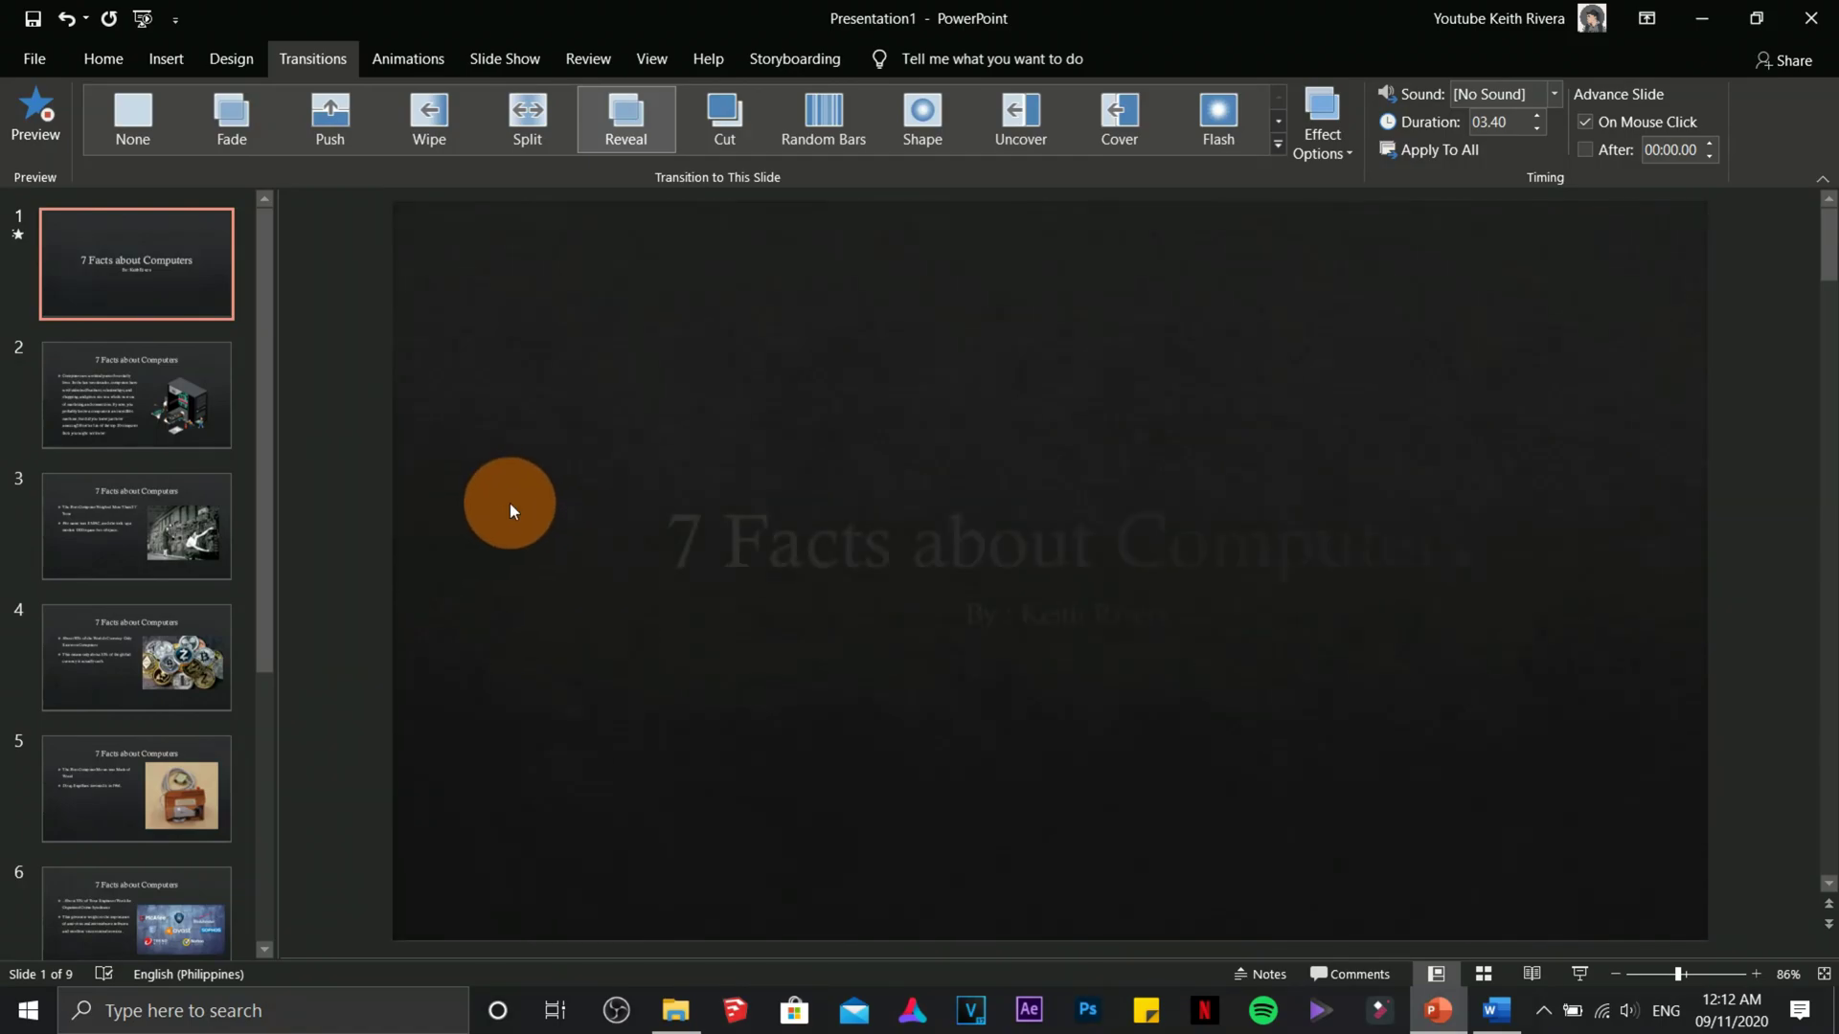
left_click(180, 399)
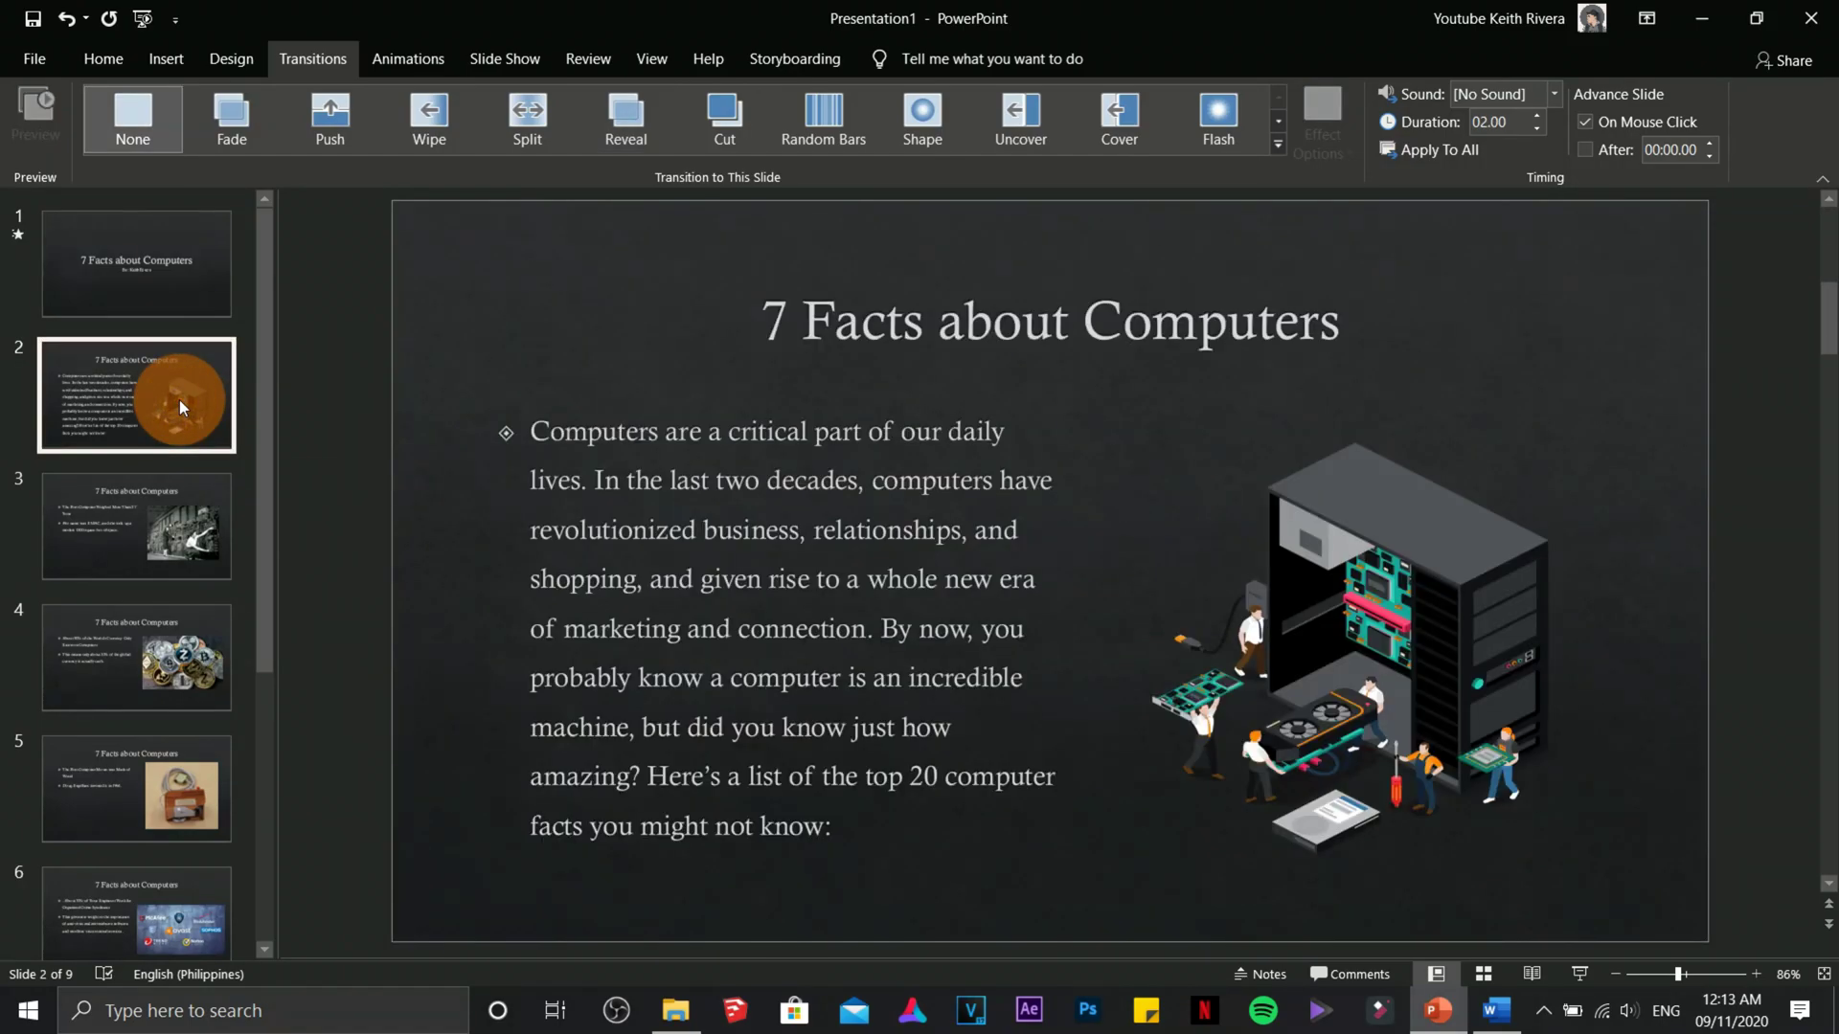
left_click(831, 111)
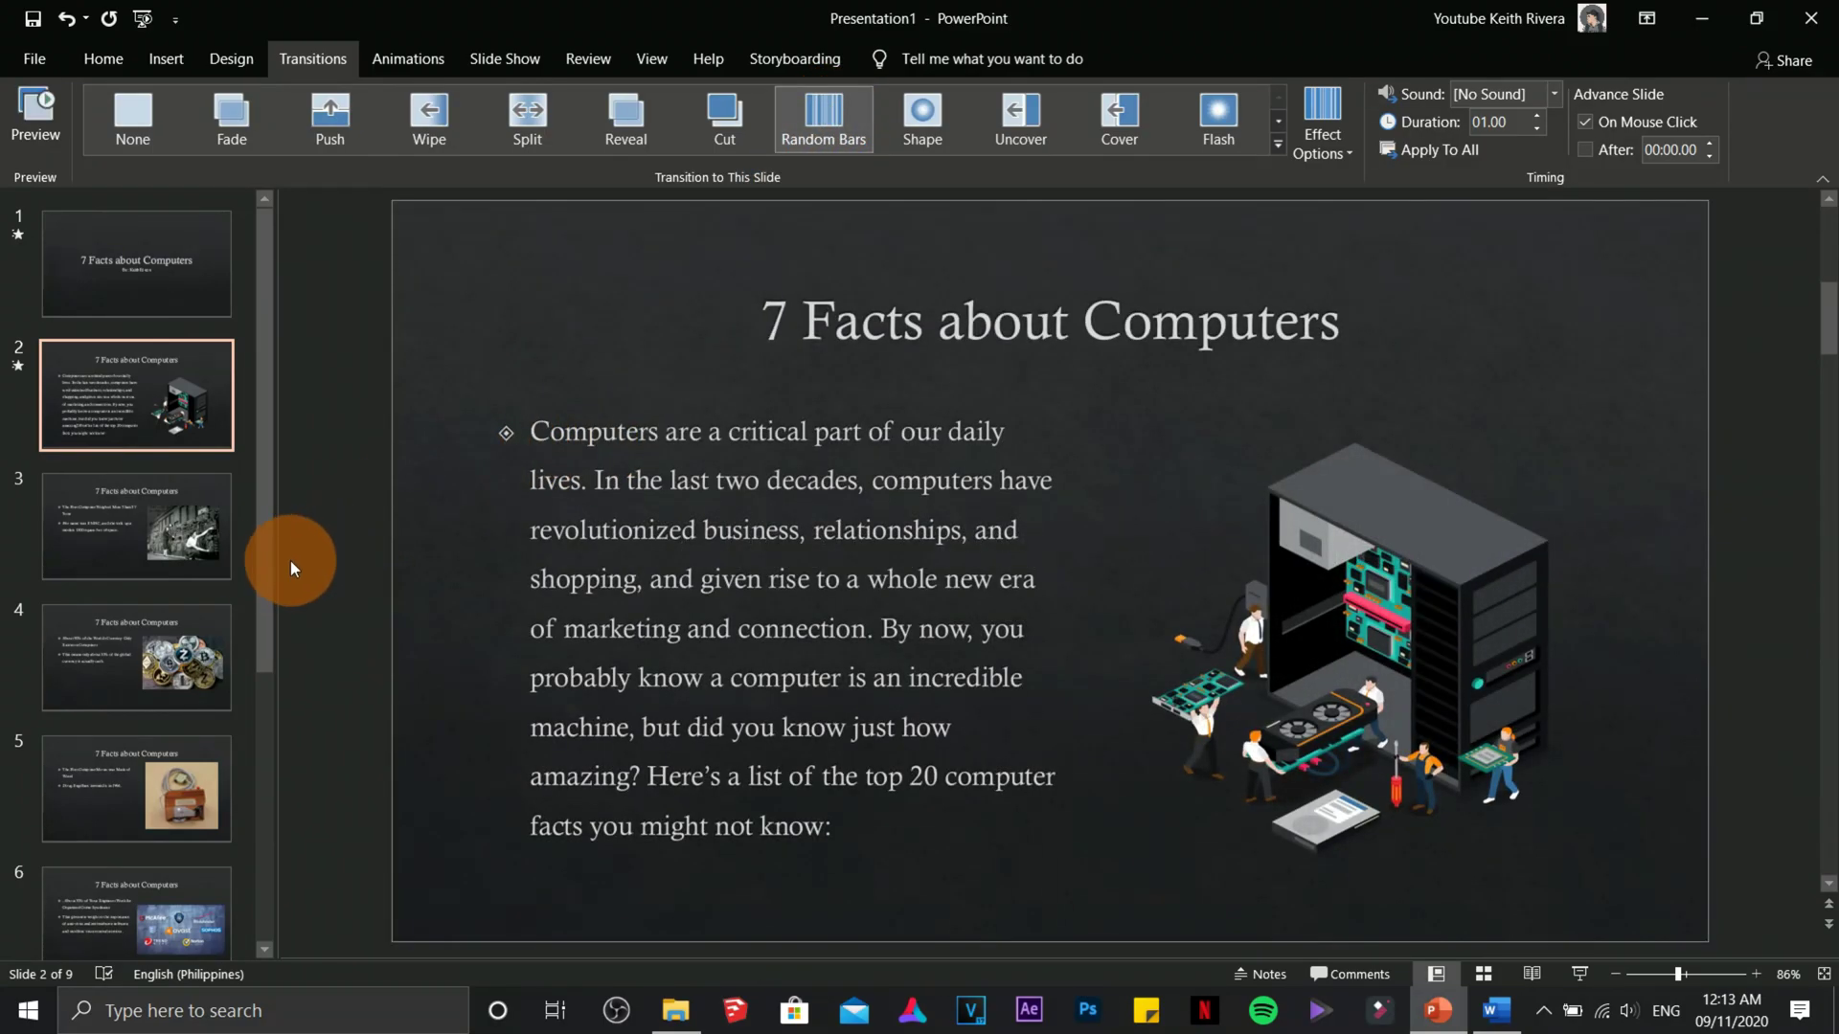
left_click(192, 542)
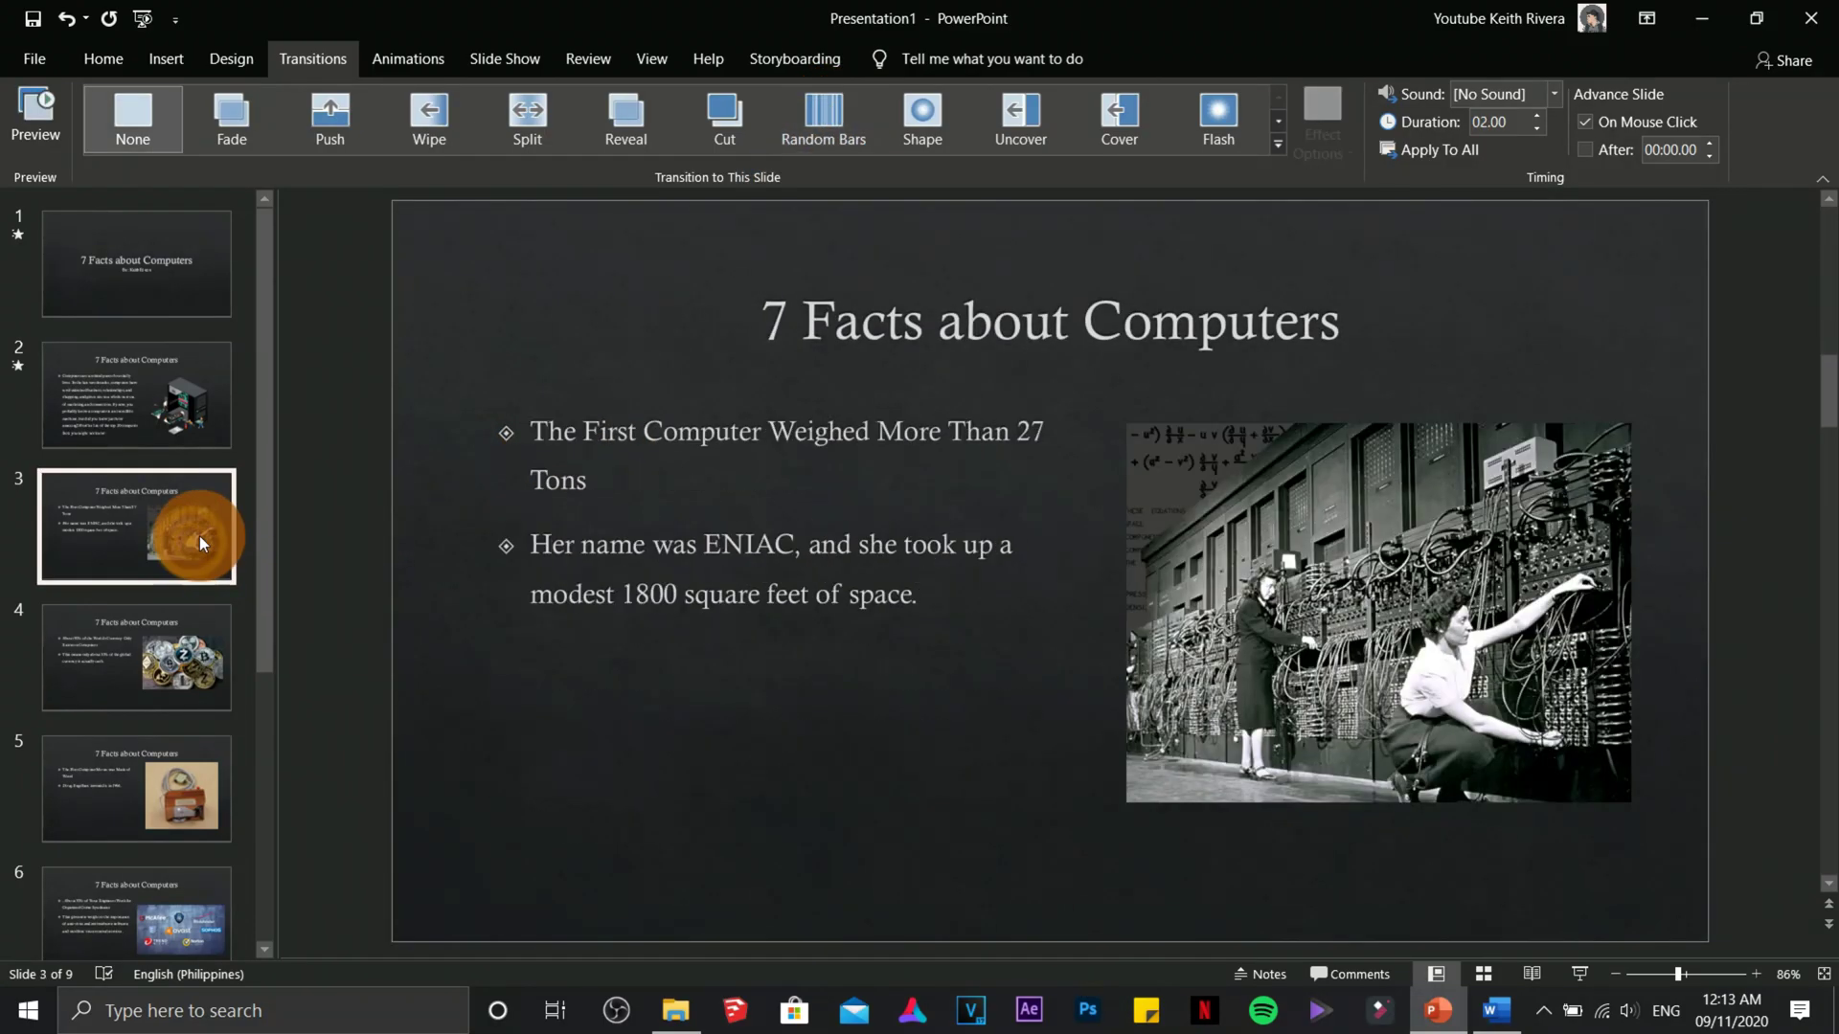
left_click(945, 131)
left_click(362, 462)
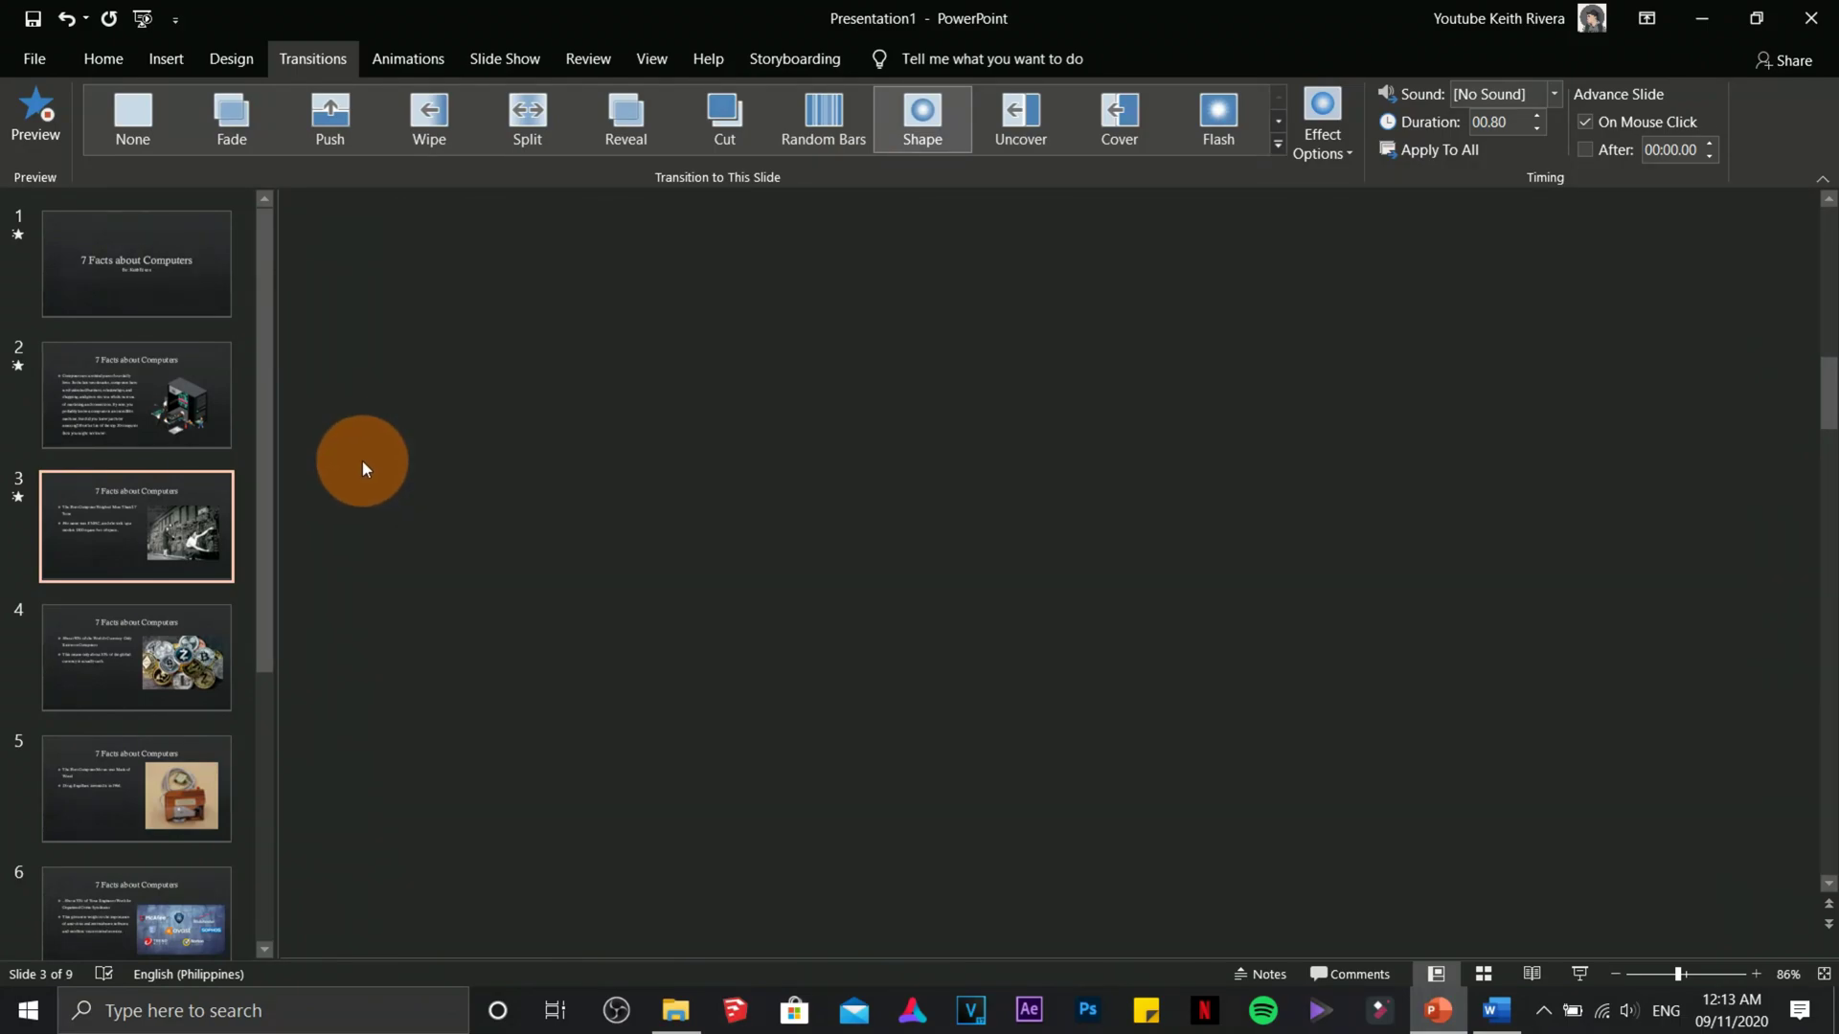
left_click_drag(261, 538, 266, 579)
Give slide 4 a Glitter transition, slide 6 Dissolve and slide 5 Ferris Wheel
left_click(106, 519)
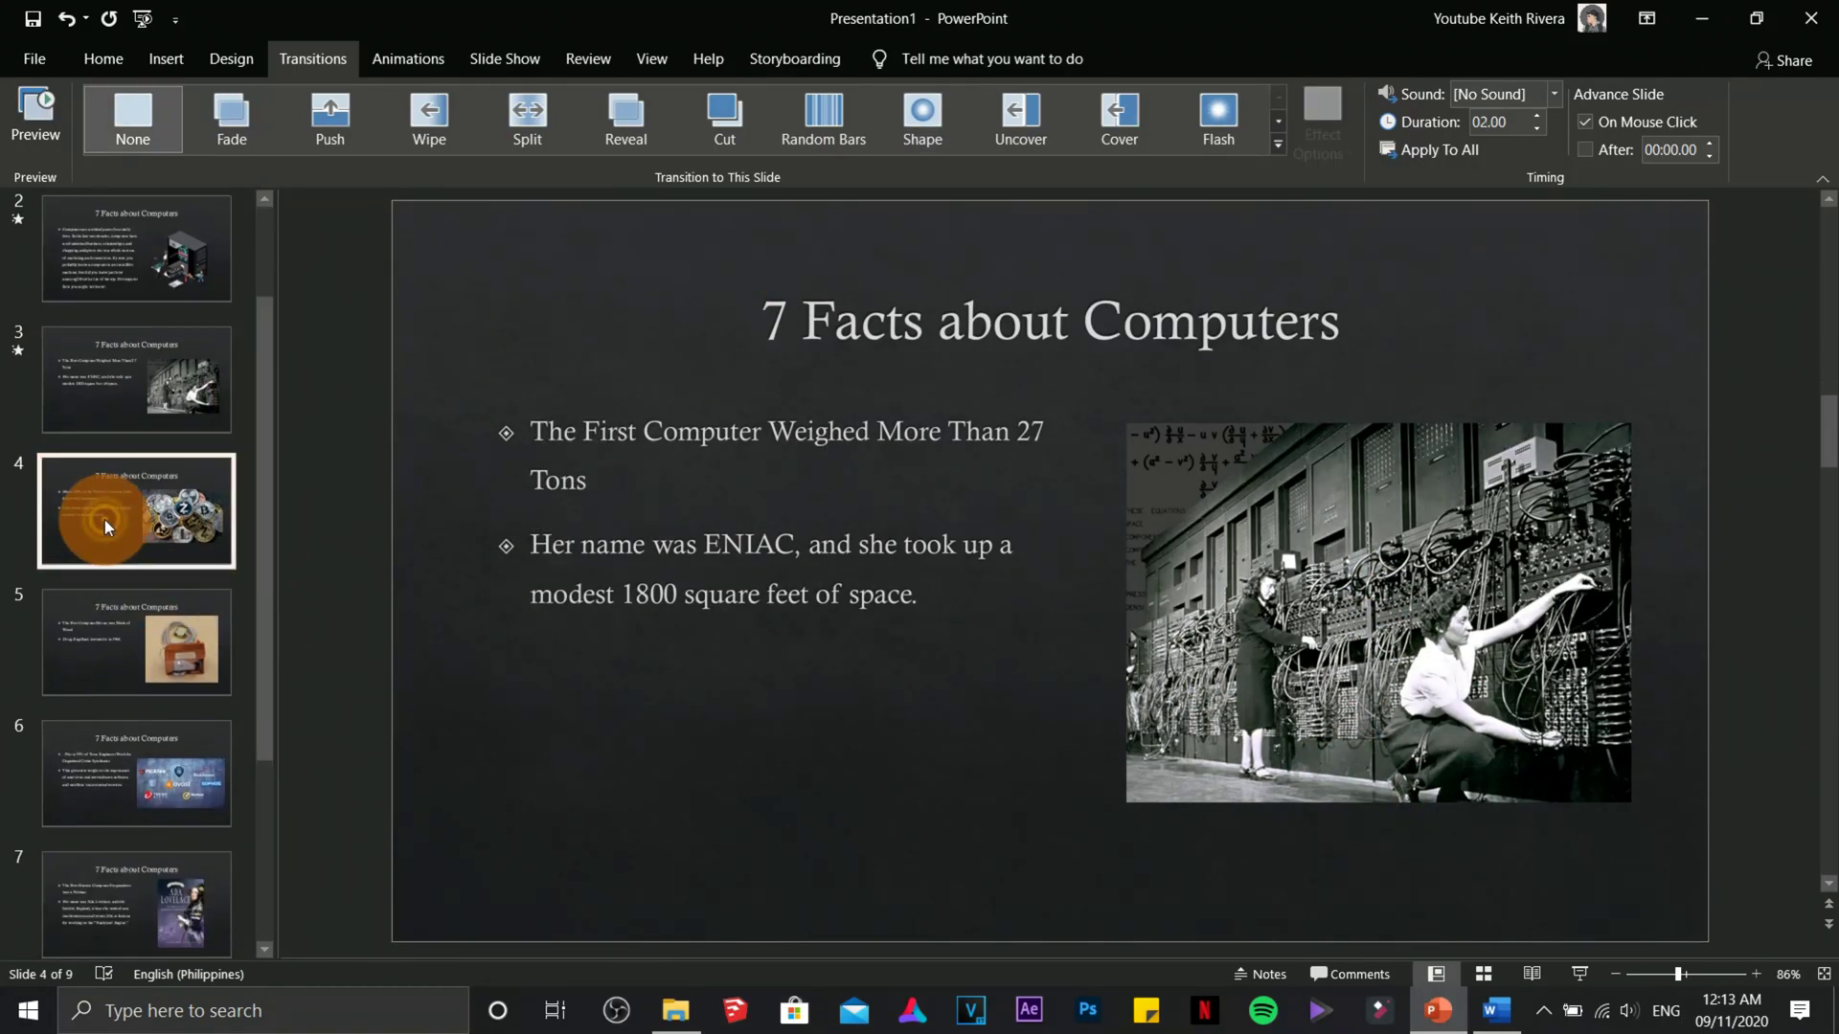
left_click(1199, 196)
left_click(1283, 146)
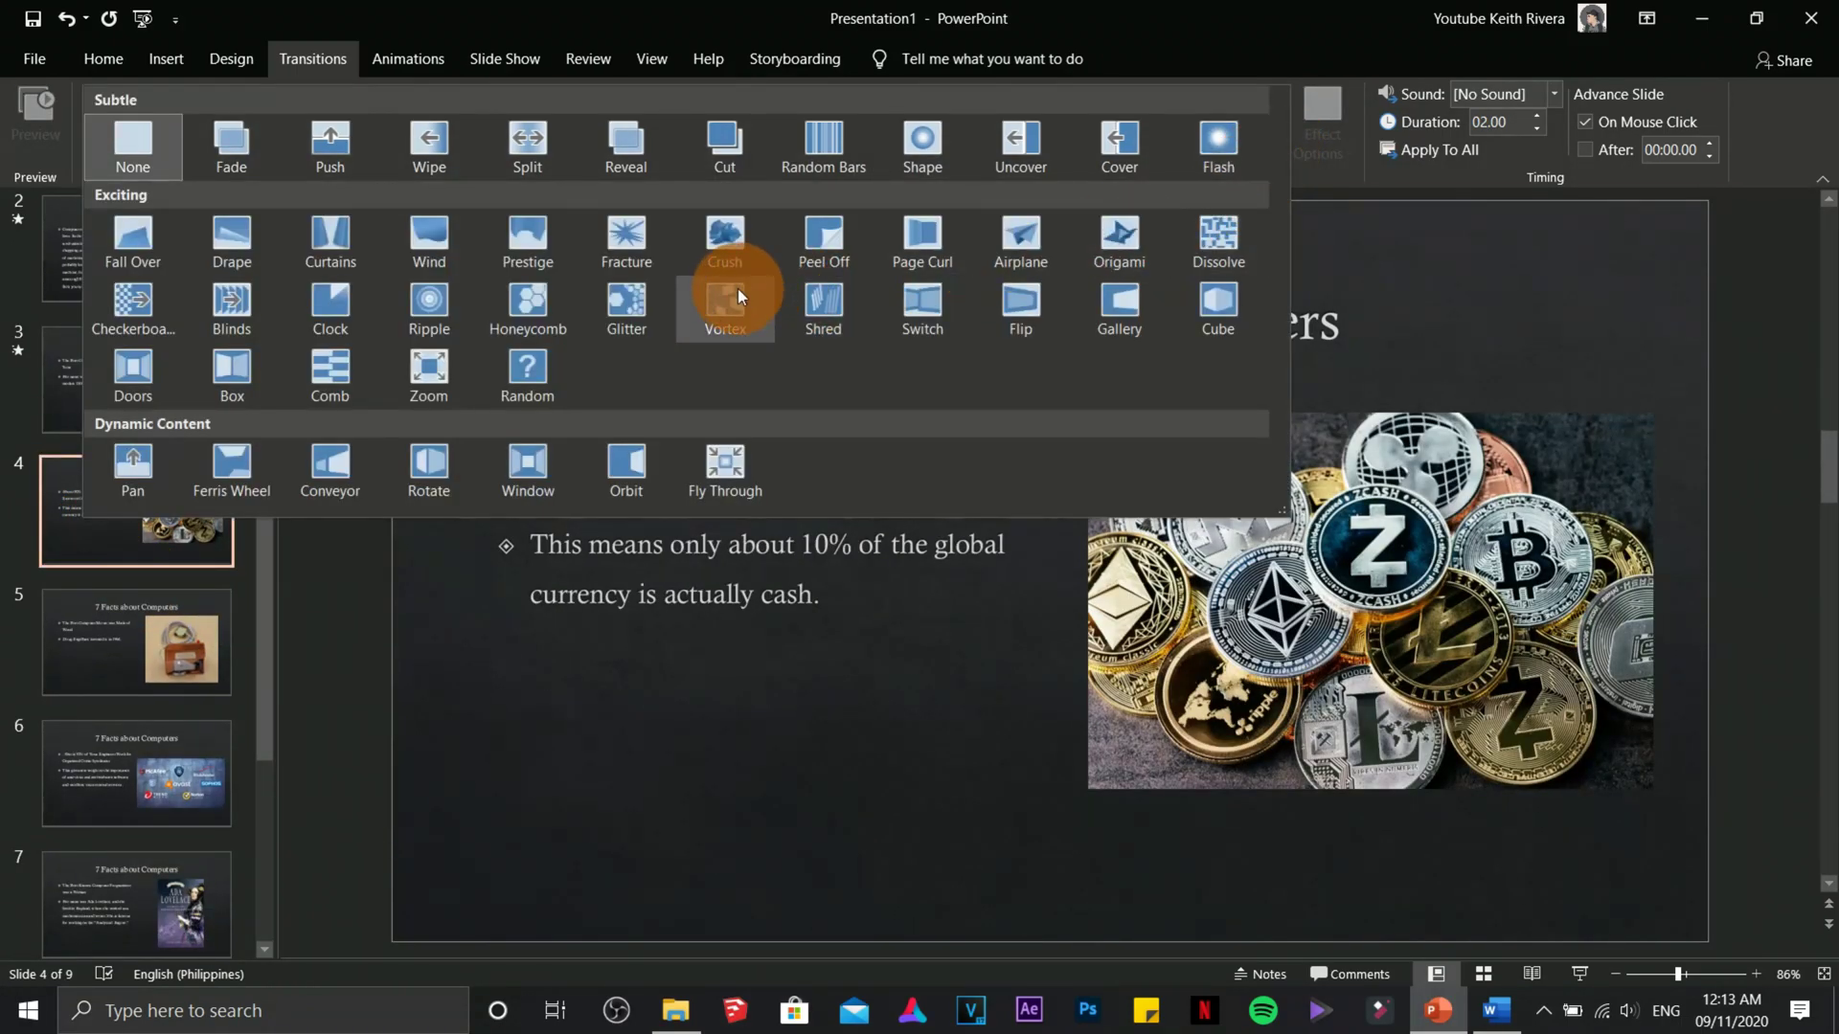
left_click(635, 297)
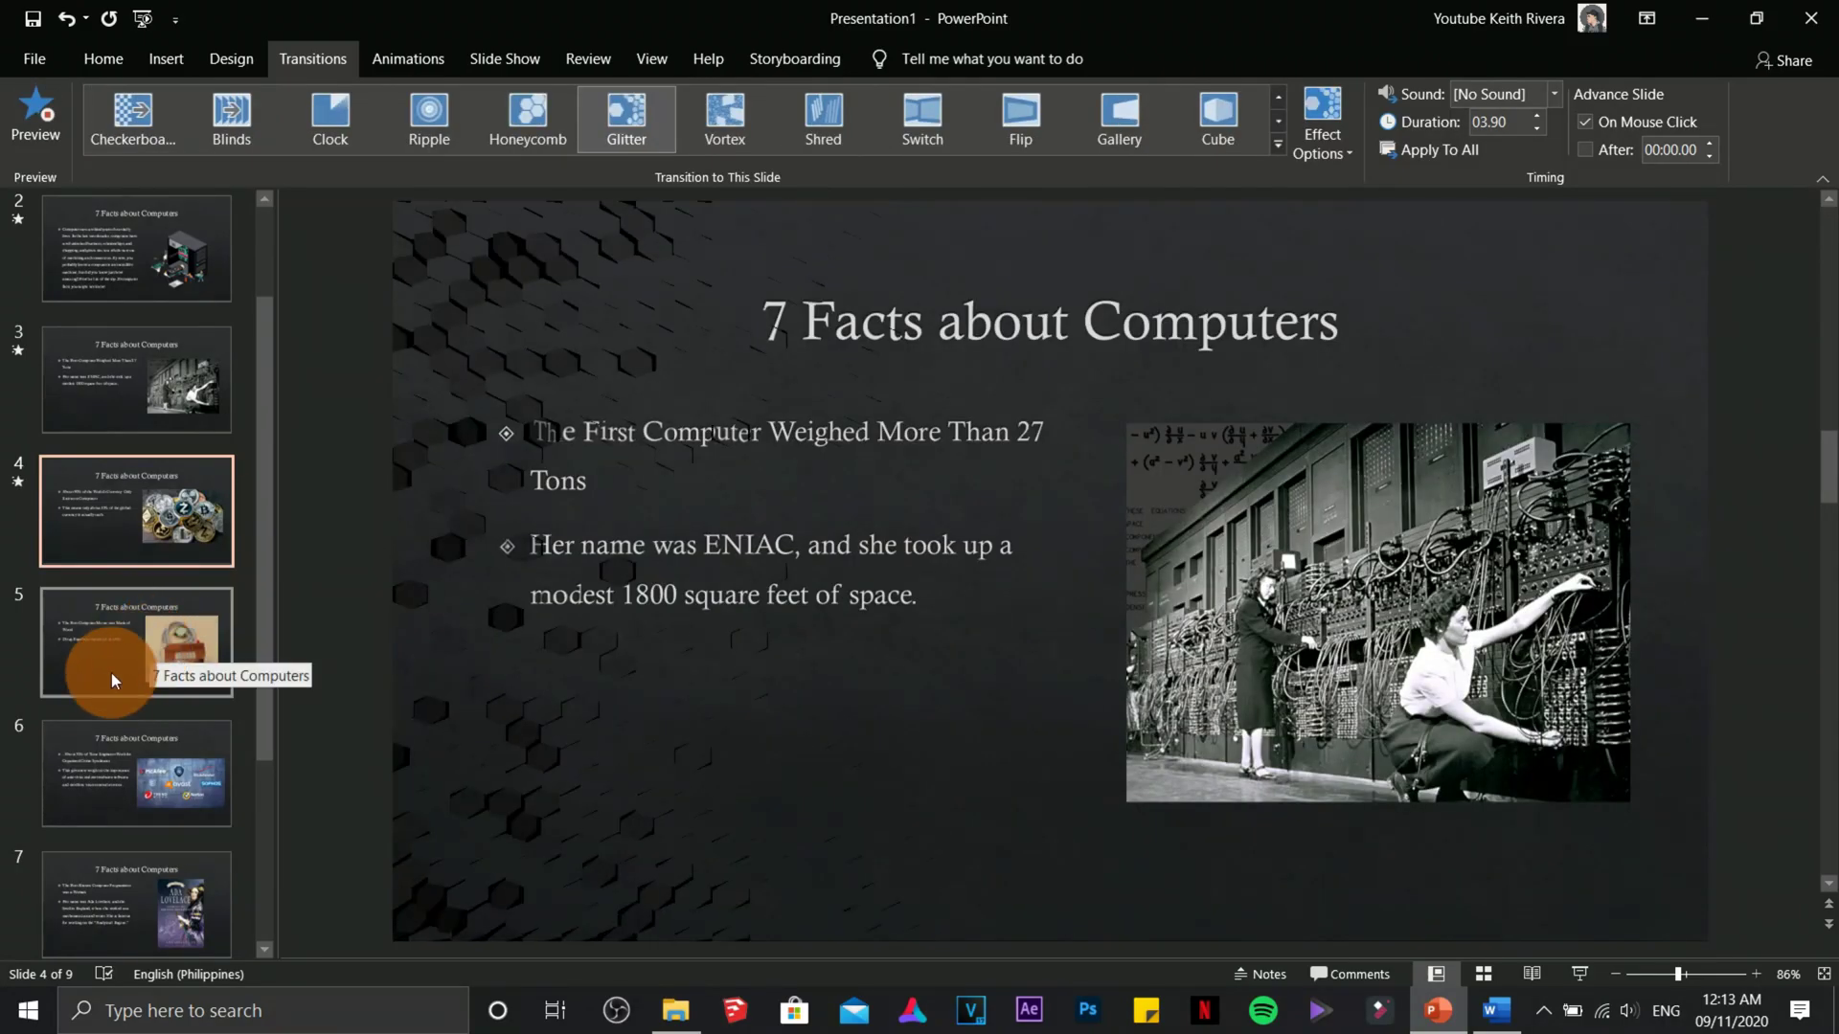
left_click(111, 772)
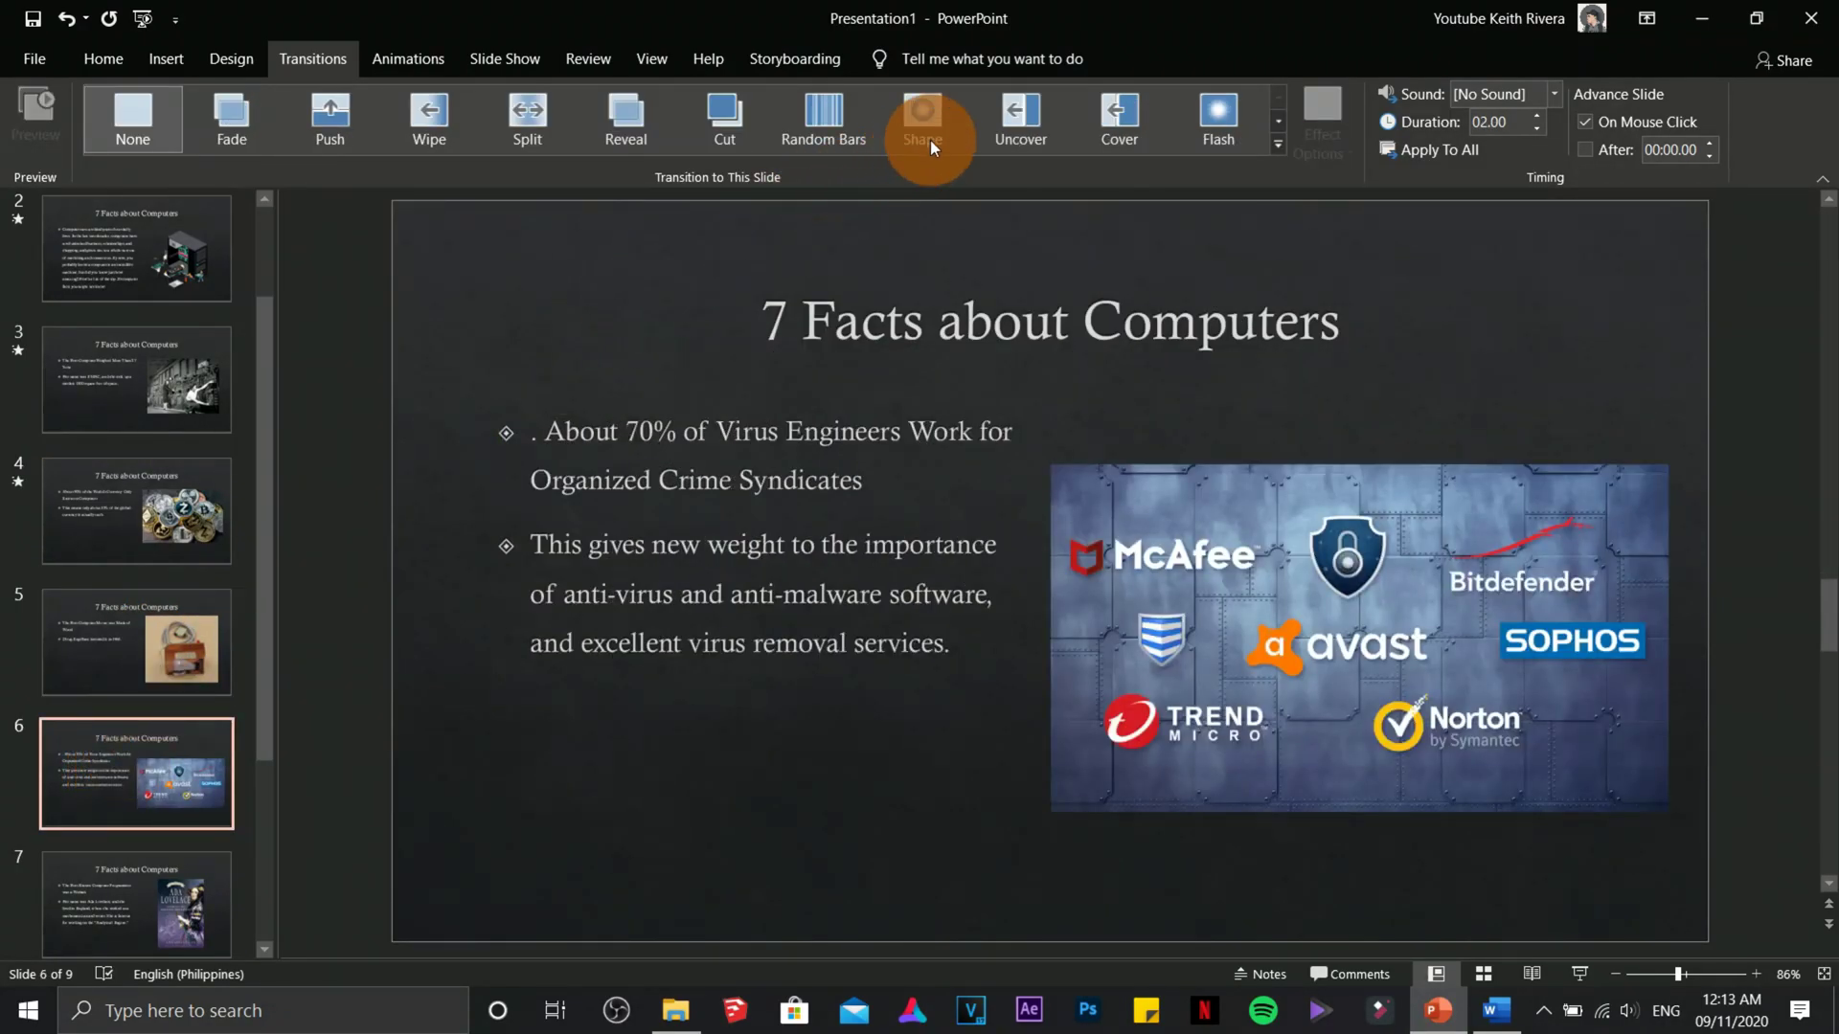
left_click(1279, 145)
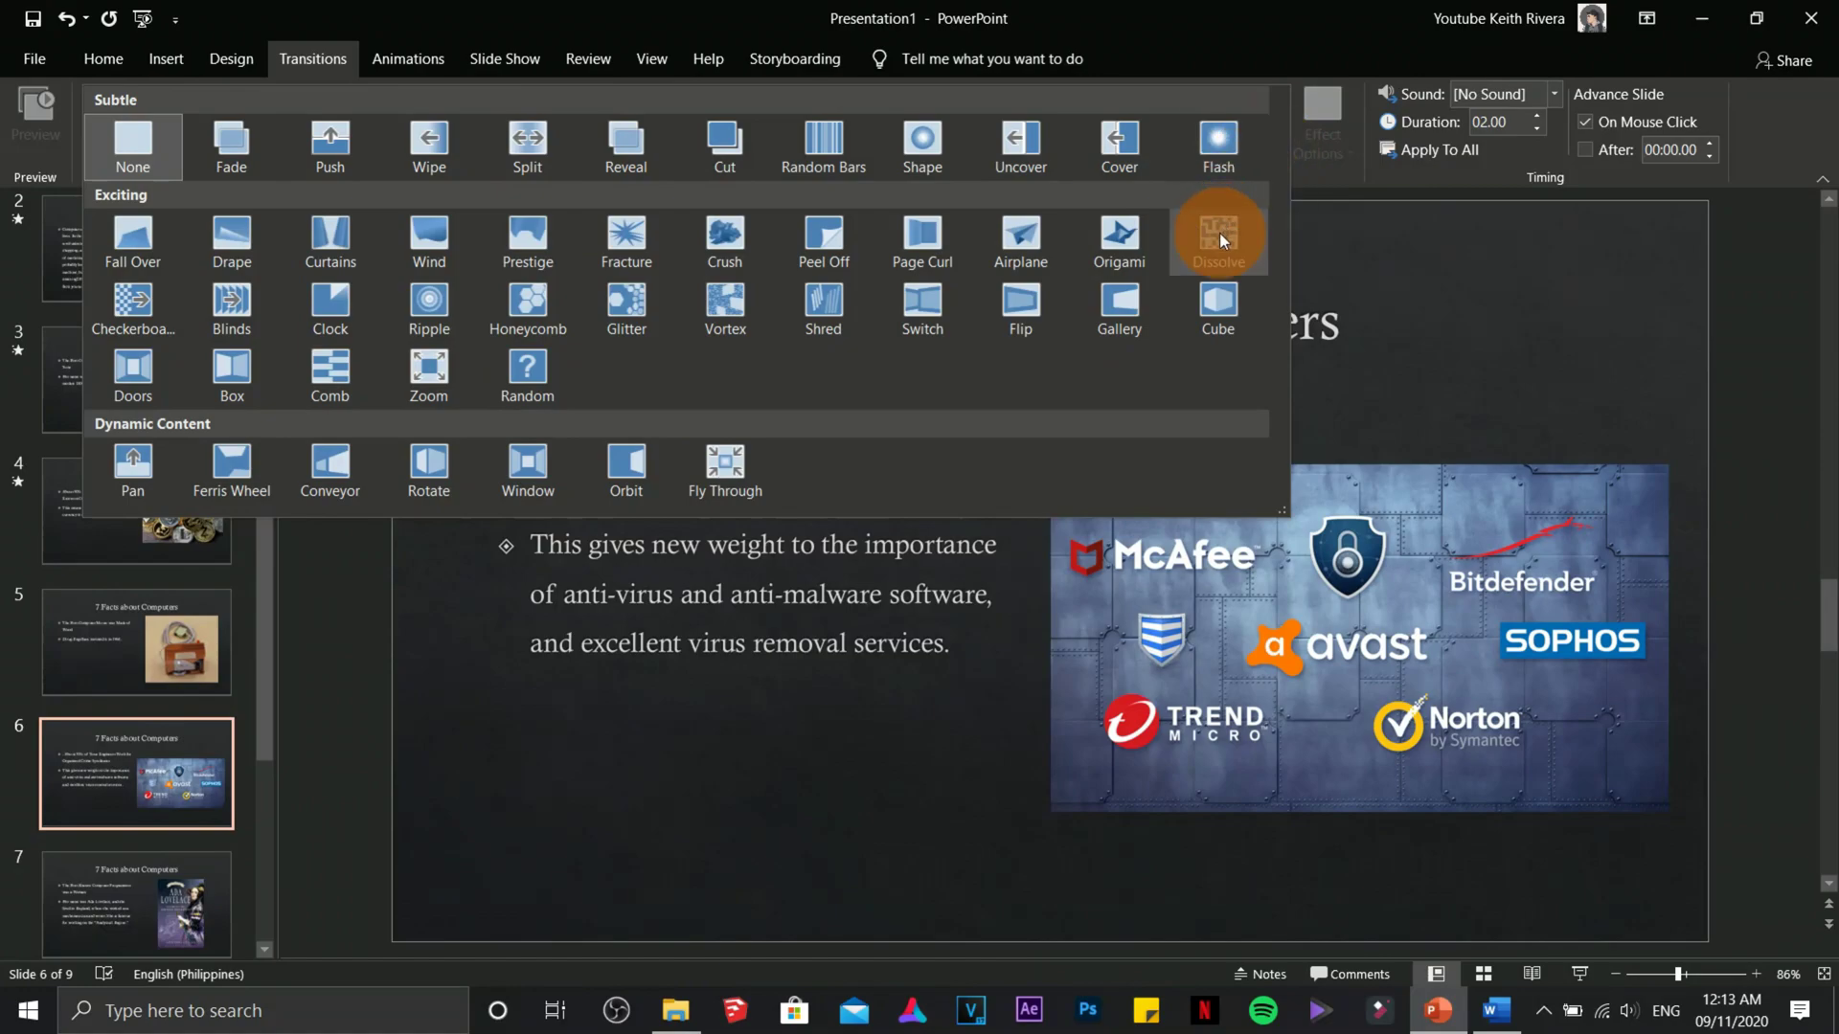
left_click(1218, 239)
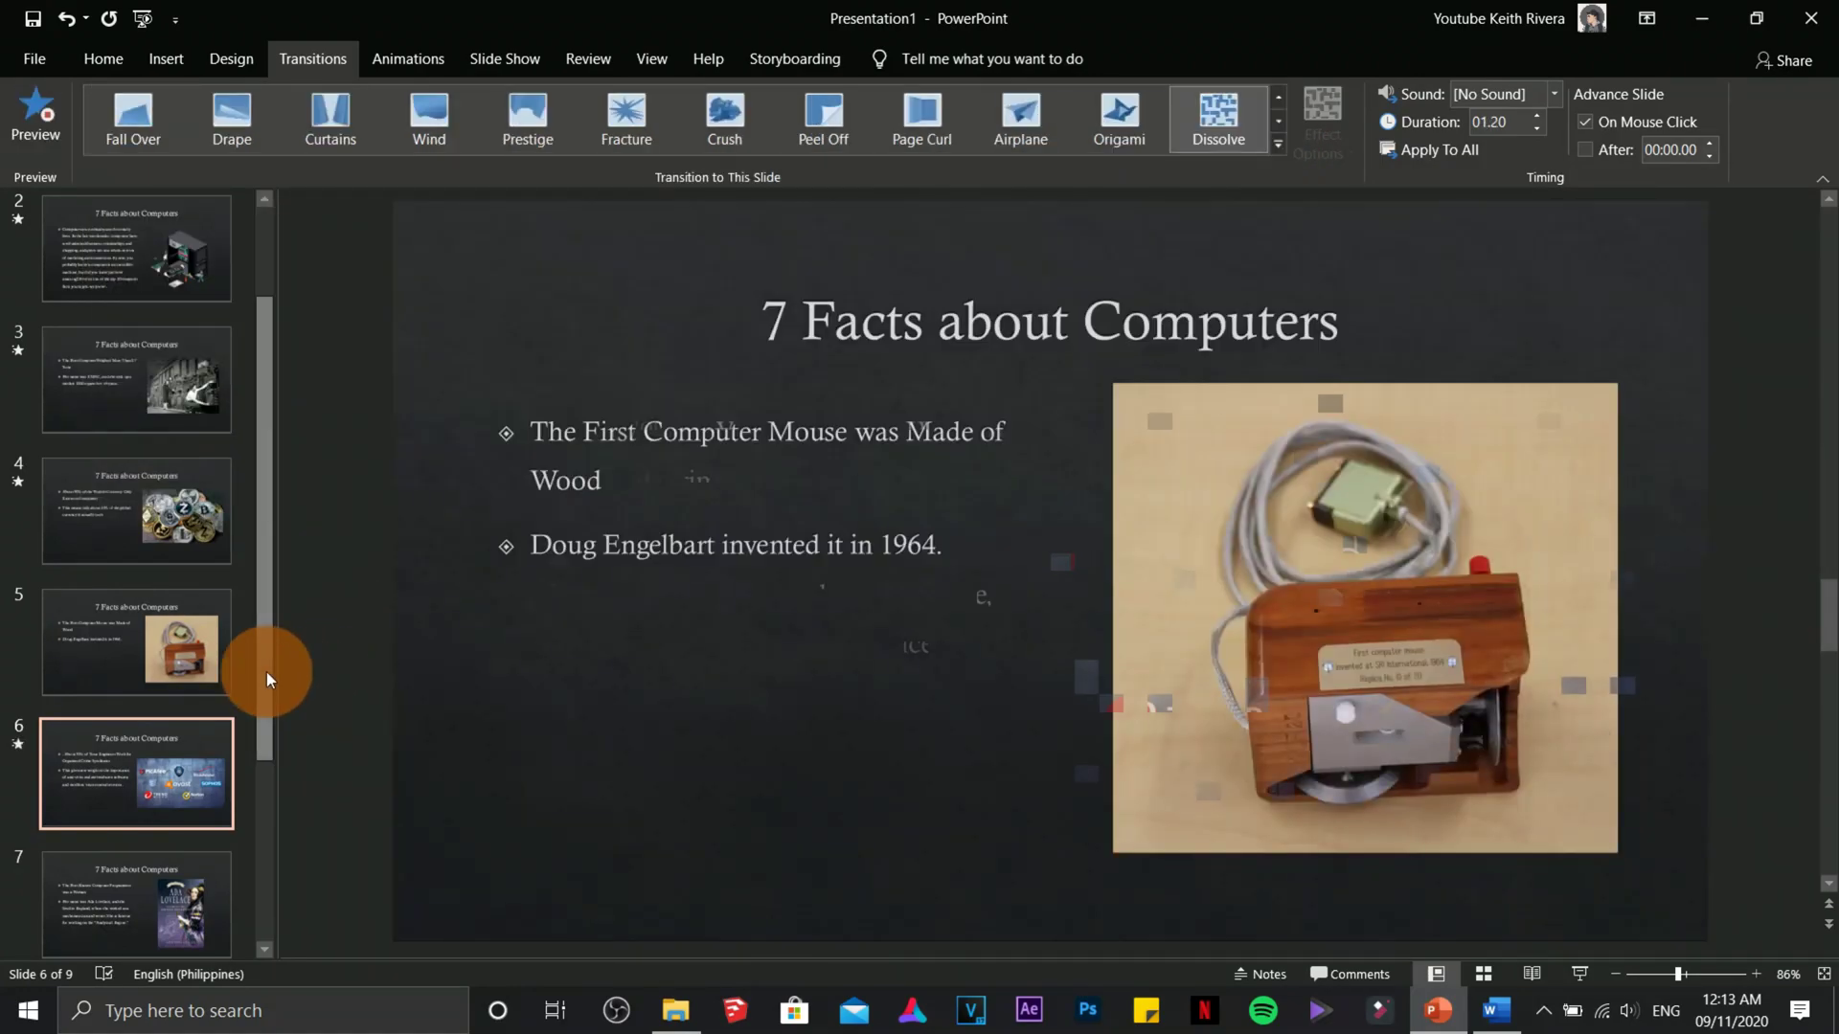
left_click(169, 624)
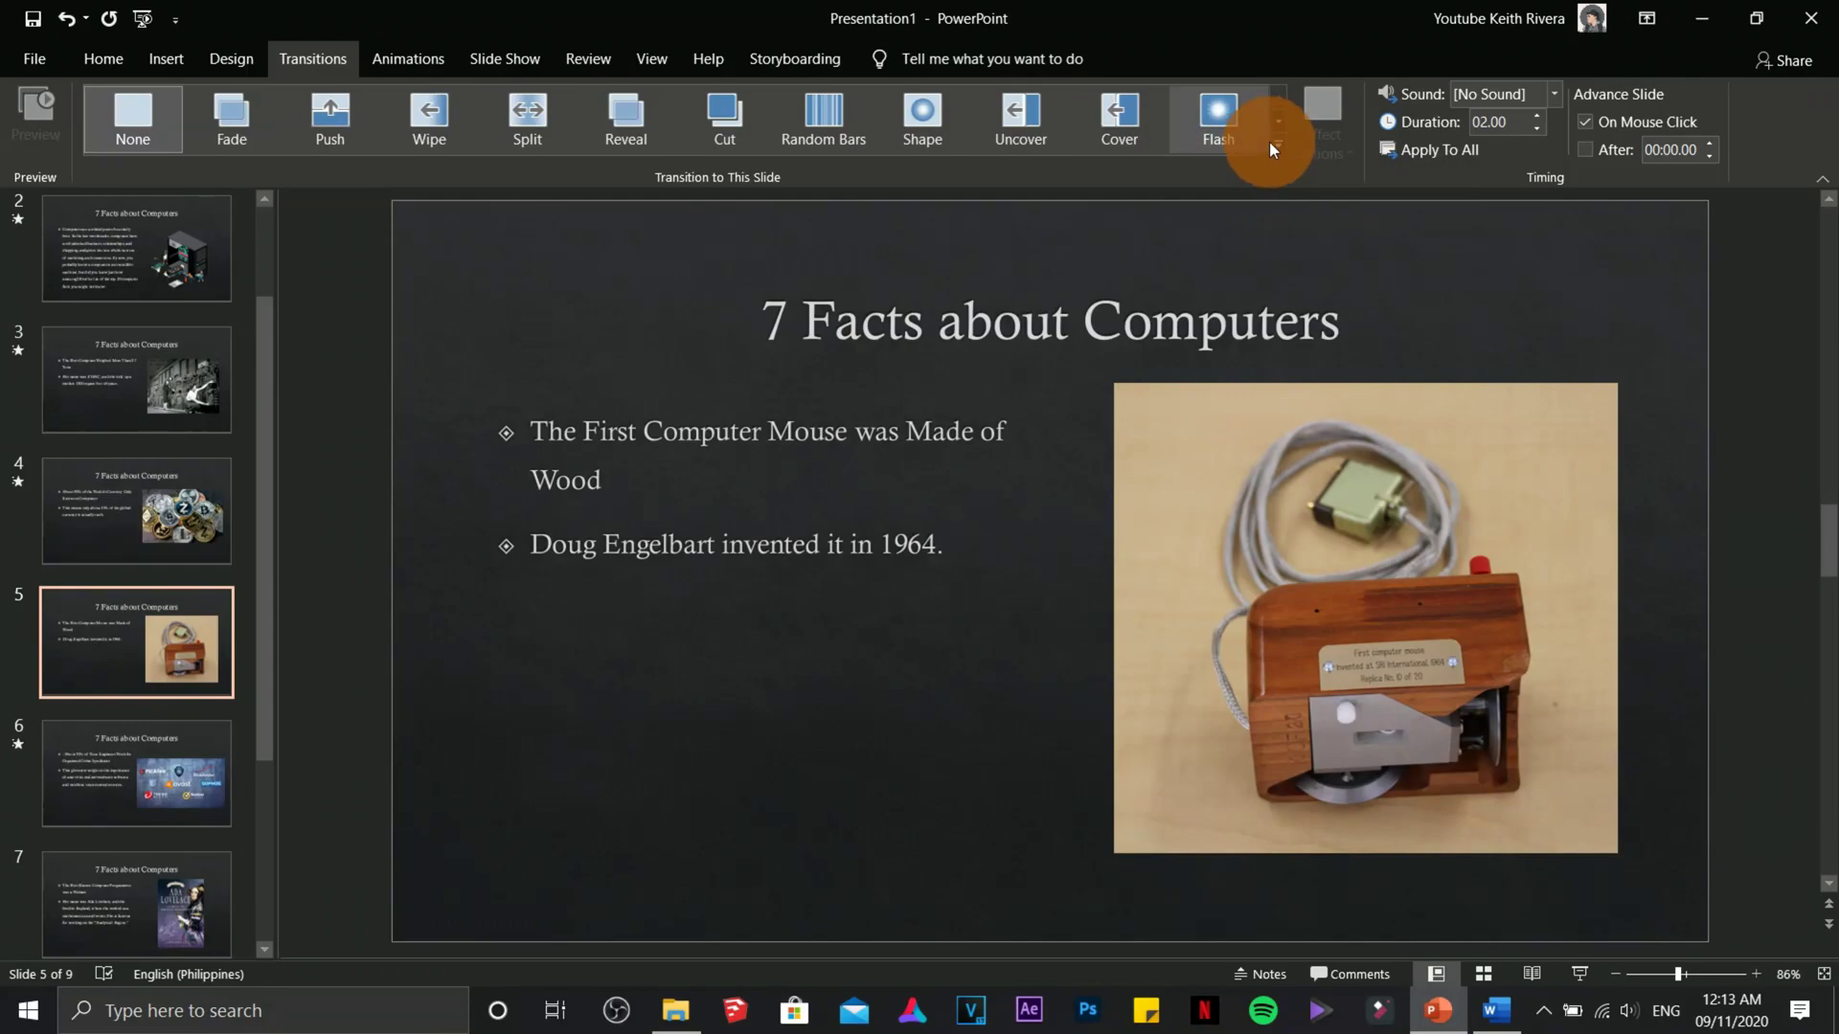
left_click(1274, 144)
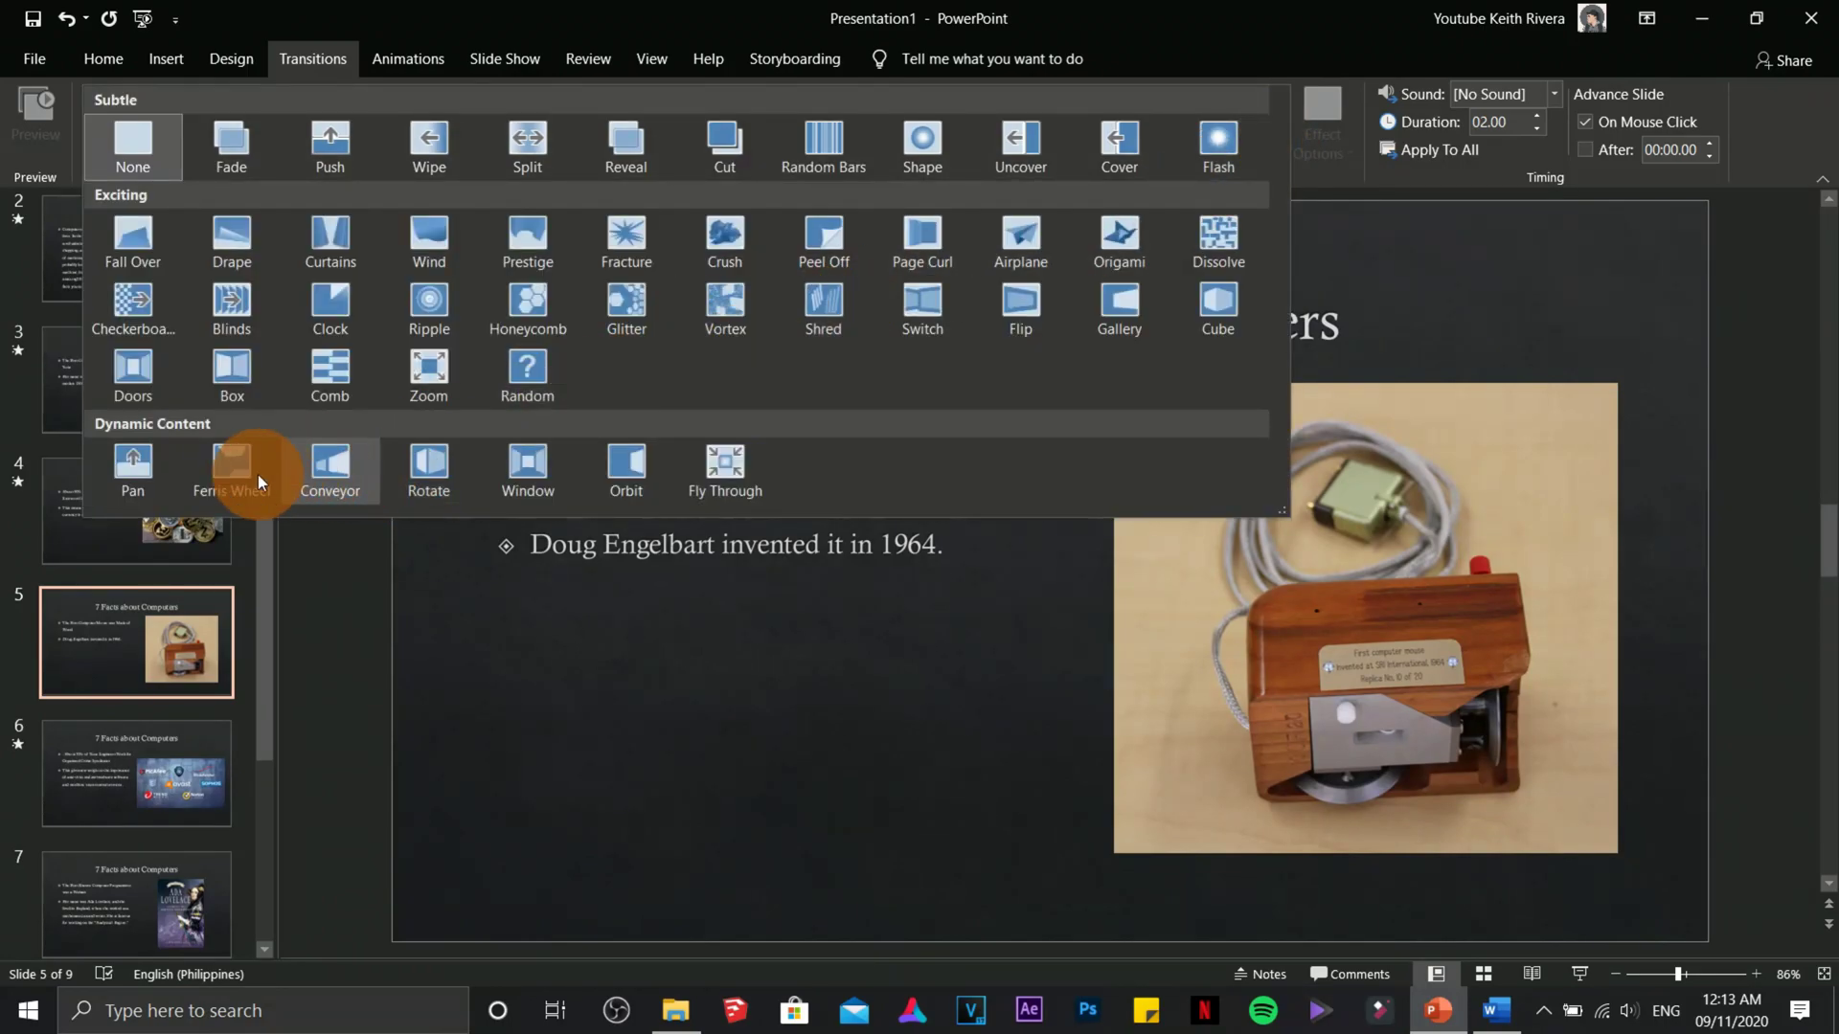
left_click(226, 472)
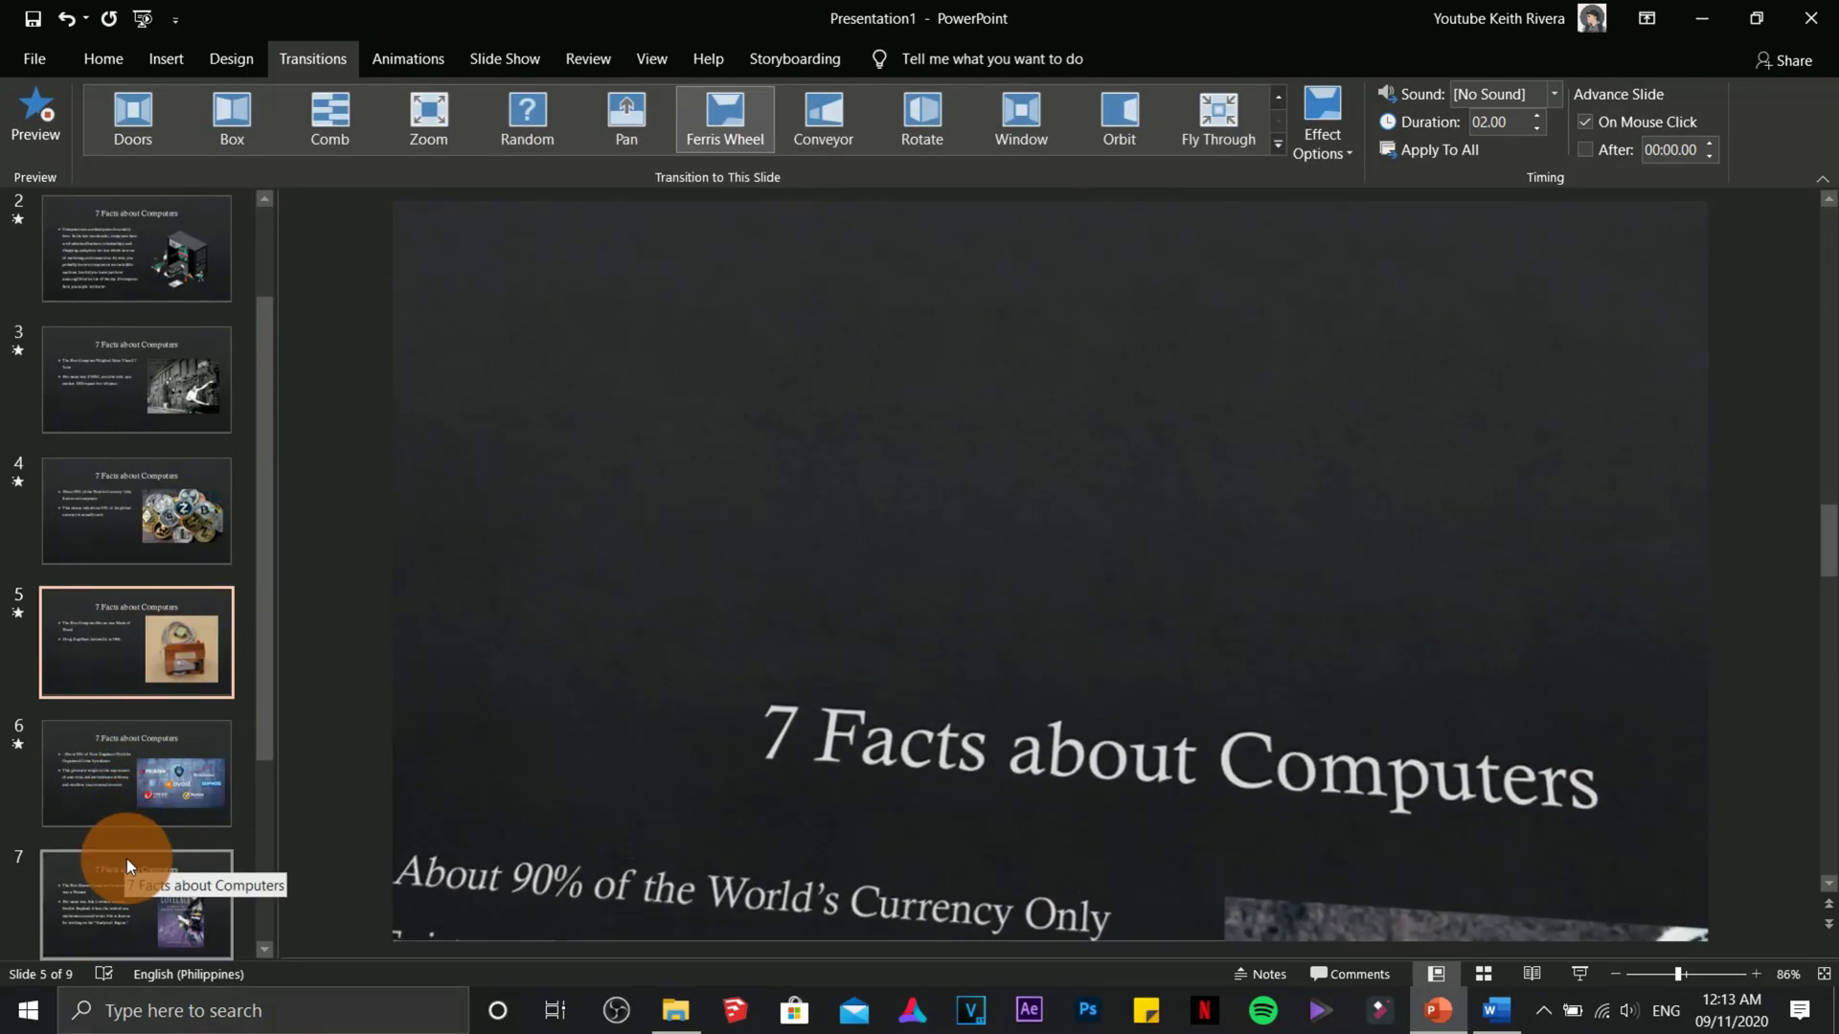
Give slide 7 Flash, slide 8 Split and slide 9 Shred, then return to slide 1
left_click(131, 887)
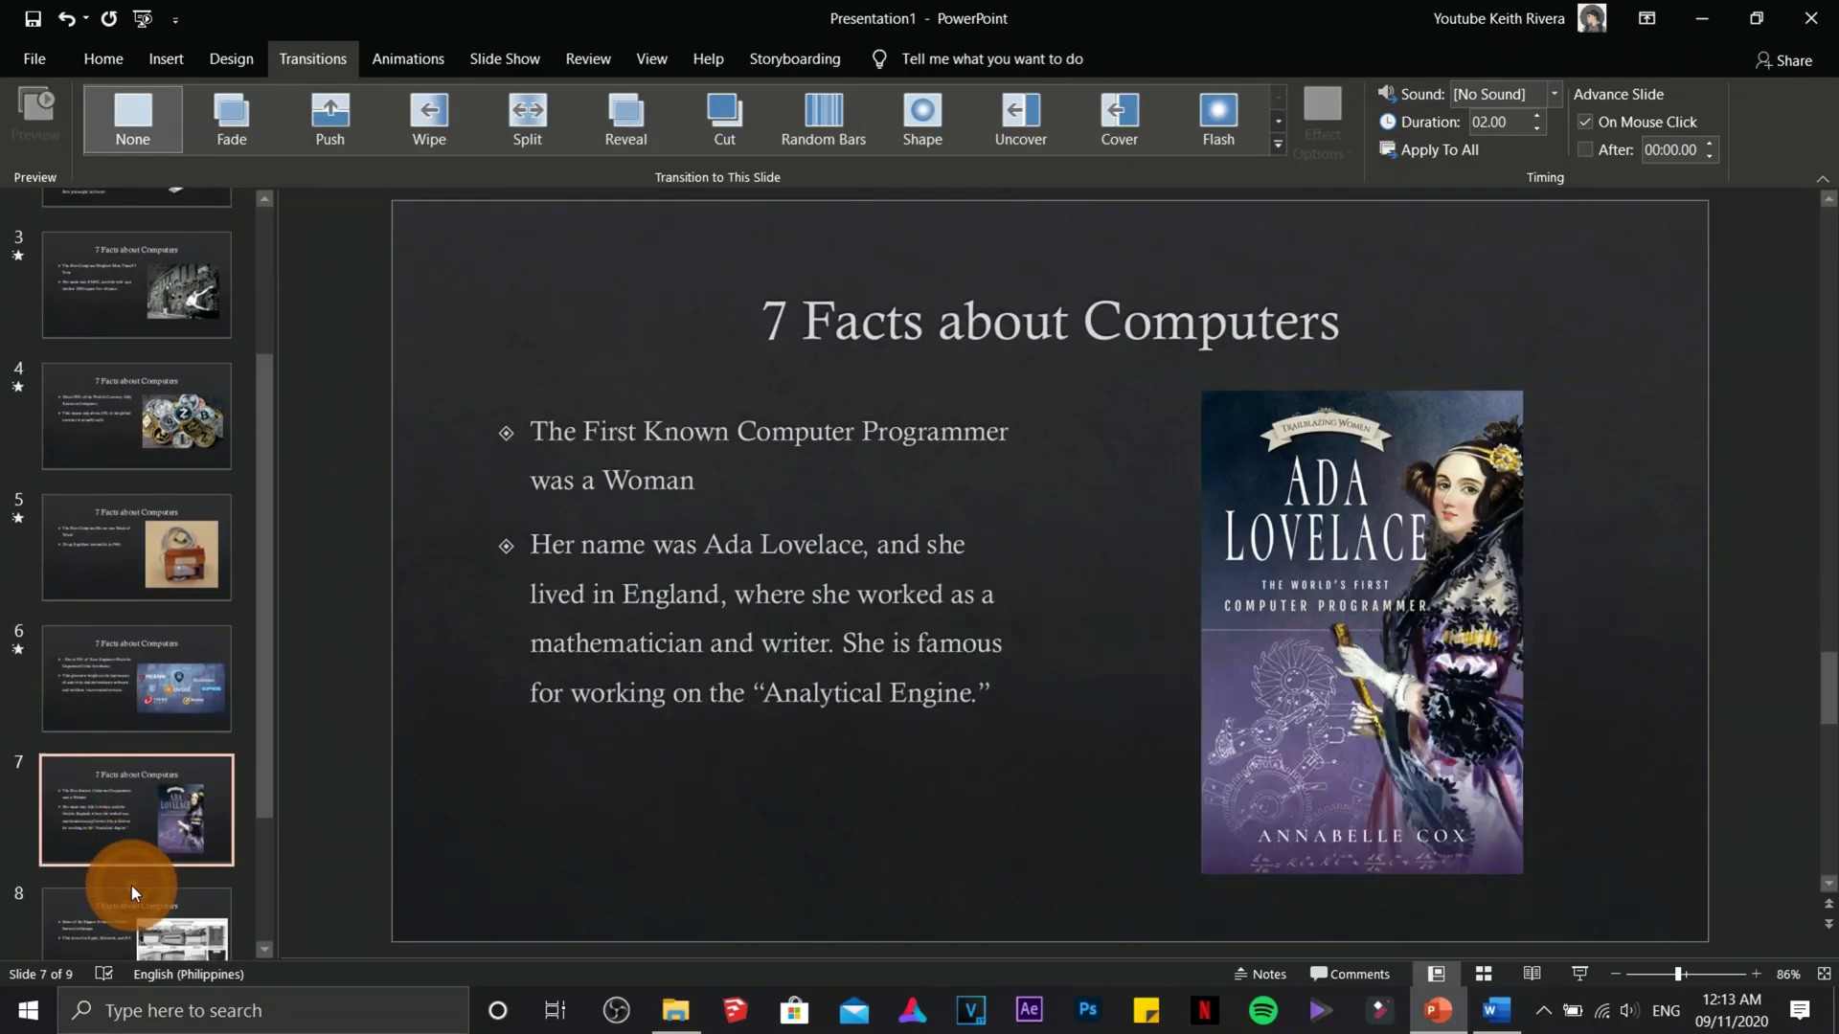
left_click(1221, 119)
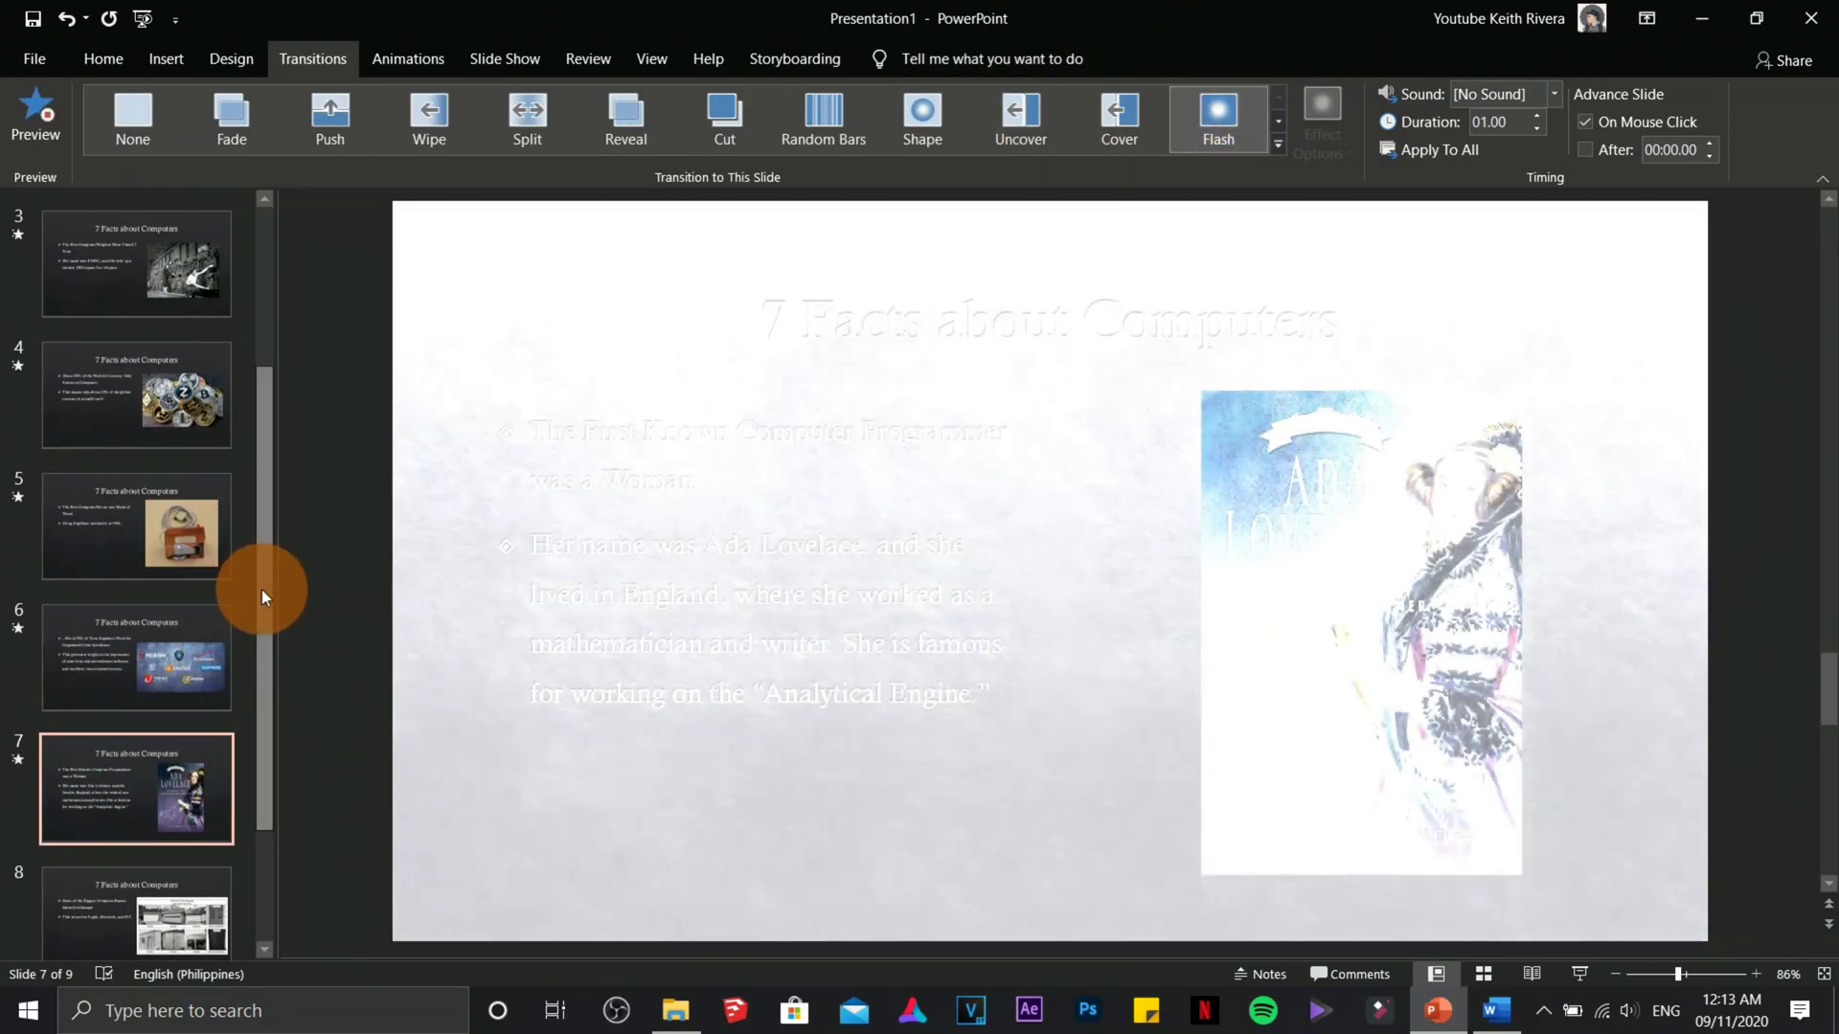
left_click_drag(261, 589, 210, 745)
left_click(198, 753)
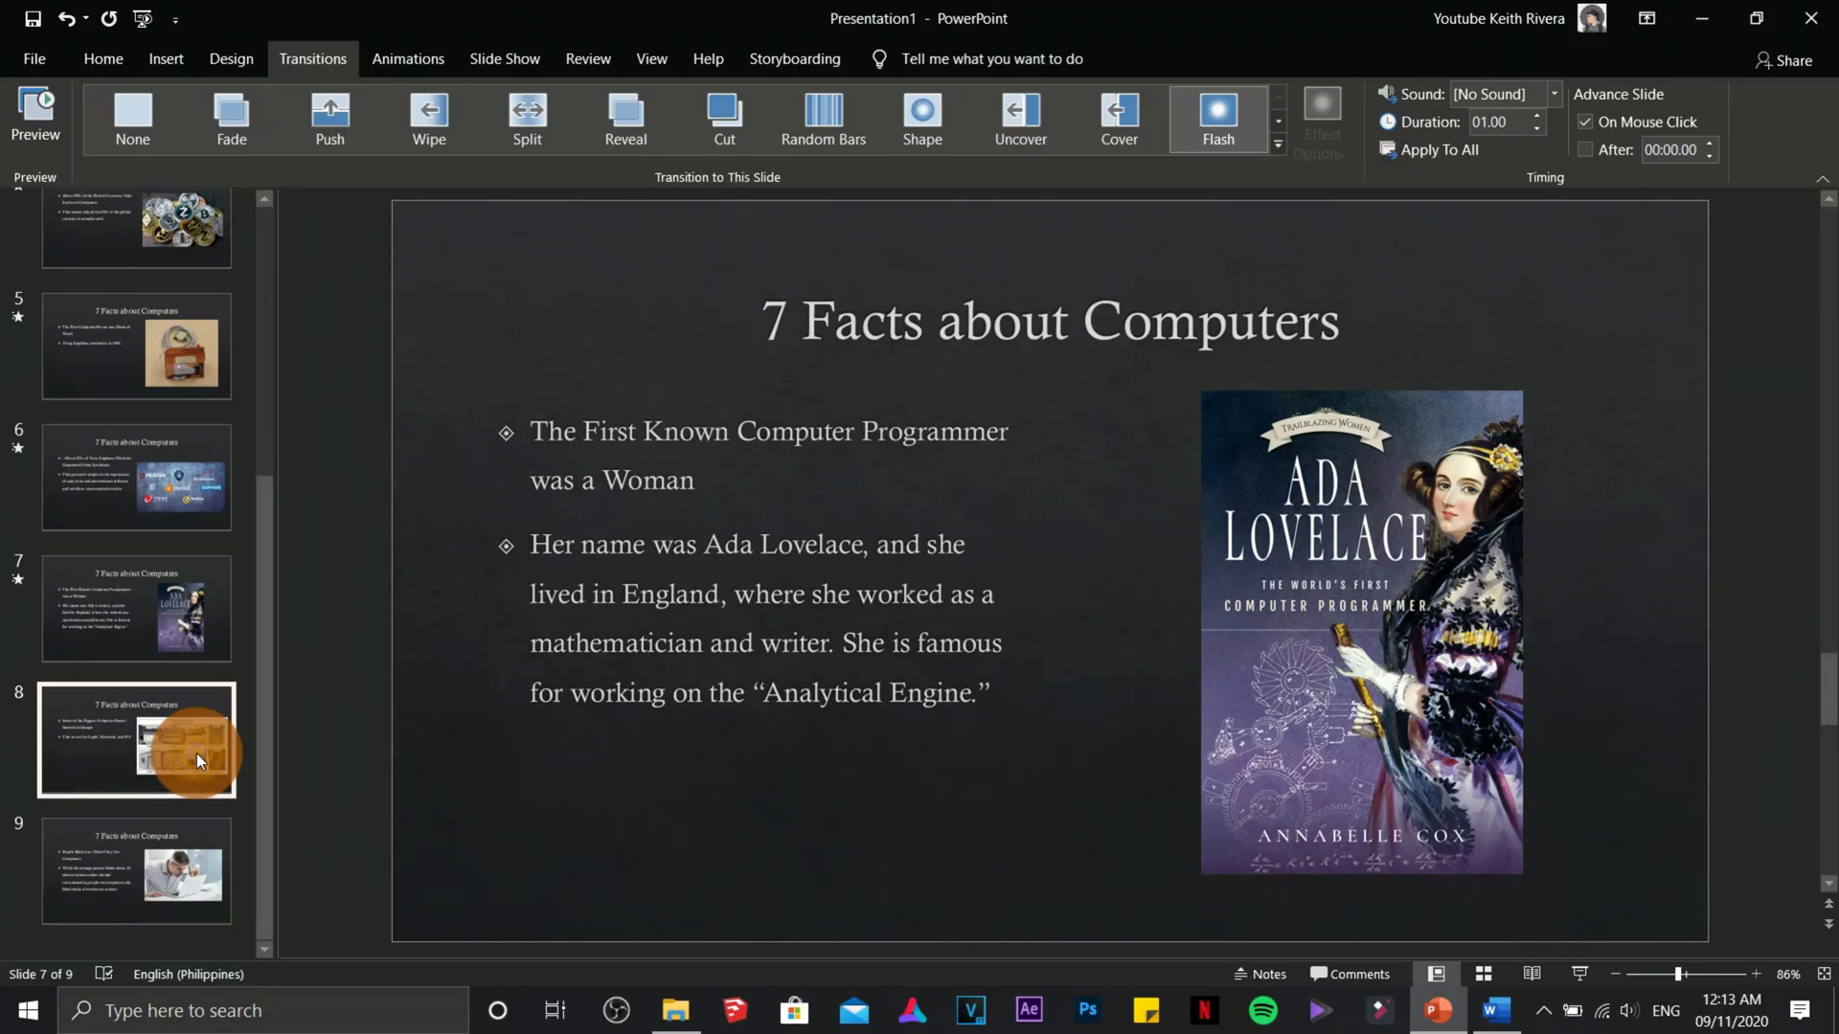
left_click(323, 333)
left_click(523, 112)
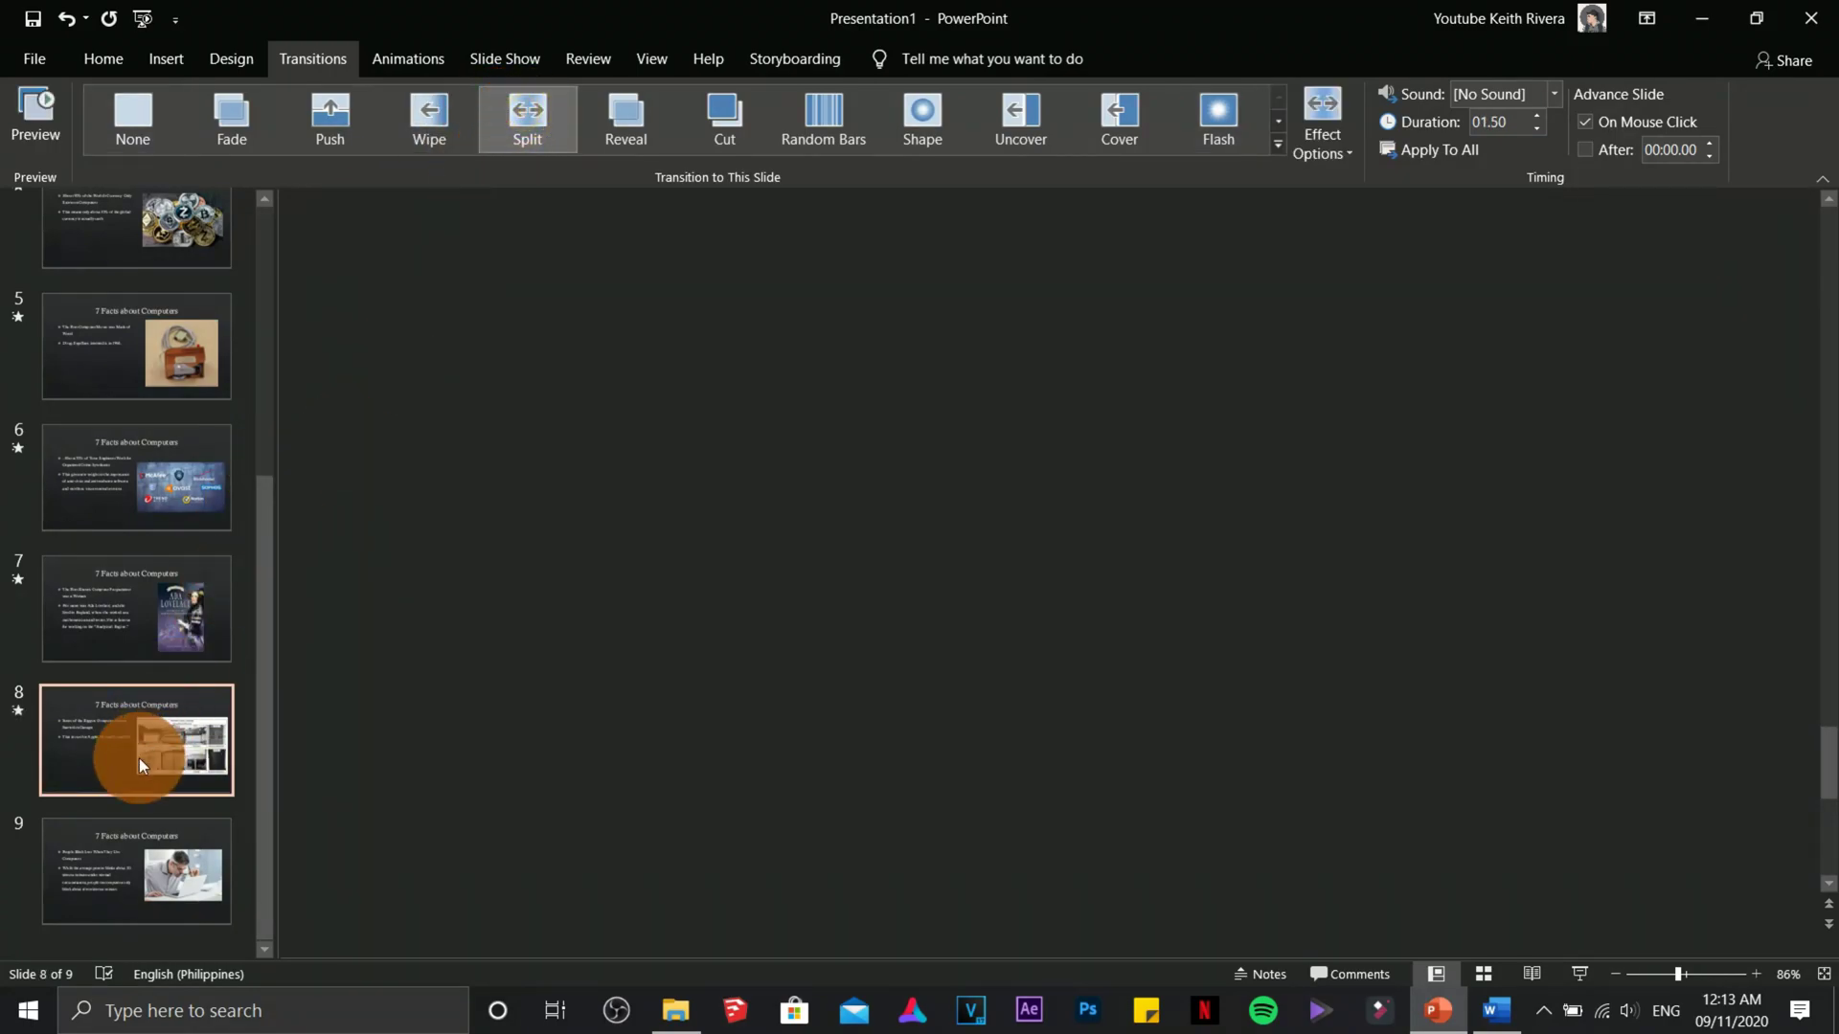
left_click(129, 870)
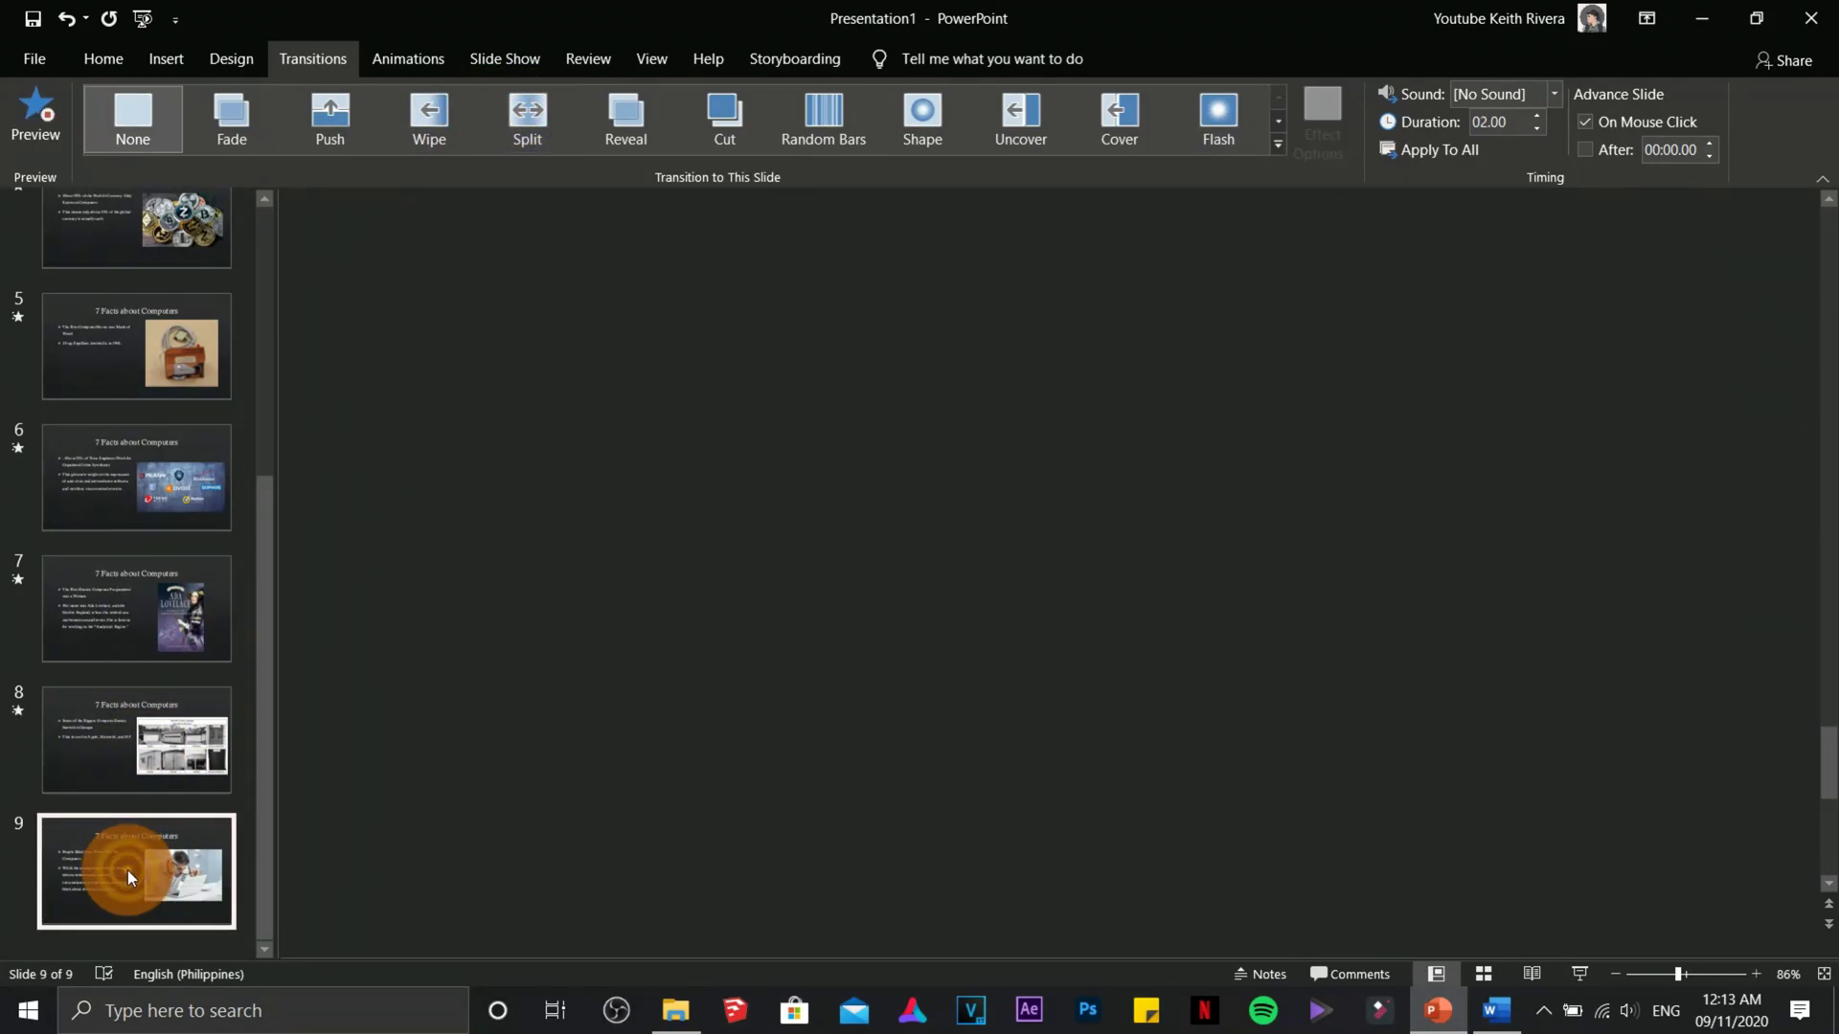
left_click(1281, 140)
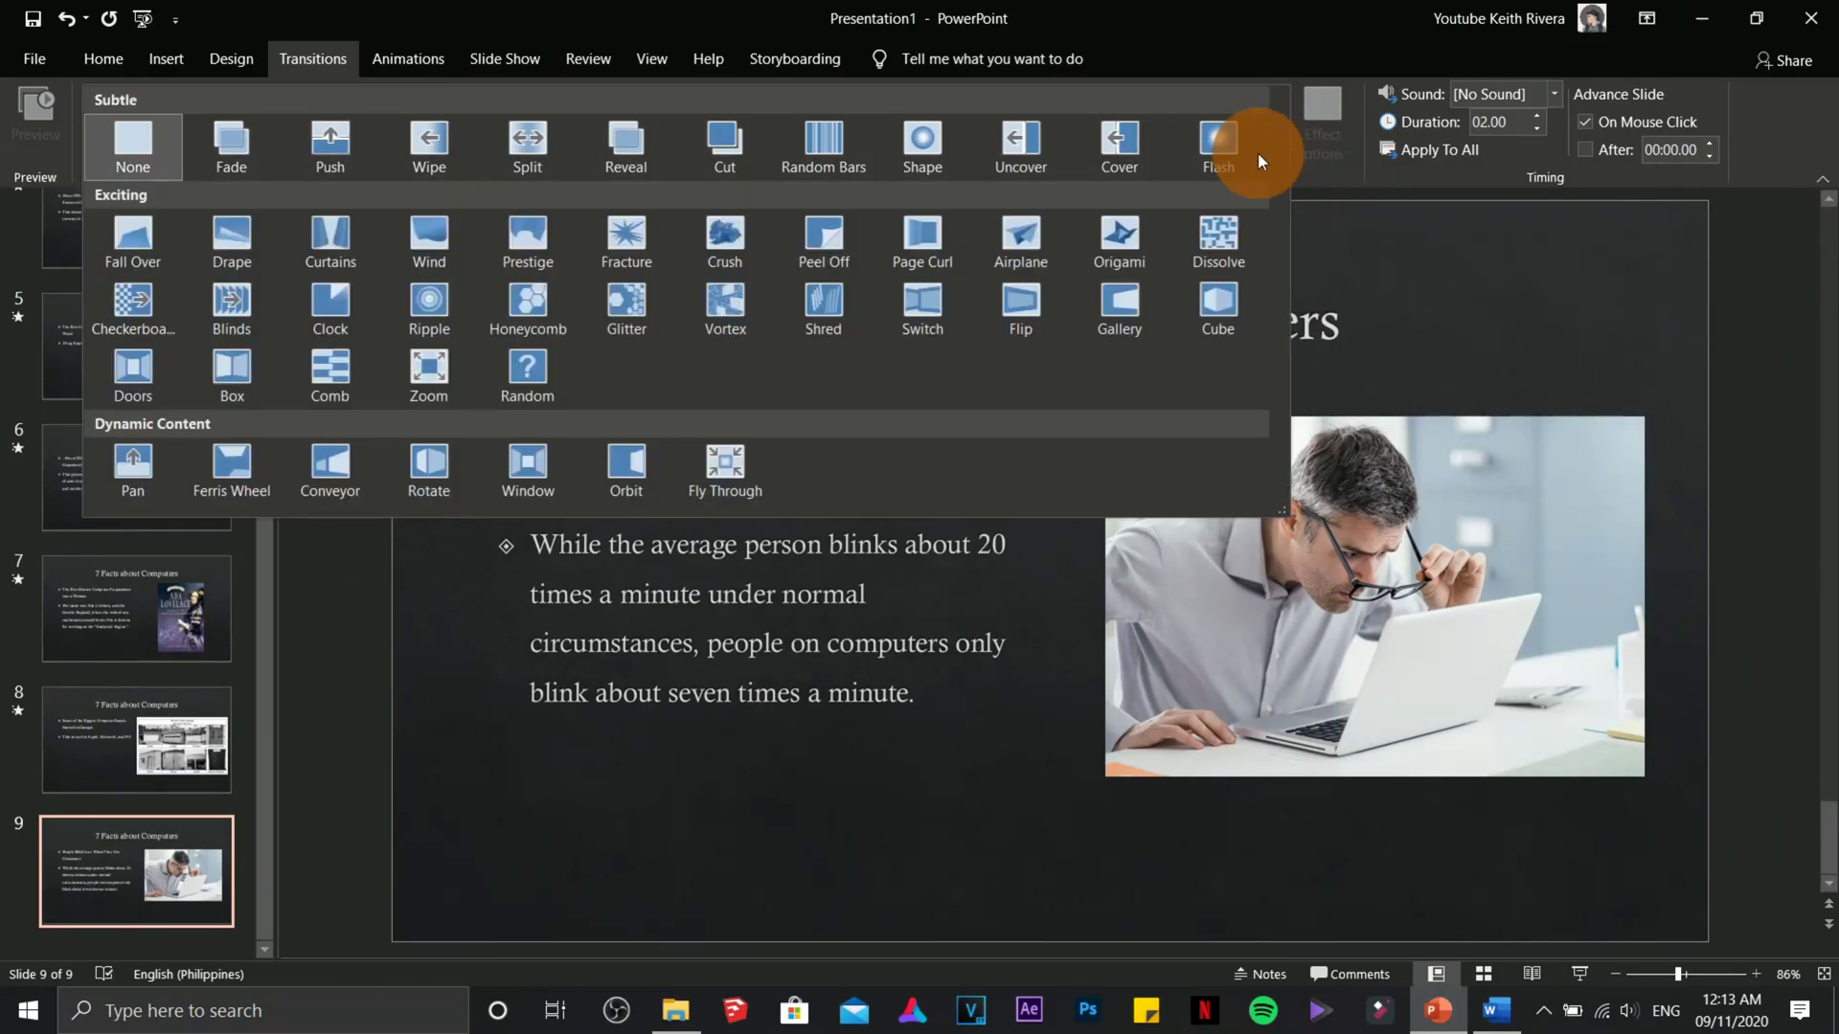
left_click(825, 302)
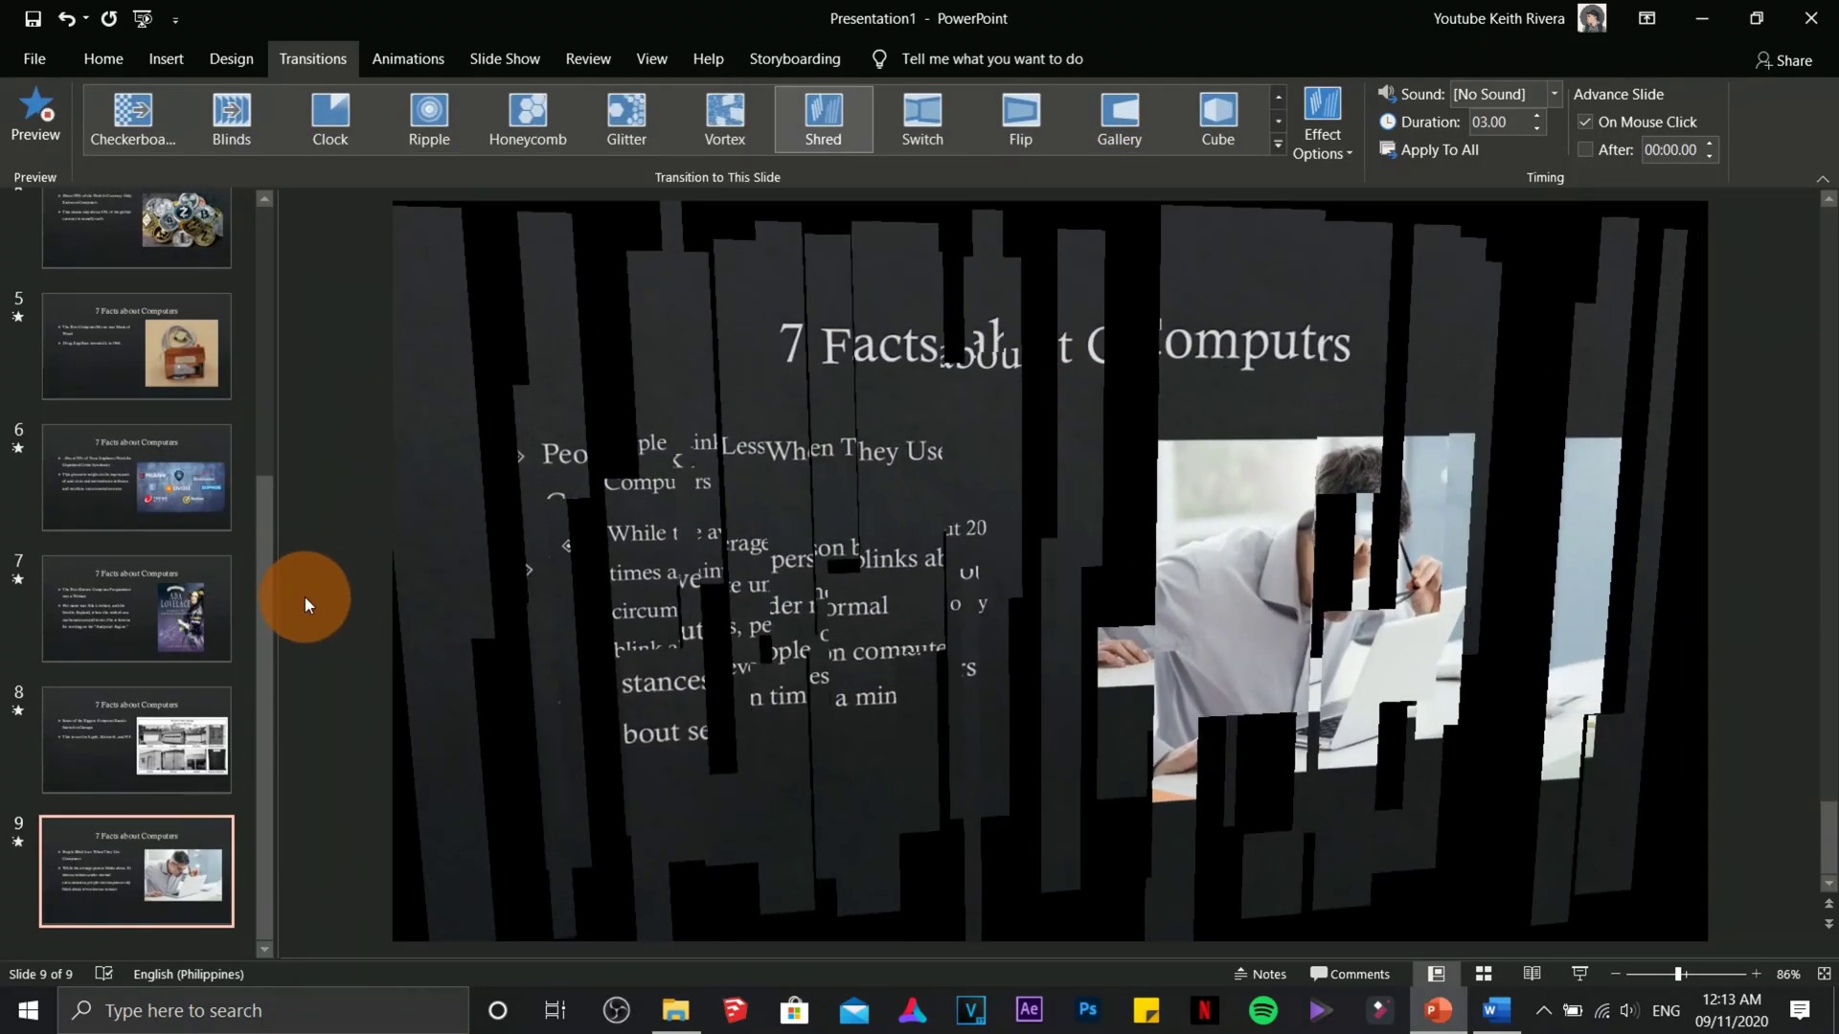
left_click_drag(268, 615, 289, 290)
left_click(193, 244)
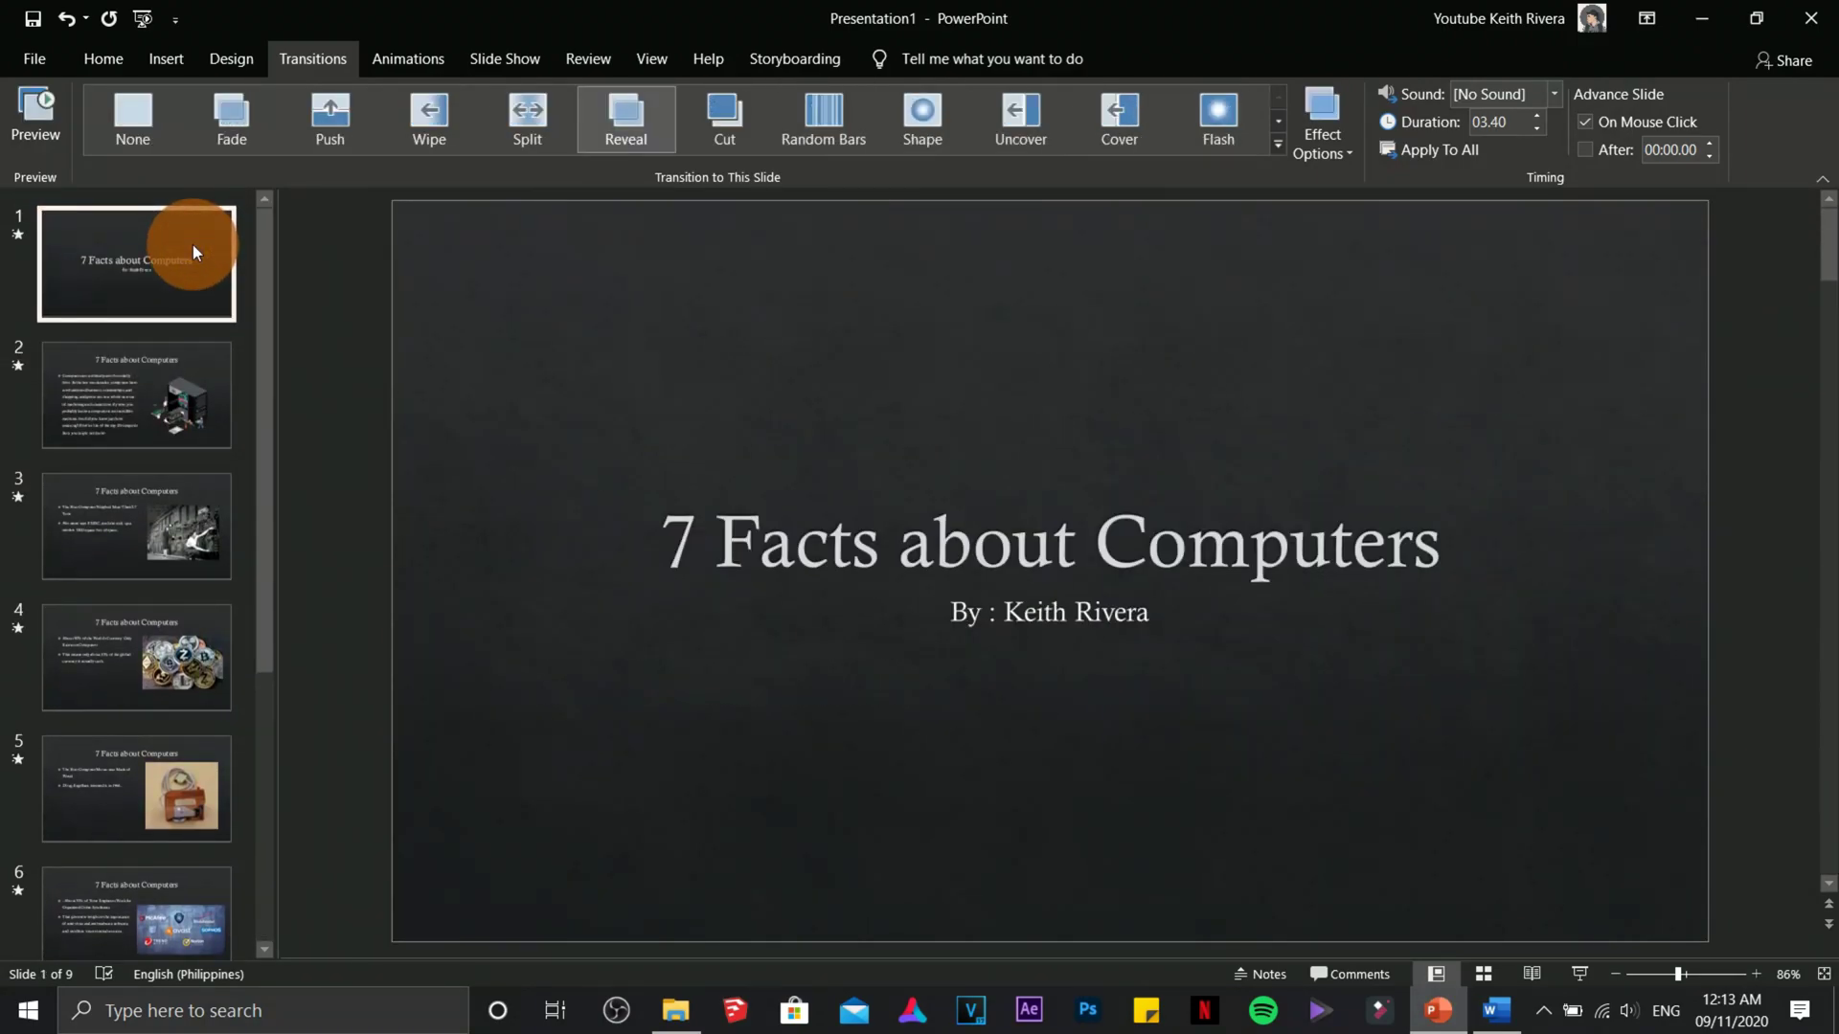
left_click(509, 55)
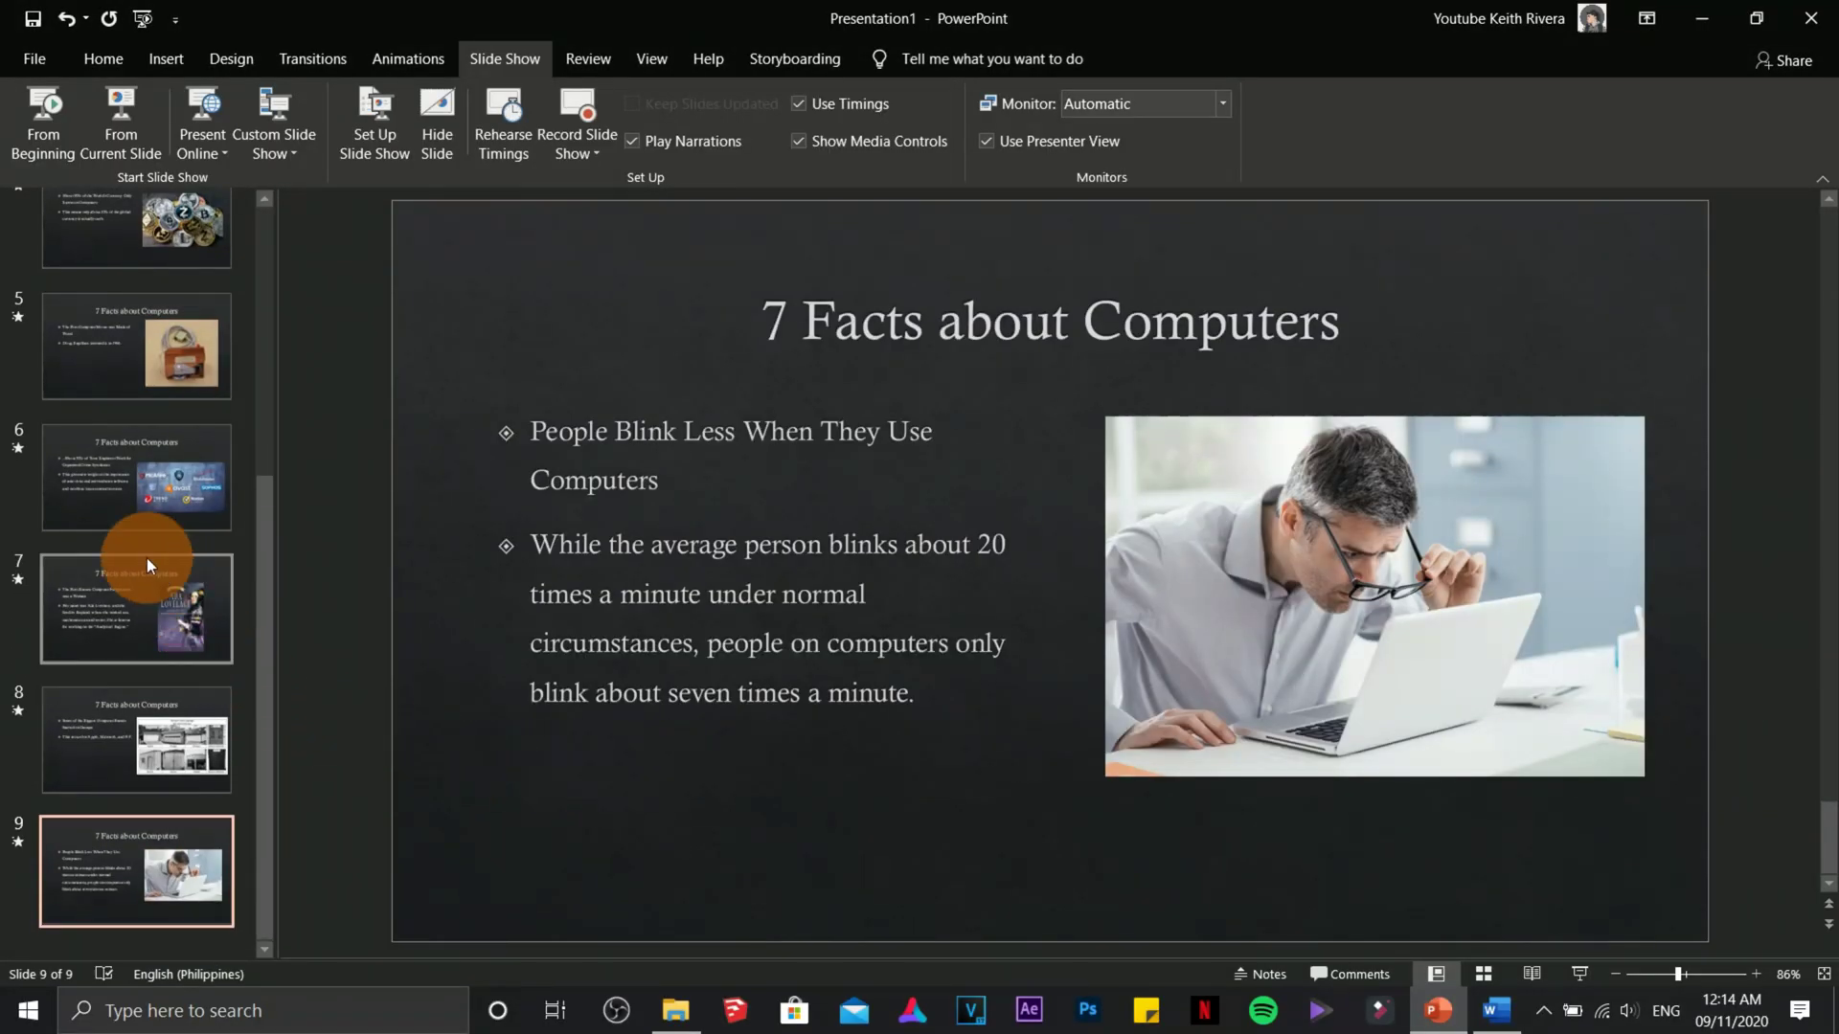
Go back to slide 2 and select its computer illustration
scroll(117, 536, "up", 4)
left_click(134, 404)
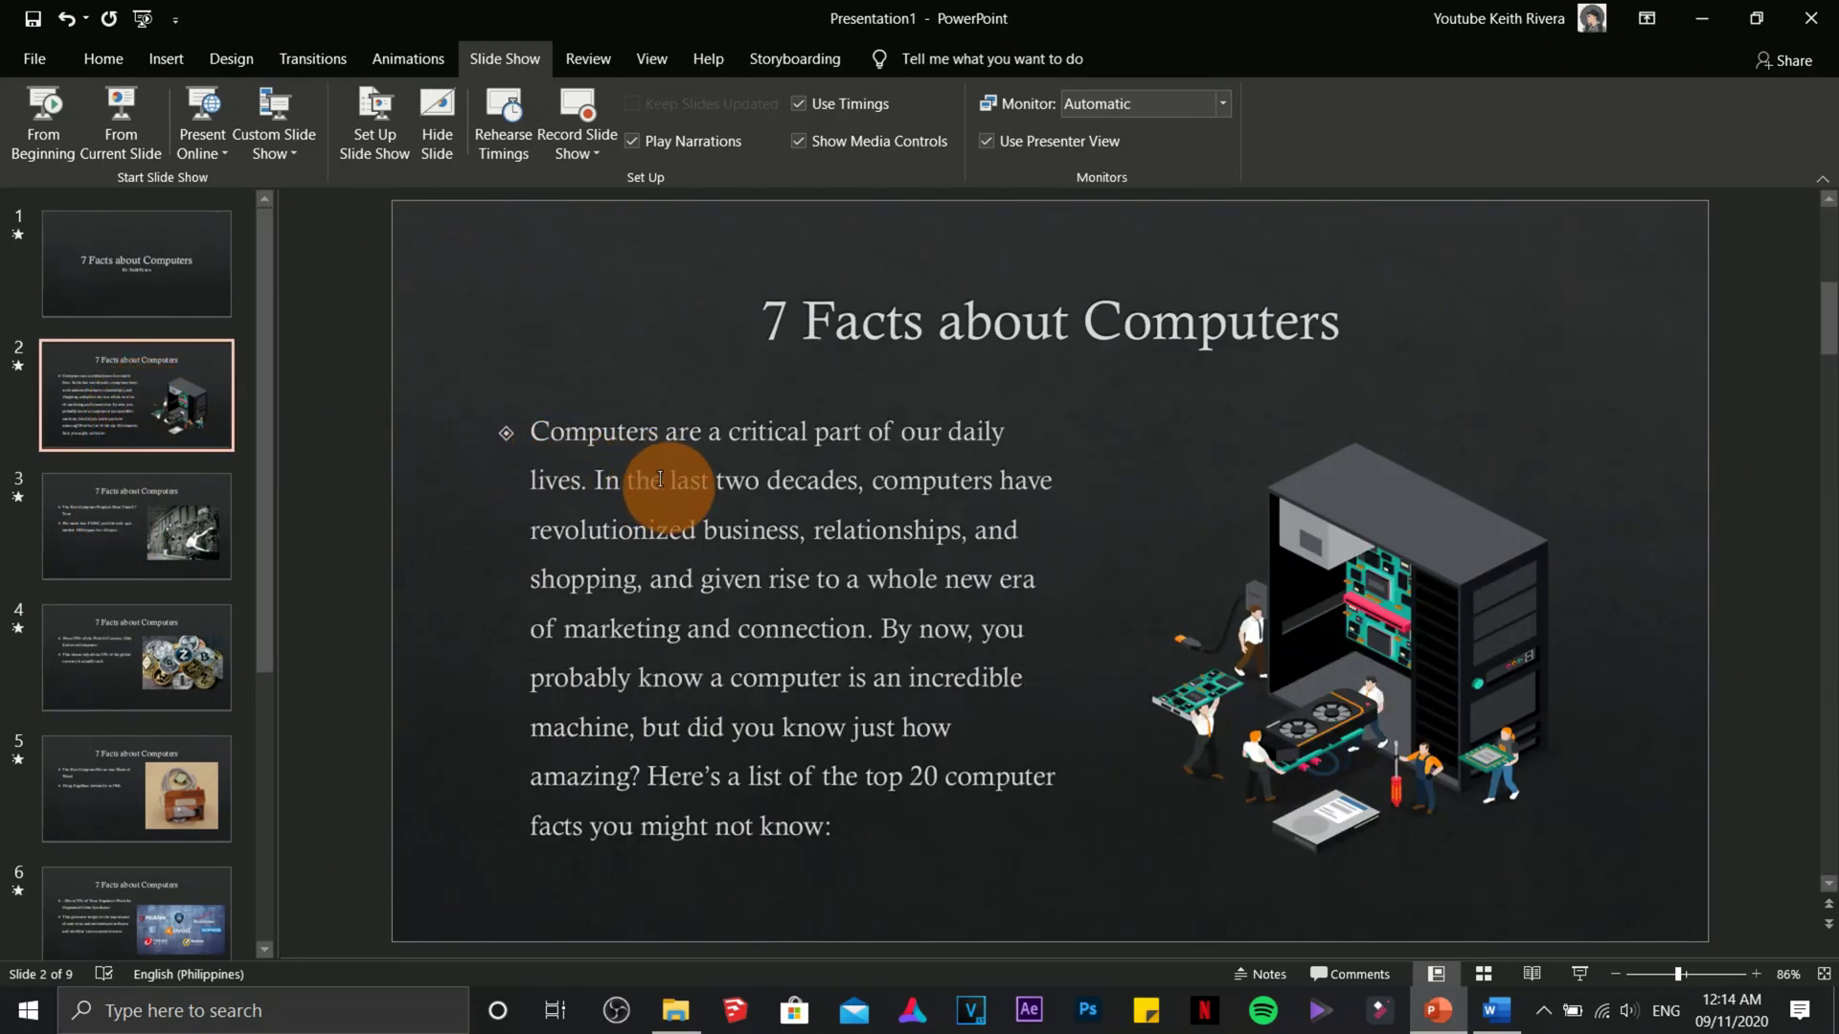
left_click(1334, 595)
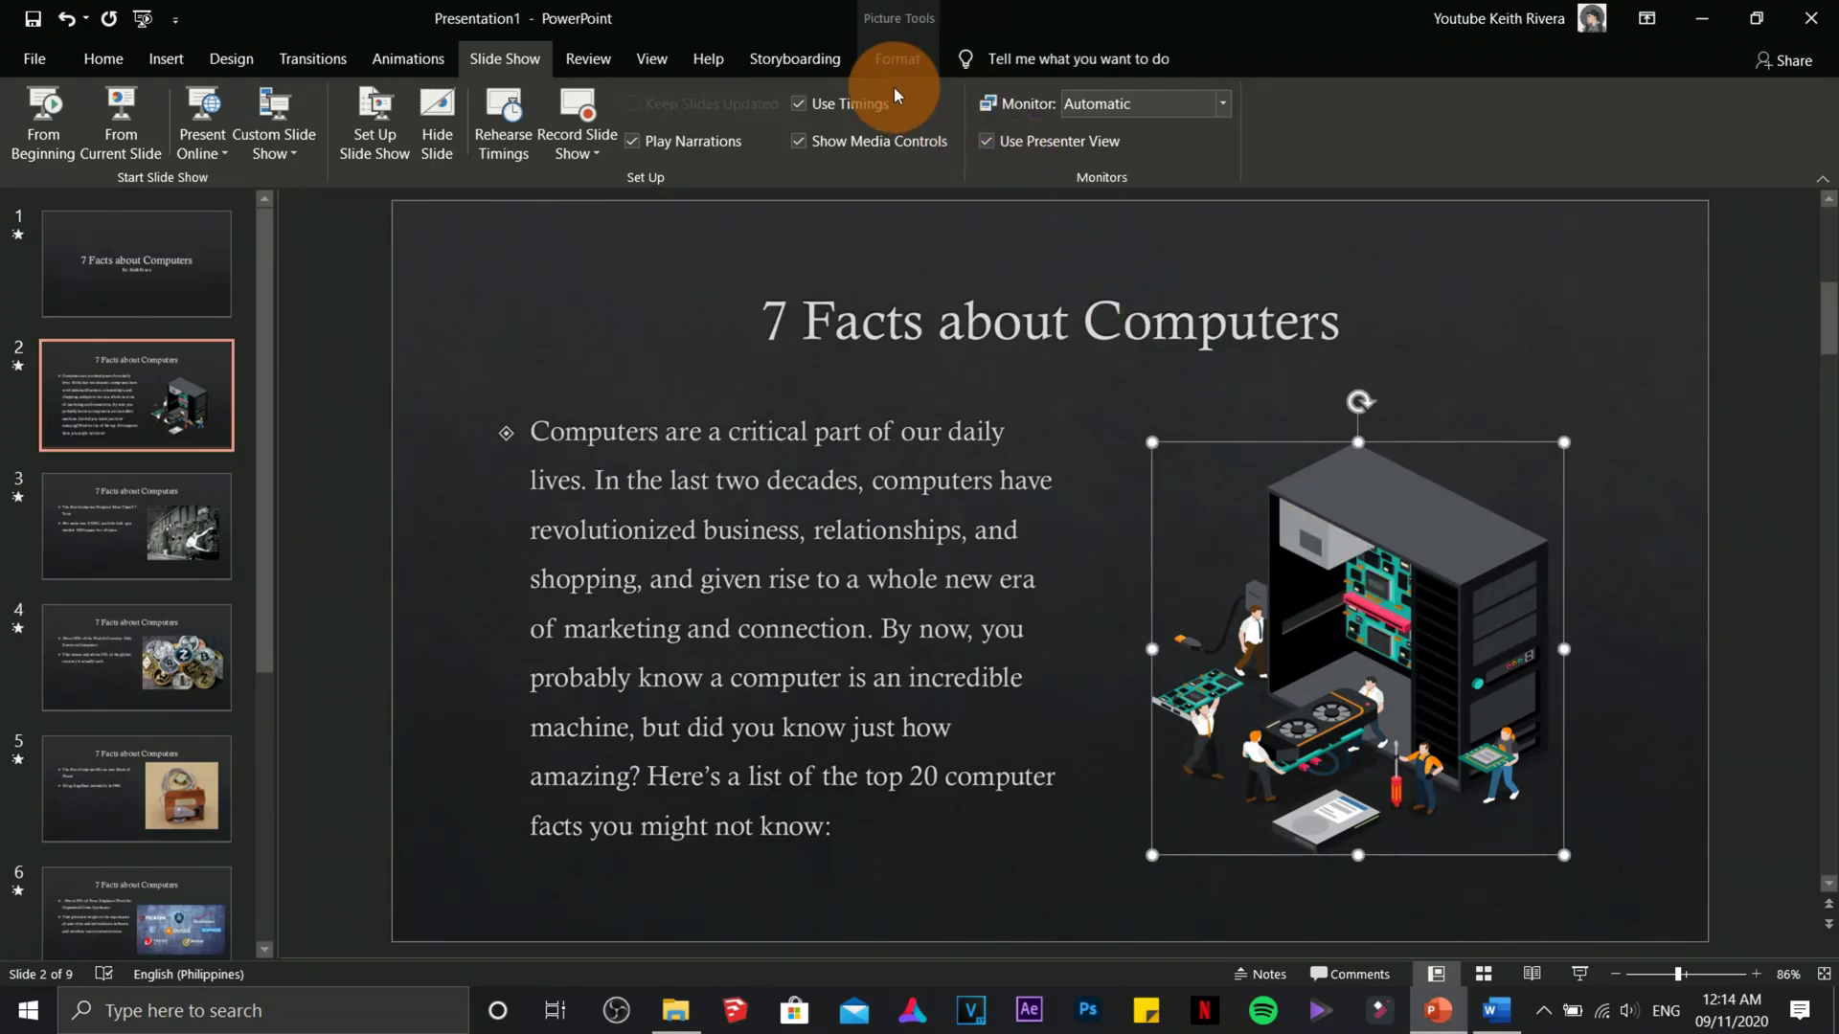
Give slide 2's computer illustration a Fly In entrance with the From Right effect option
left_click(393, 67)
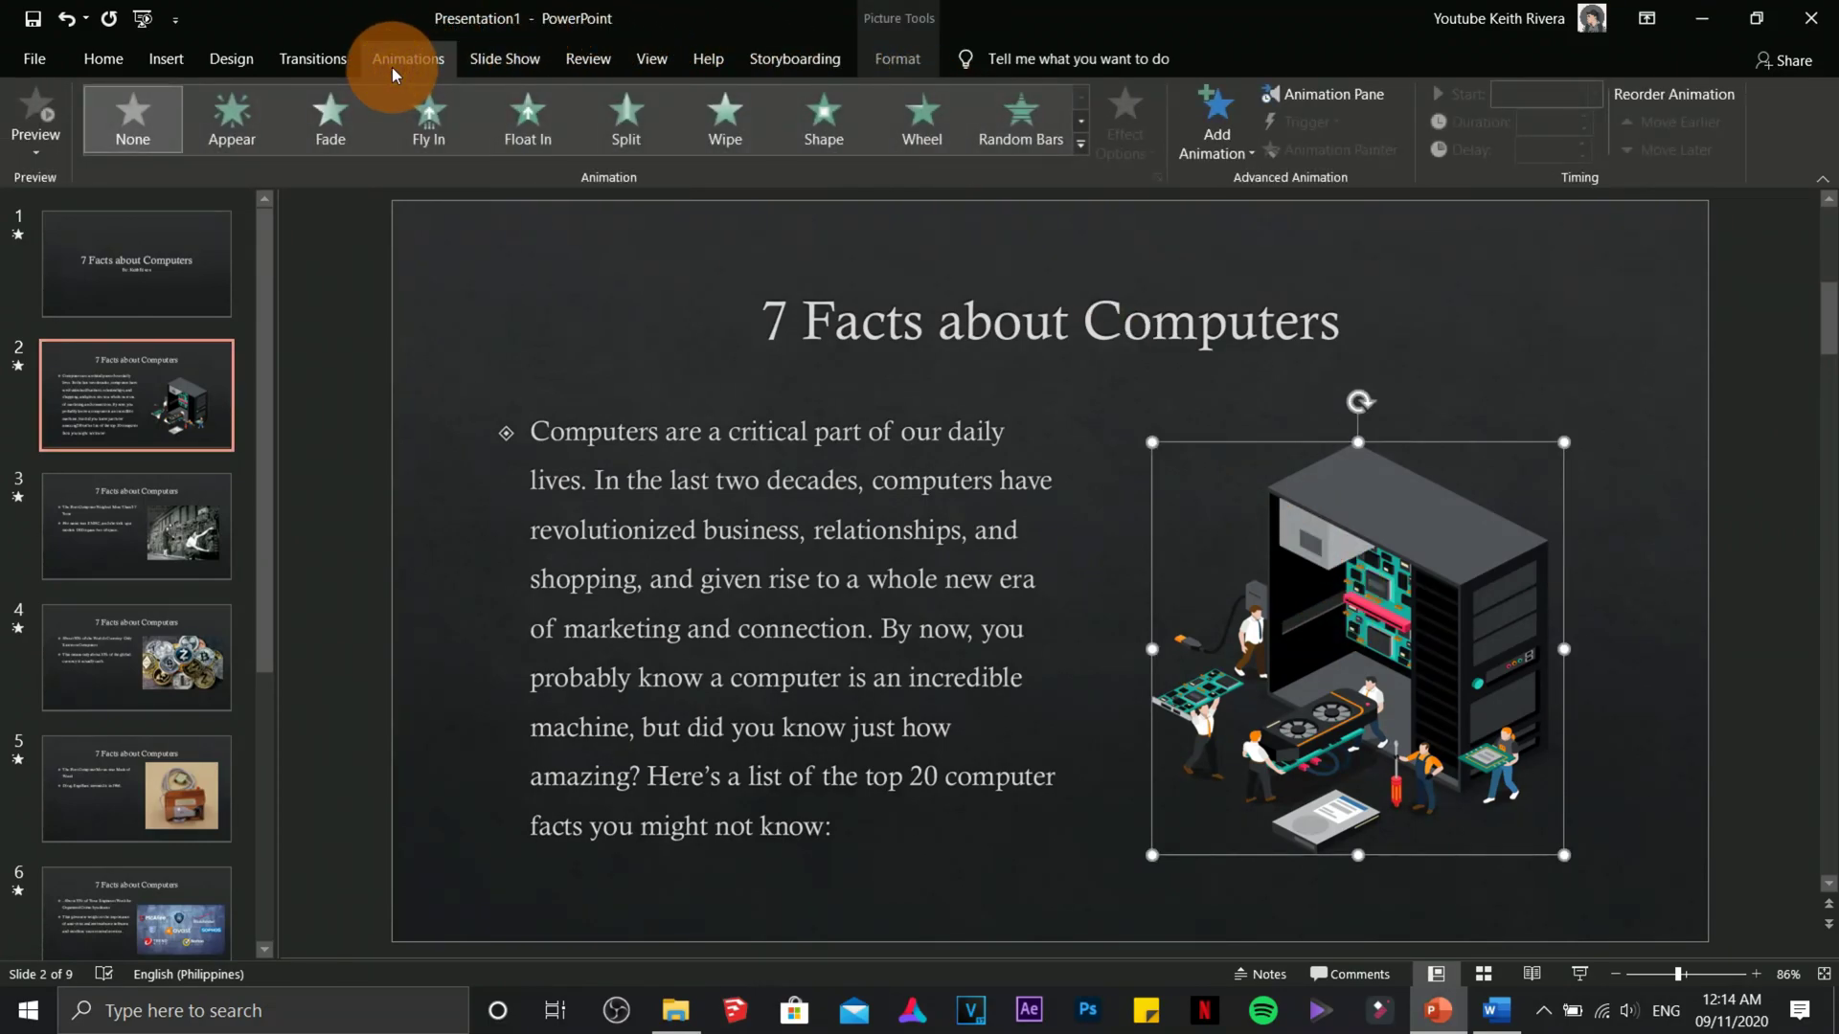
left_click(1082, 144)
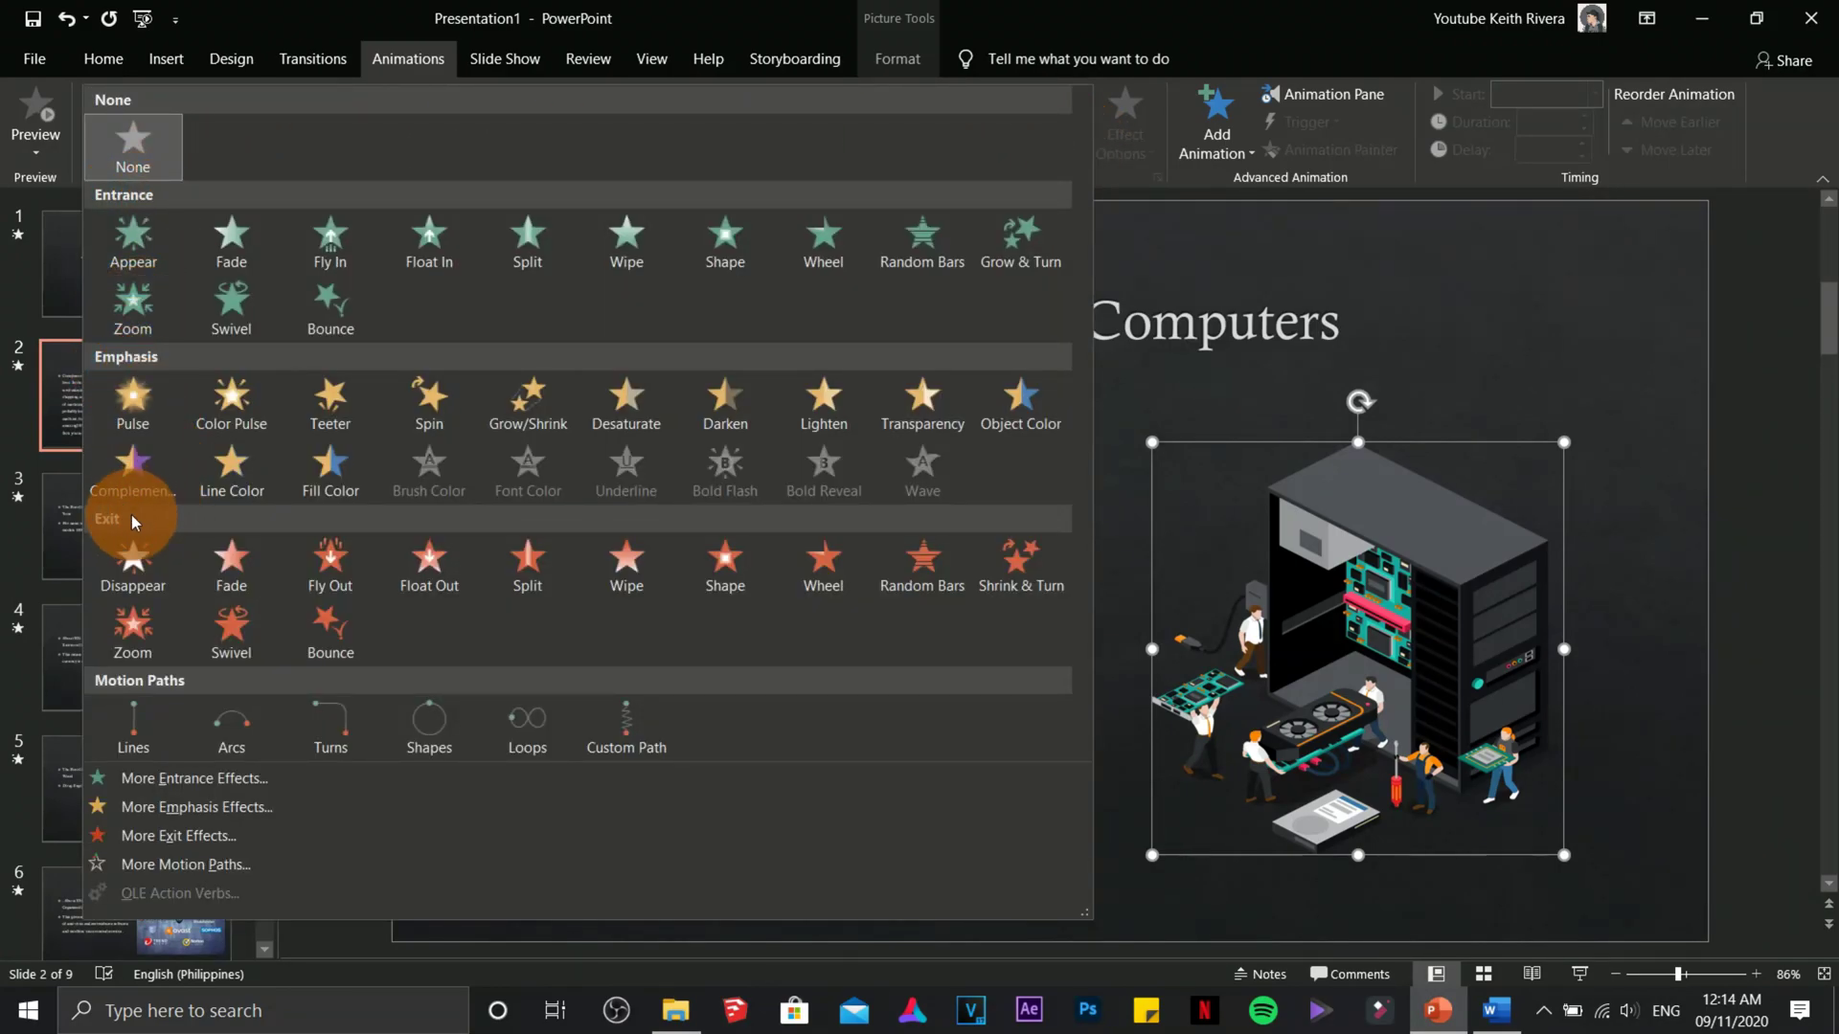
left_click(337, 240)
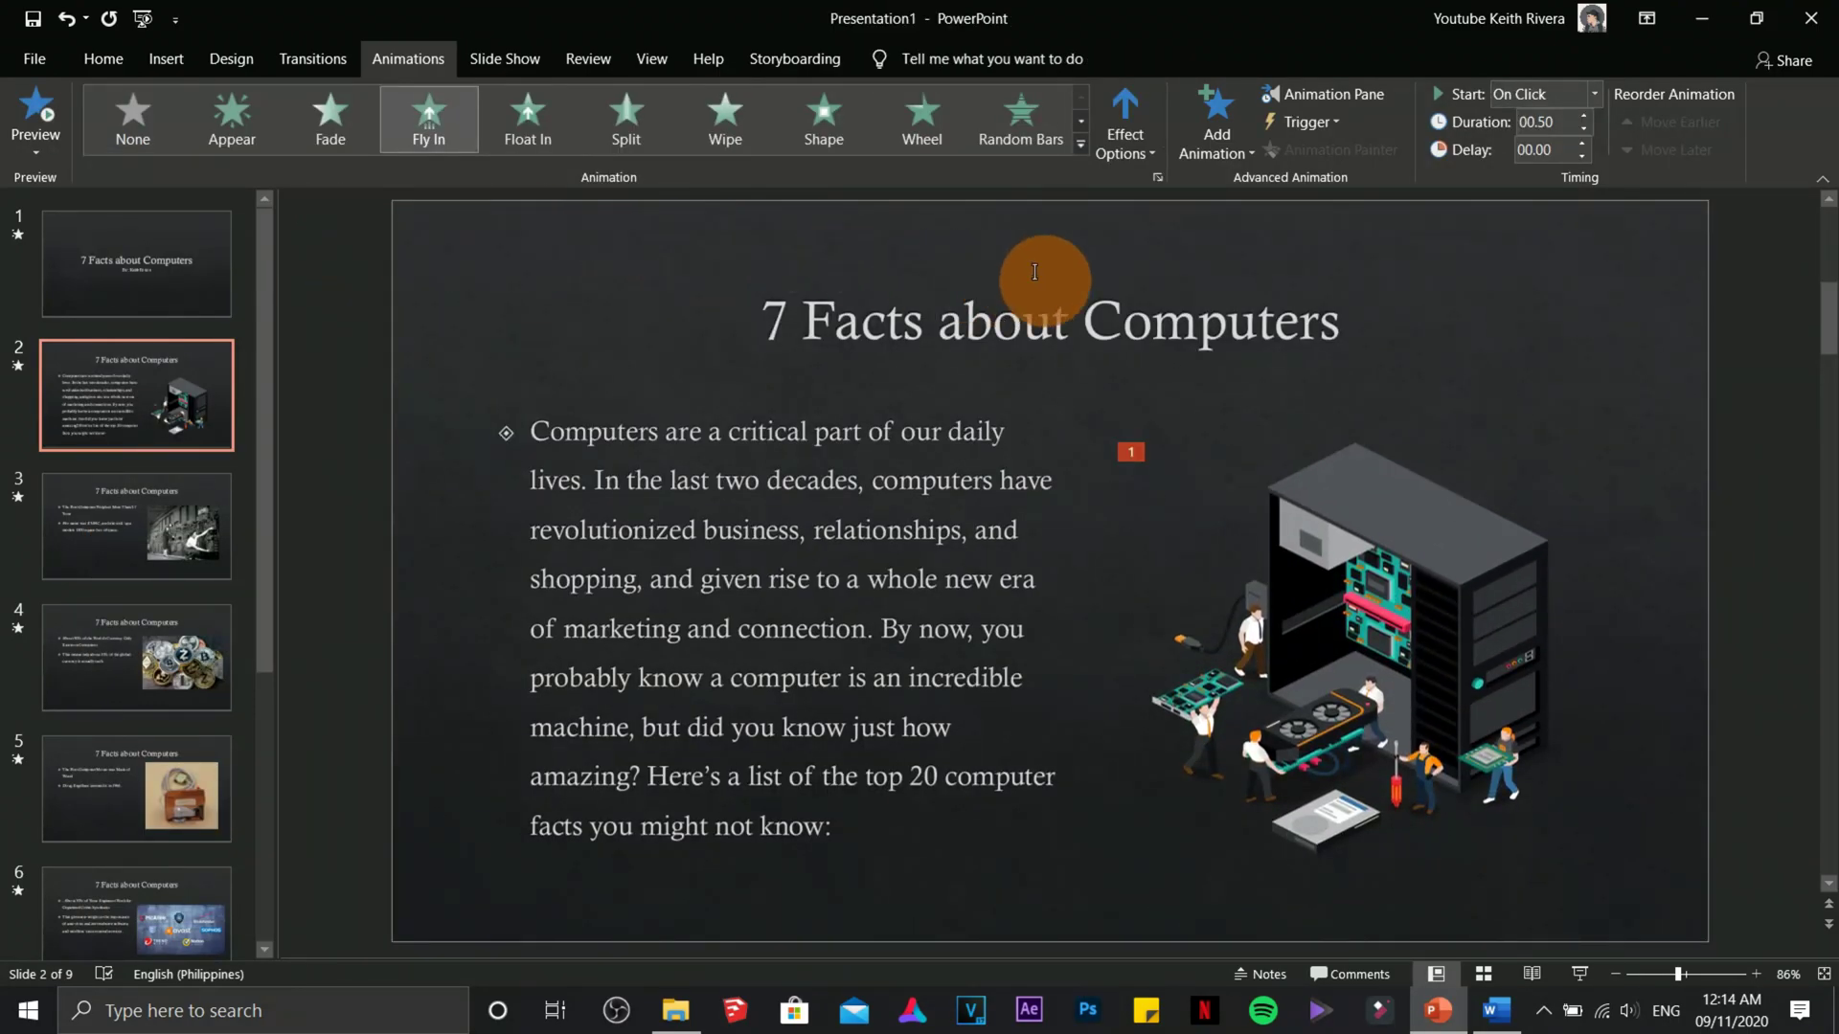
left_click(1146, 157)
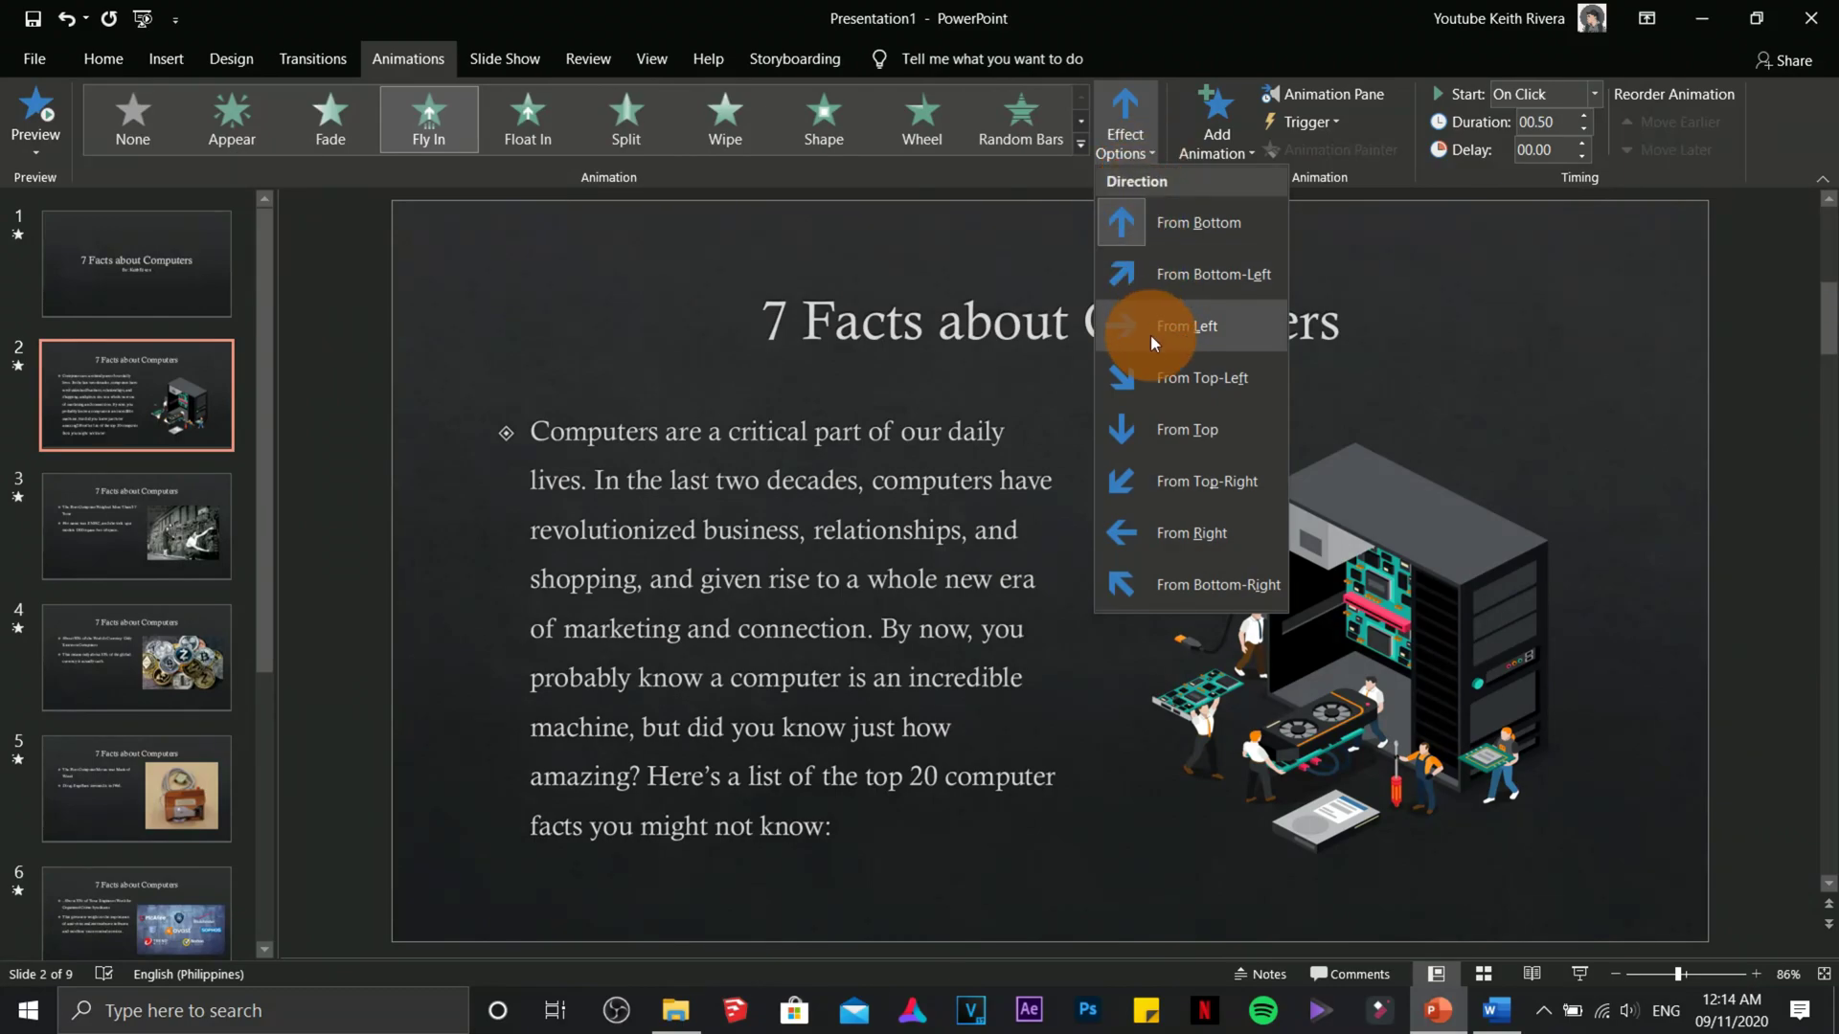
left_click(1191, 527)
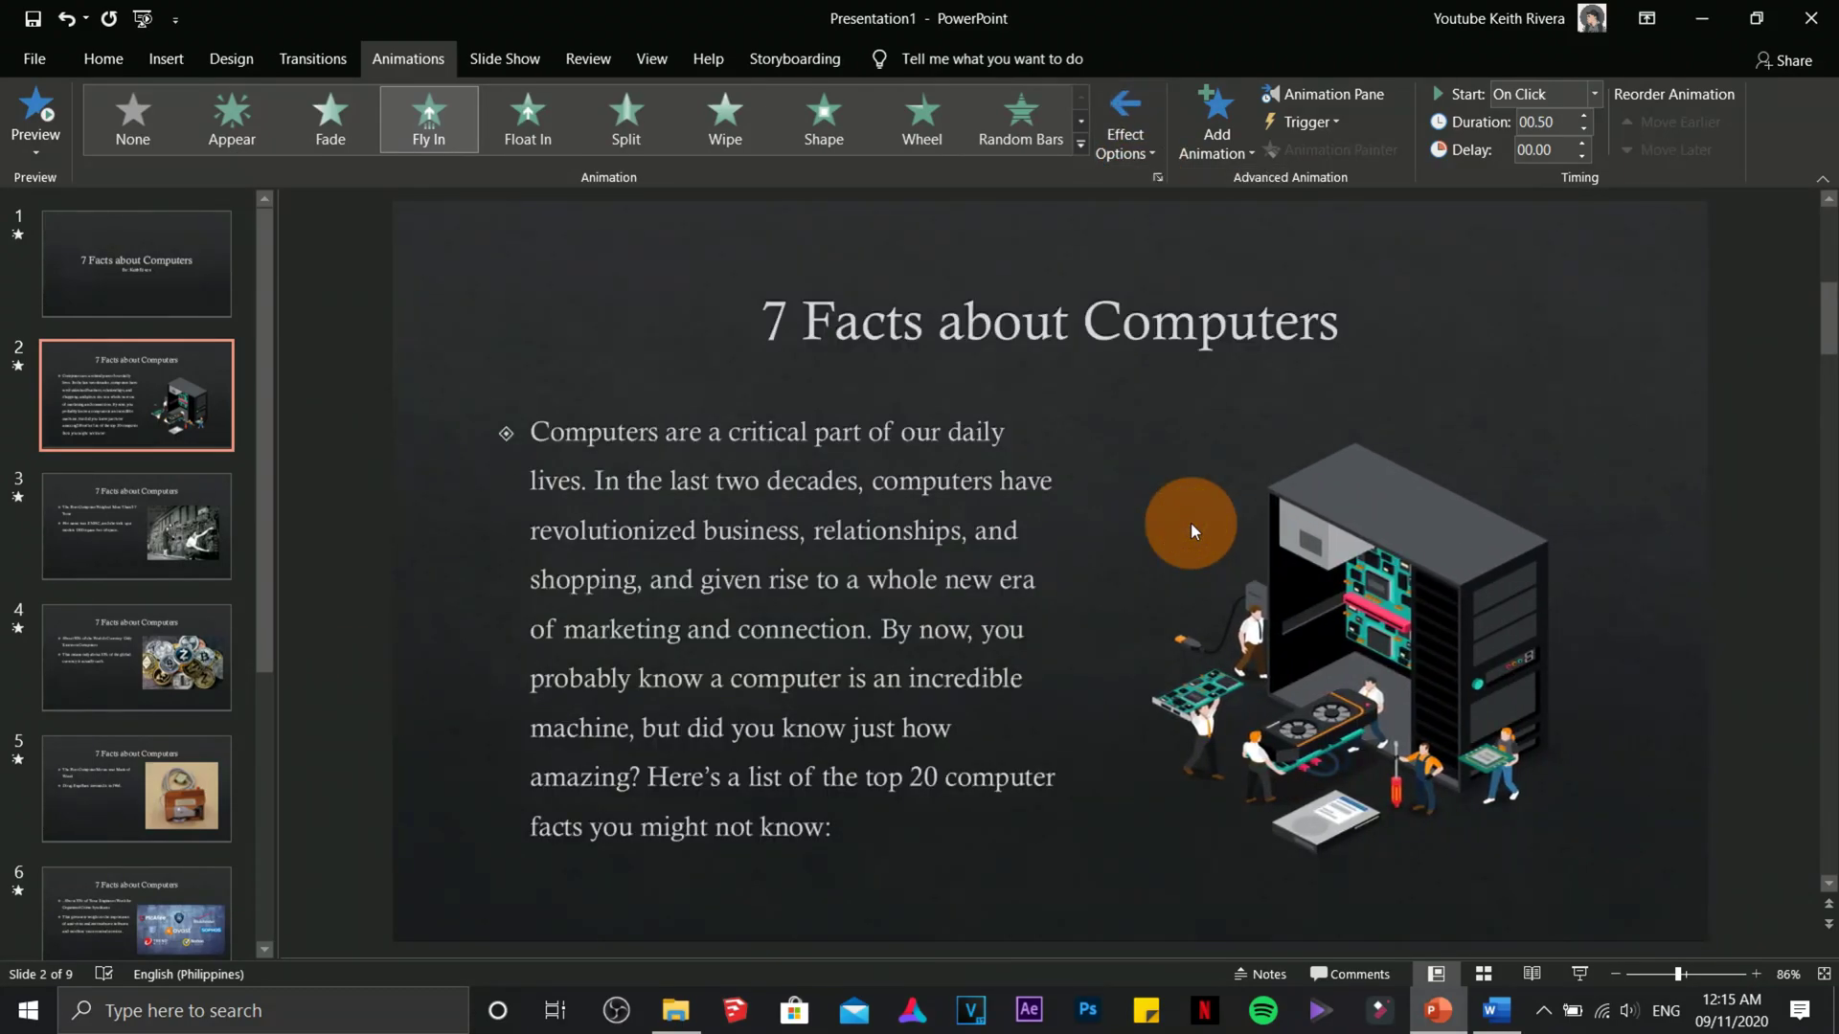
Give the ENIAC photo on slide 3 a Teeter emphasis animation
left_click(96, 560)
left_click(1407, 518)
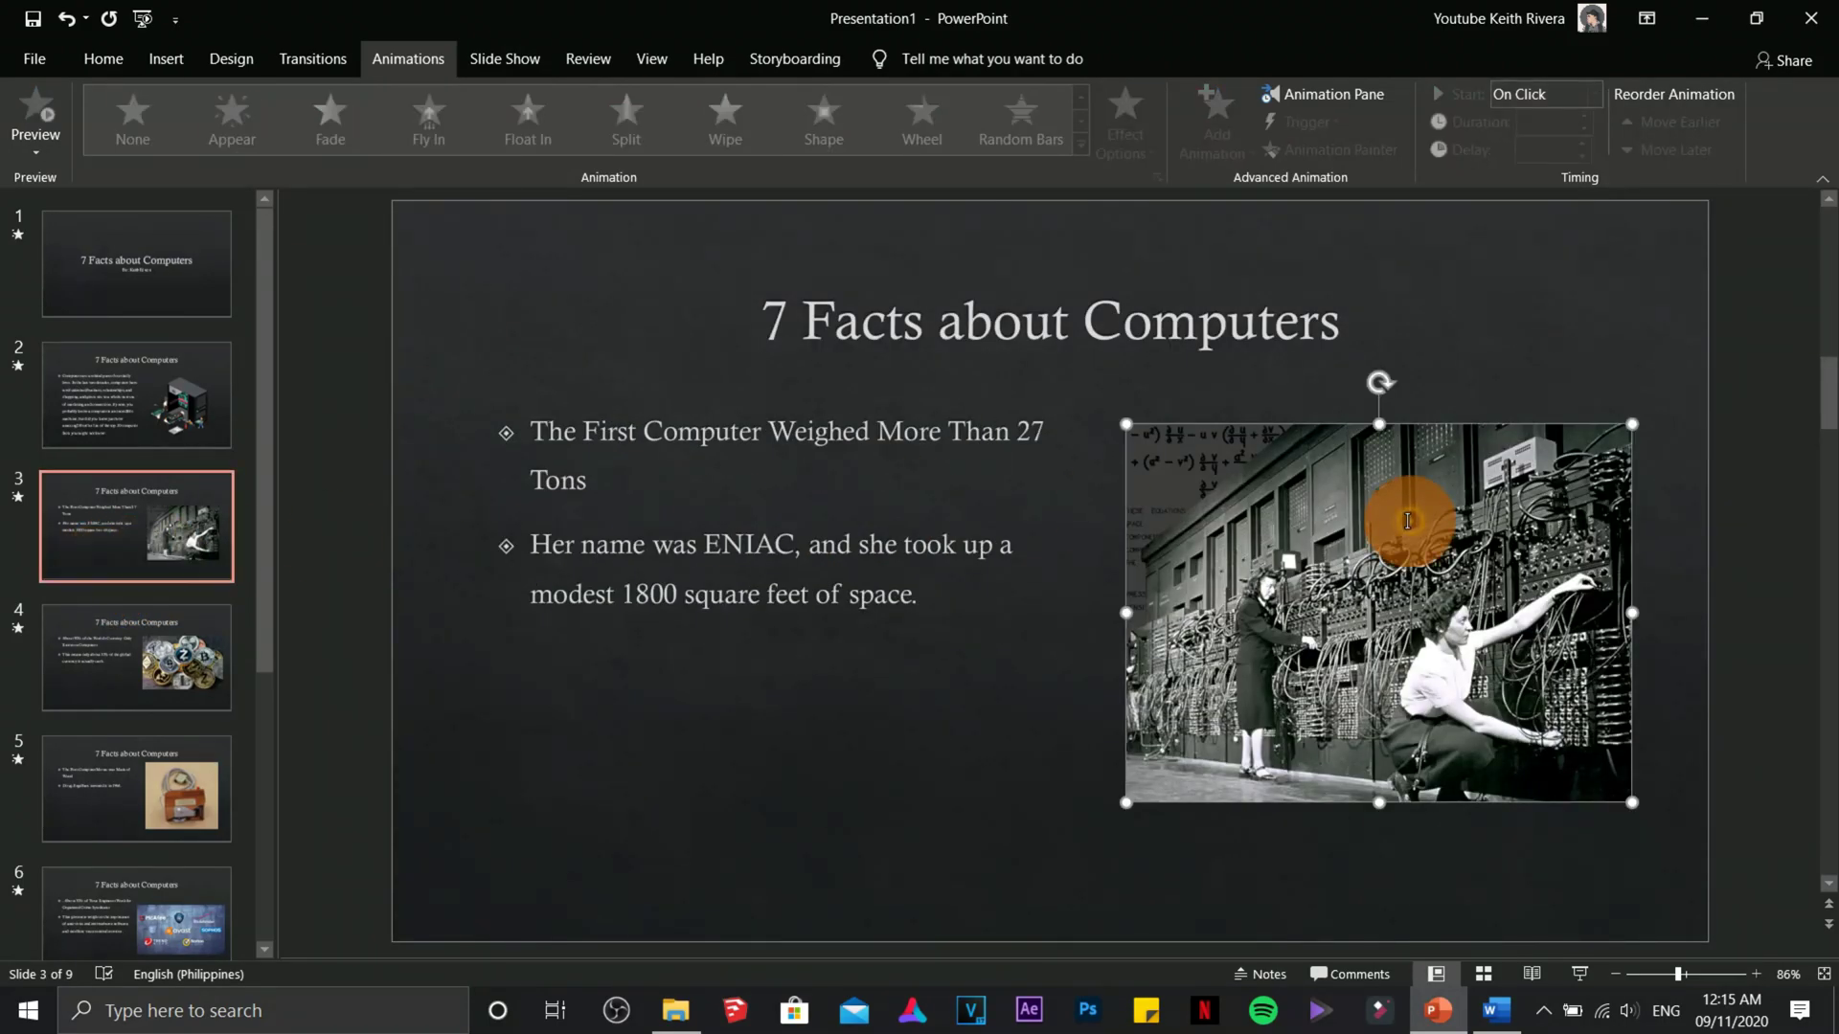
left_click(1081, 142)
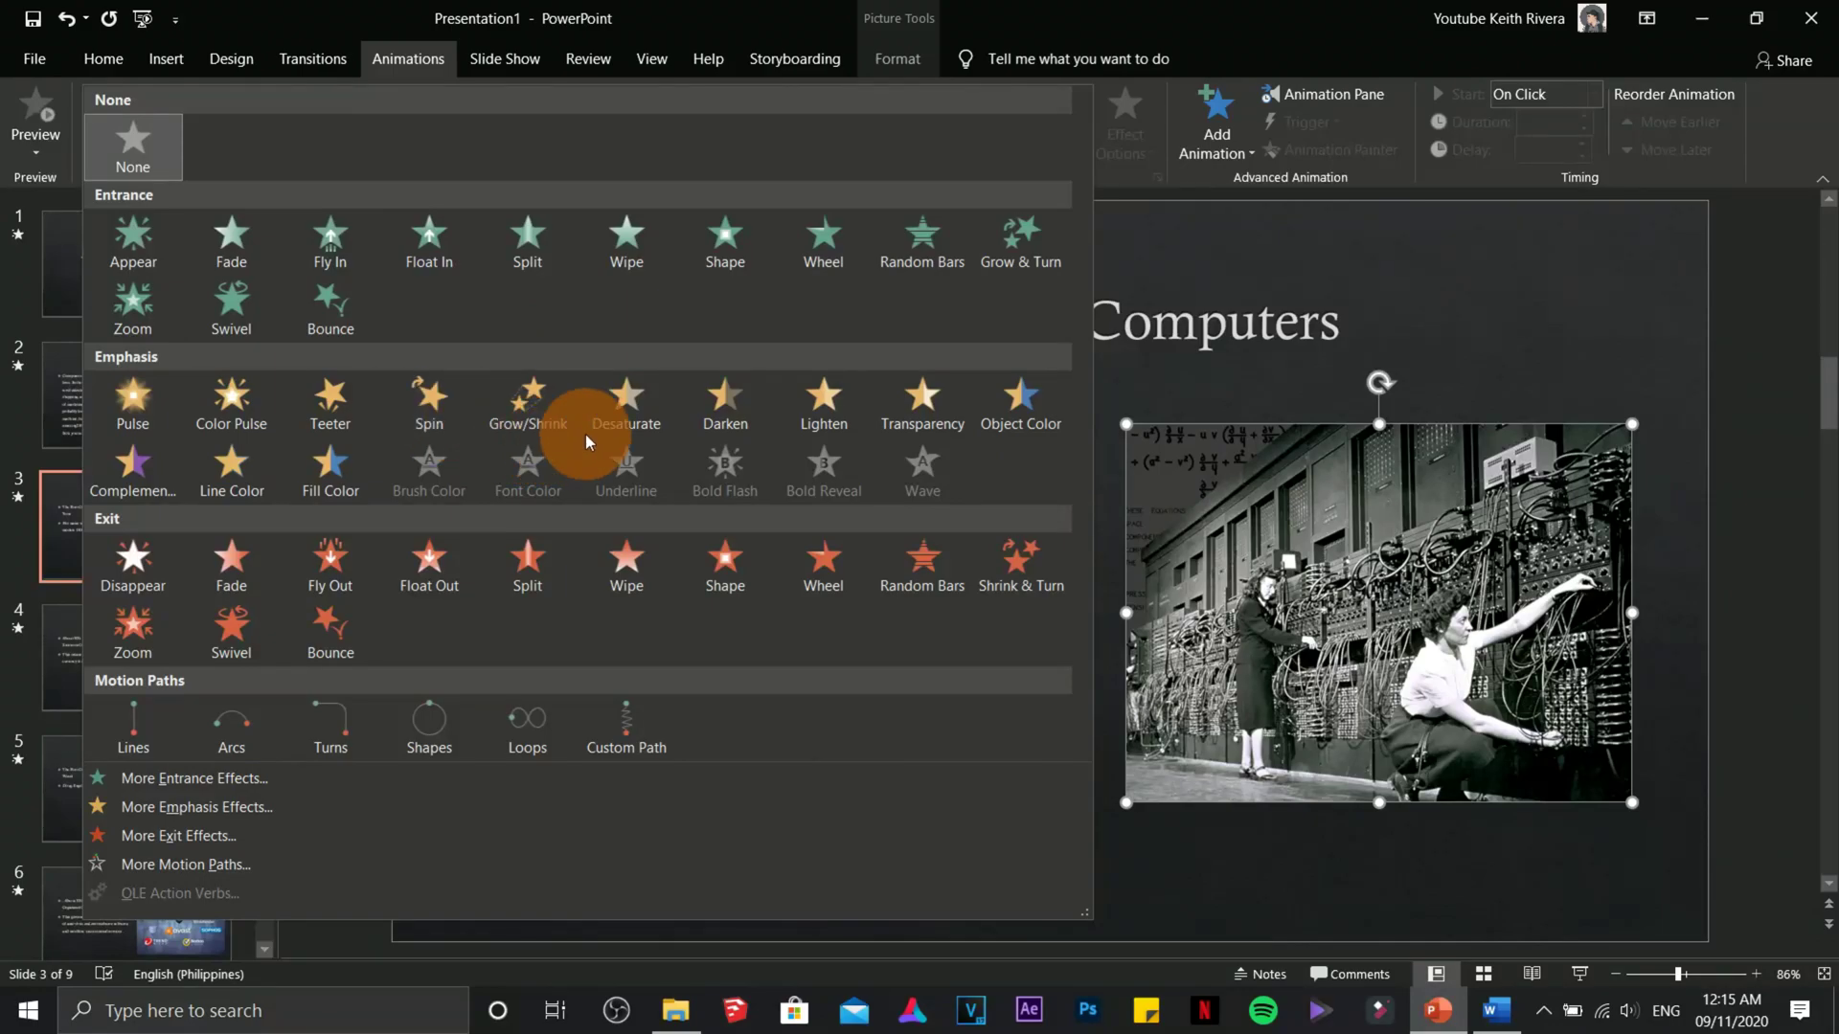
left_click(343, 422)
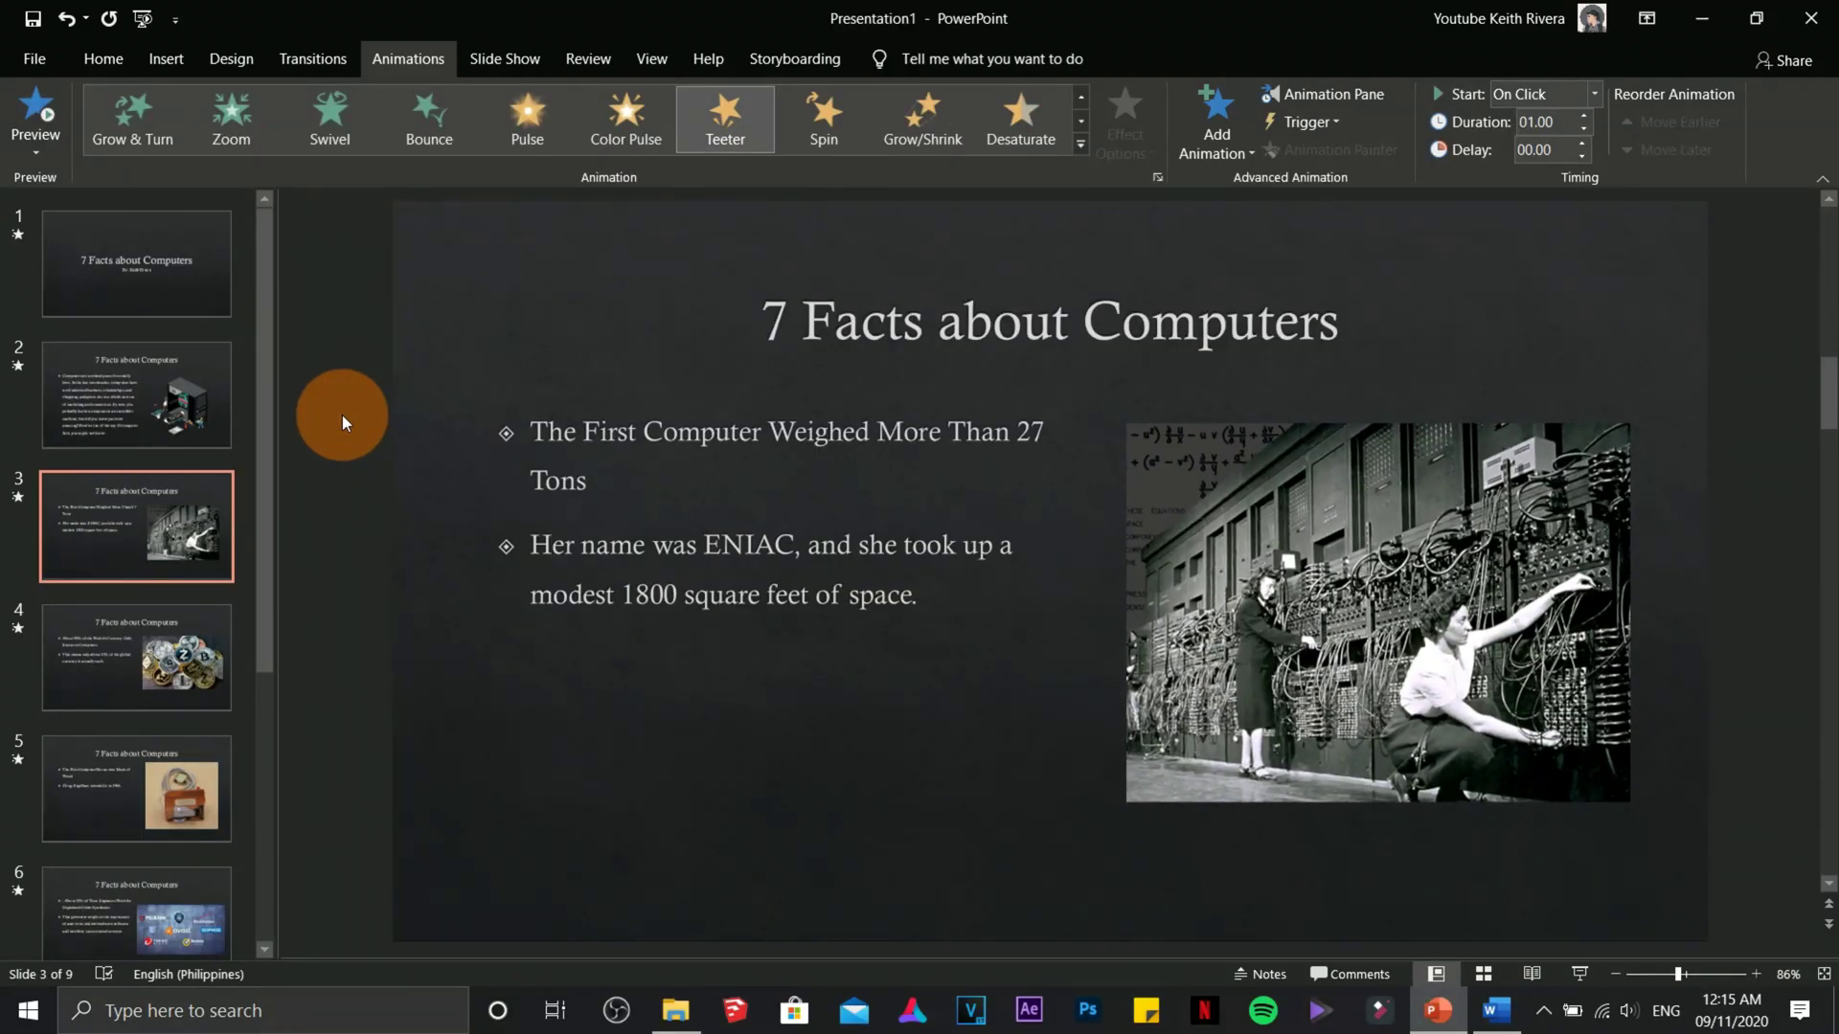
Give slide 4's coin photo a Float Out exit, then select slide 5's mouse photo
left_click(194, 621)
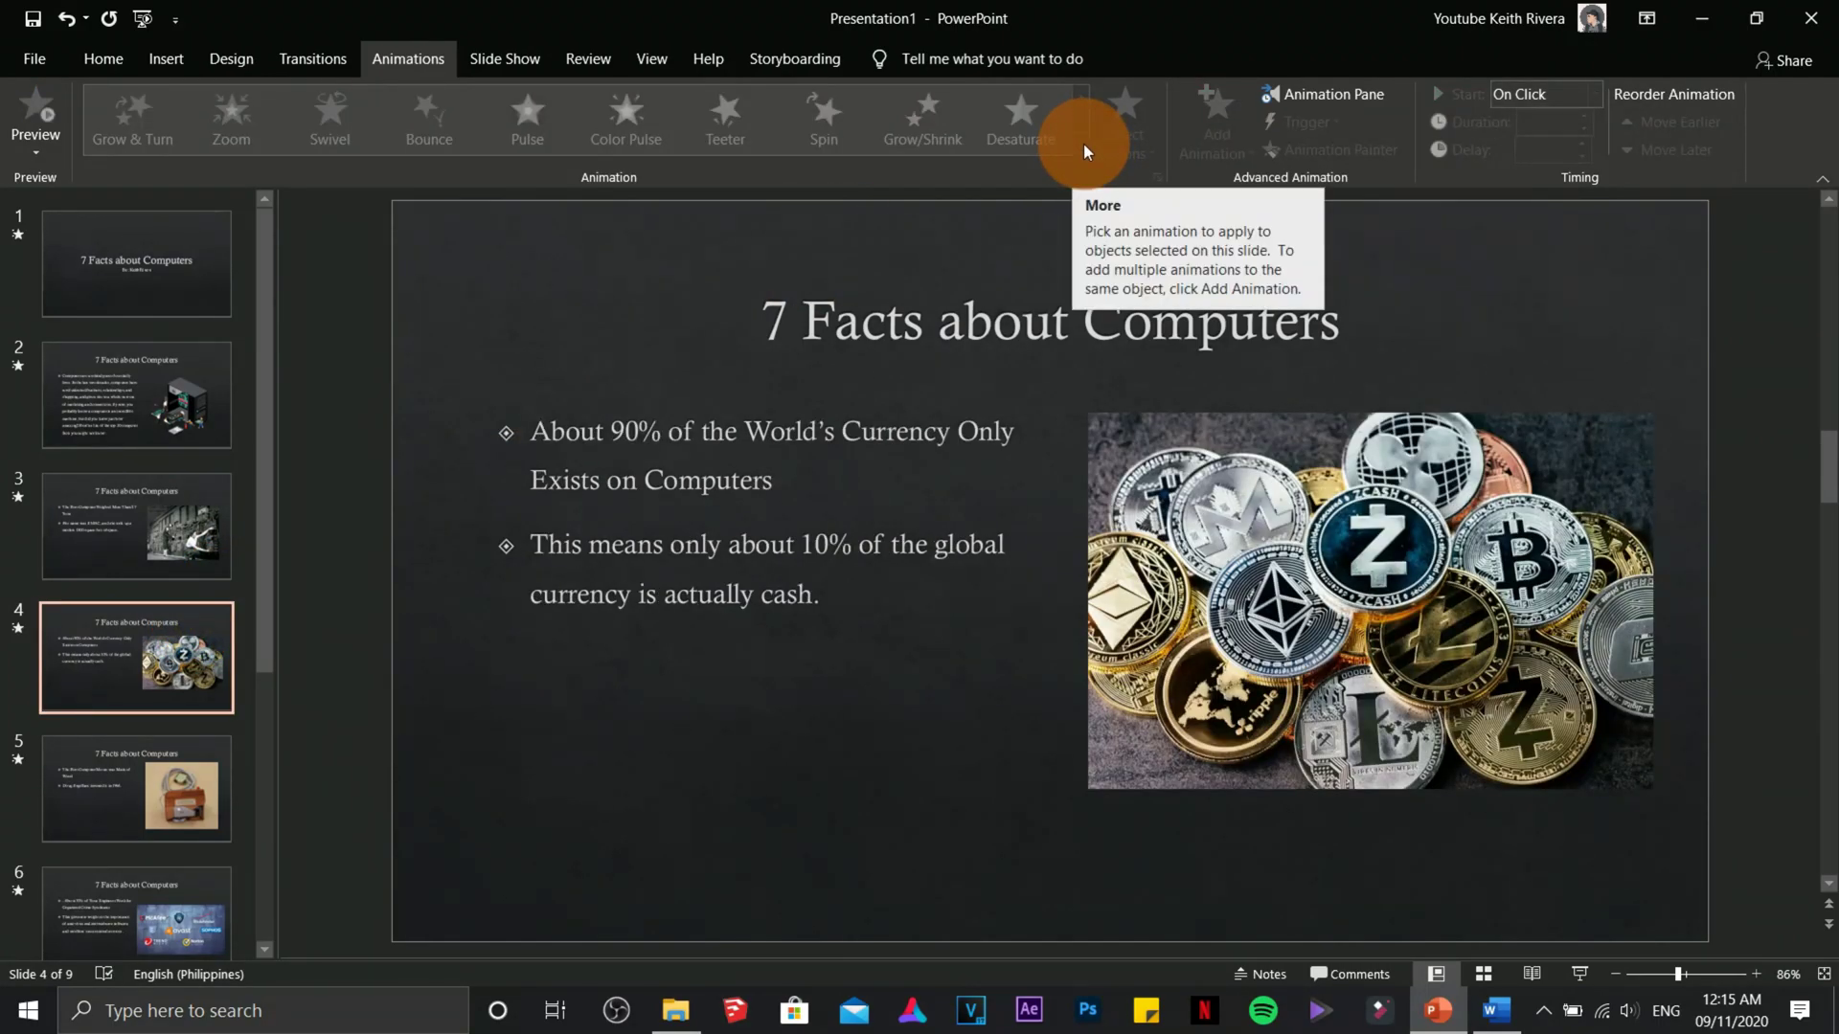
left_click(170, 752)
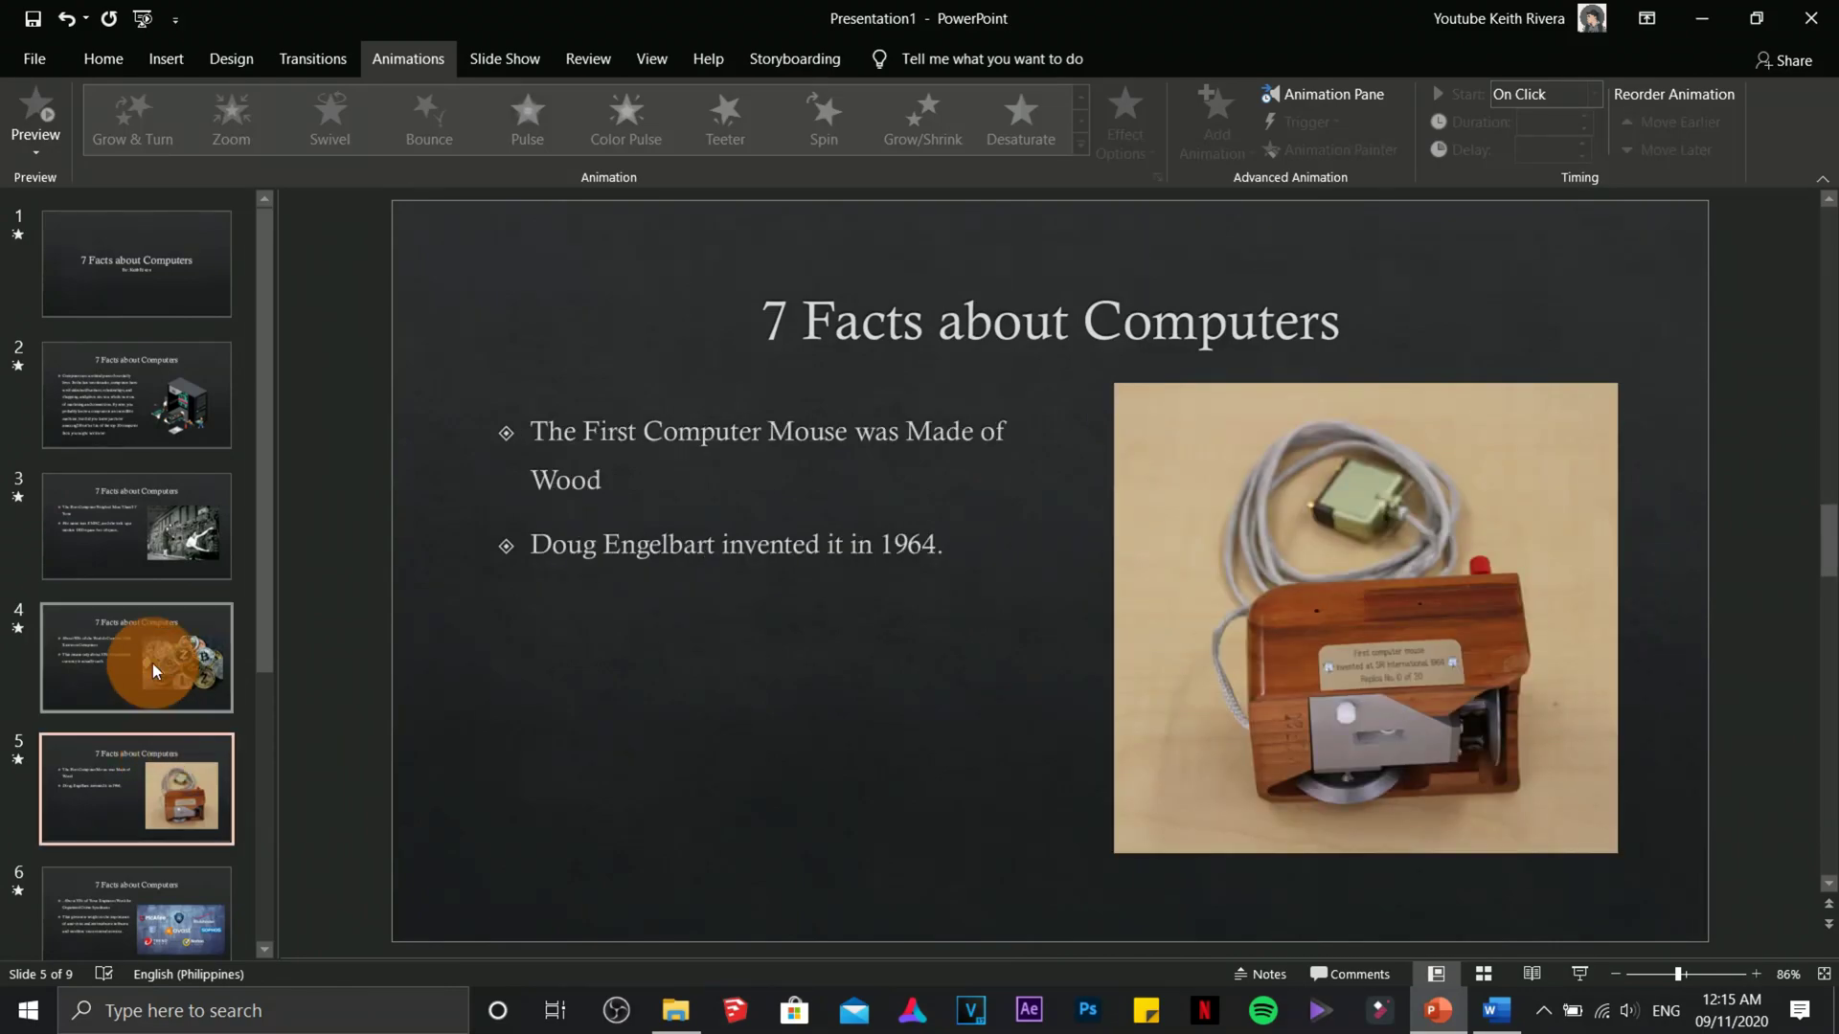
left_click(152, 663)
left_click(1320, 657)
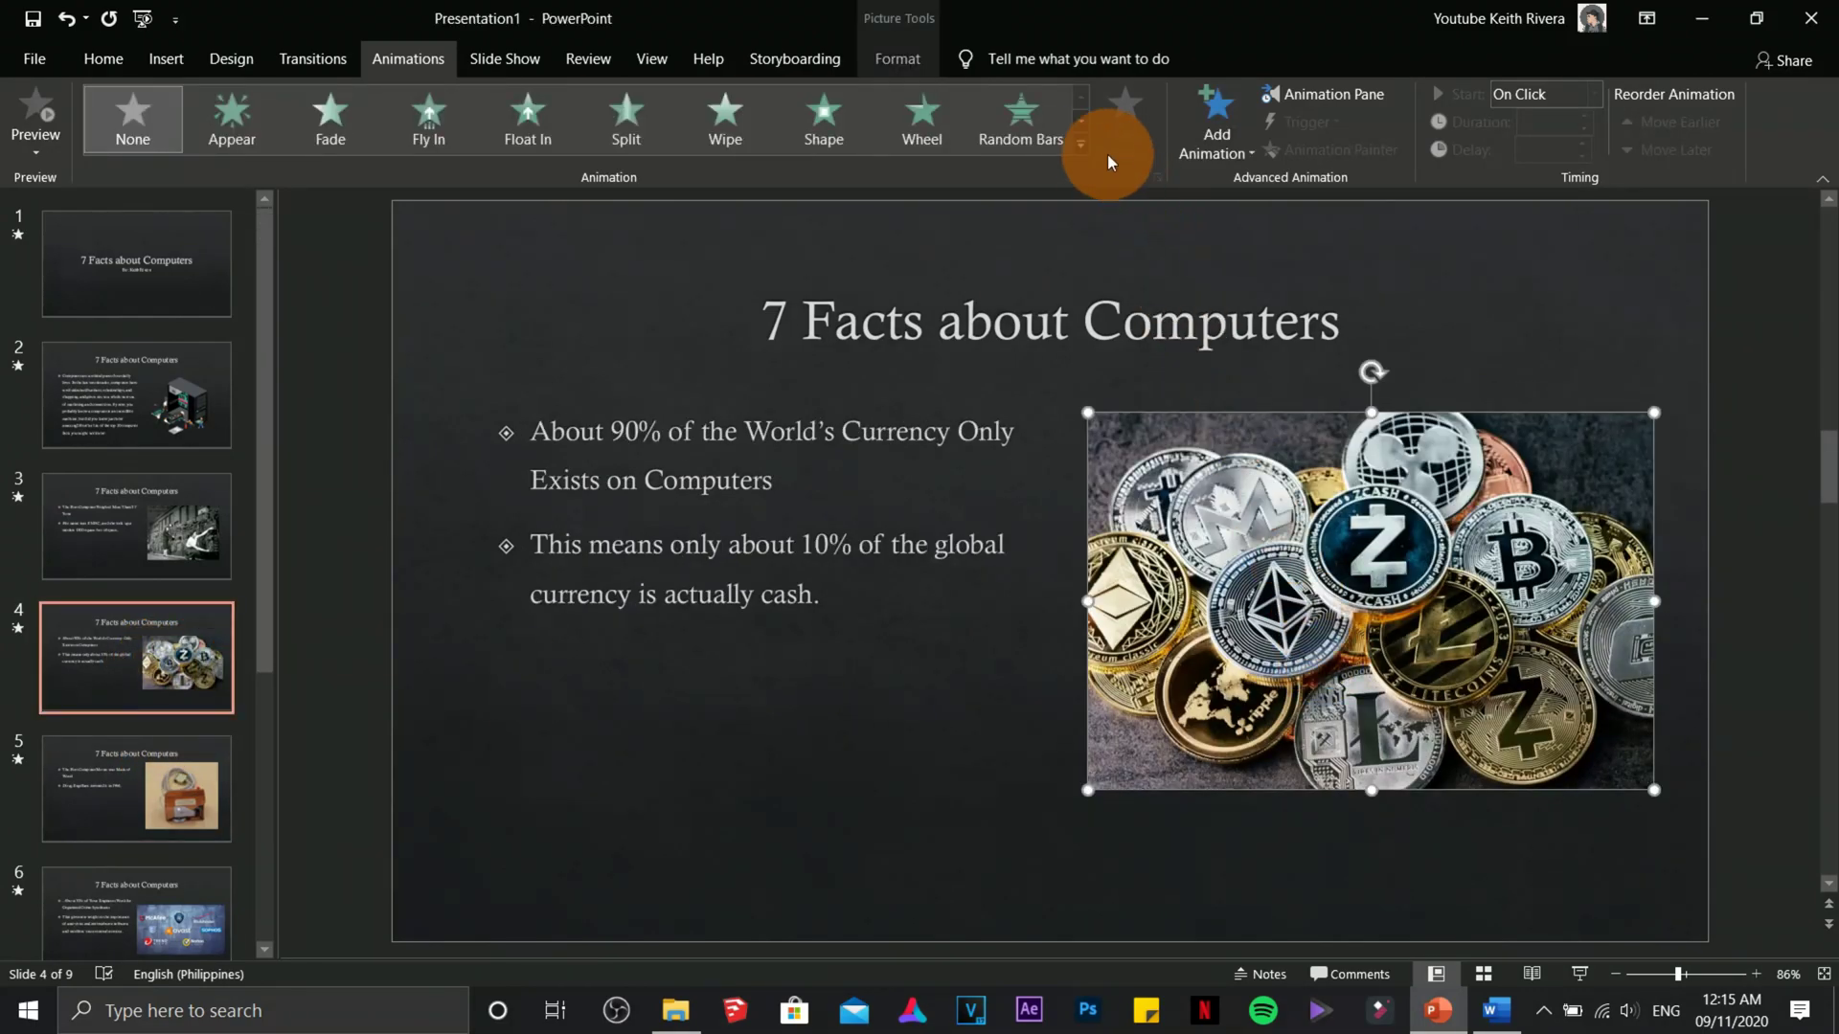
left_click(1078, 144)
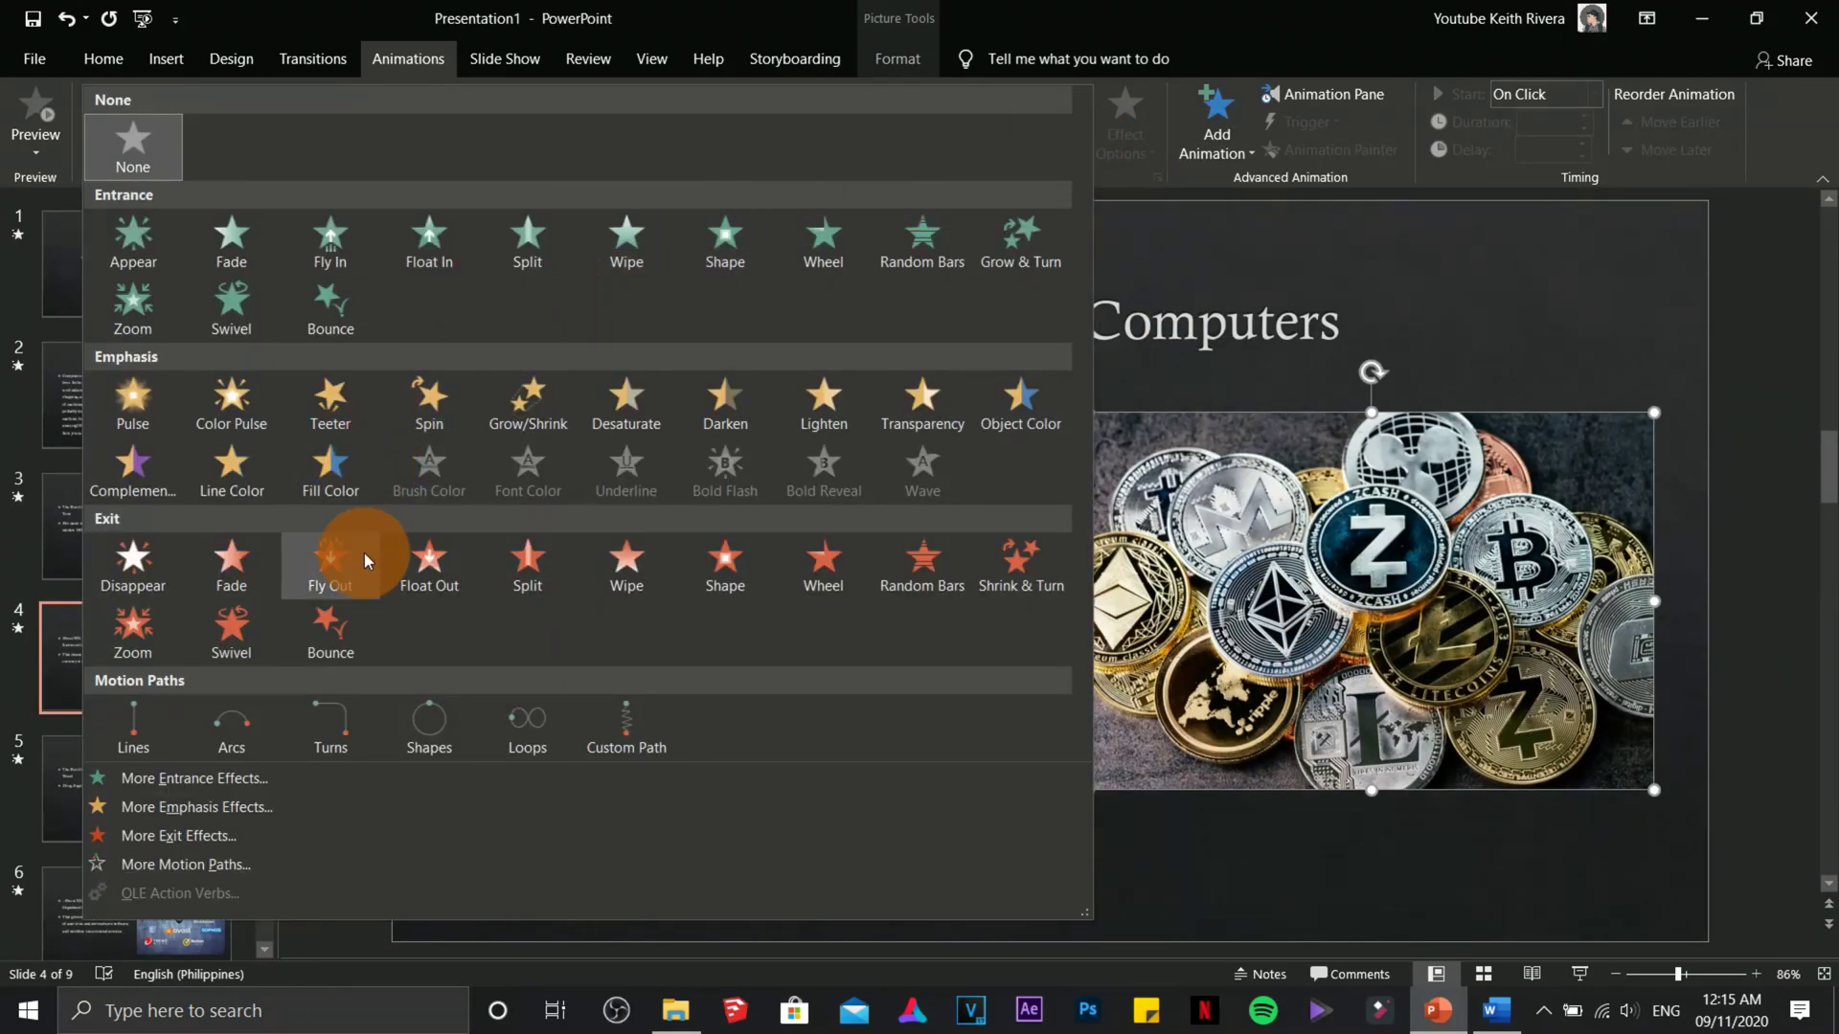
left_click(423, 574)
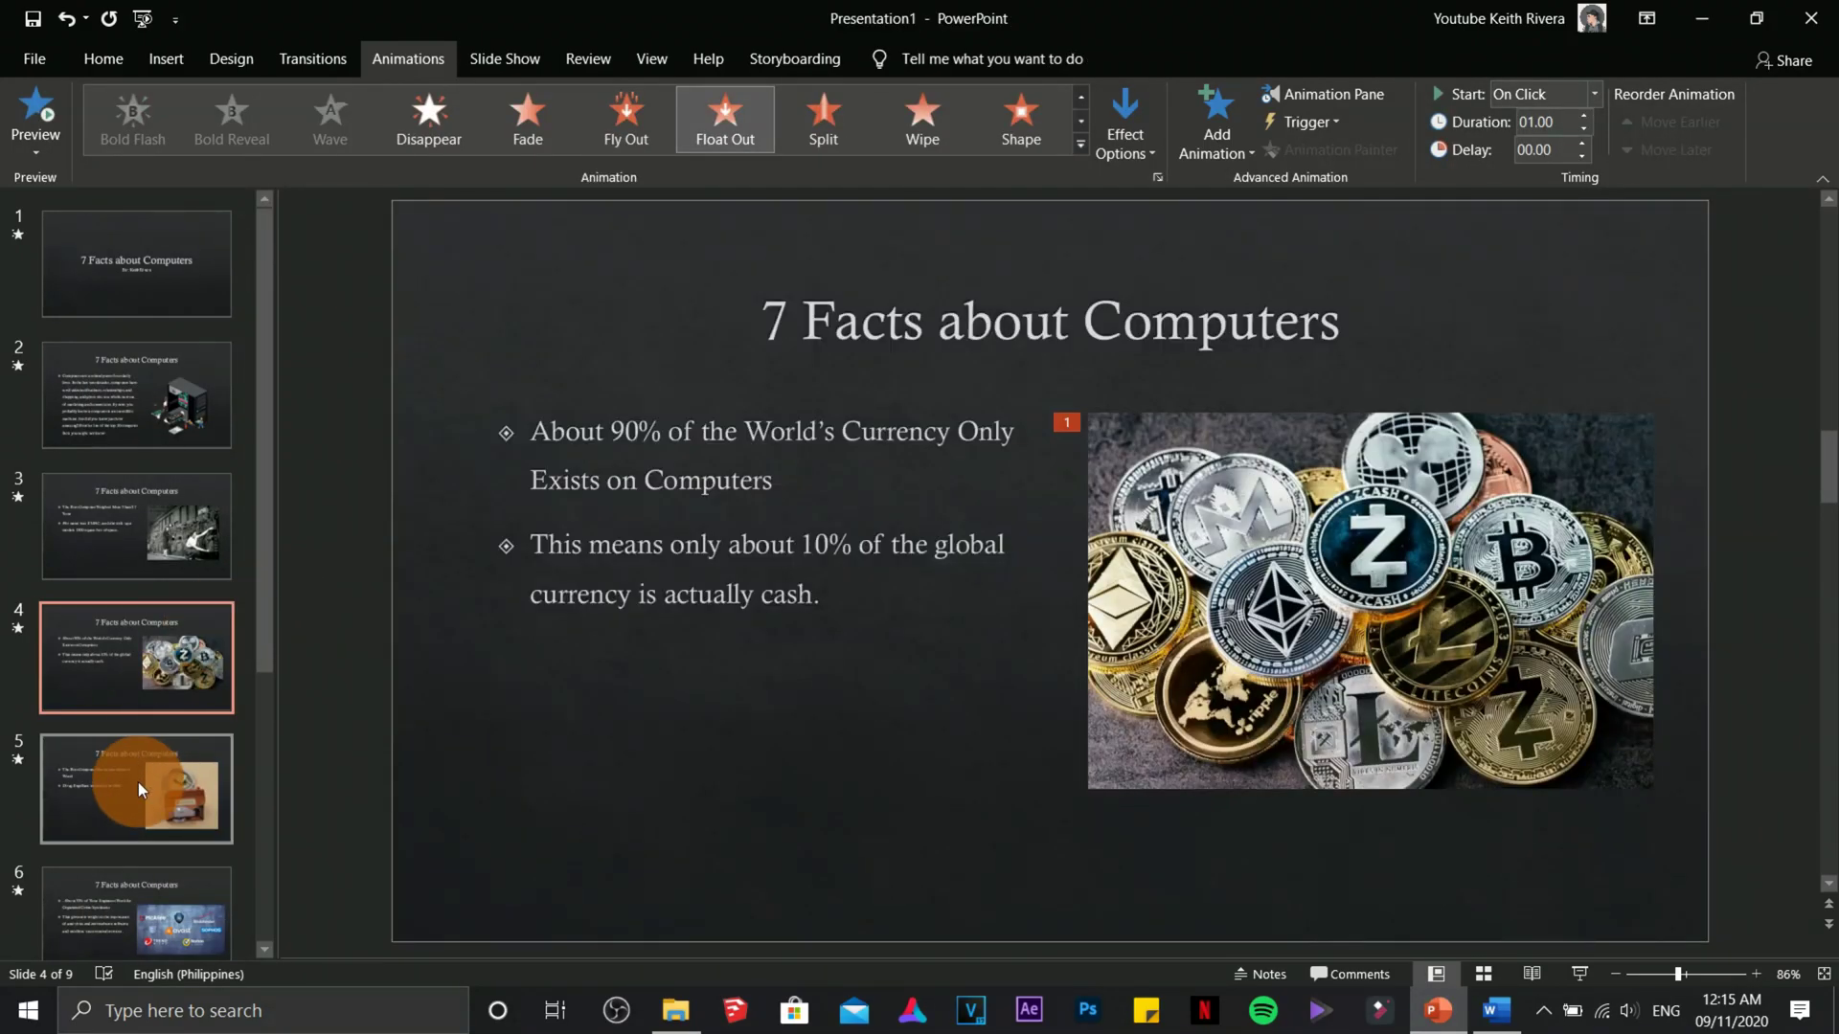
left_click(142, 805)
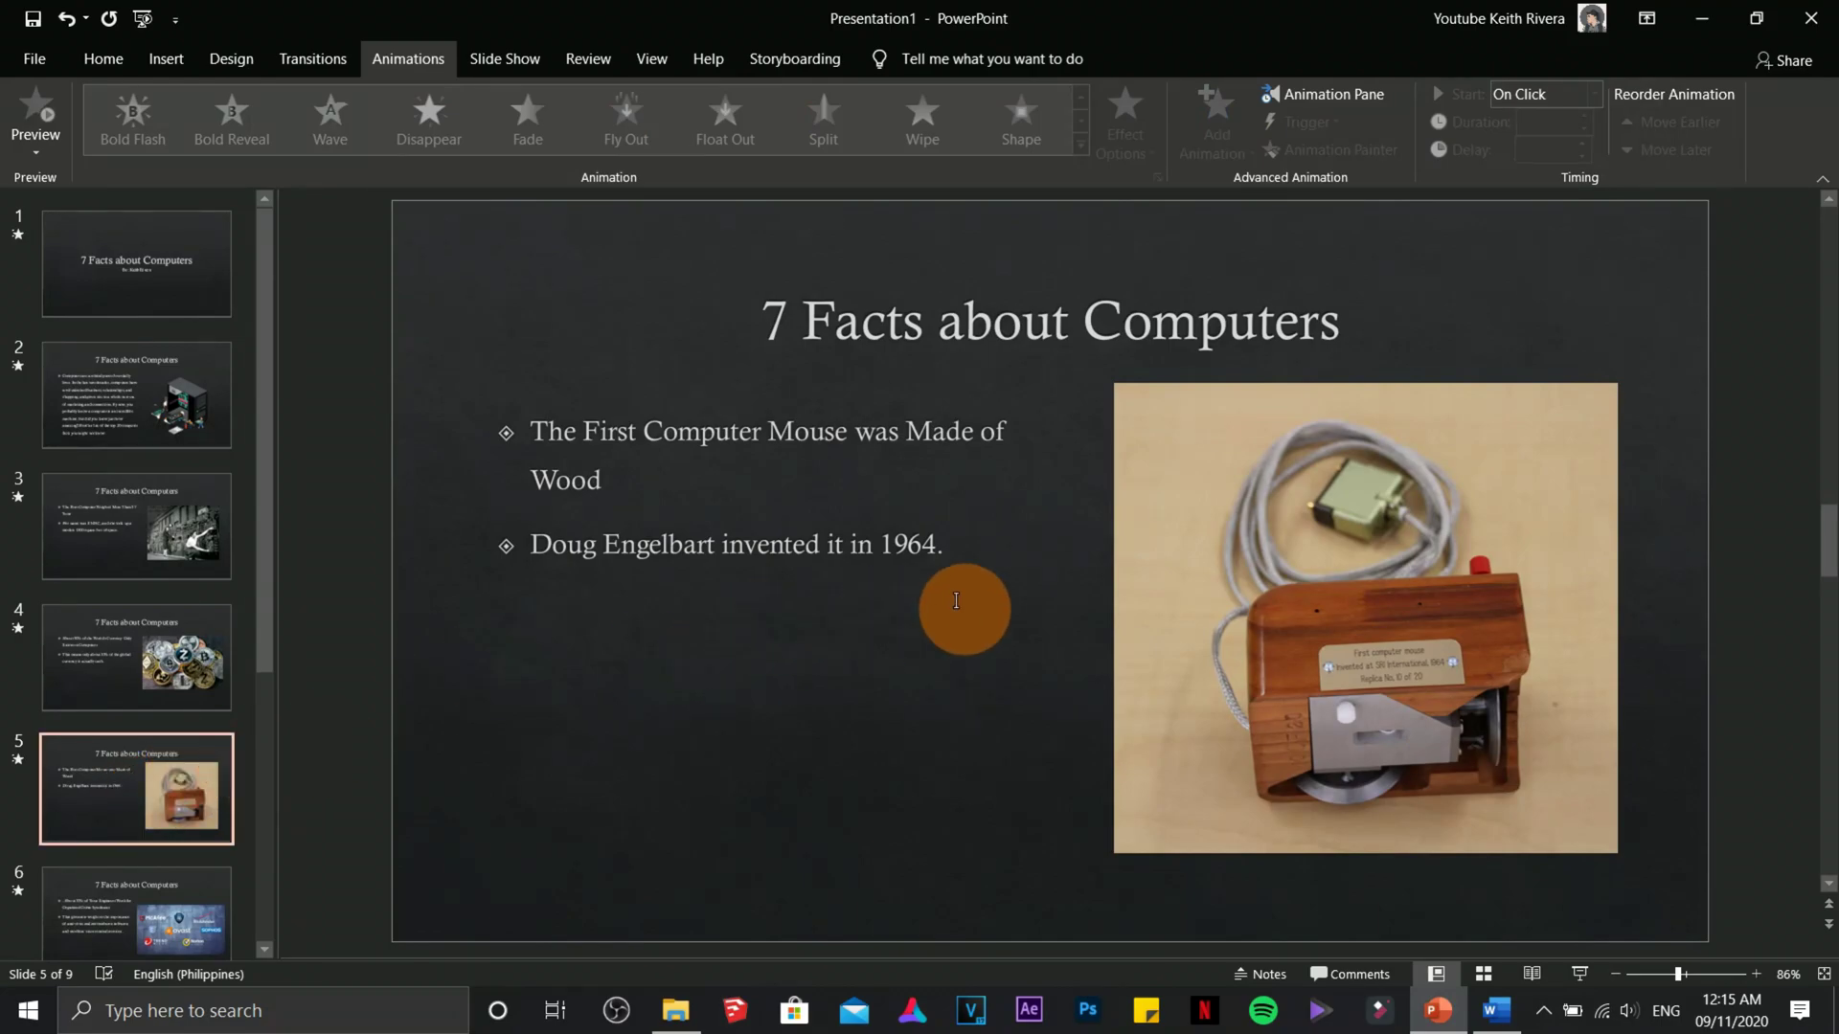
left_click(1169, 593)
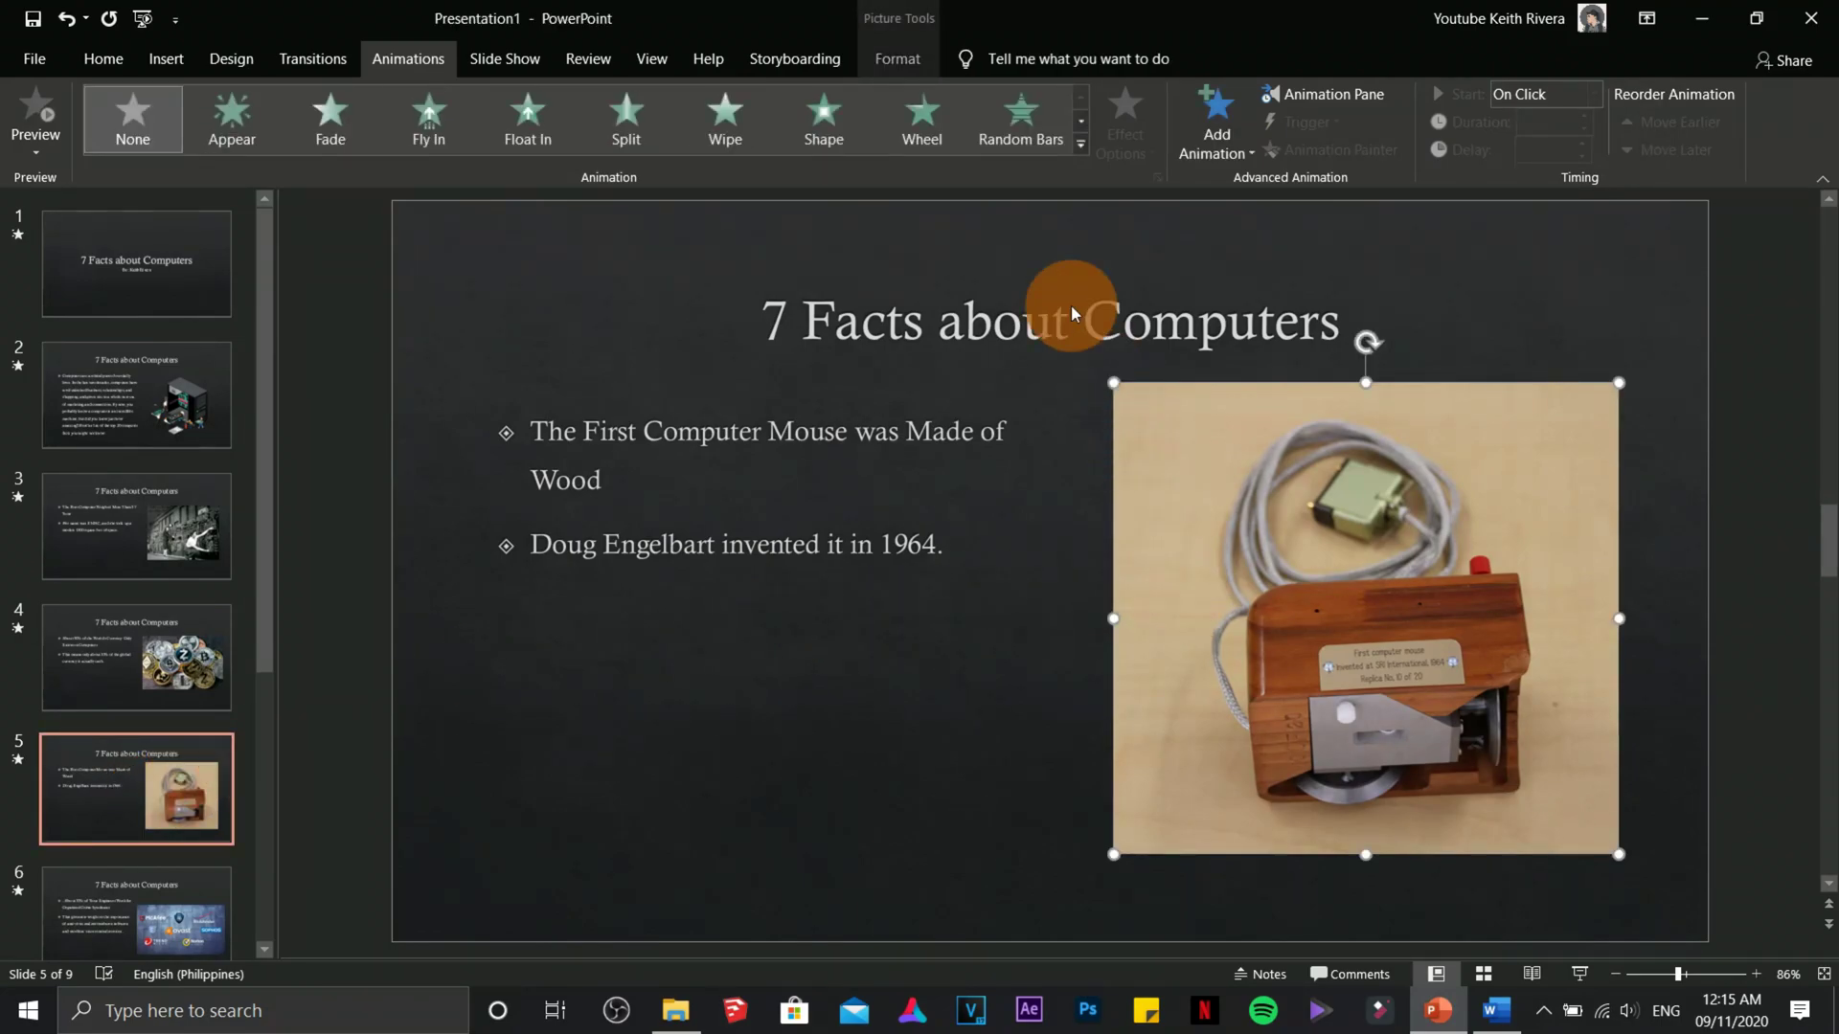
Give the wooden mouse photo an Arcs motion path, shift it left, and preview it
left_click(1081, 144)
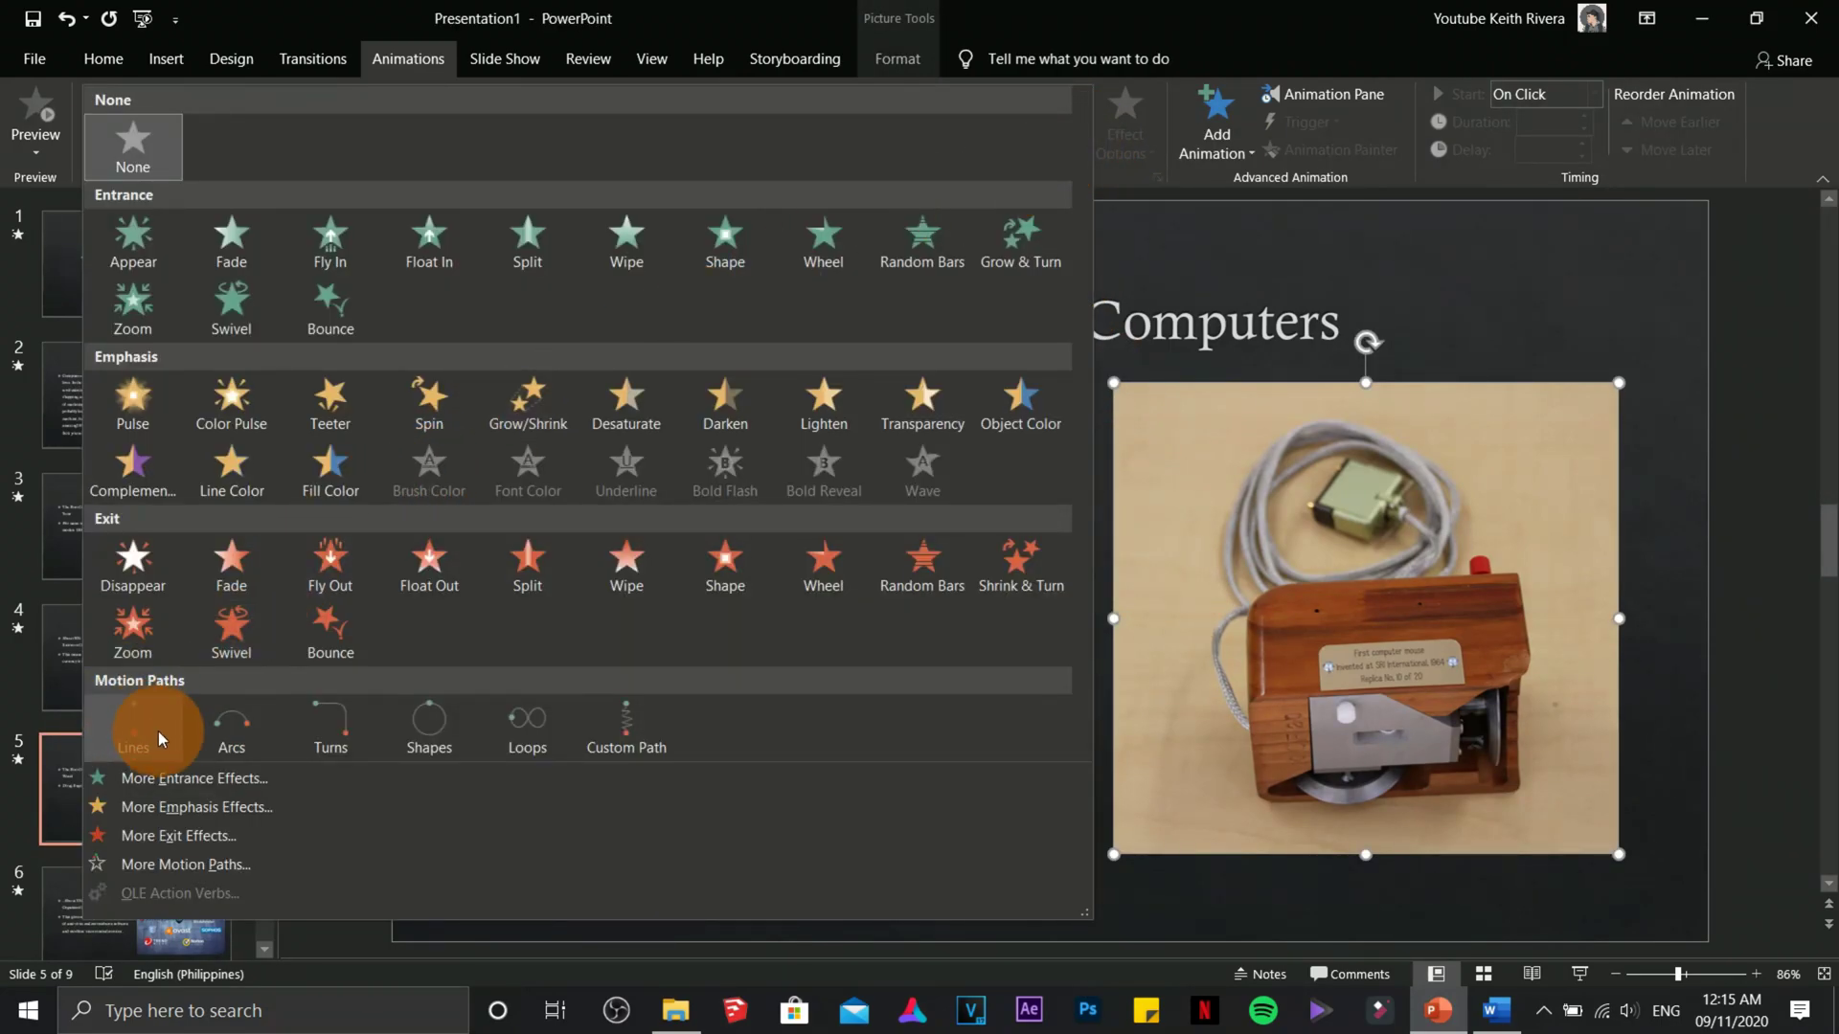
left_click(251, 733)
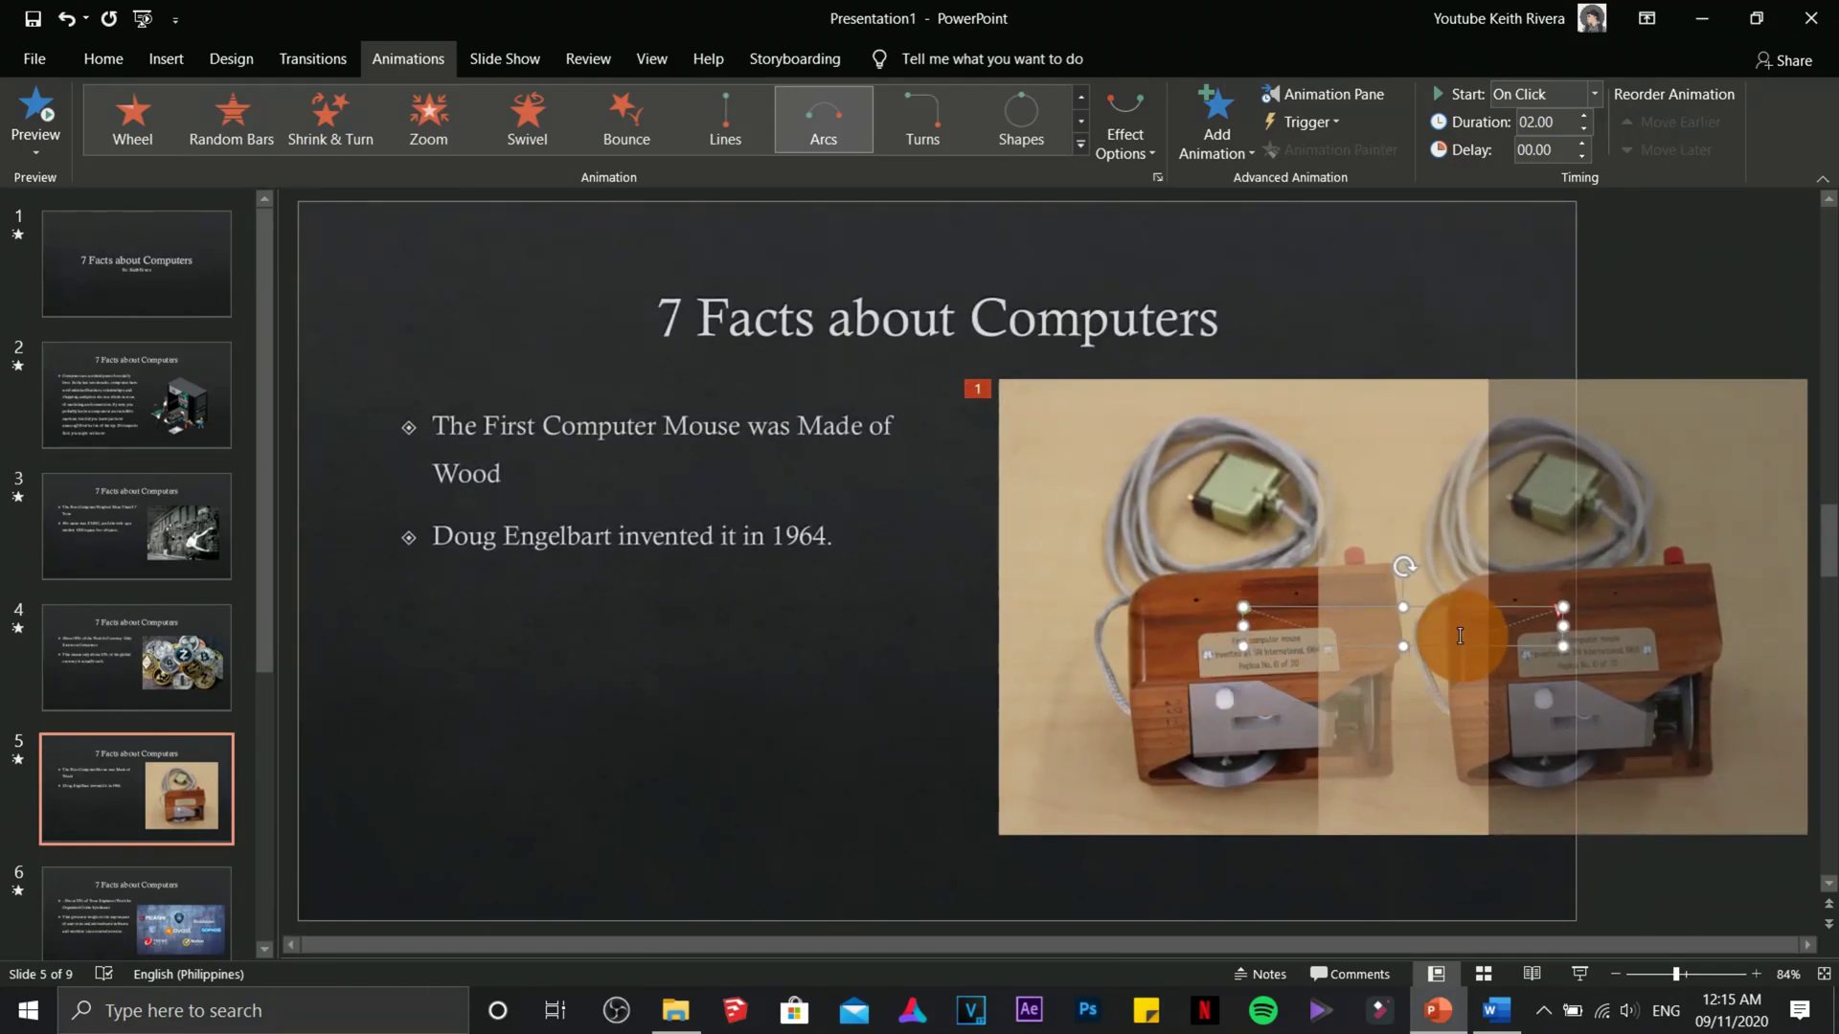
left_click_drag(1423, 611, 1159, 618)
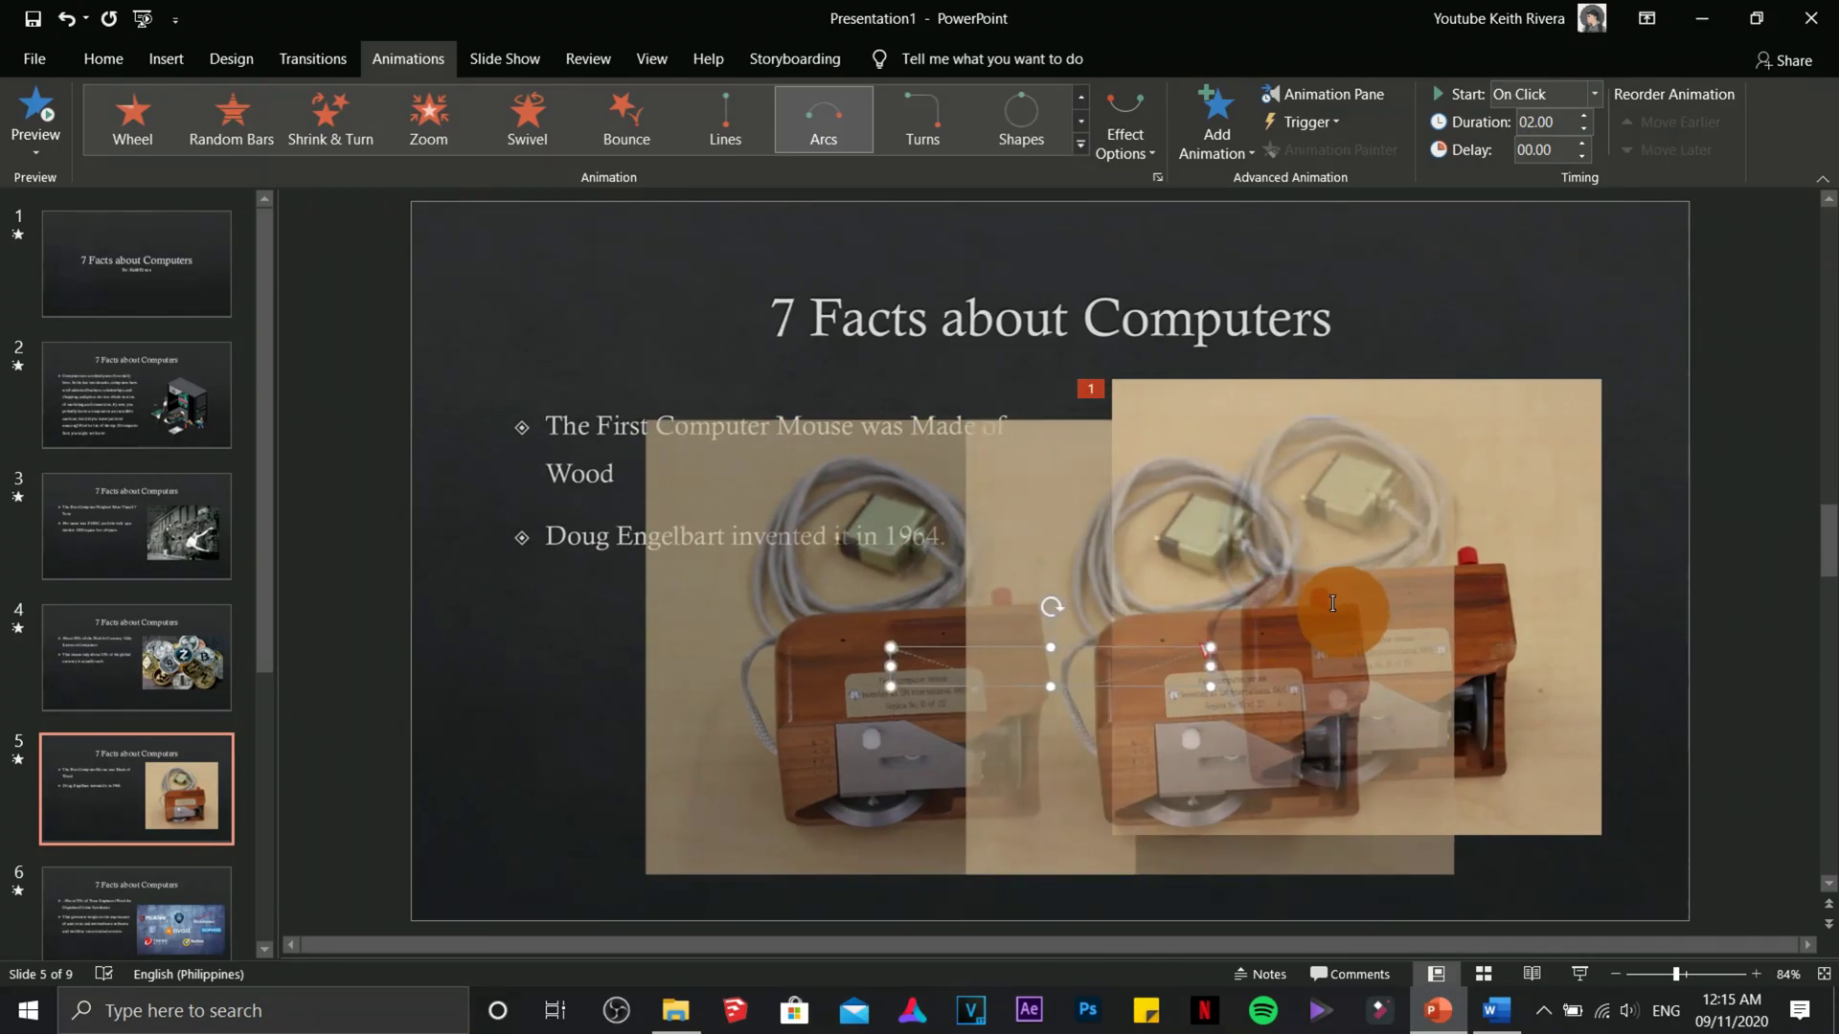
left_click(1581, 421)
left_click(53, 132)
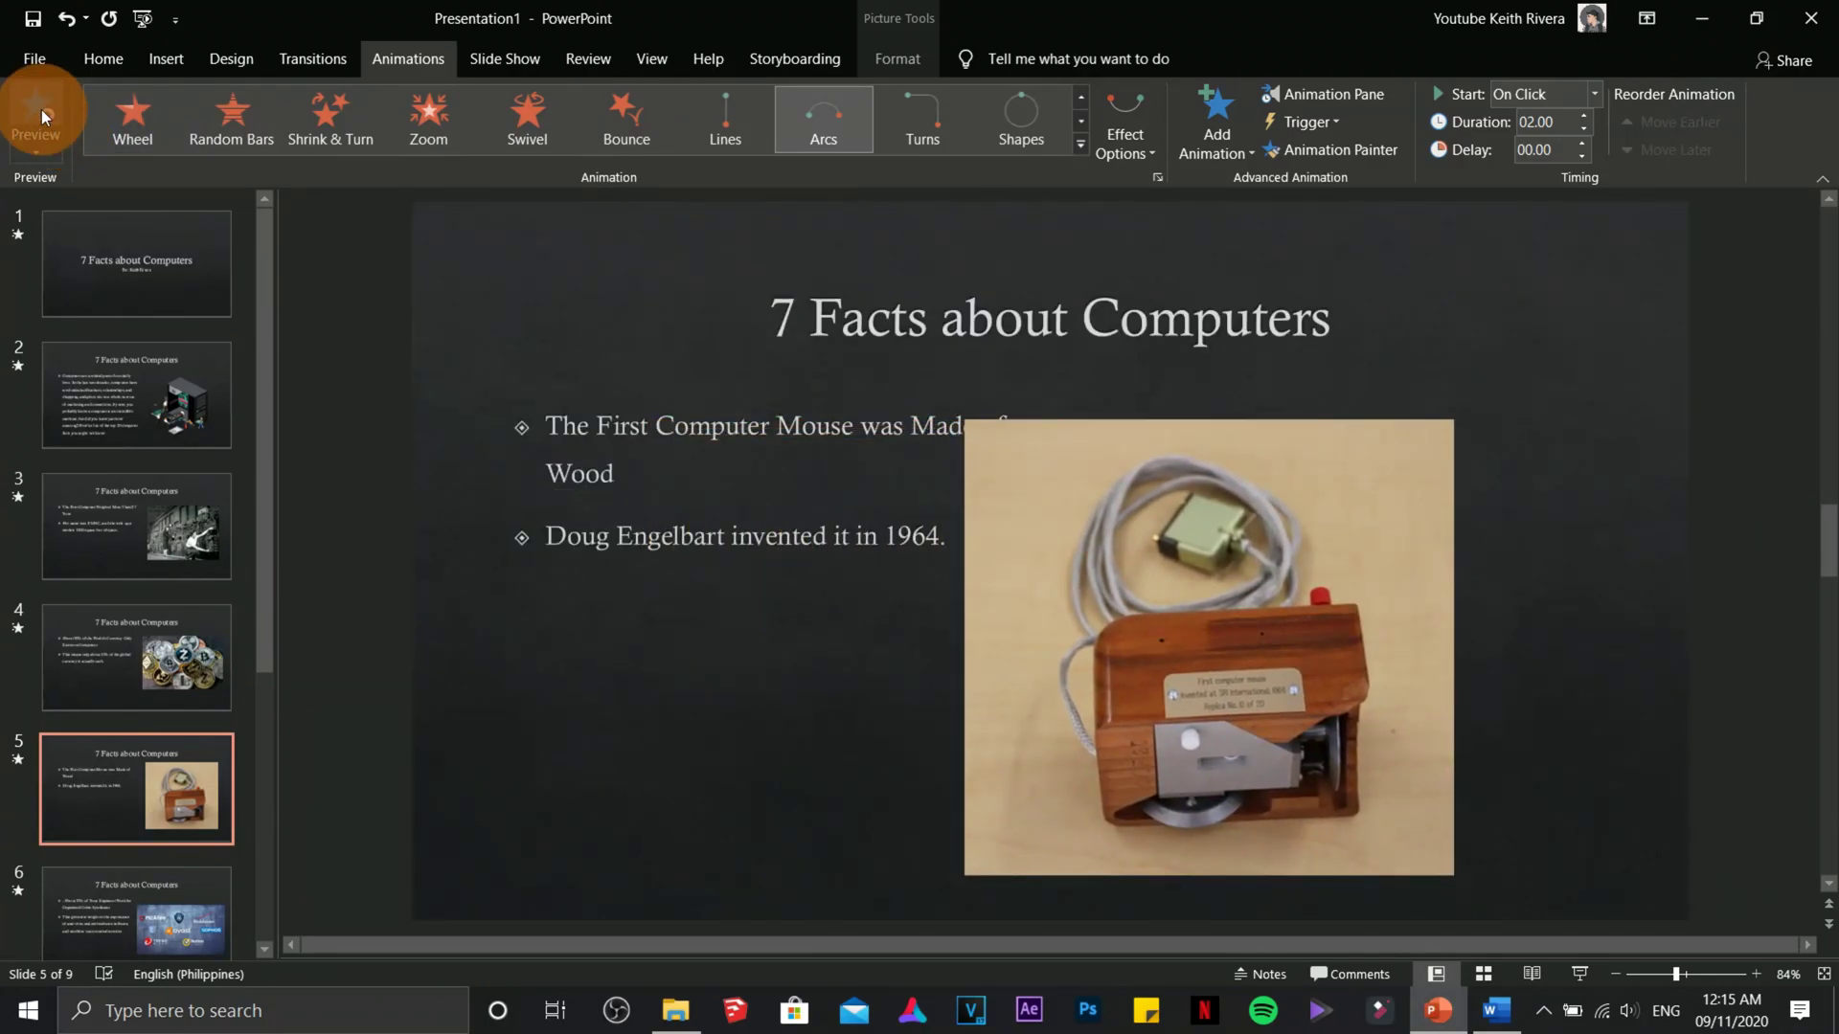
left_click(714, 658)
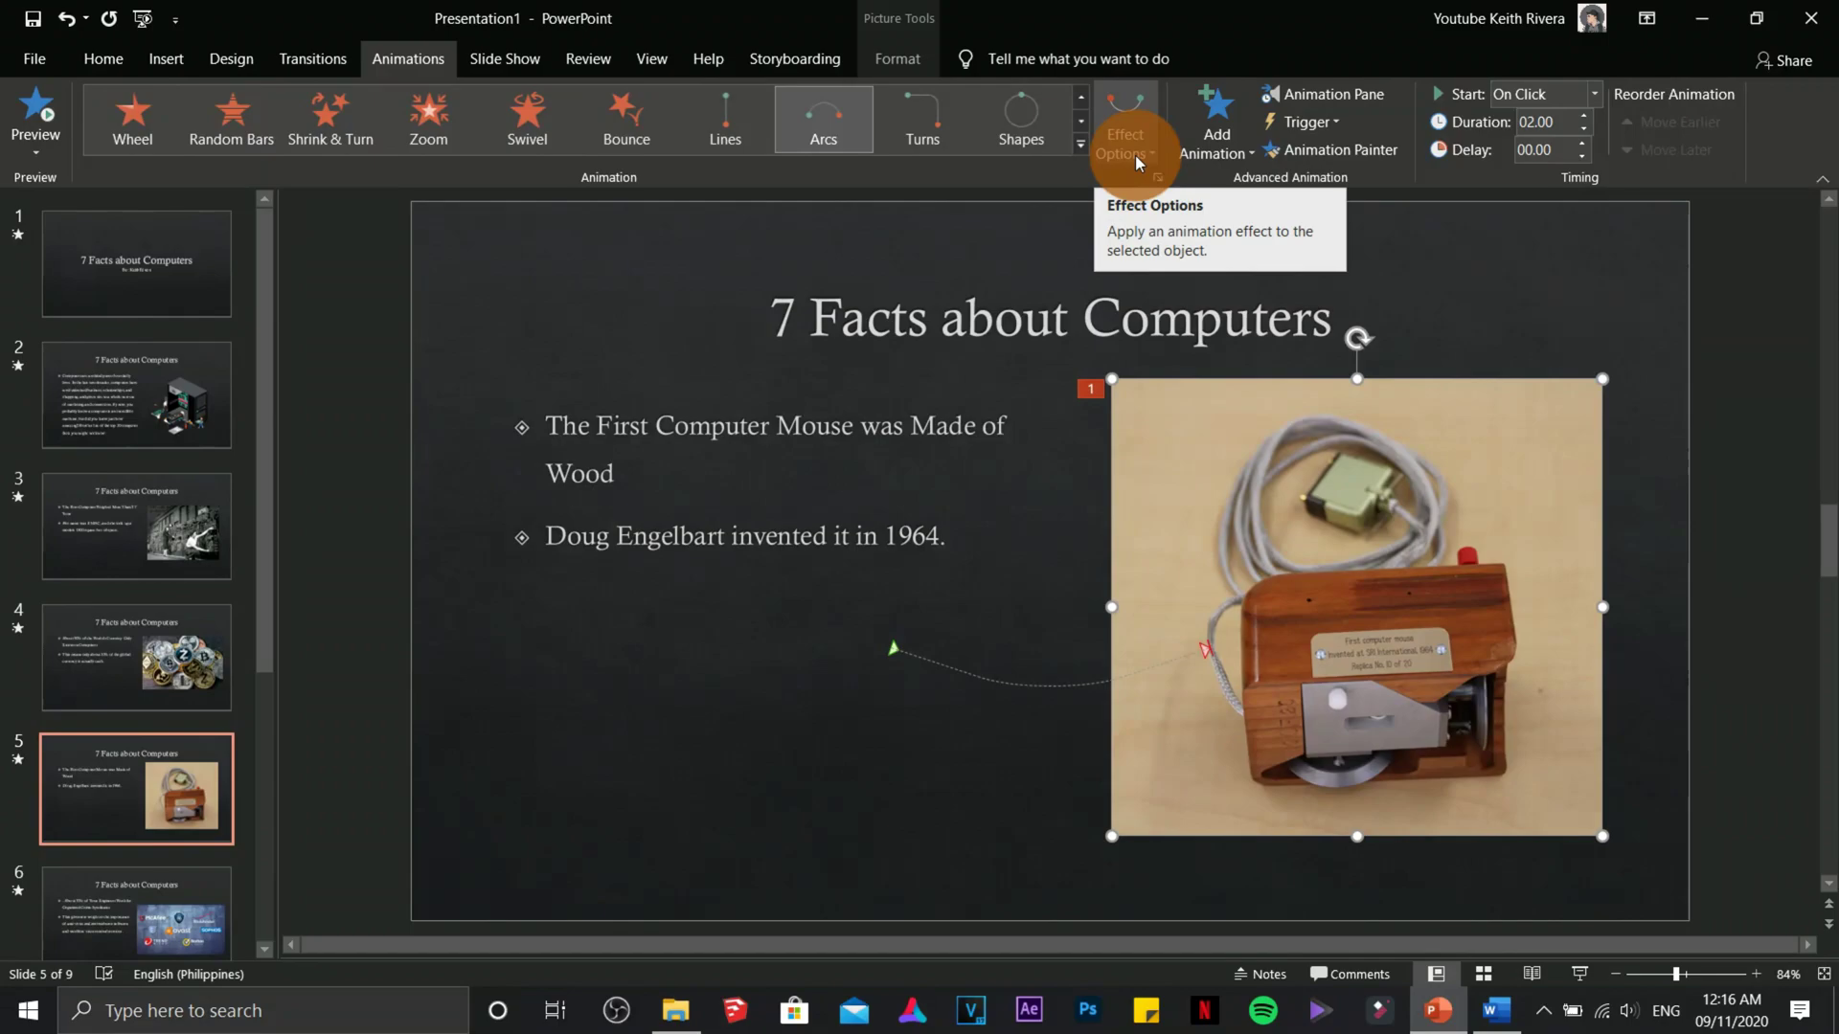
left_click(1340, 87)
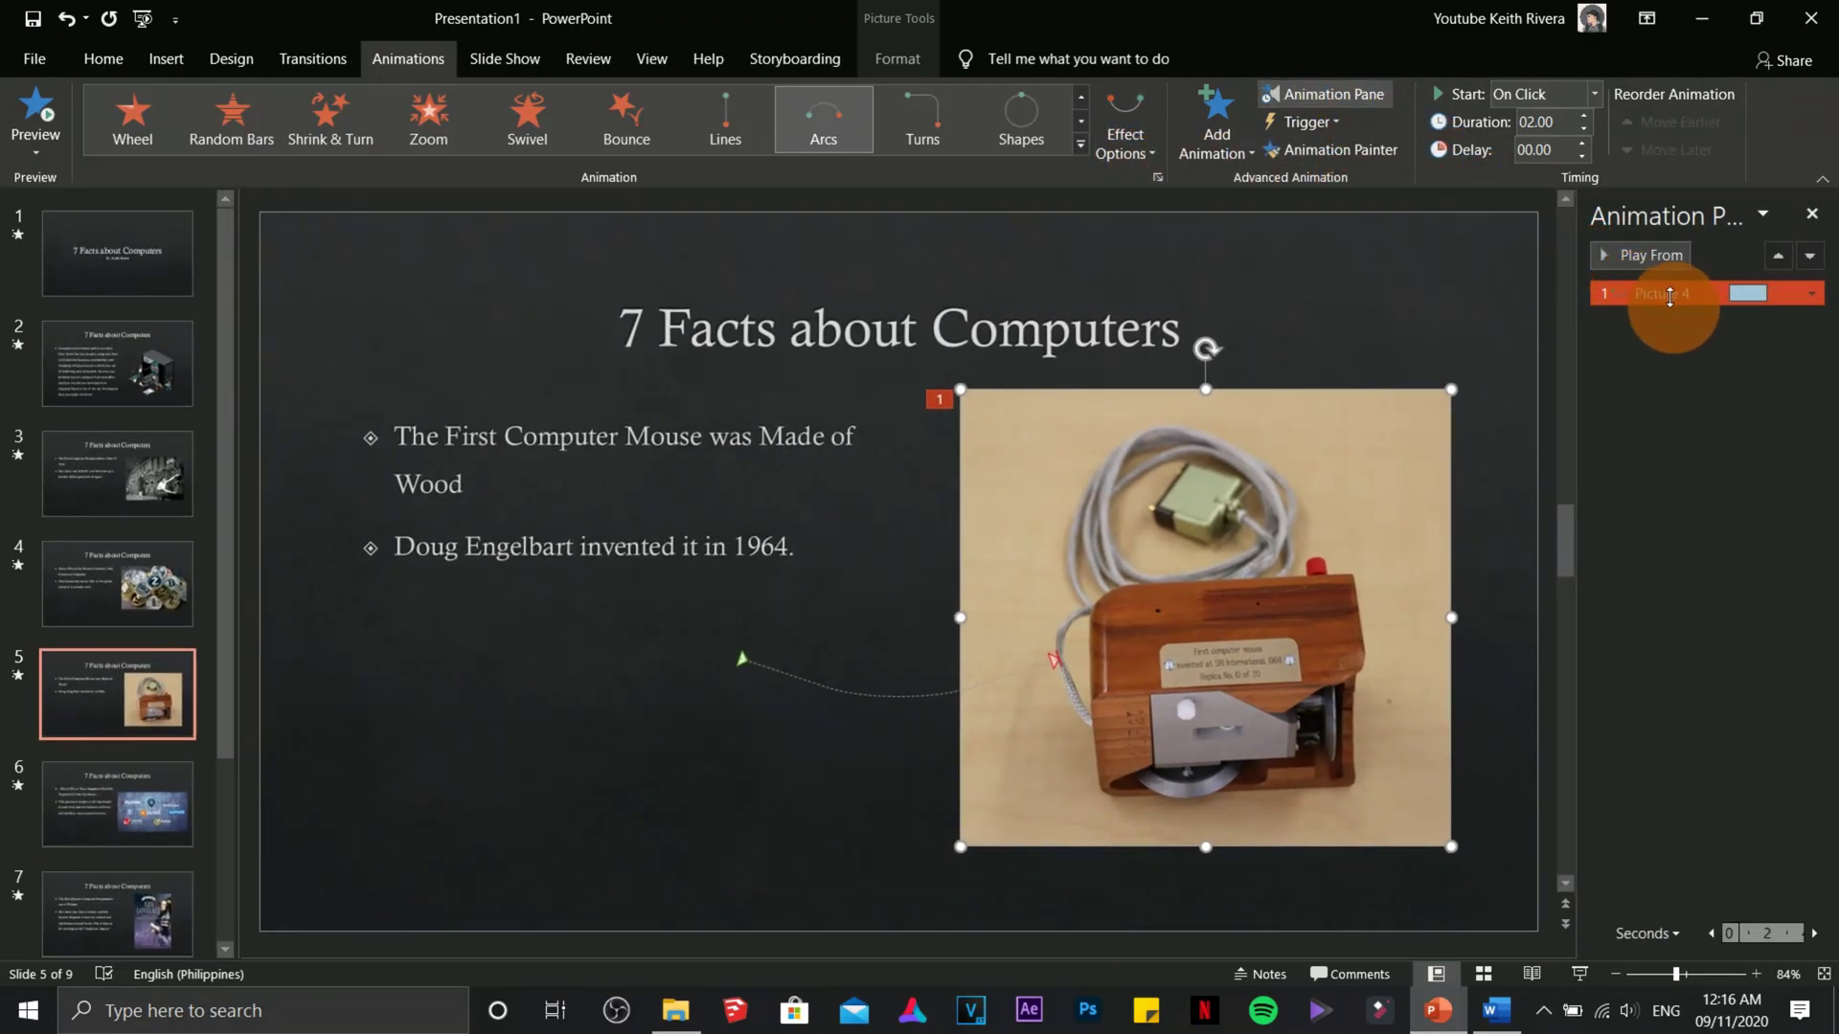
Remove the Picture 4 arc animation and draw a wavy Custom Path across the slide instead
left_click(1812, 294)
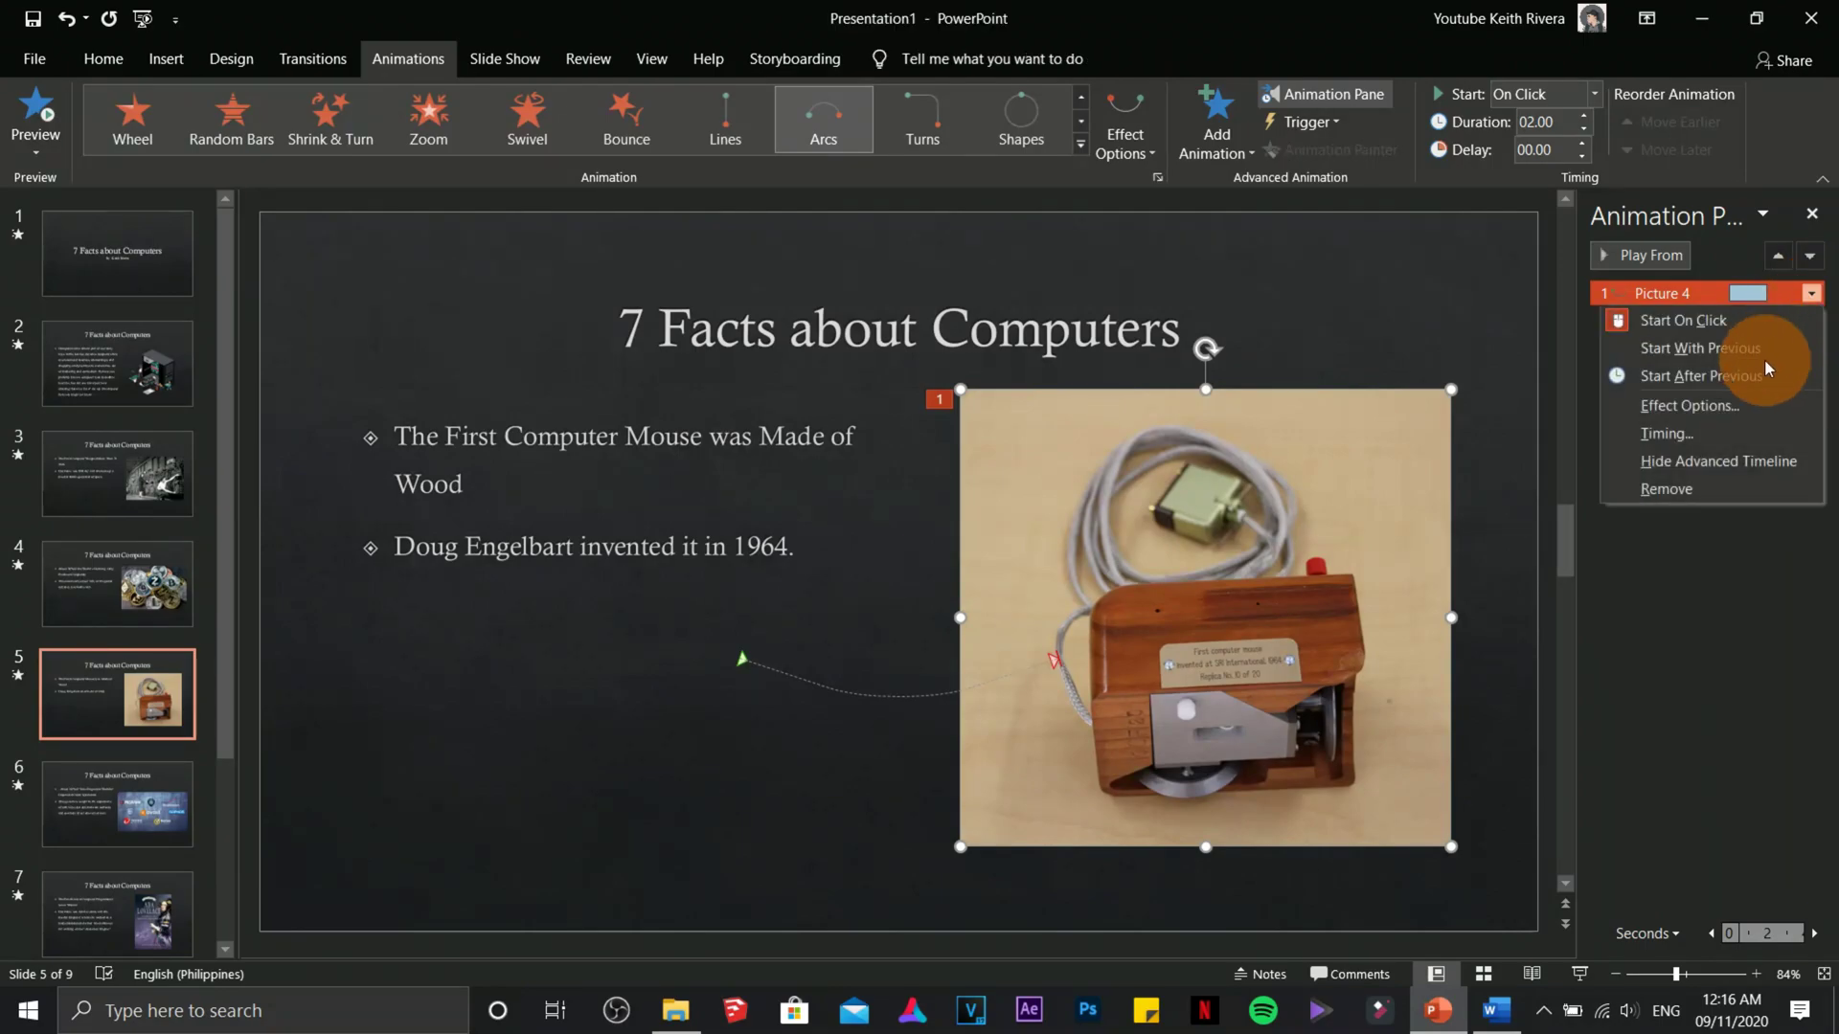
left_click(1726, 488)
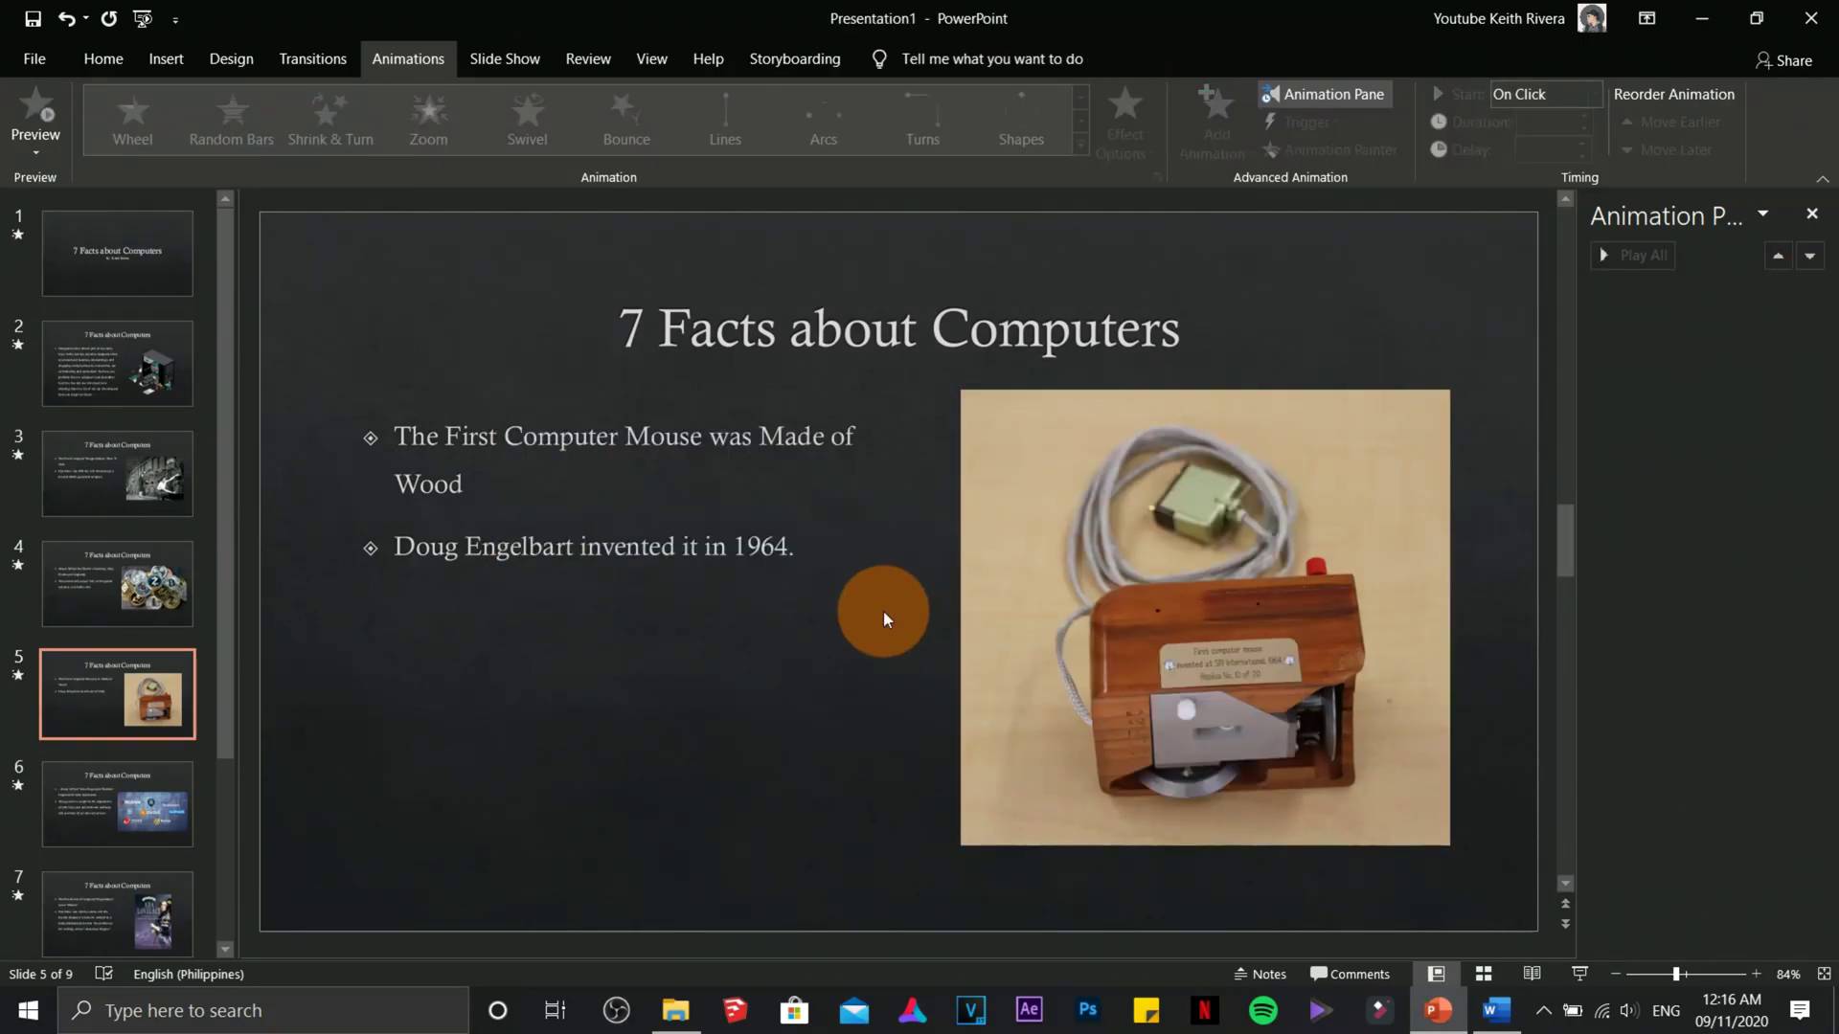
left_click(986, 617)
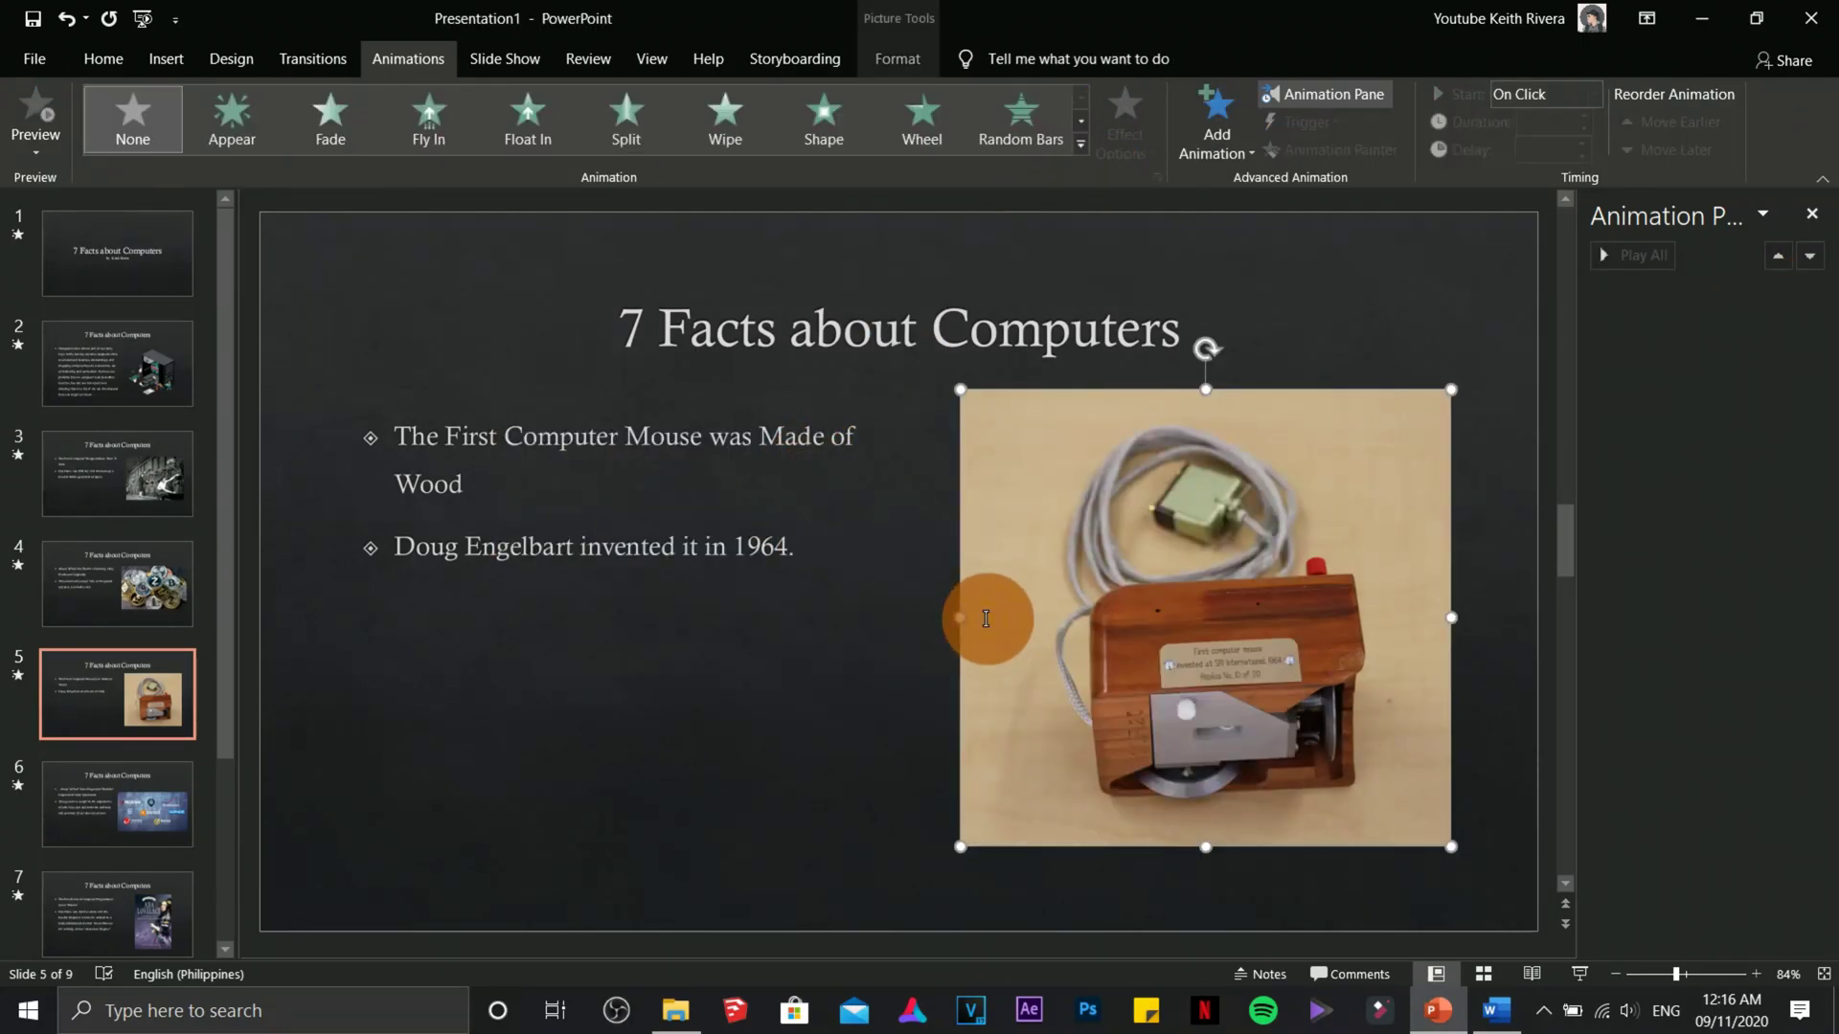
left_click(1081, 143)
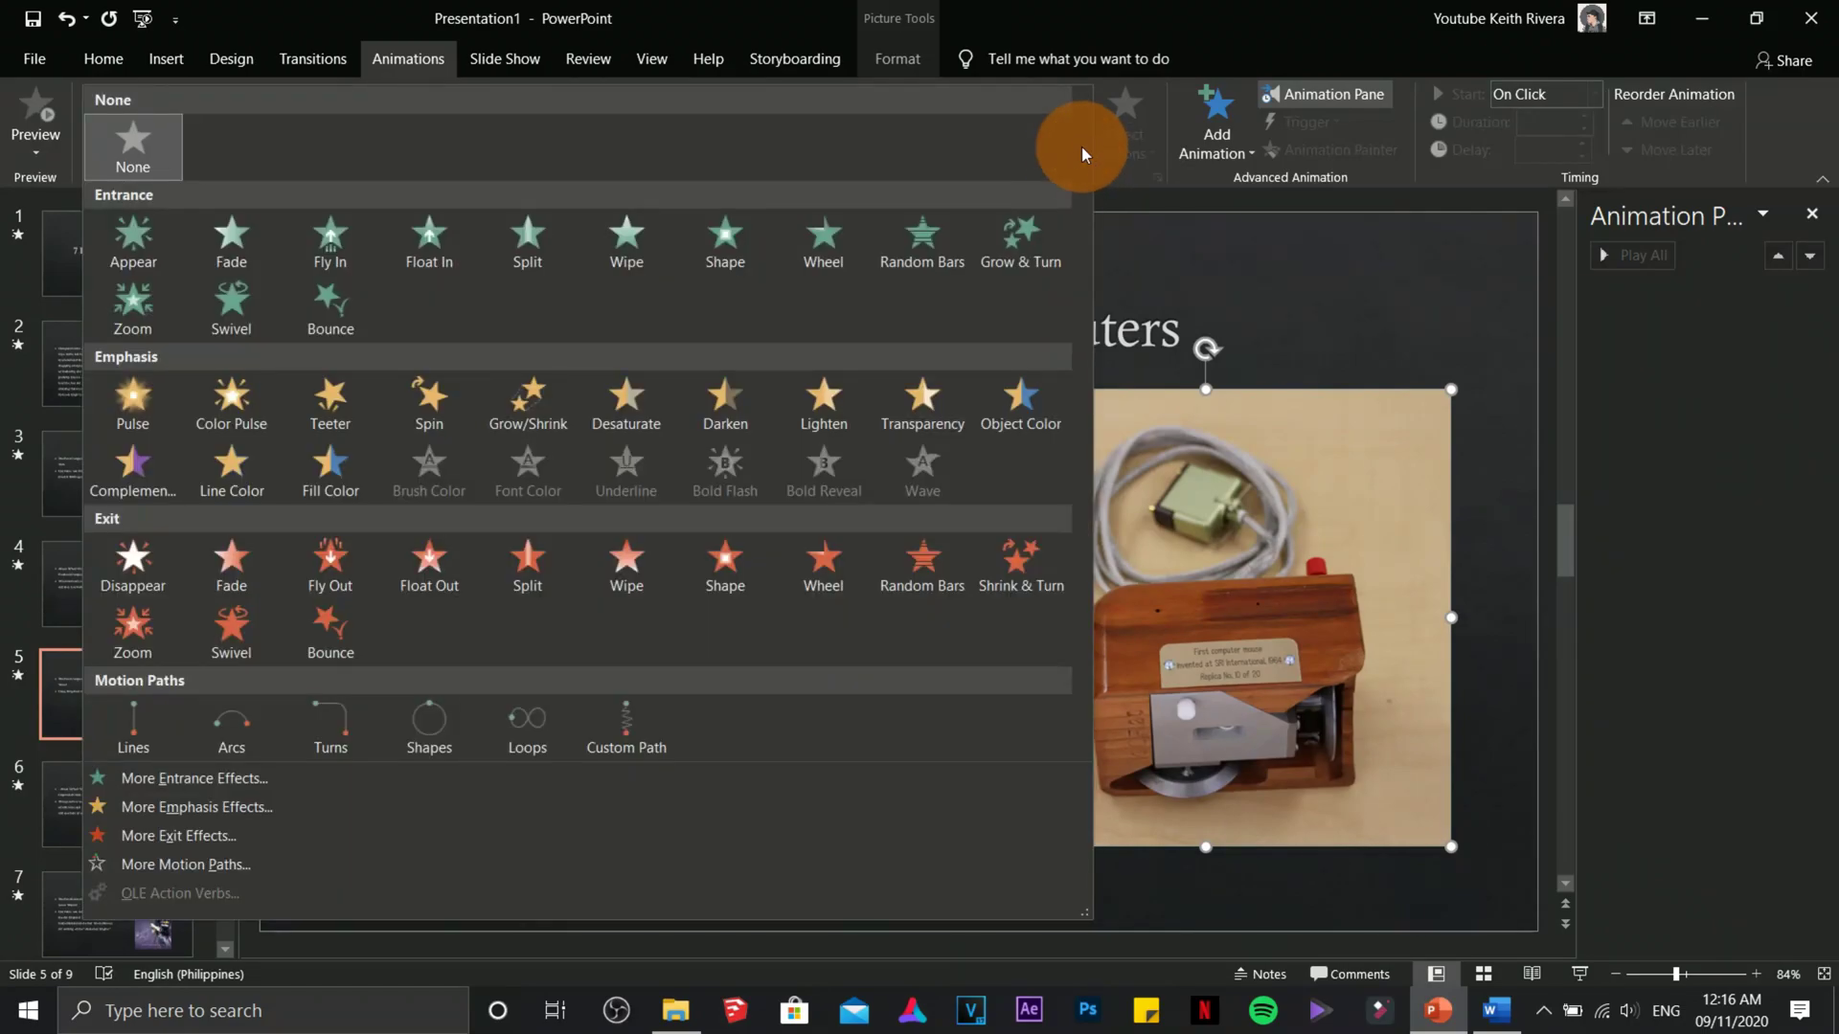
left_click(624, 724)
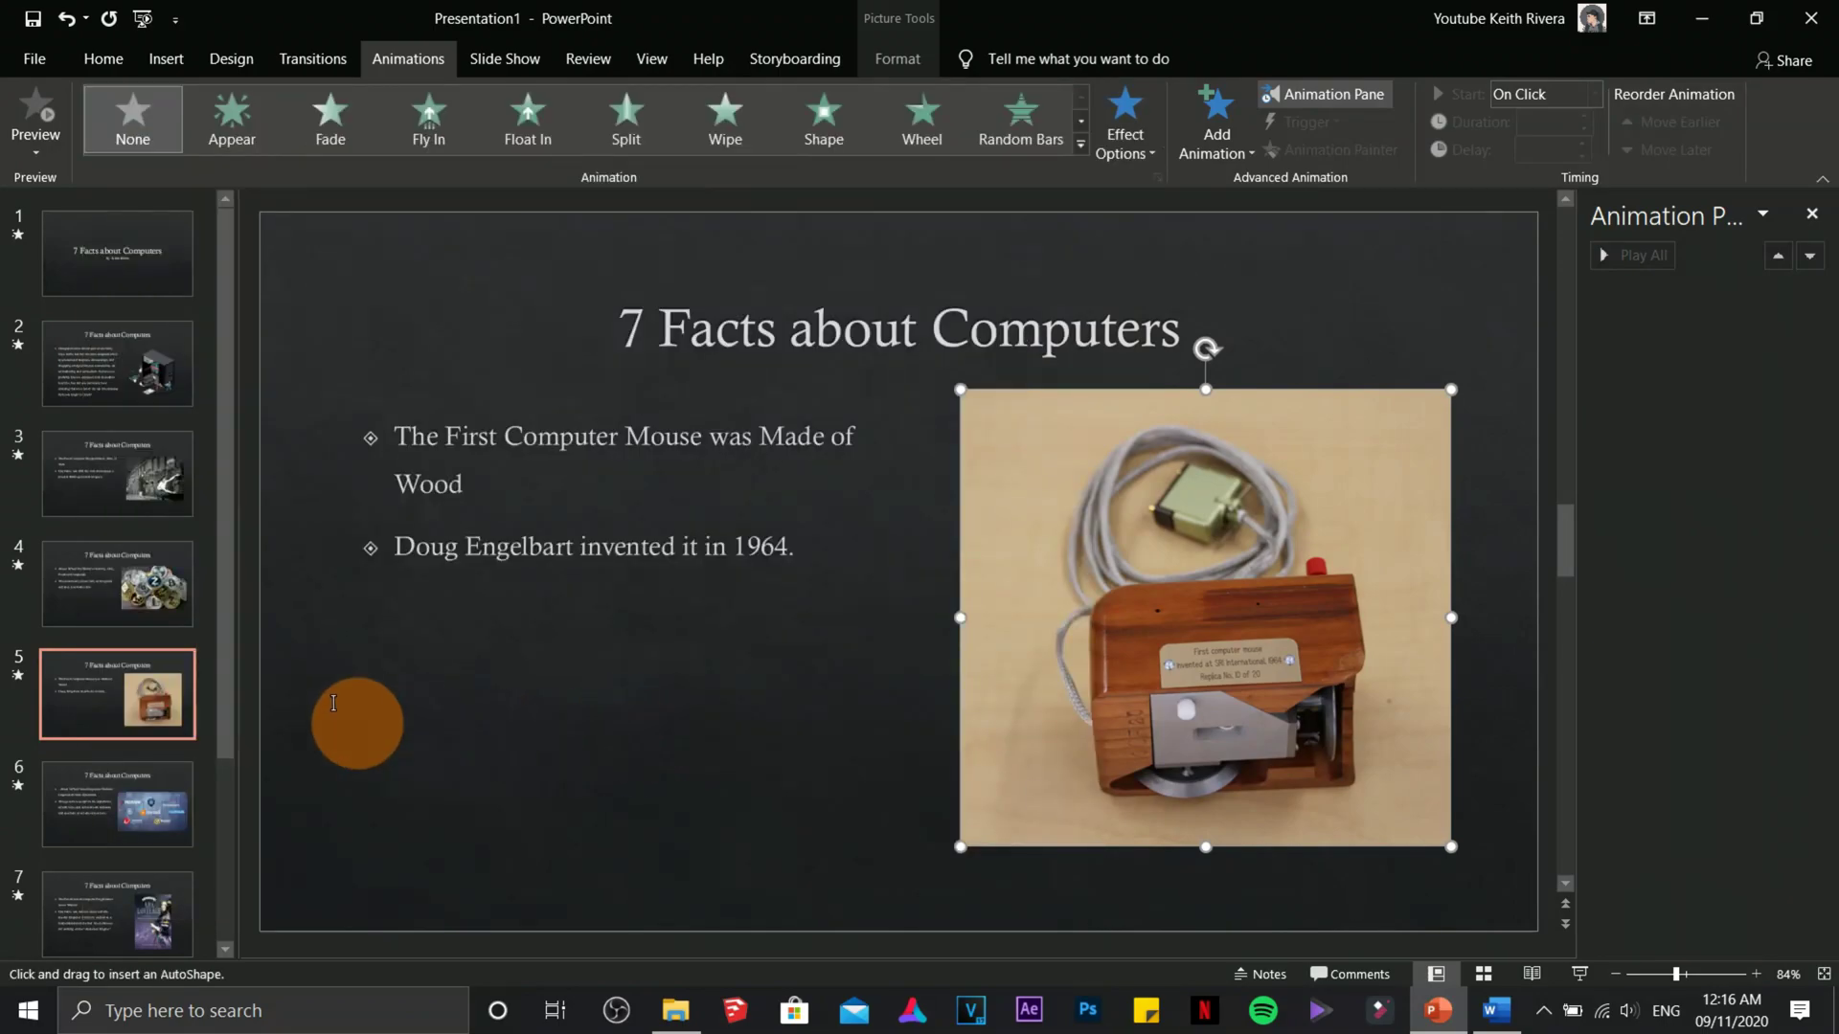
mouse_move(308, 750)
left_mouse_down()
mouse_move(370, 677)
mouse_move(485, 698)
mouse_move(563, 749)
mouse_move(655, 601)
mouse_move(911, 725)
mouse_move(1075, 581)
mouse_move(1230, 745)
mouse_move(1329, 697)
mouse_move(1396, 845)
mouse_move(1354, 617)
mouse_move(1329, 605)
left_mouse_up()
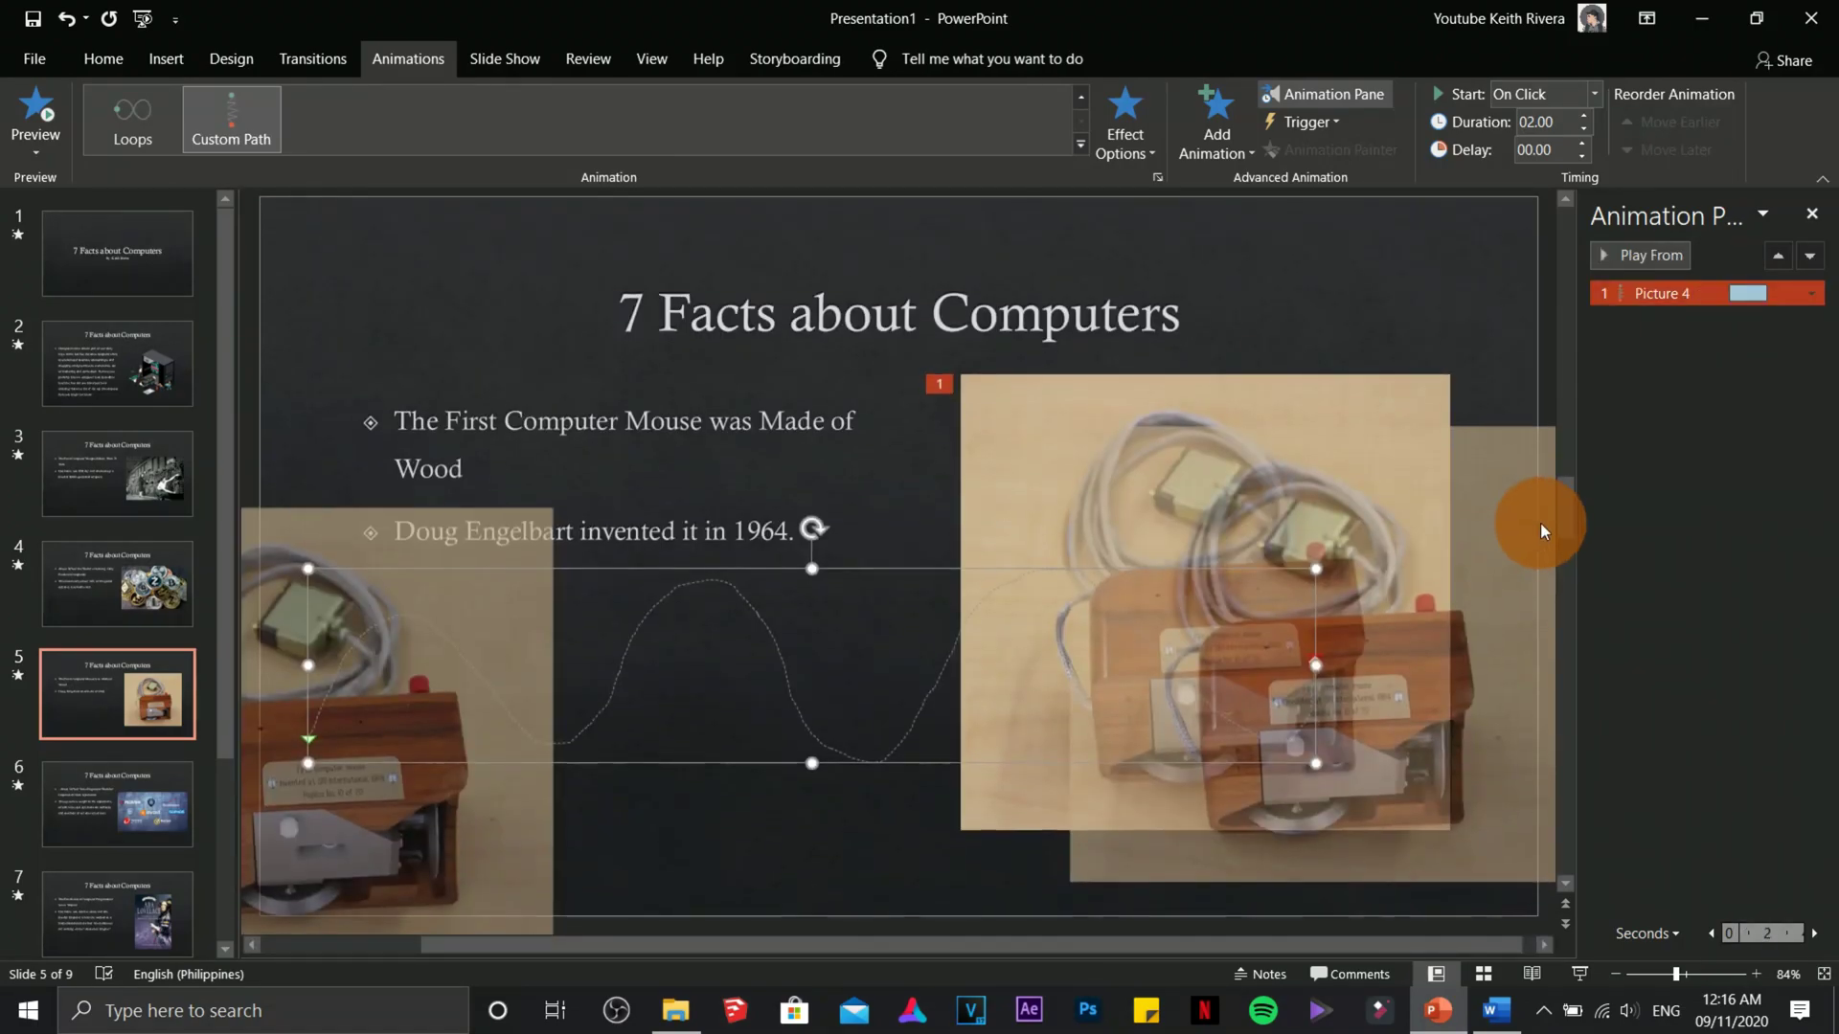
Move through the slide list back up to the title slide
left_click(107, 818)
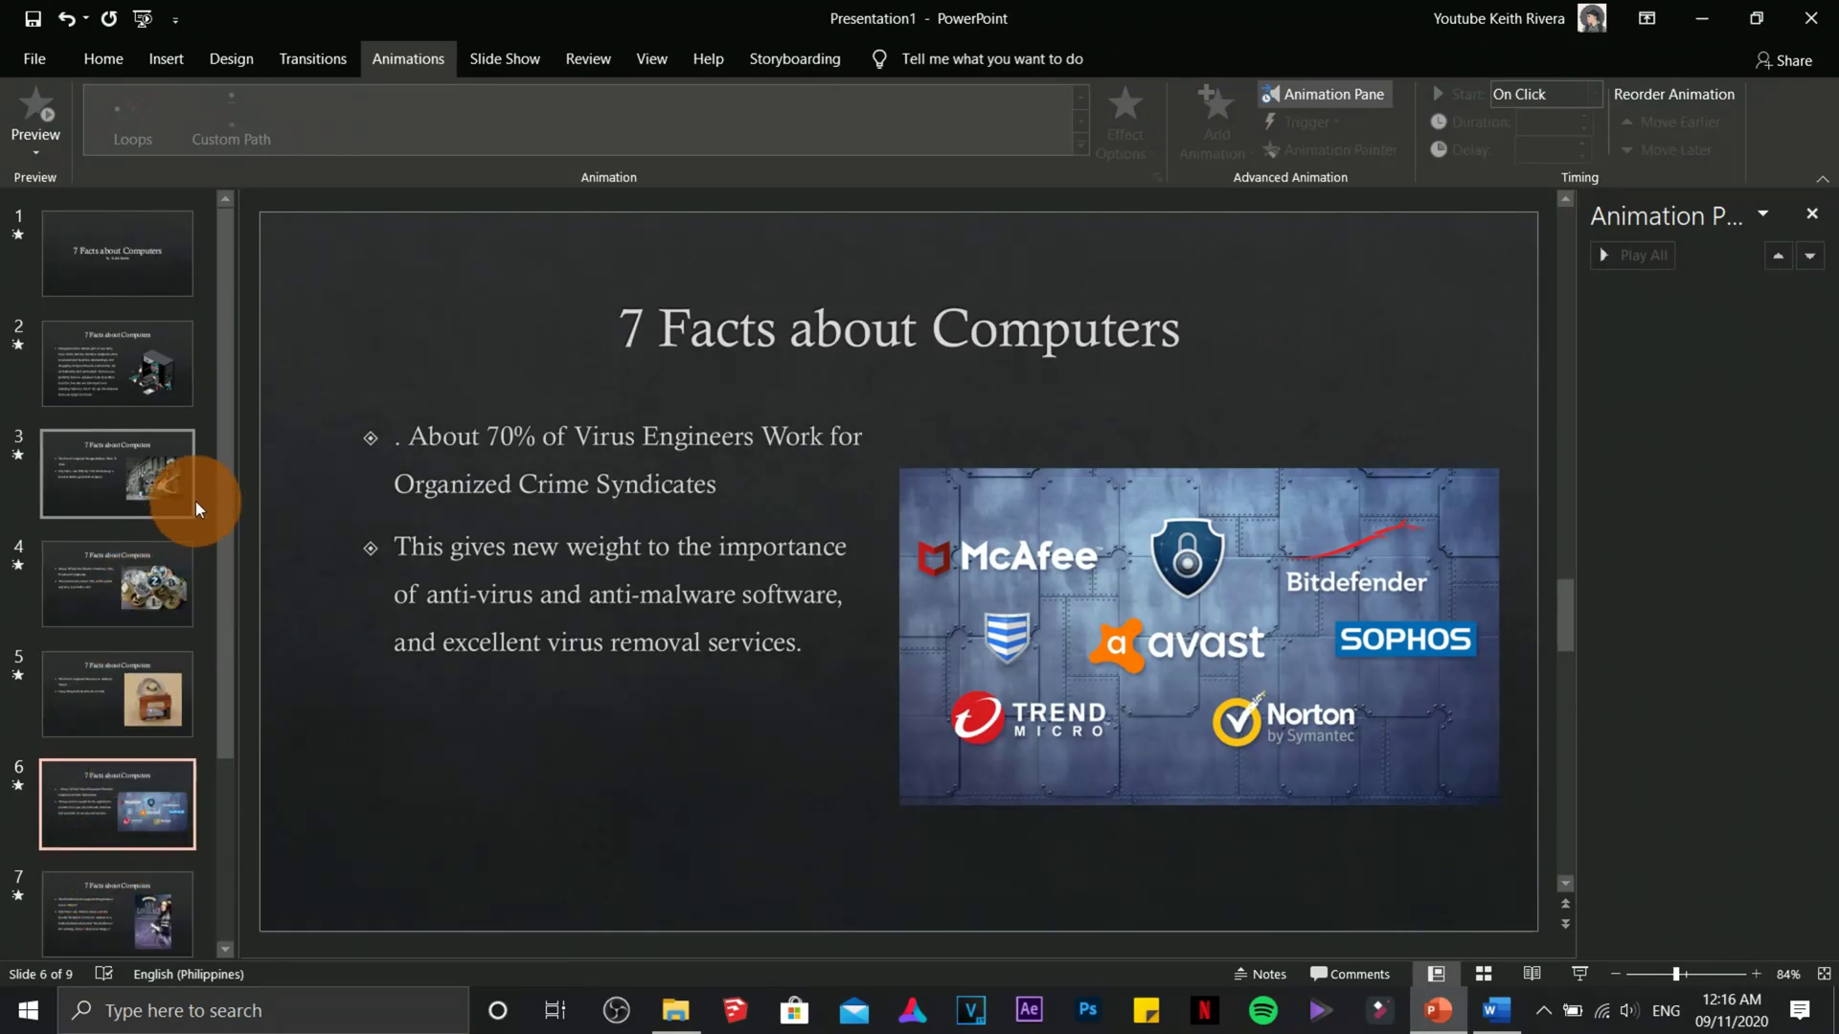
left_click_drag(231, 441, 215, 400)
left_click(125, 255)
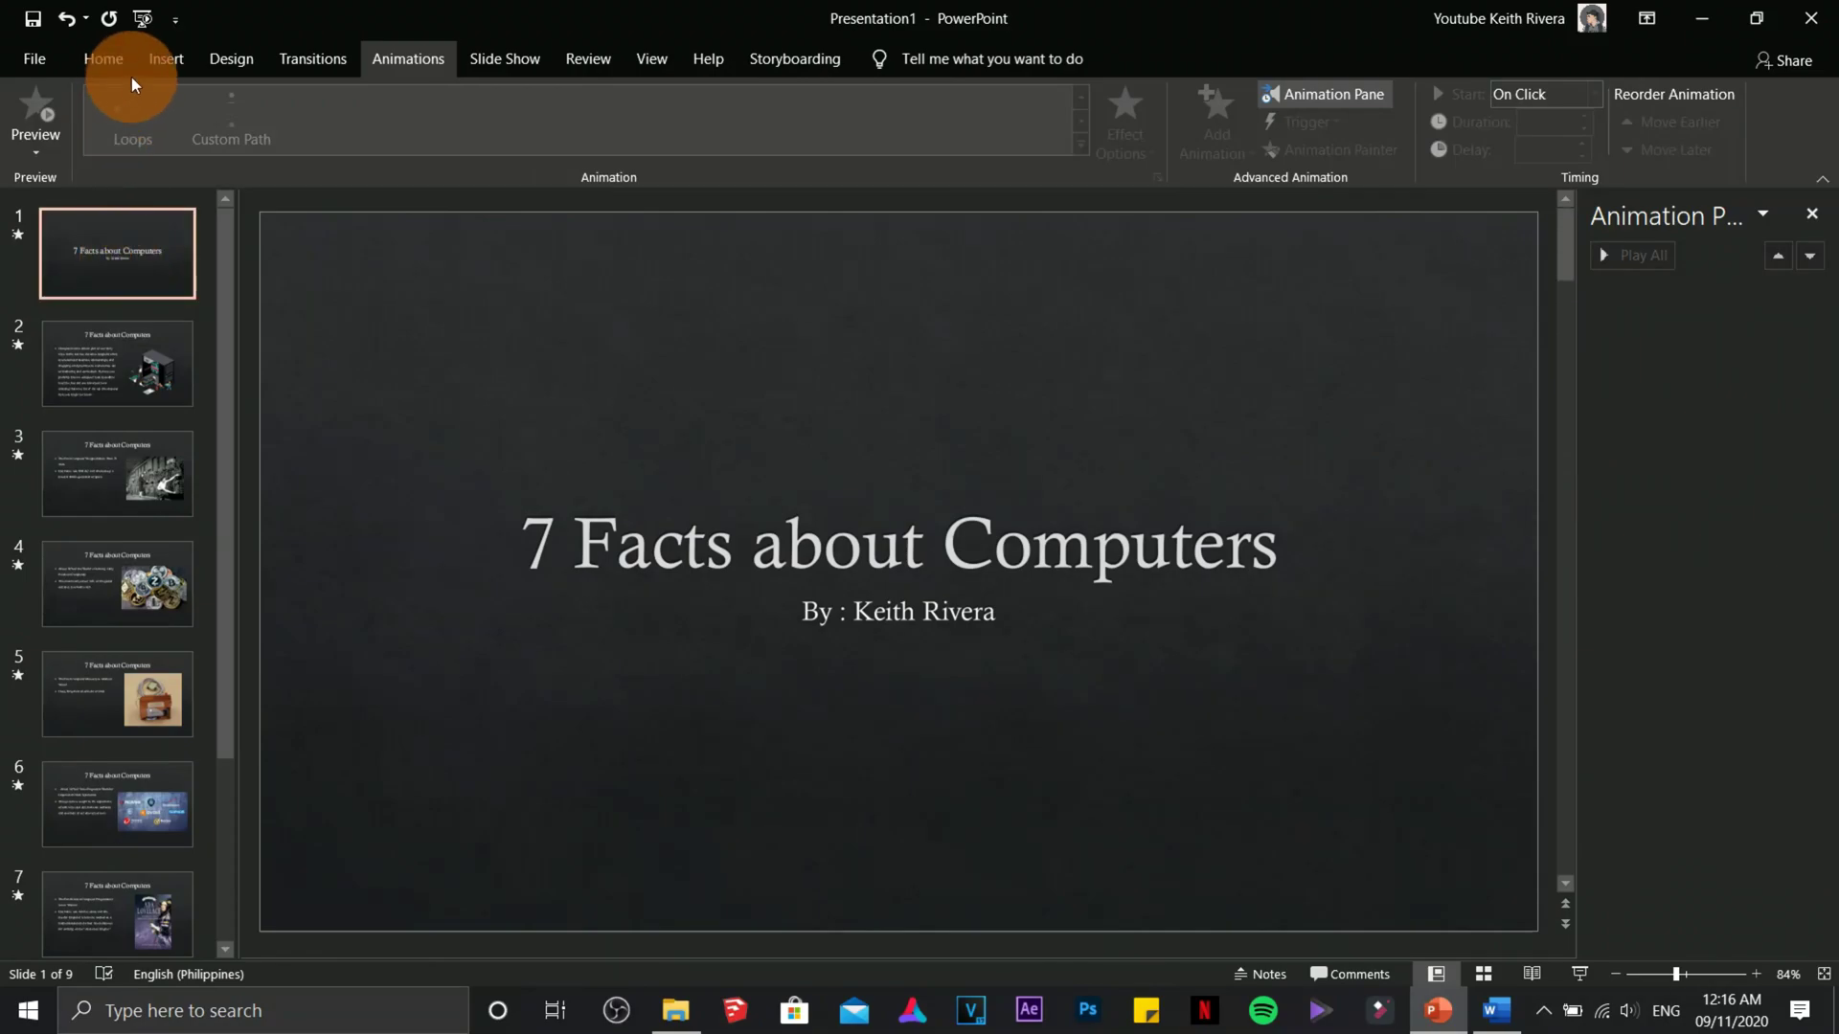
Play the slide show From Beginning, End Show, and return to the title slide
left_click(653, 58)
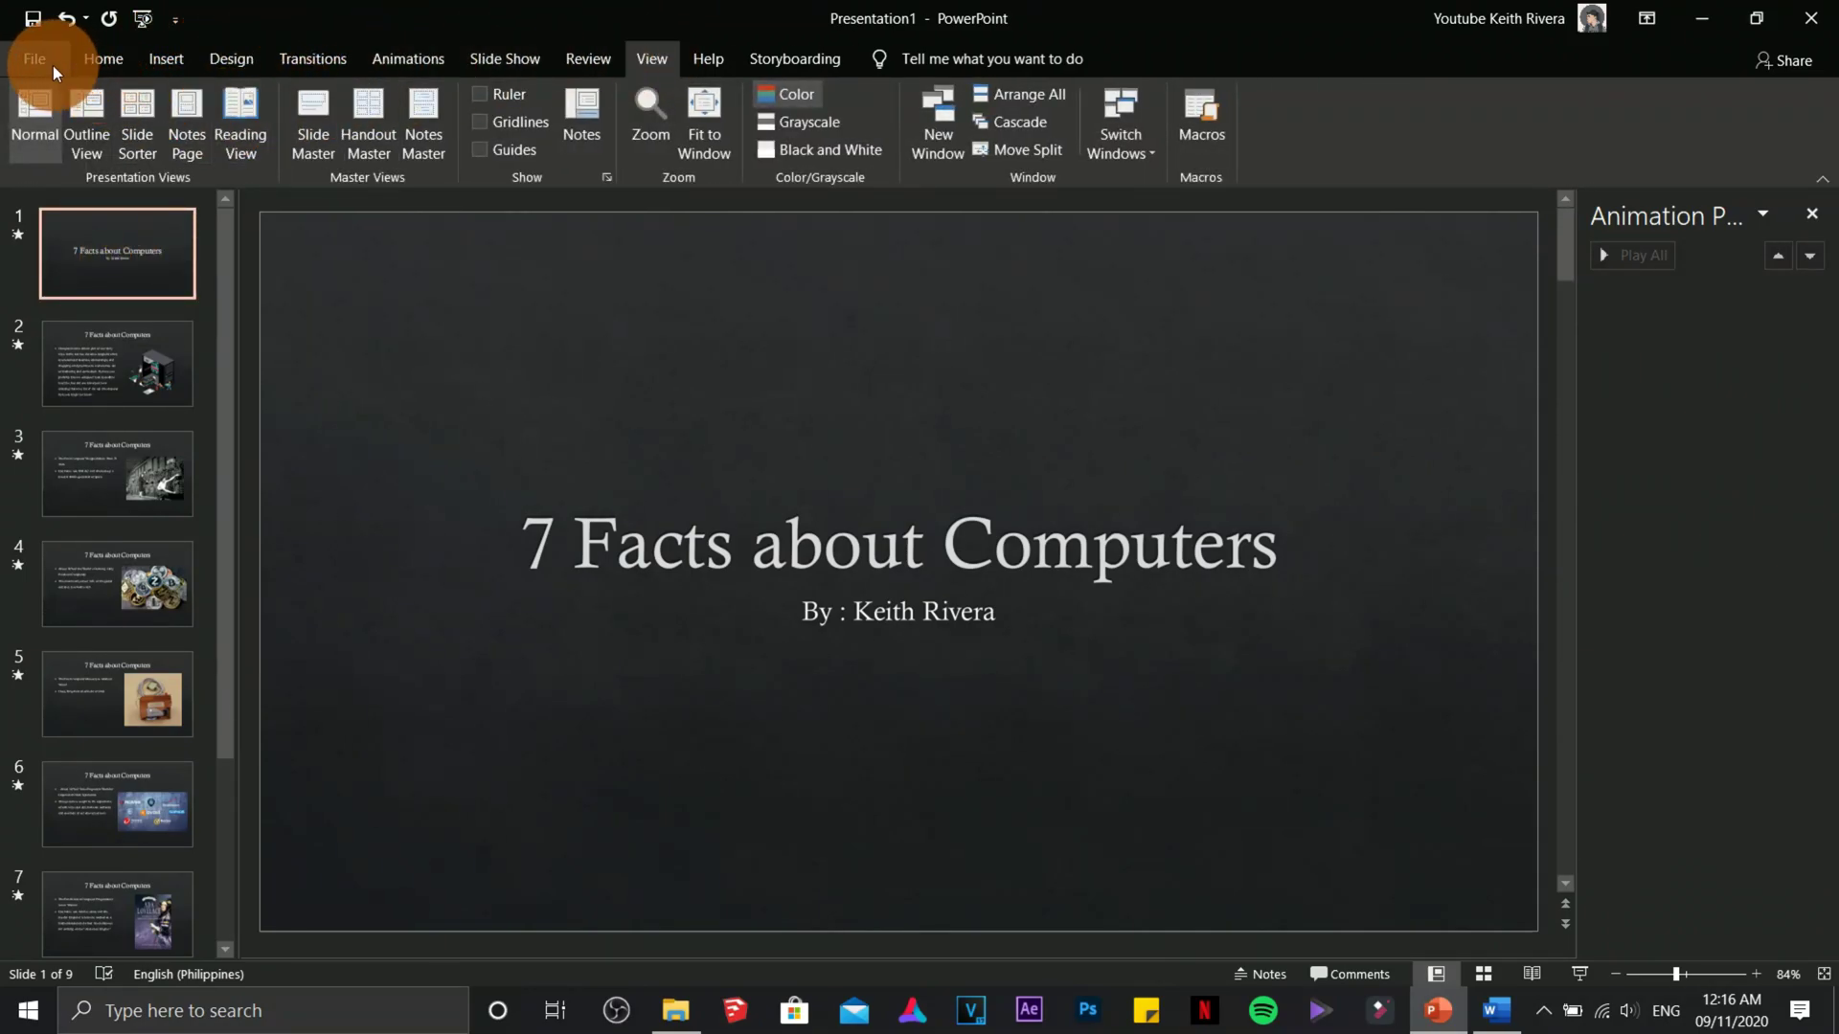
left_click(98, 53)
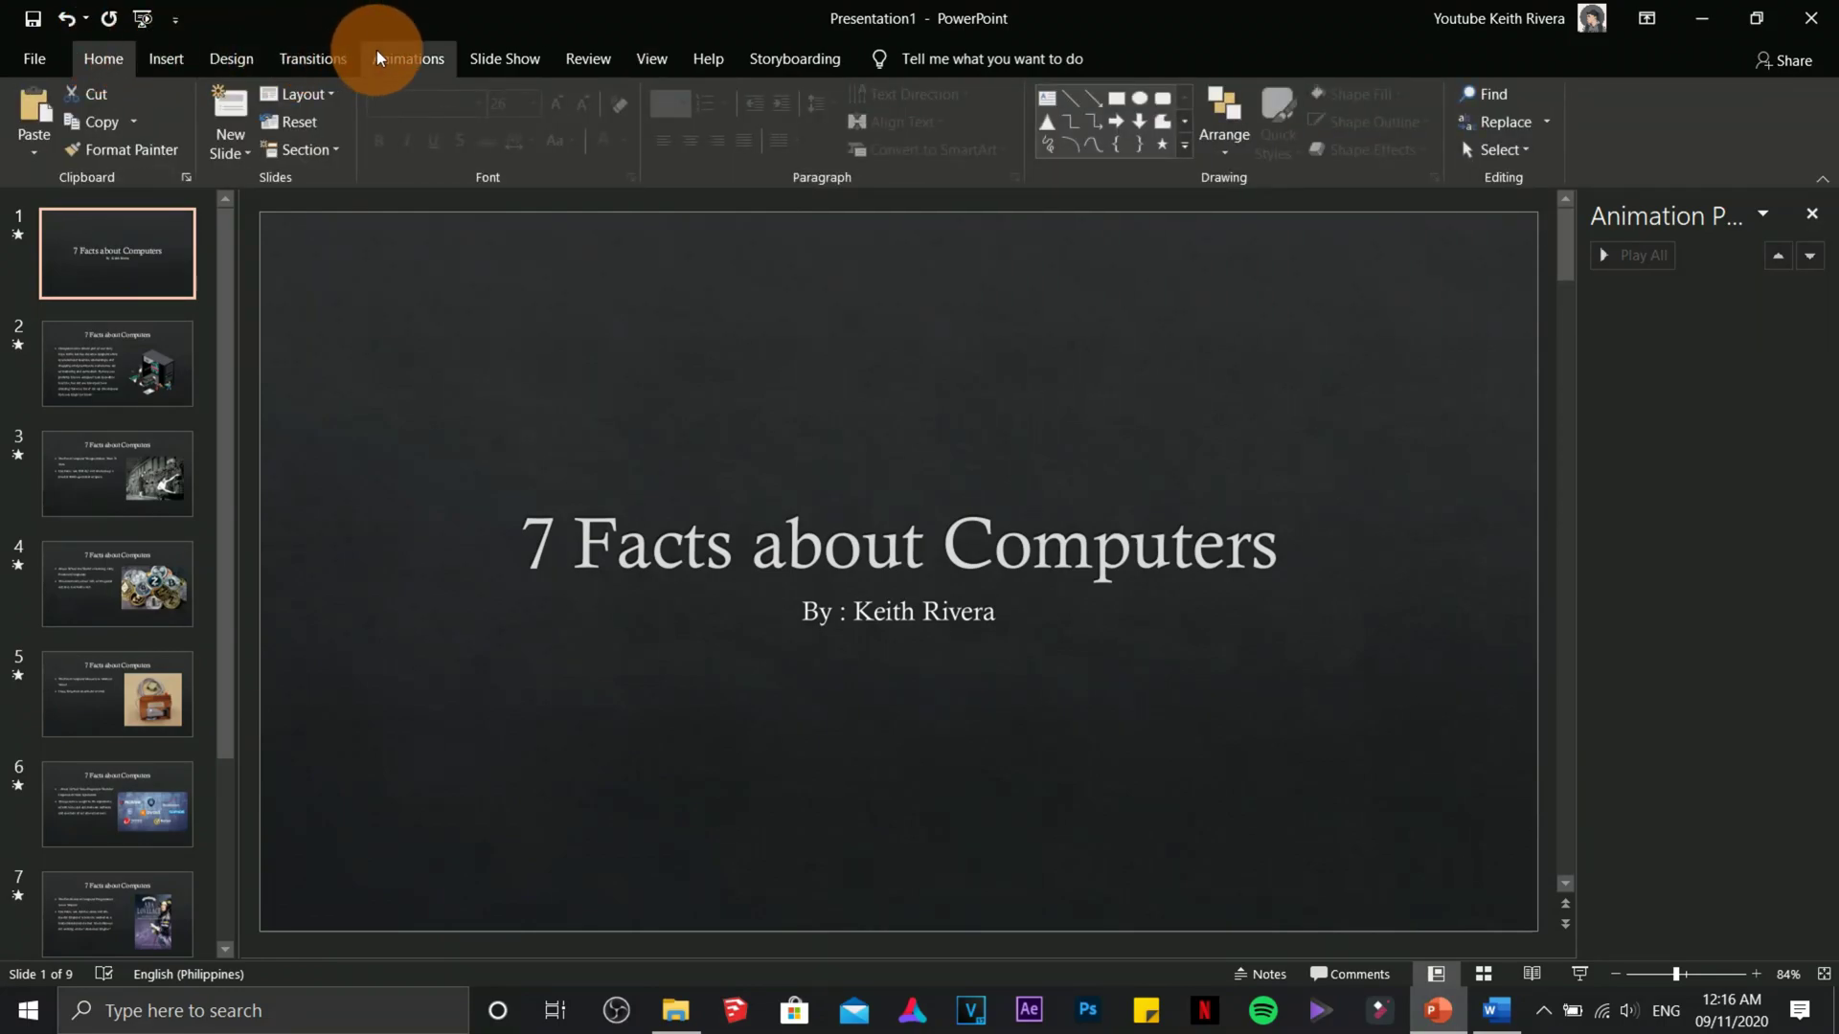
left_click(516, 58)
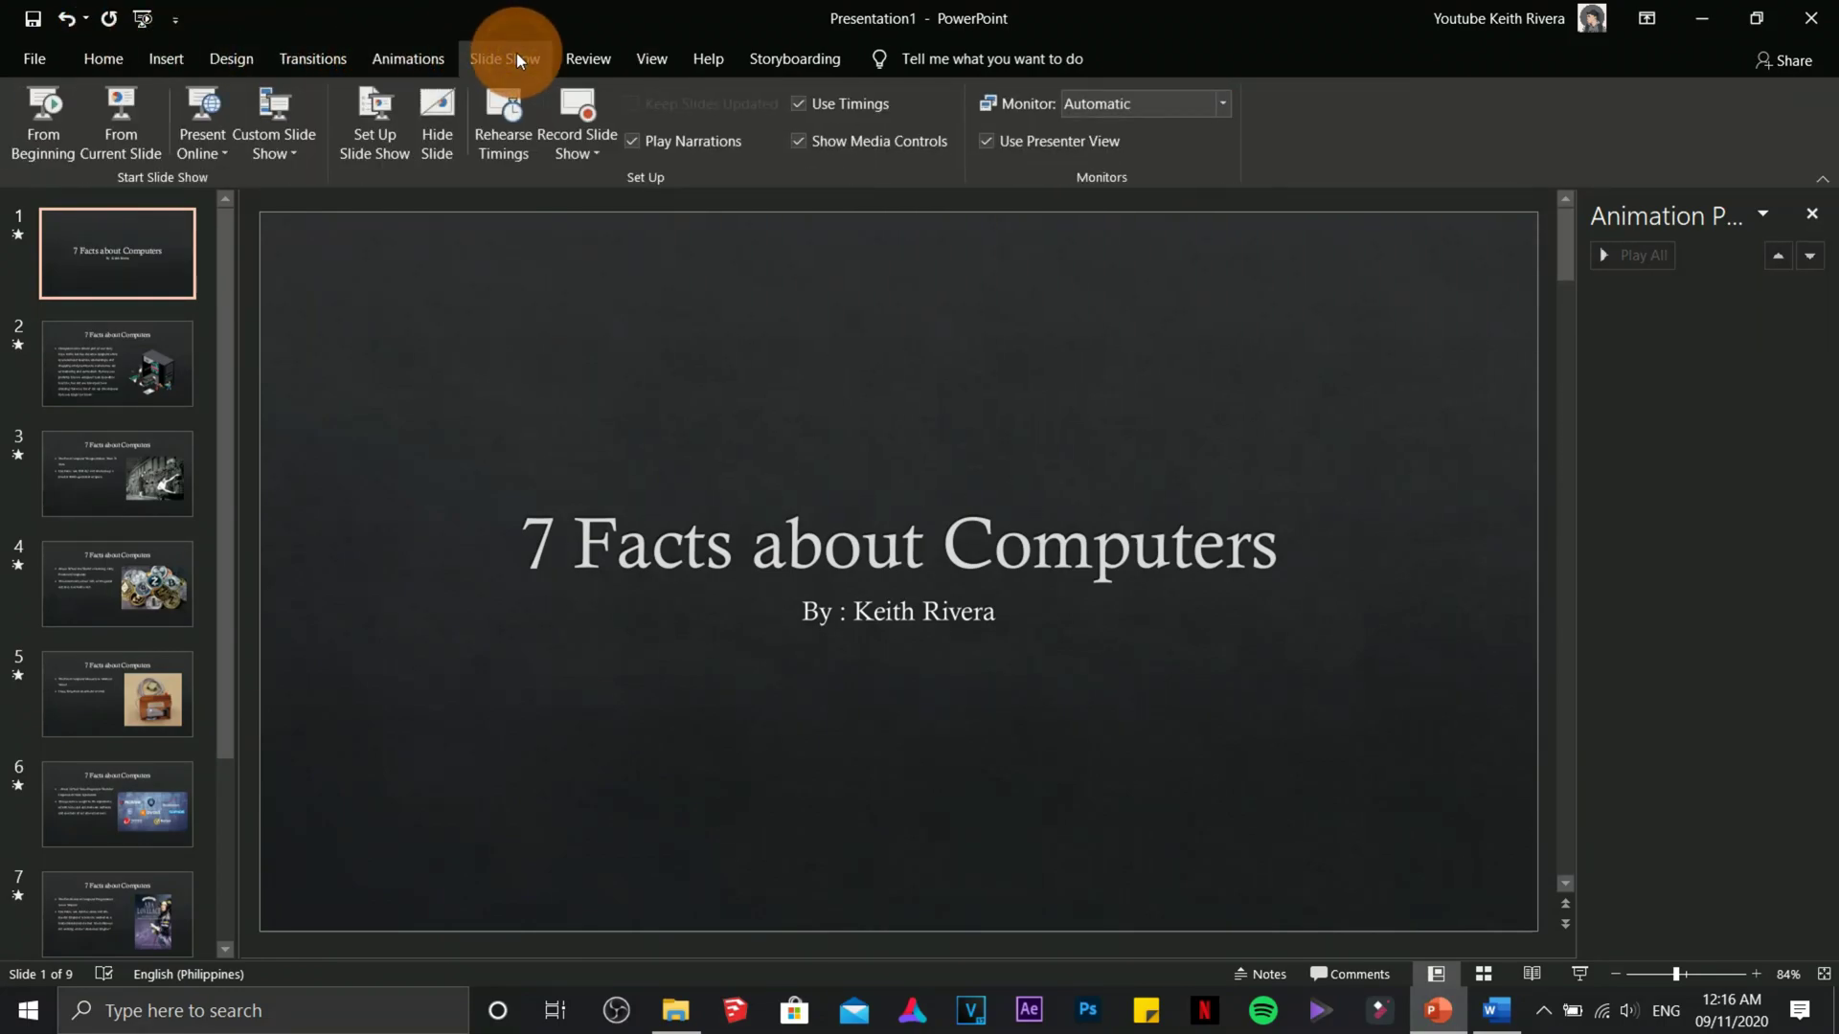
left_click(49, 115)
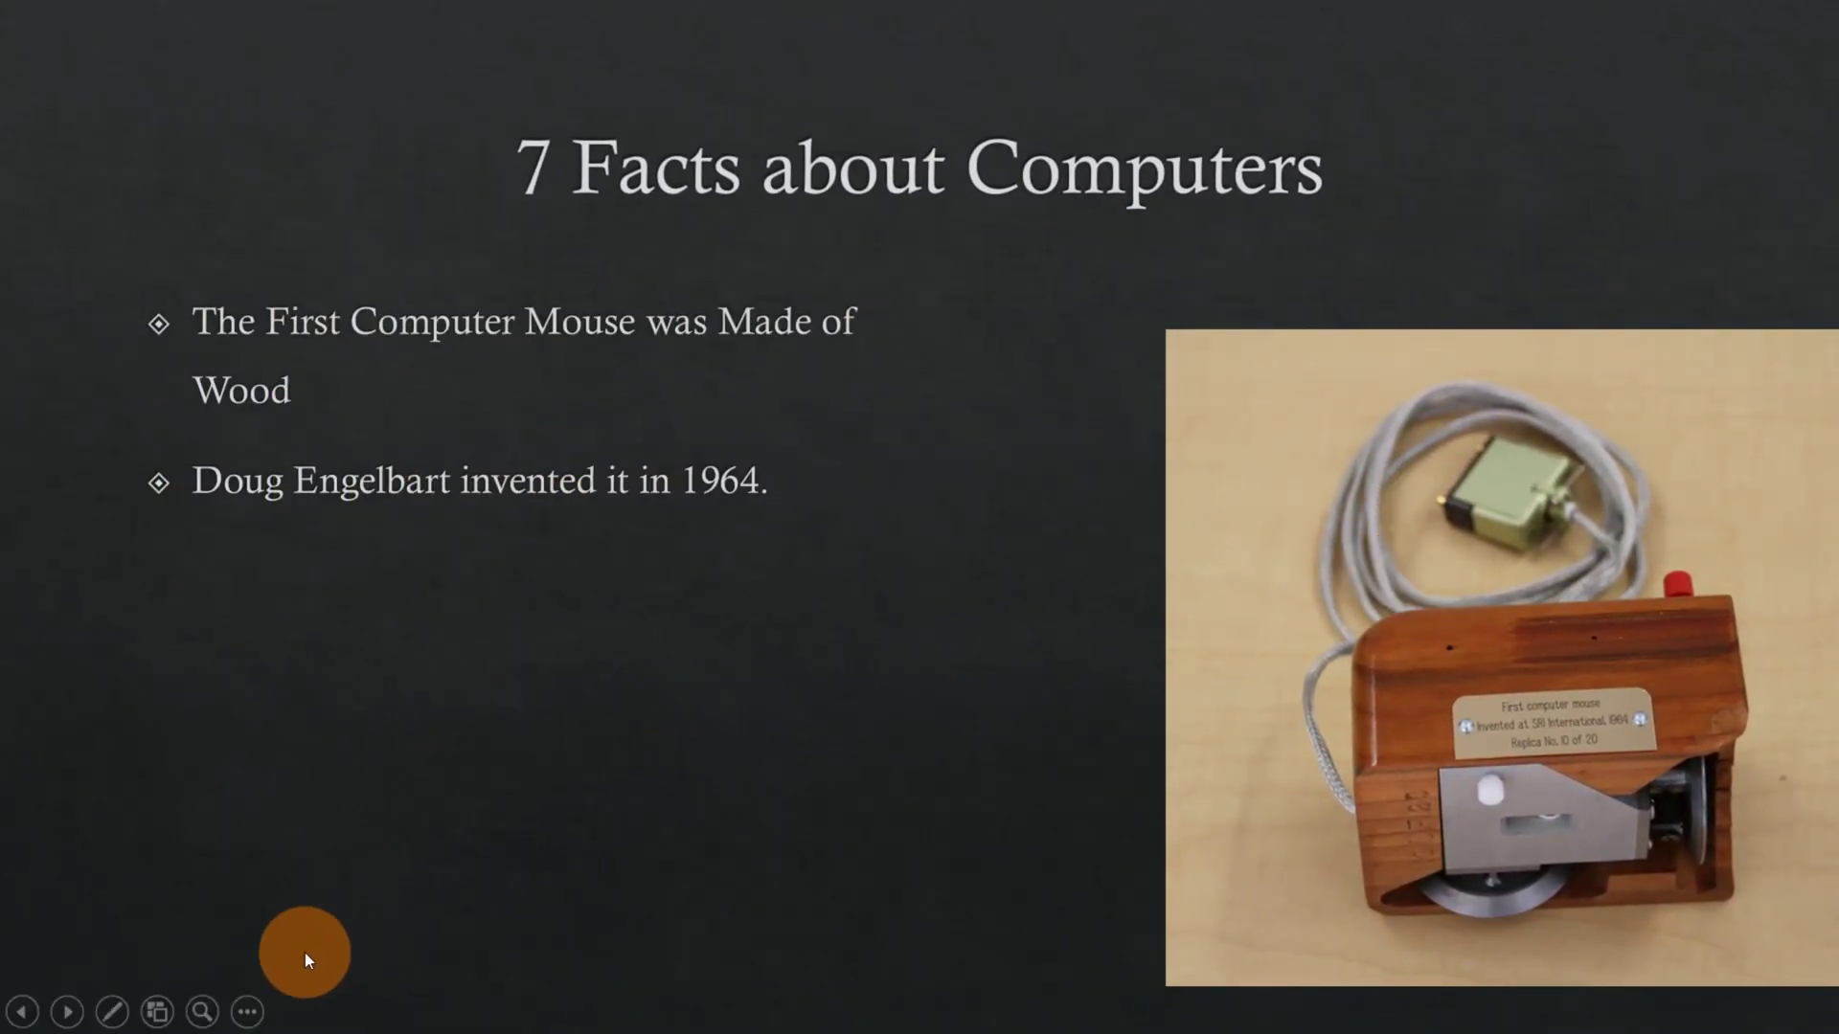
left_click(242, 996)
left_click(244, 952)
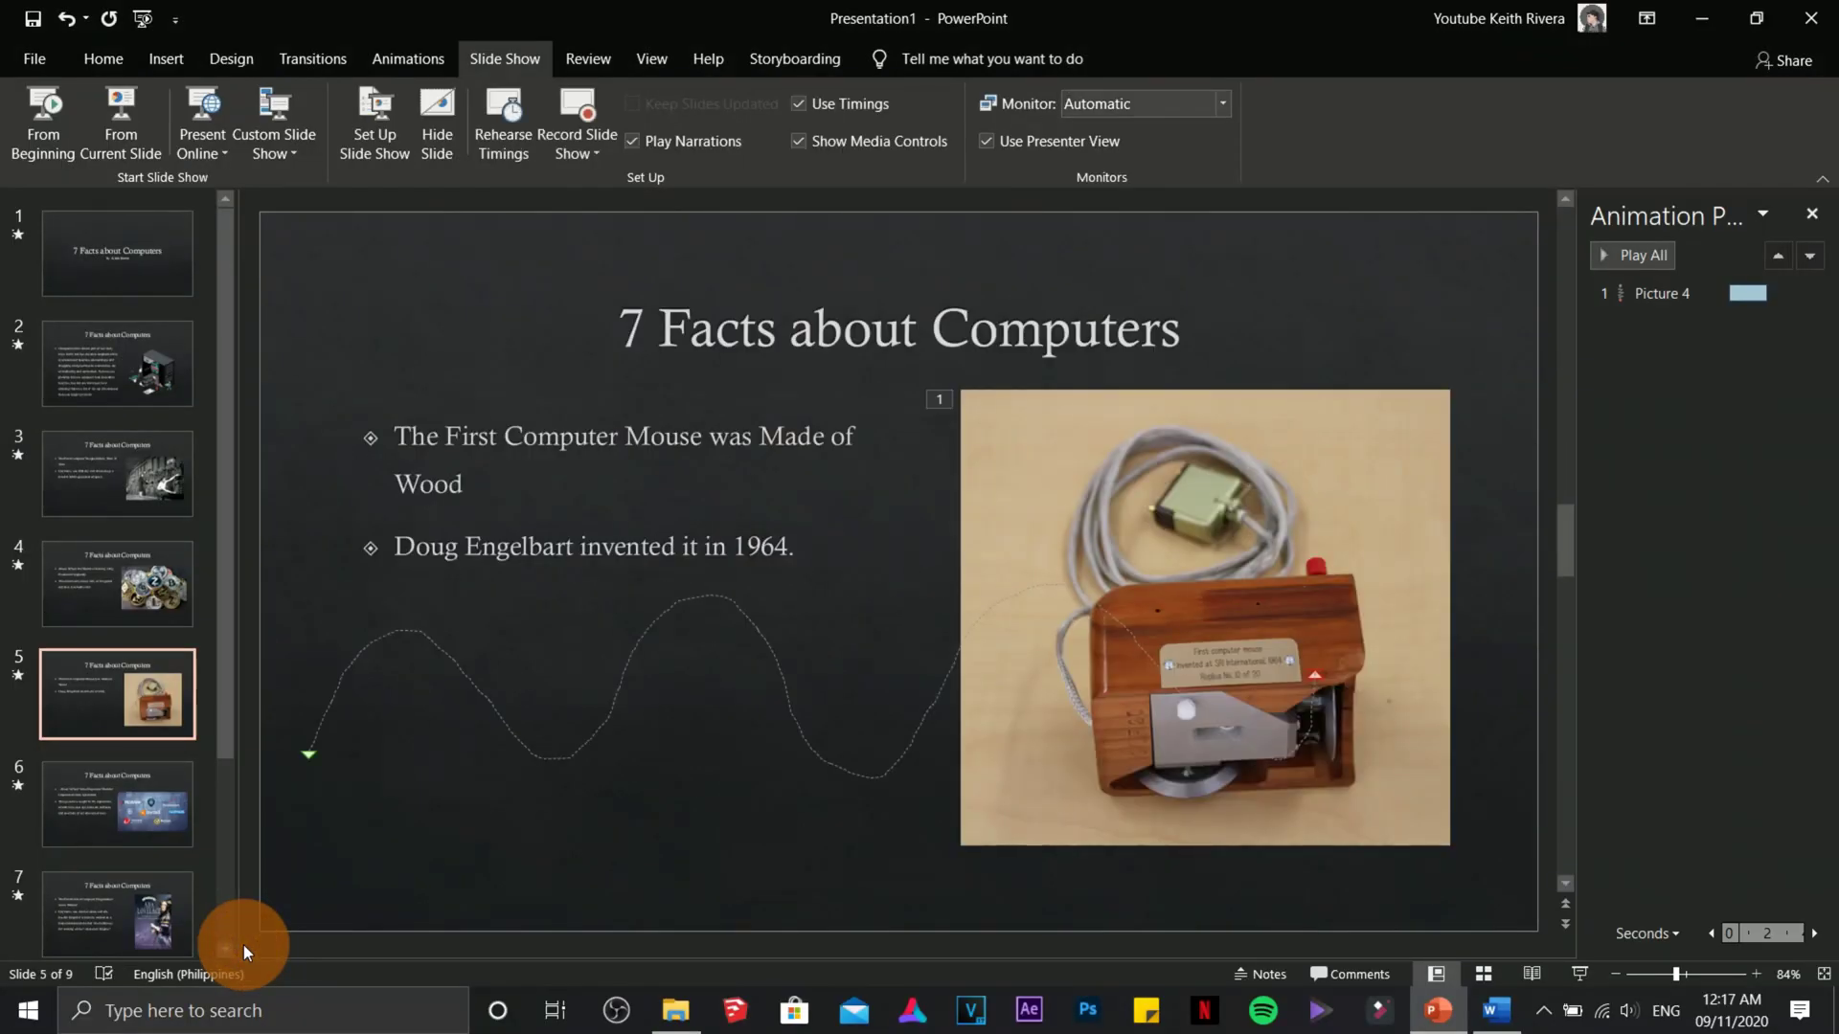
left_click(48, 248)
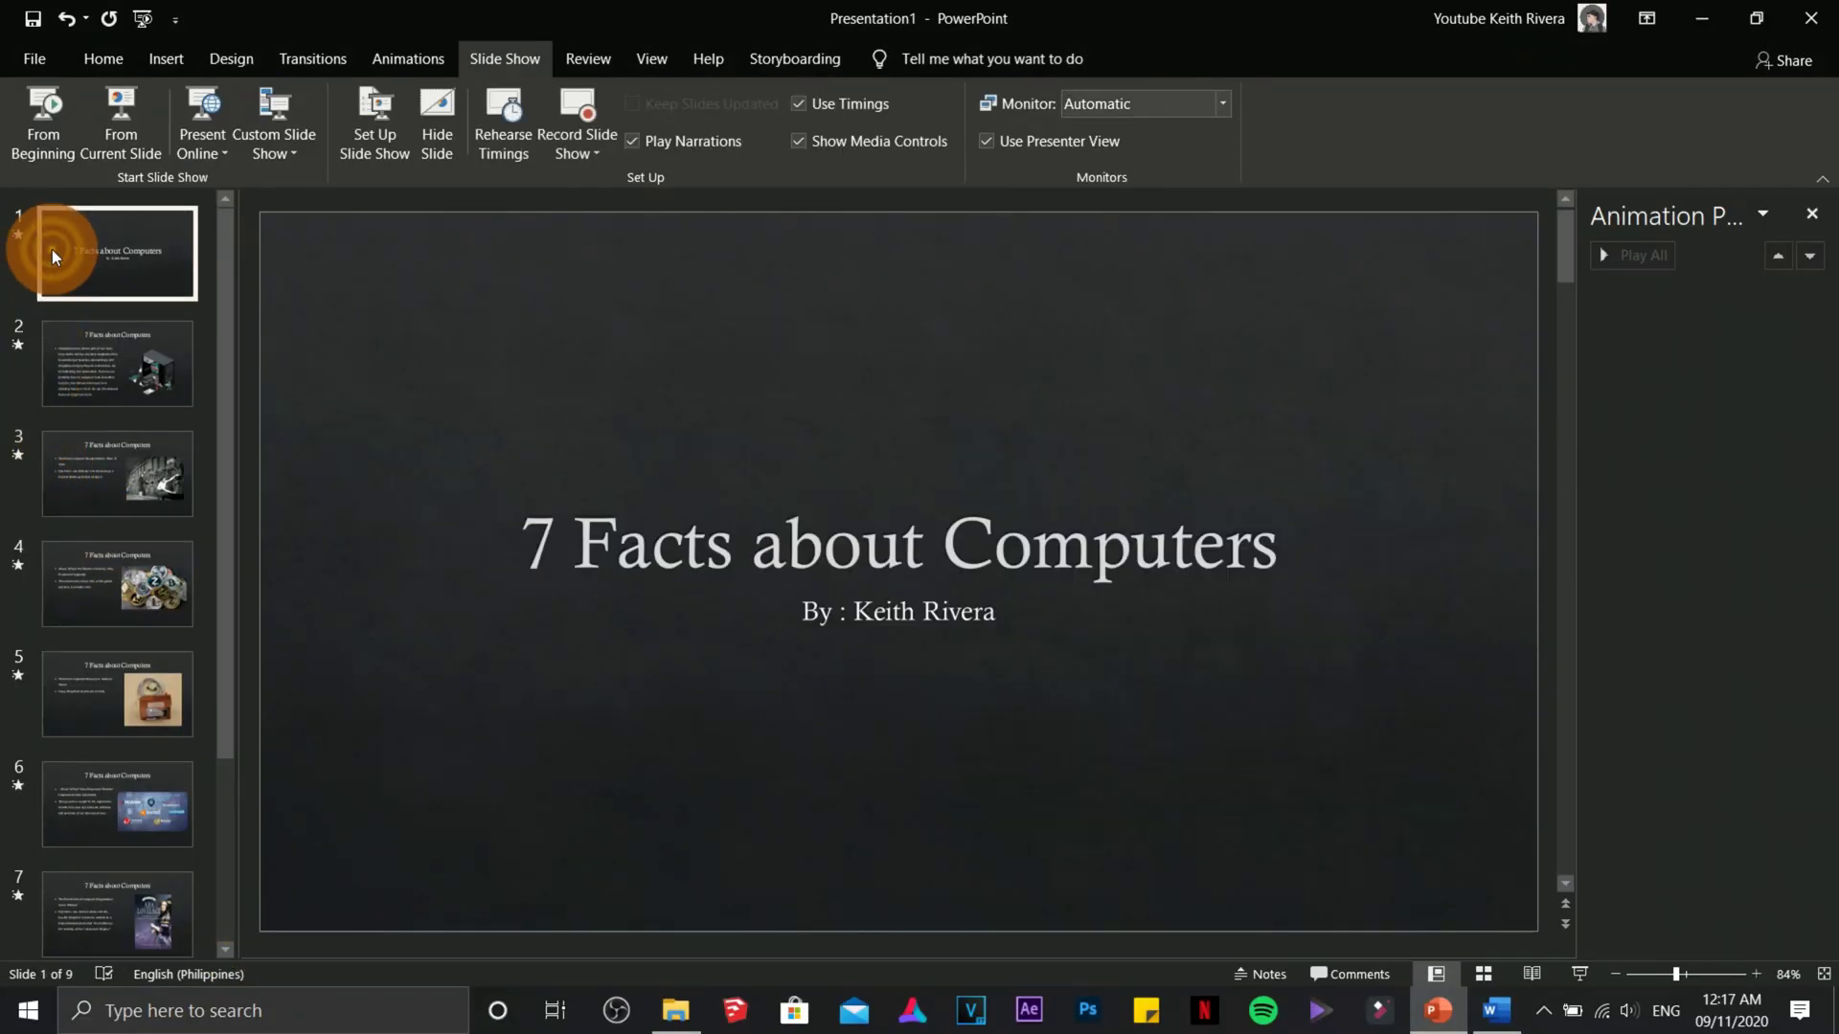
Save the deck as '7 Facts about Computers.pptx' in Desktop > For Presentation
left_click(36, 54)
left_click(101, 381)
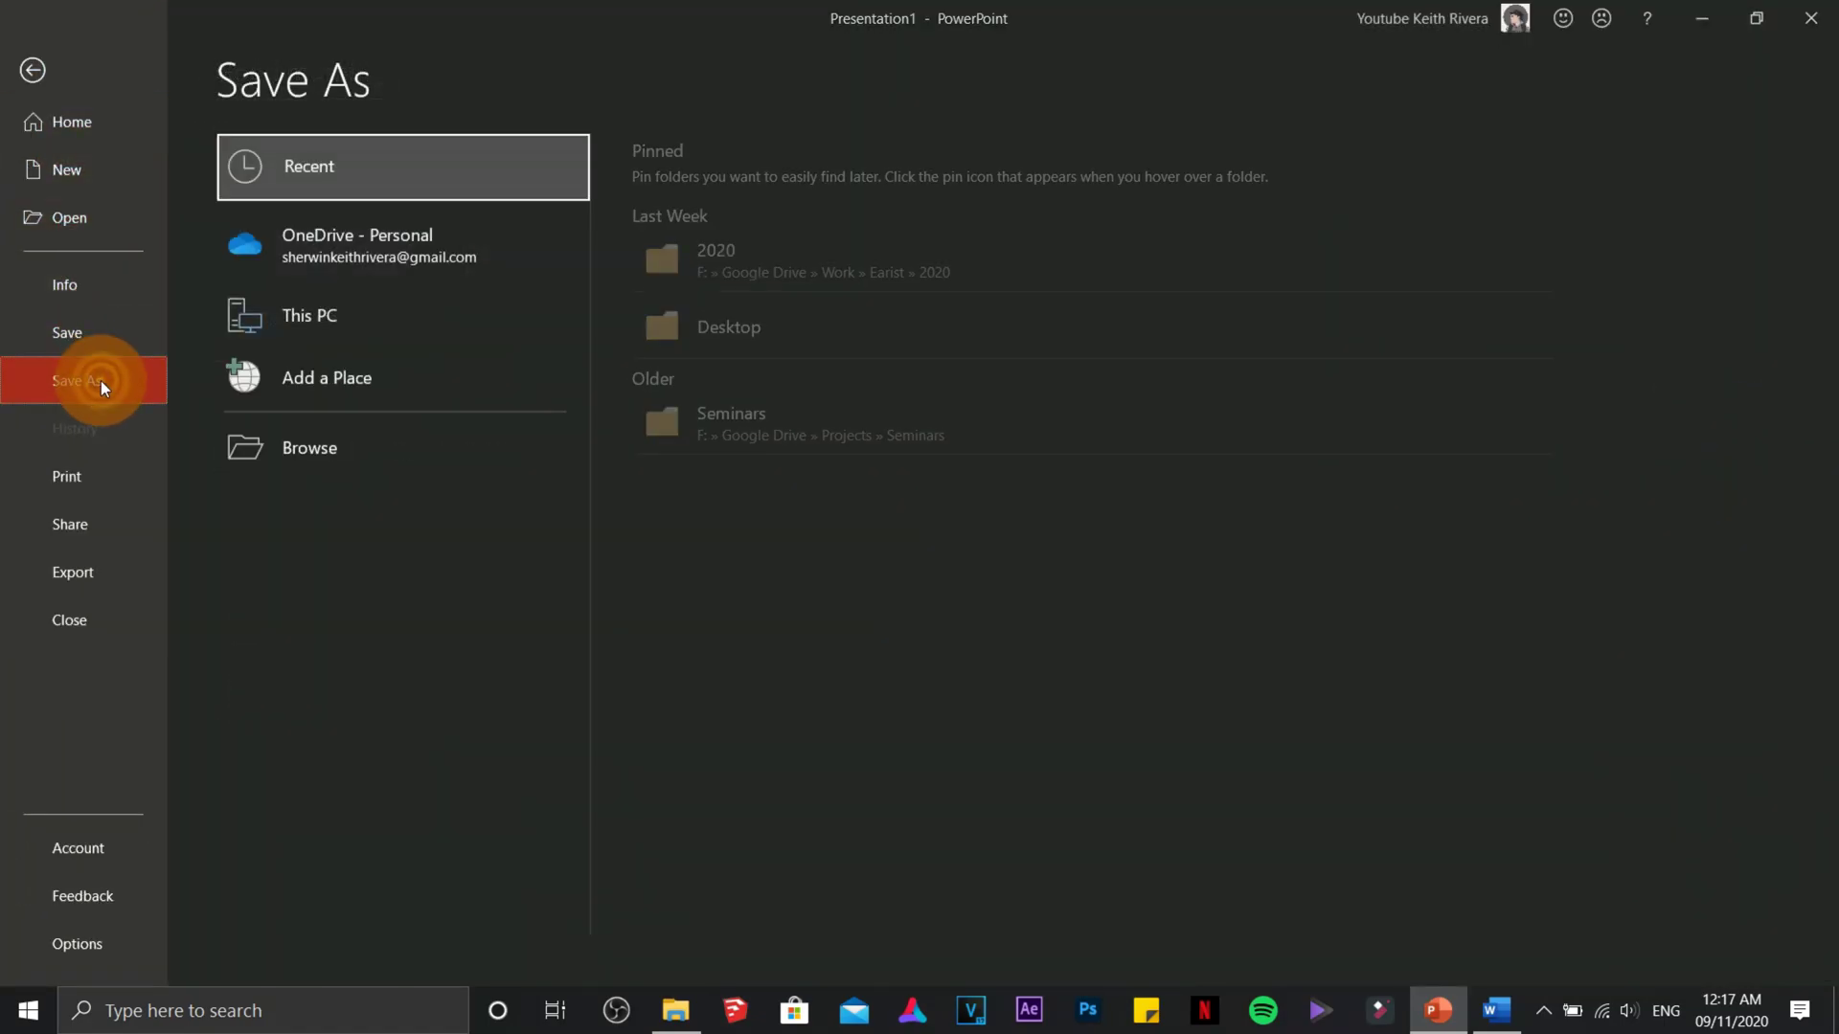
left_click(289, 450)
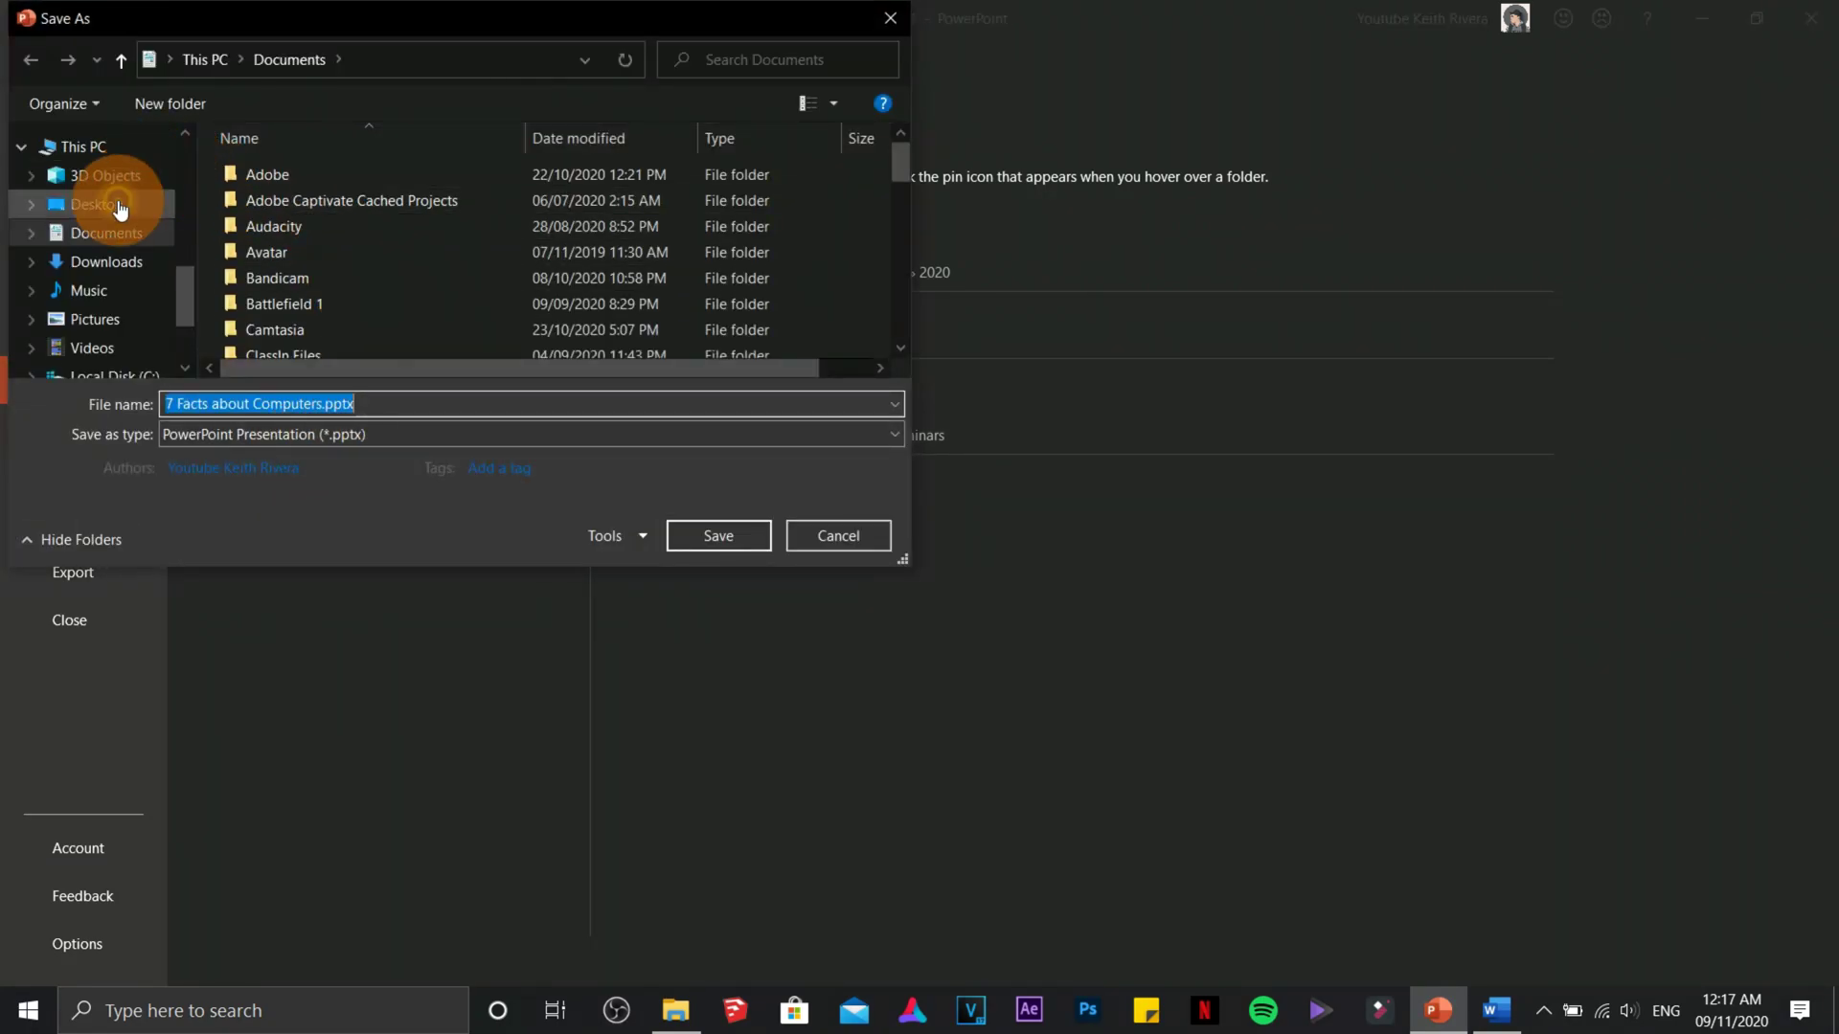
left_click(107, 204)
double_click(278, 205)
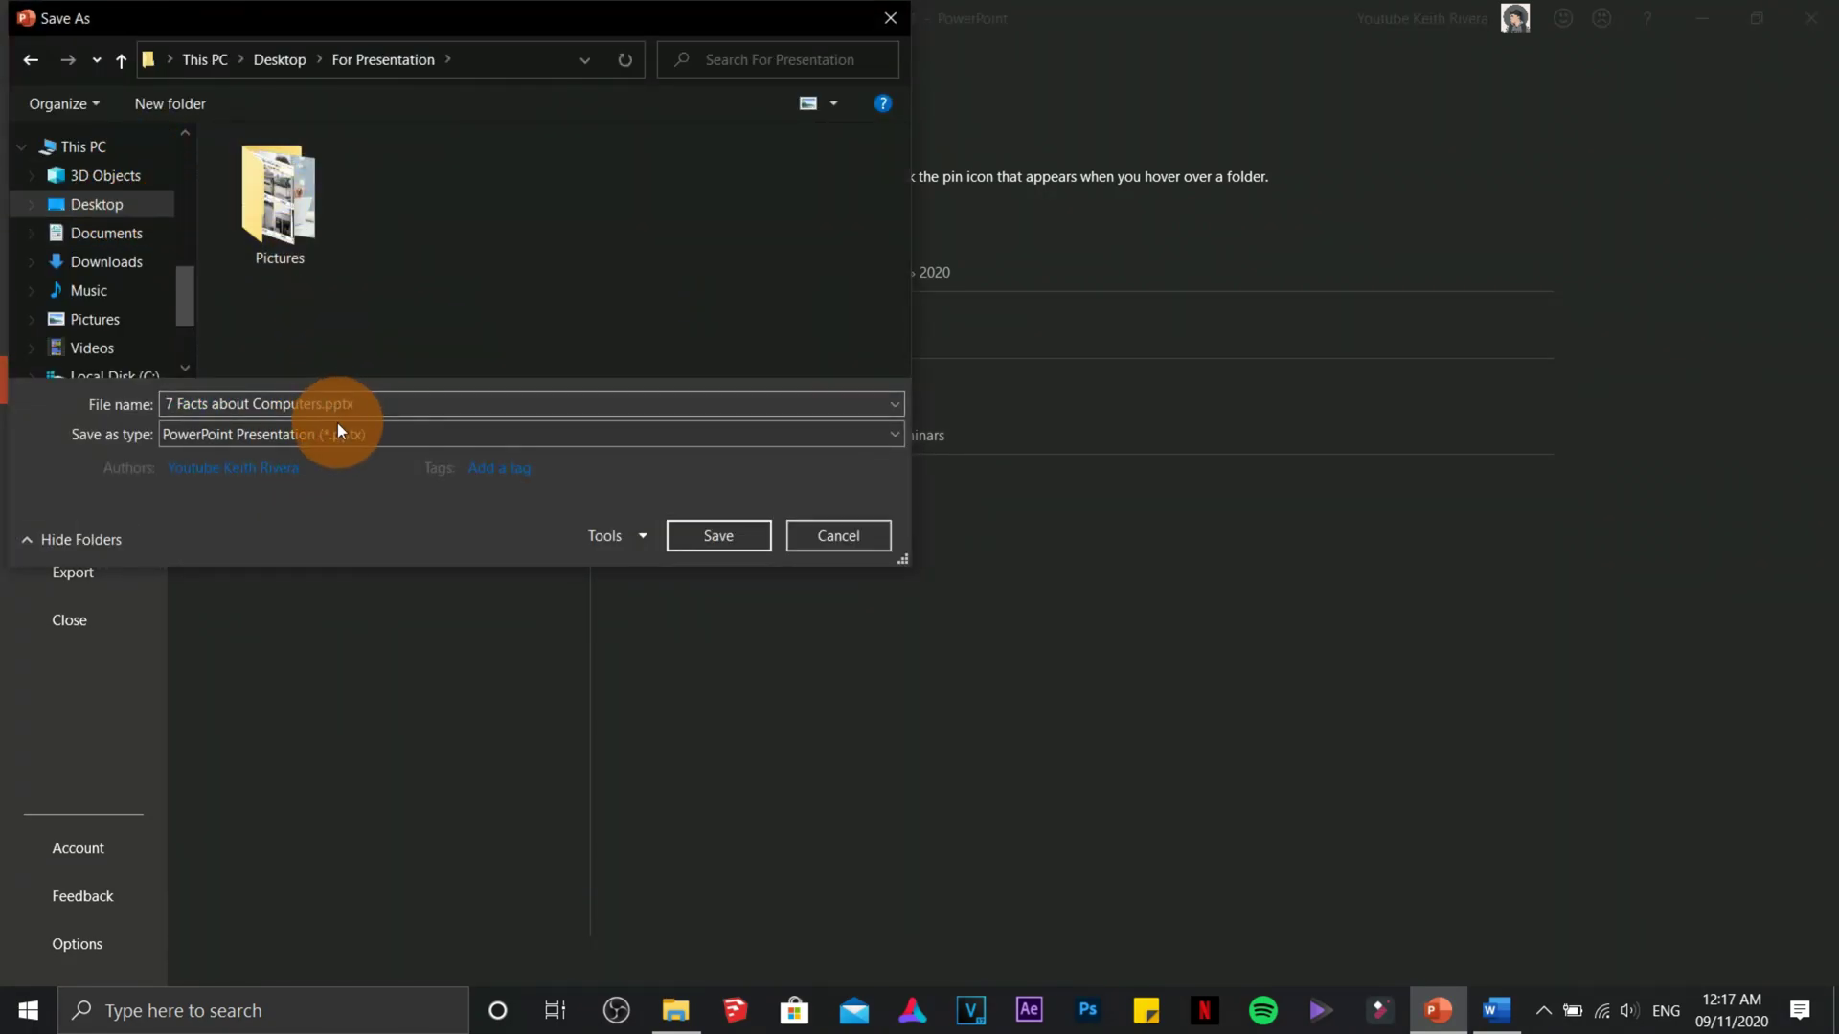
left_click(373, 407)
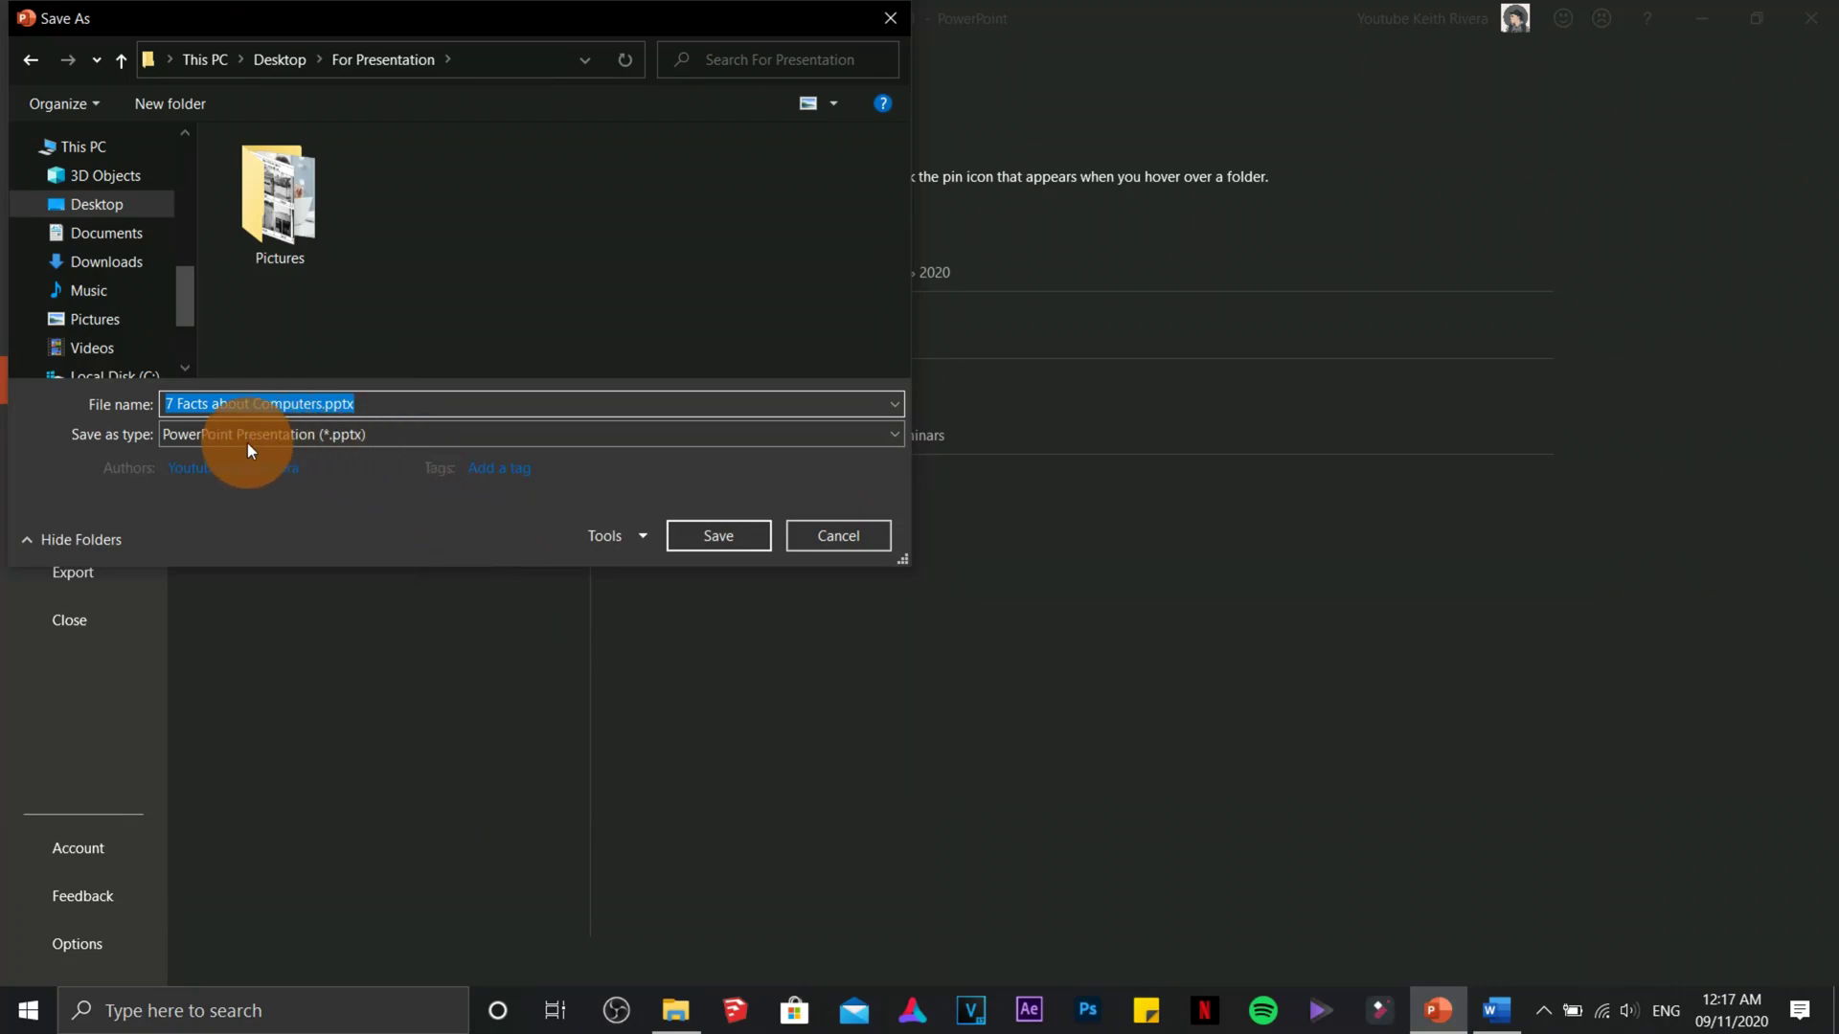
left_click(894, 435)
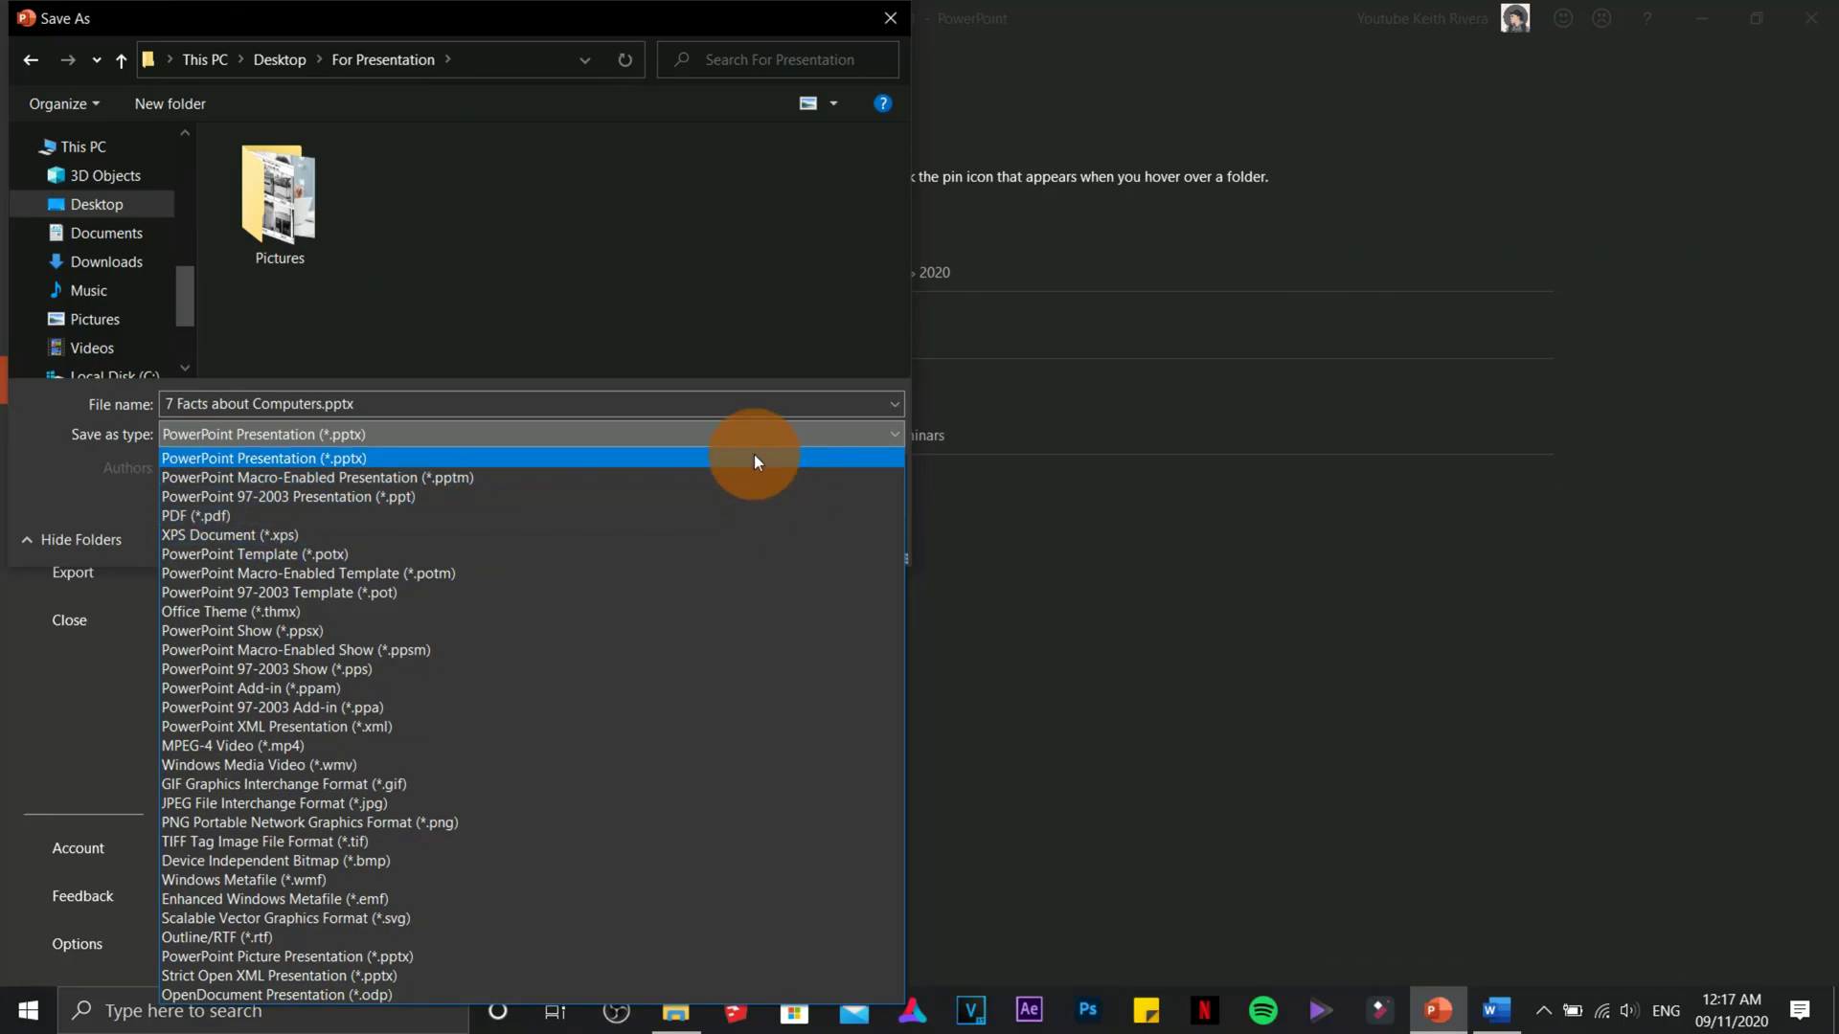
left_click(755, 454)
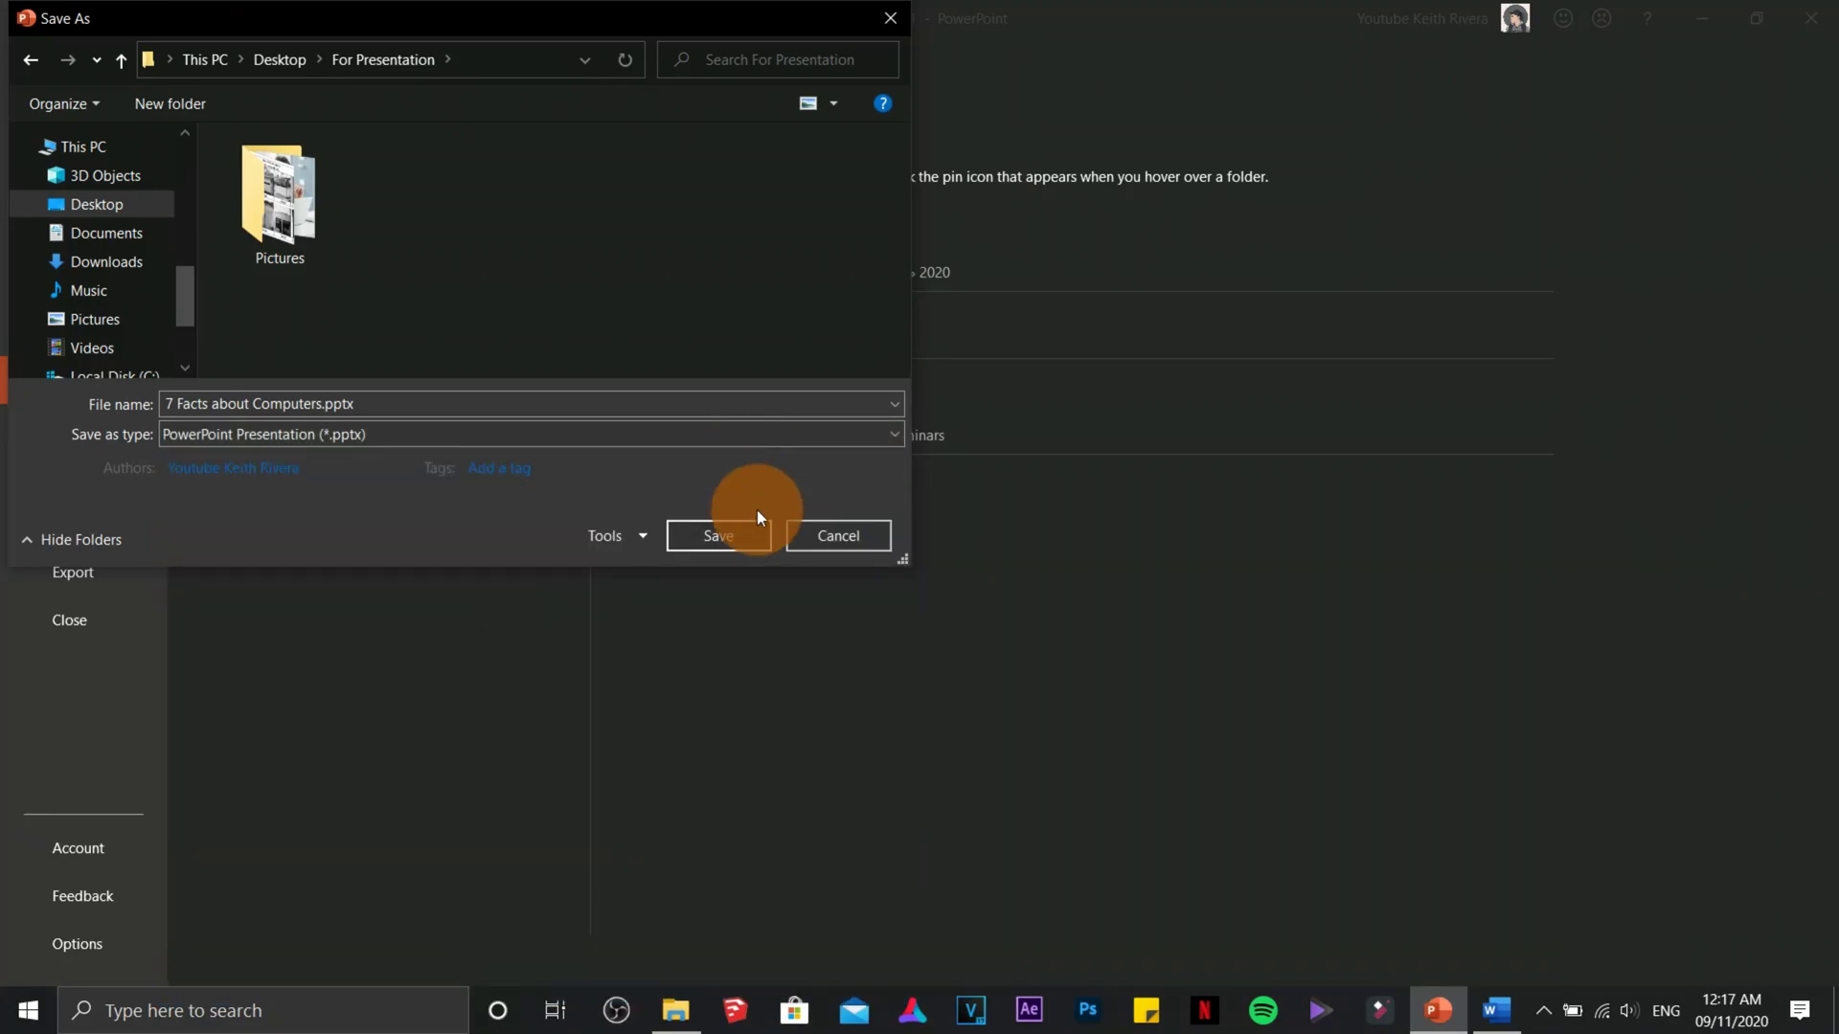
left_click(754, 537)
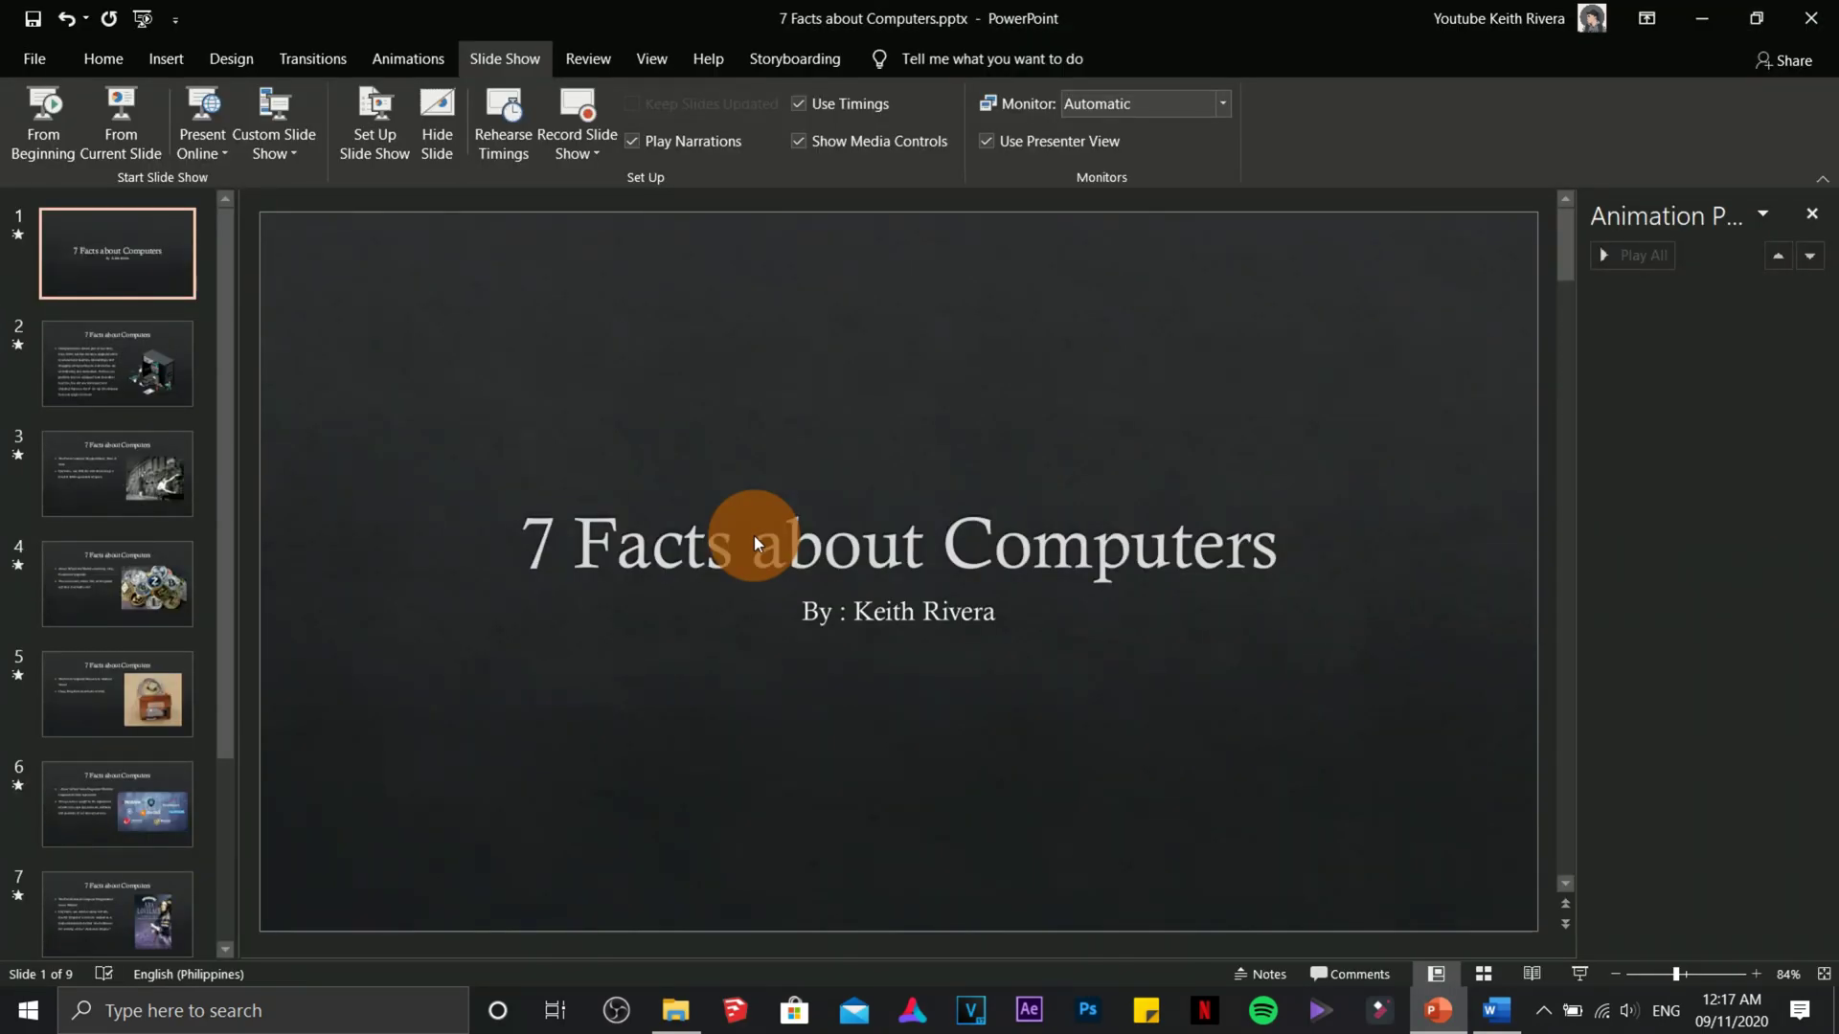
Close PowerPoint and Word, then expand the taskbar's hidden tray icons
left_click(1797, 11)
left_click(1812, 19)
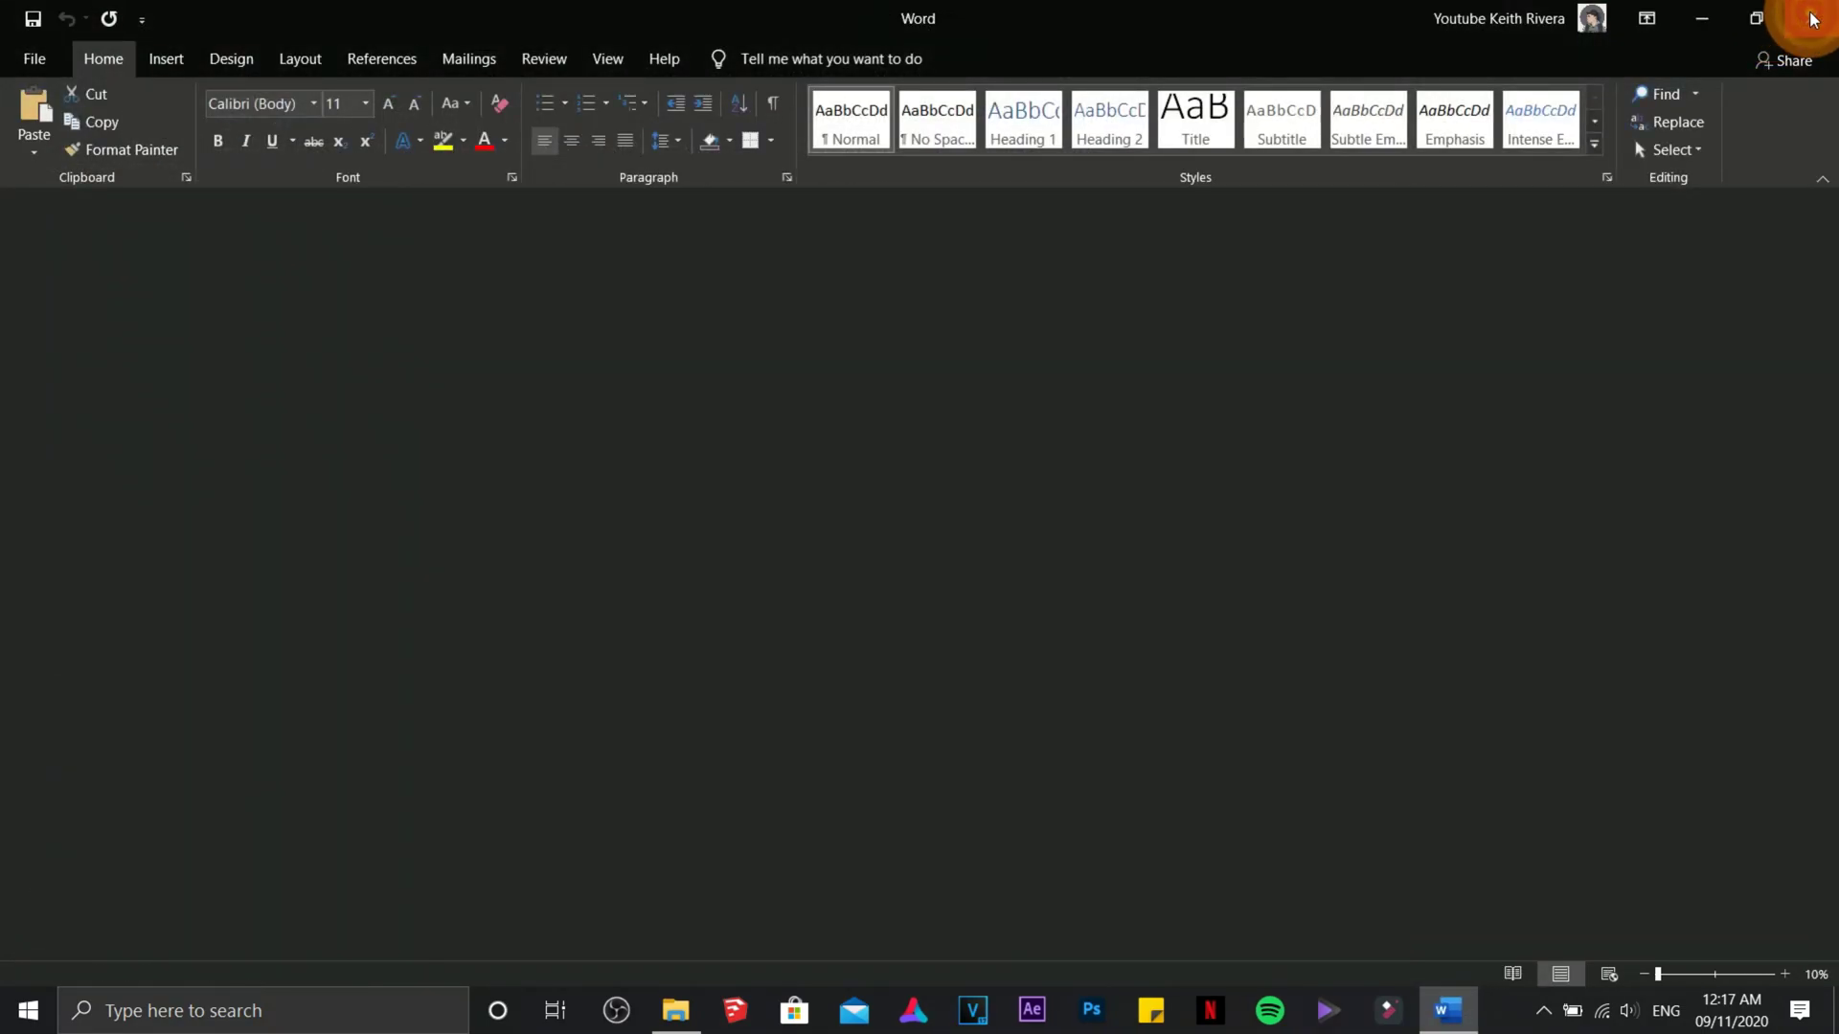
left_click(1544, 1010)
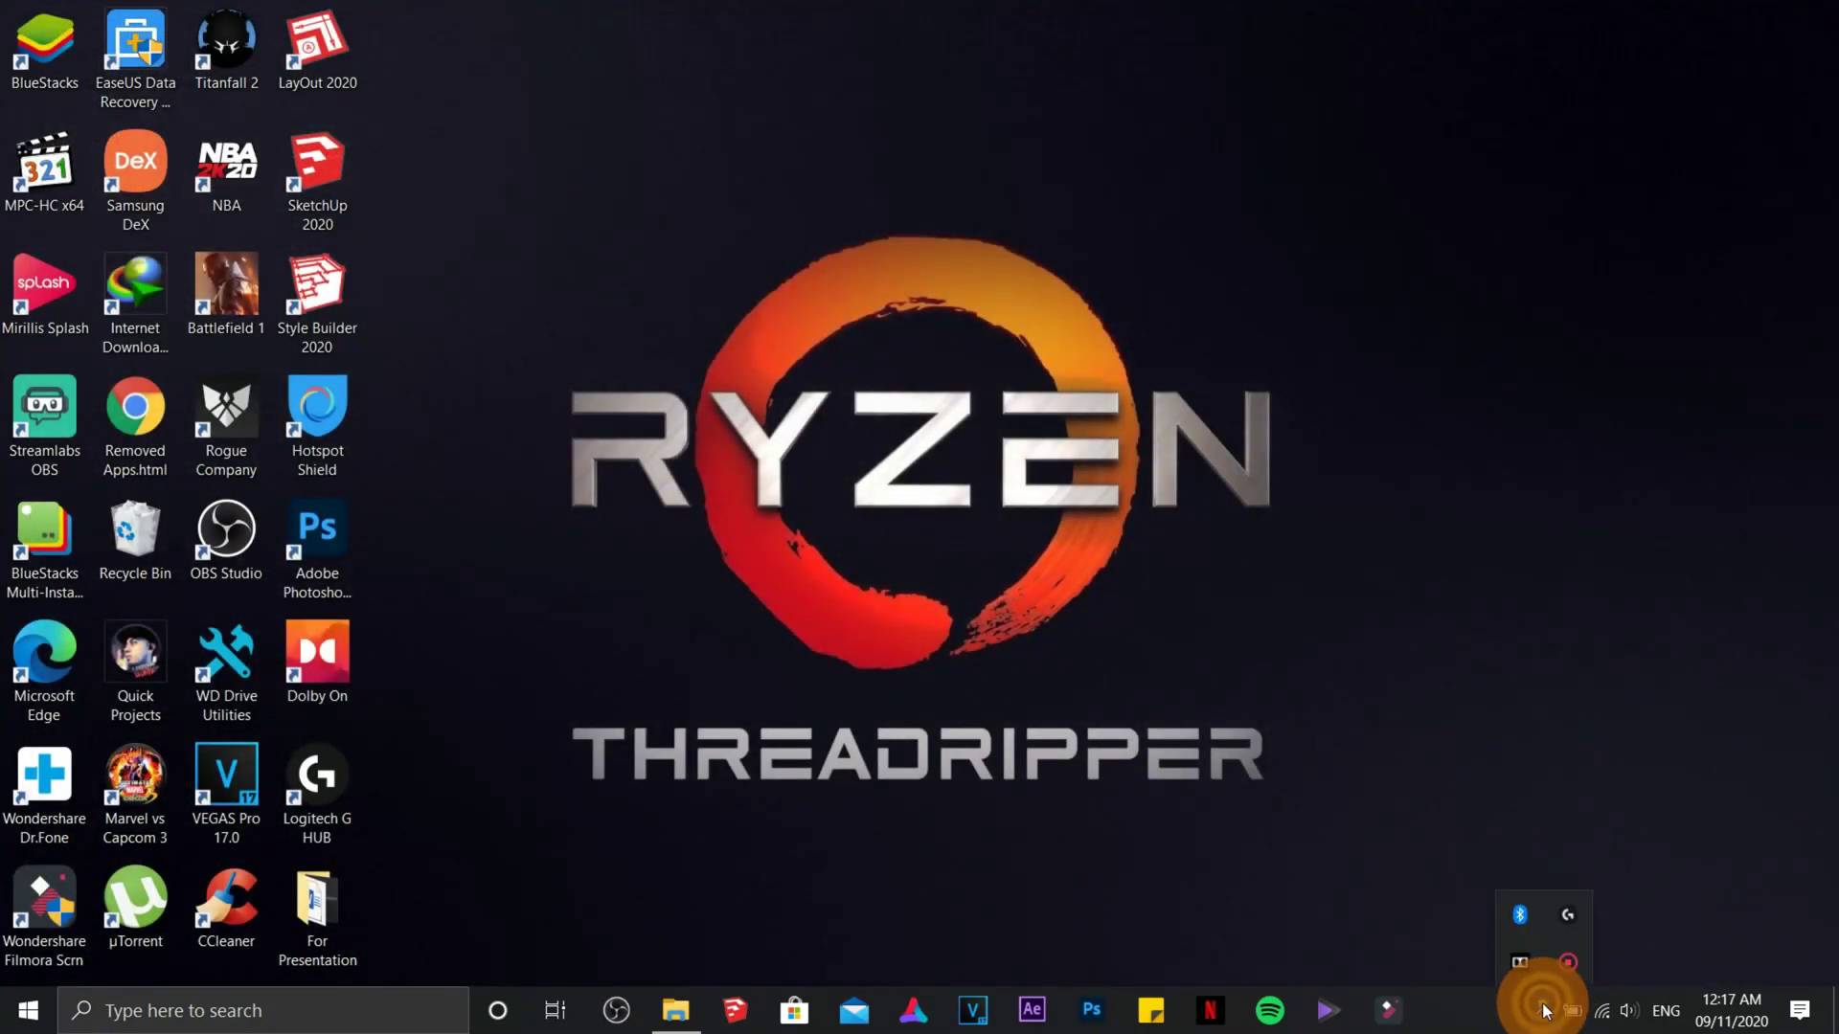